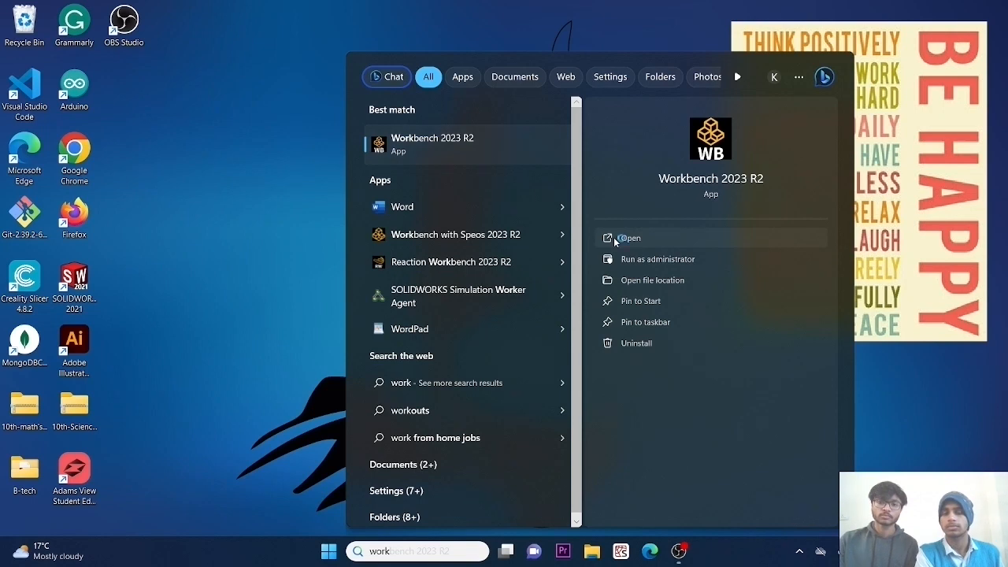
# Open Workbench 2023 R2 in a maximized window and add a Fluid Flow (Fluent) analysis system to the project schematic.
pyautogui.click(613, 237)
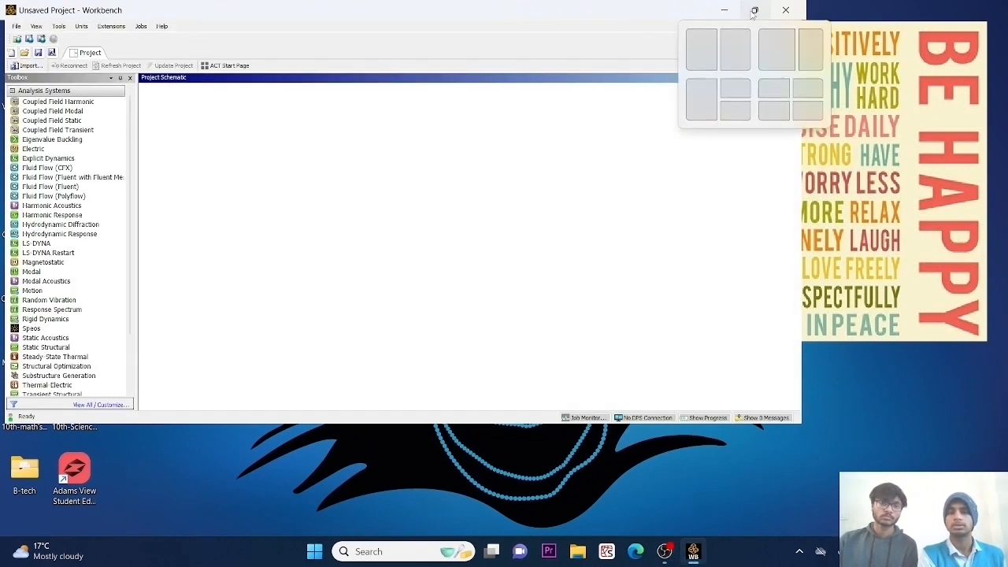
pyautogui.click(755, 10)
pyautogui.click(612, 22)
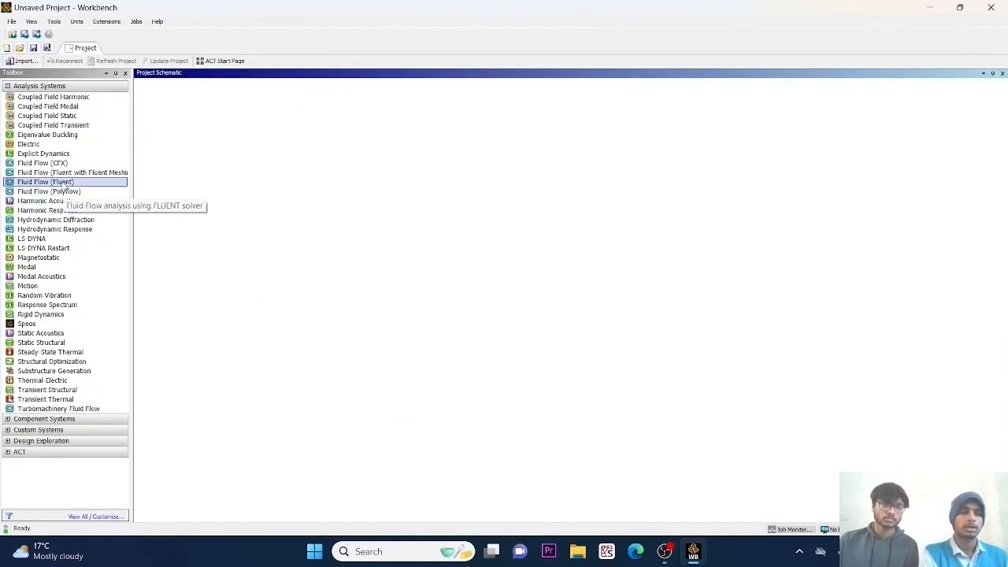
pyautogui.doubleClick(63, 182)
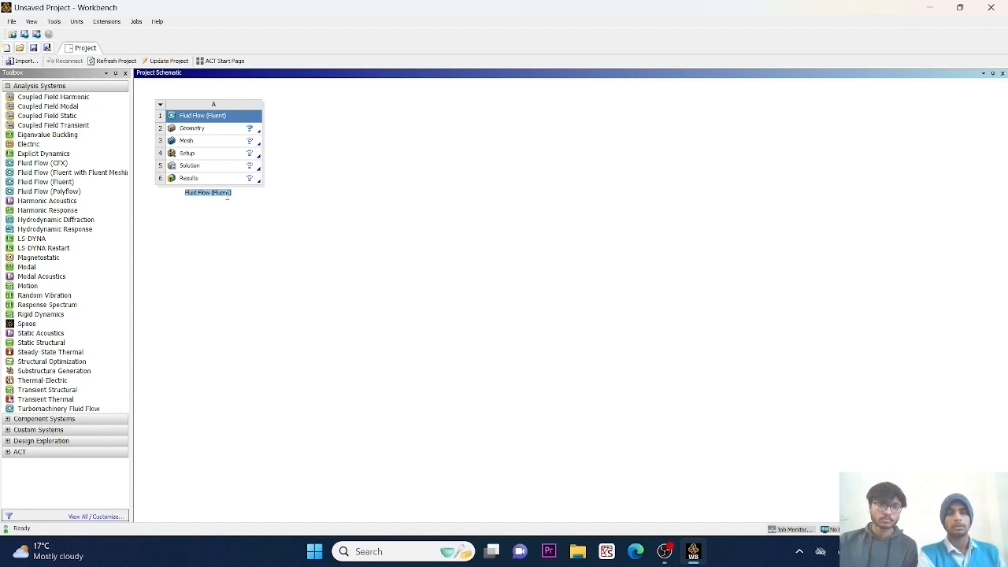
# Name the new Fluid Flow (Fluent) system "2D flow".
pyautogui.click(235, 213)
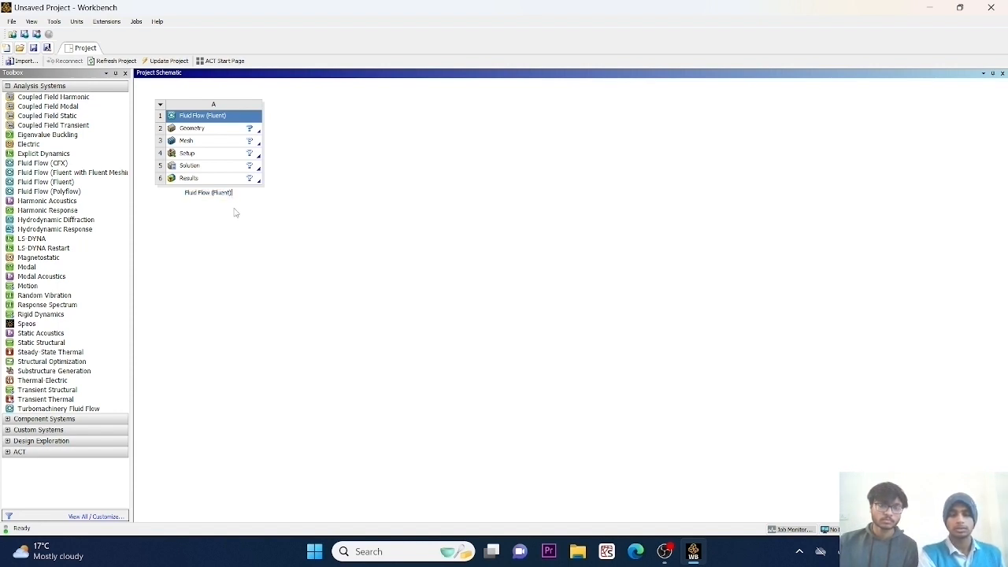
pyautogui.press('BackSpace')
pyautogui.press('BackSpace')
pyautogui.press('BackSpace')
pyautogui.press('BackSpace')
pyautogui.press('BackSpace')
pyautogui.press('BackSpace')
pyautogui.press('BackSpace')
pyautogui.press('BackSpace')
pyautogui.press('BackSpace')
pyautogui.press('BackSpace')
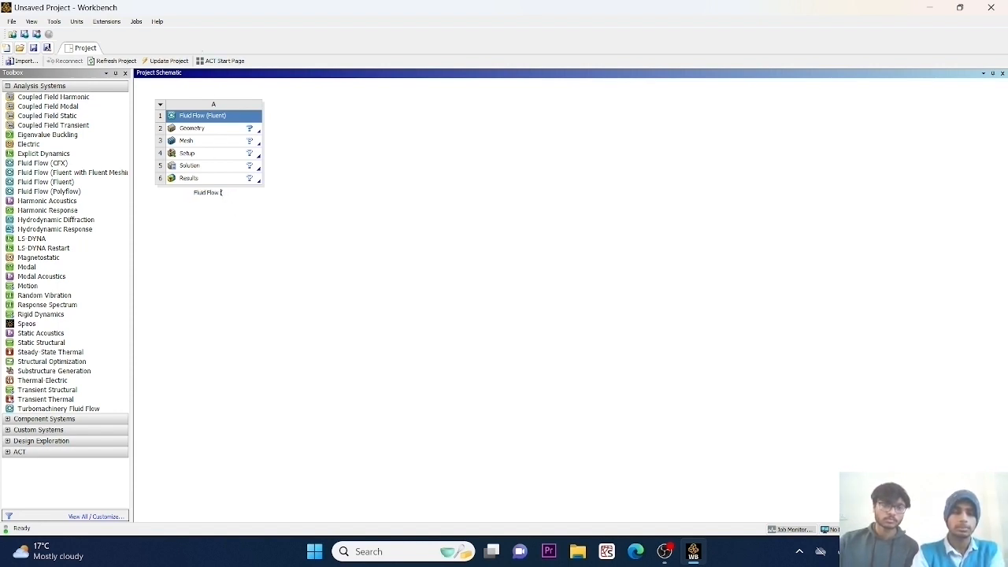
pyautogui.press('BackSpace')
pyautogui.press('BackSpace')
pyautogui.press('BackSpace')
pyautogui.press('BackSpace')
pyautogui.press('BackSpace')
pyautogui.press('BackSpace')
pyautogui.press('BackSpace')
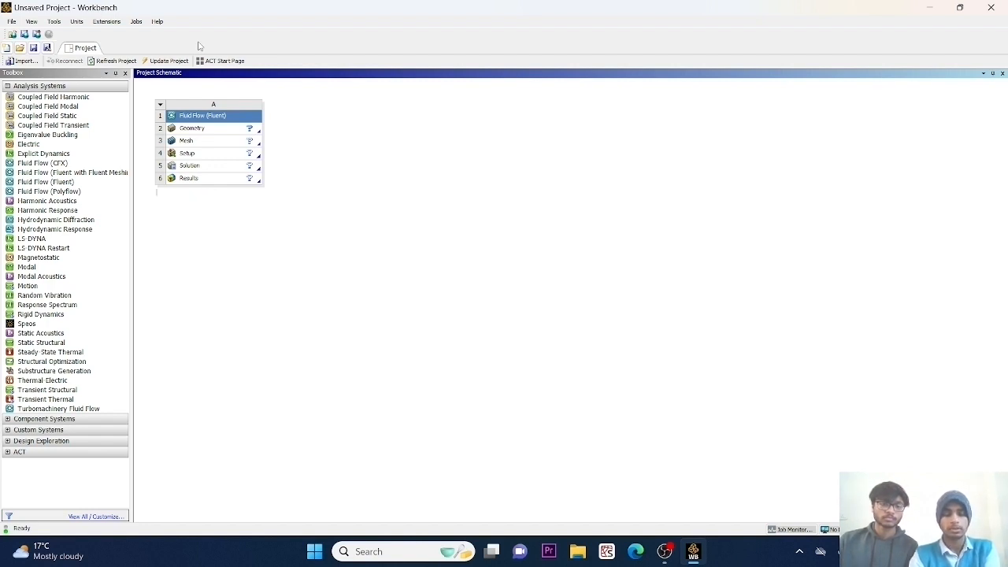
pyautogui.write('c')
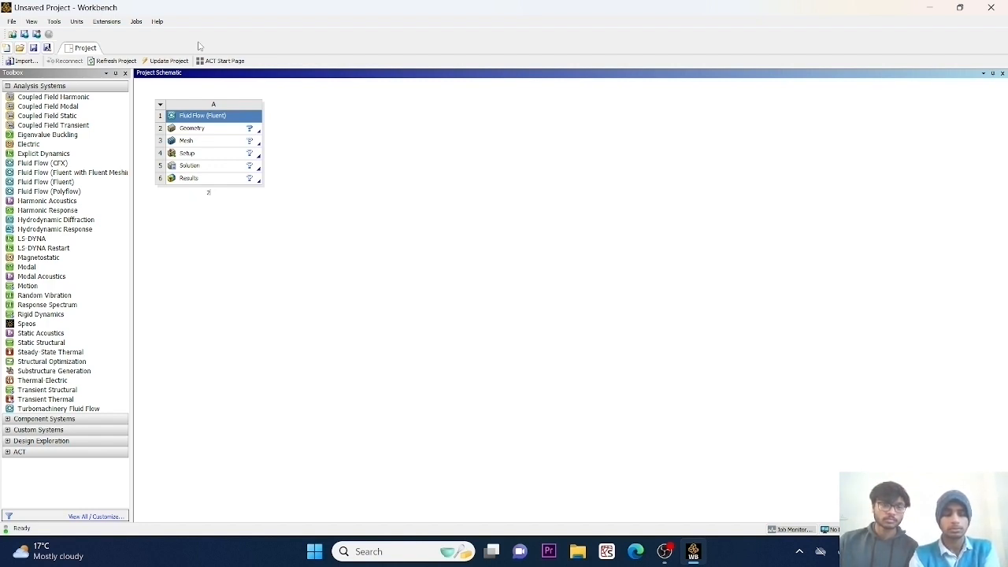
pyautogui.write('D flow')
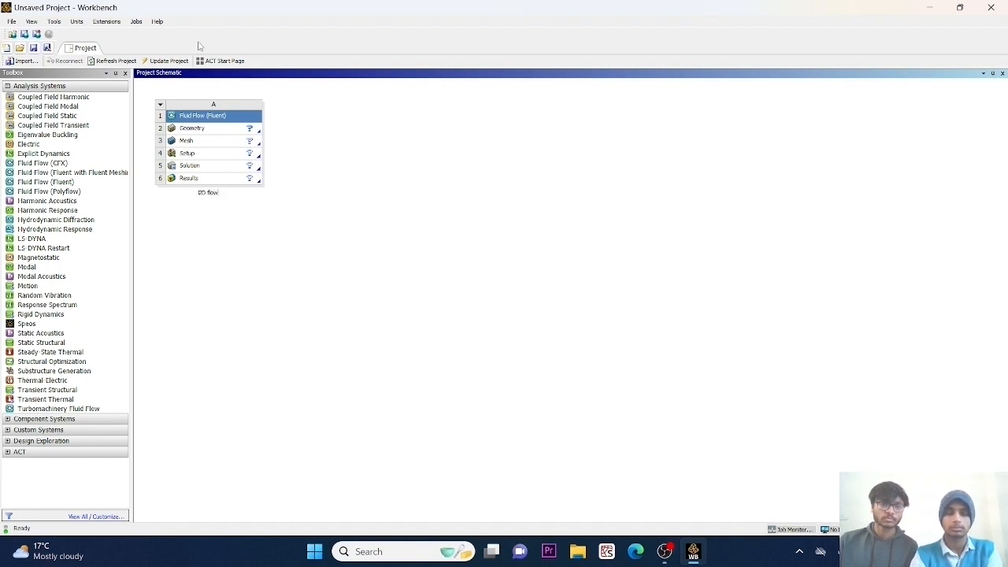
pyautogui.press('Return')
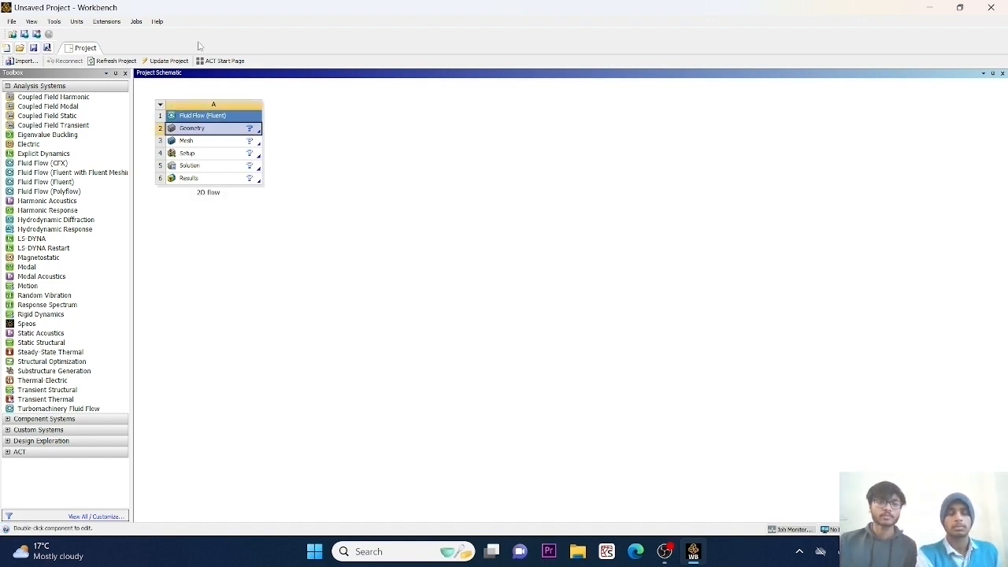
# Create a new DesignModeler geometry for the 2D flow system and set its length unit to millimeter.
pyautogui.rightClick(220, 133)
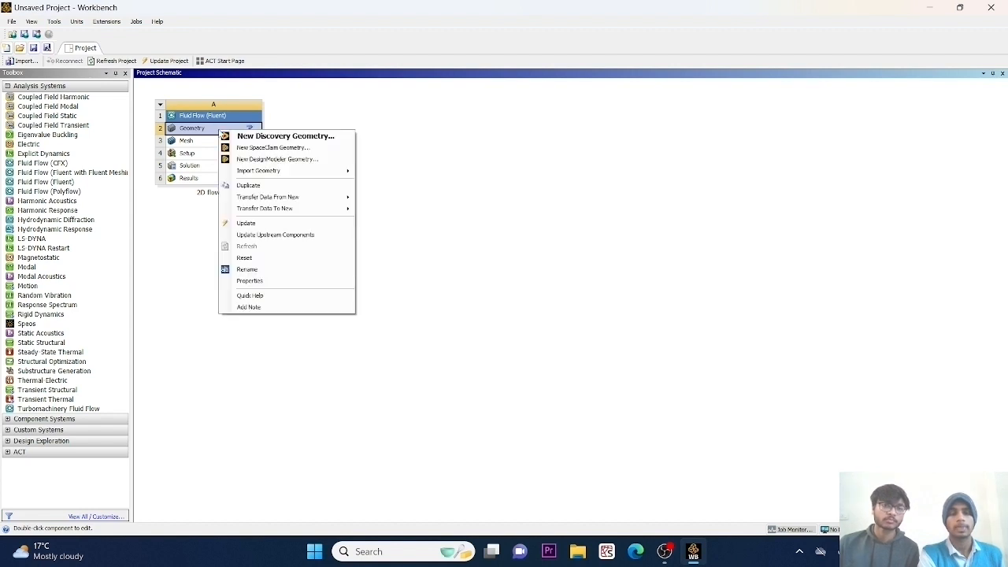
pyautogui.click(252, 160)
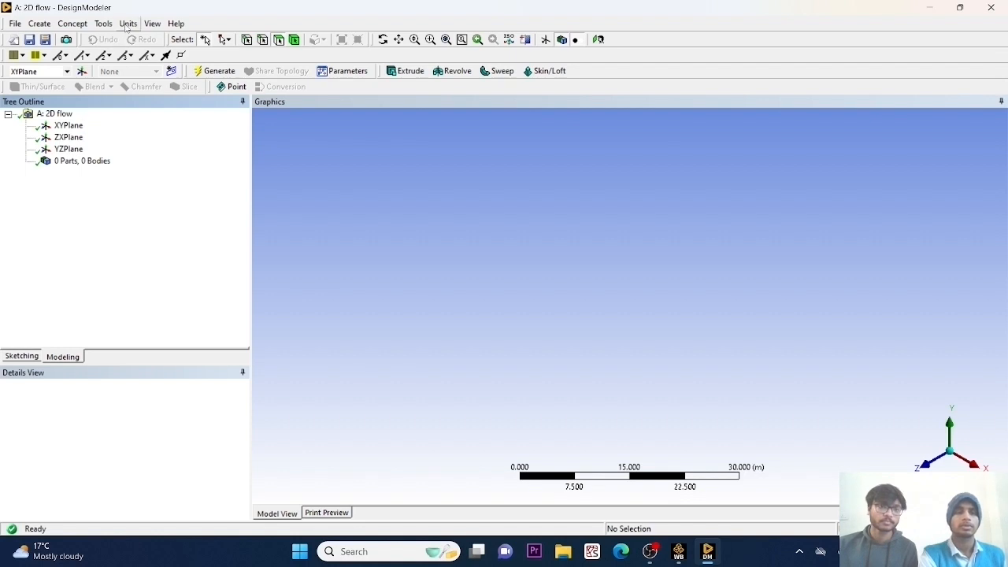
pyautogui.click(128, 24)
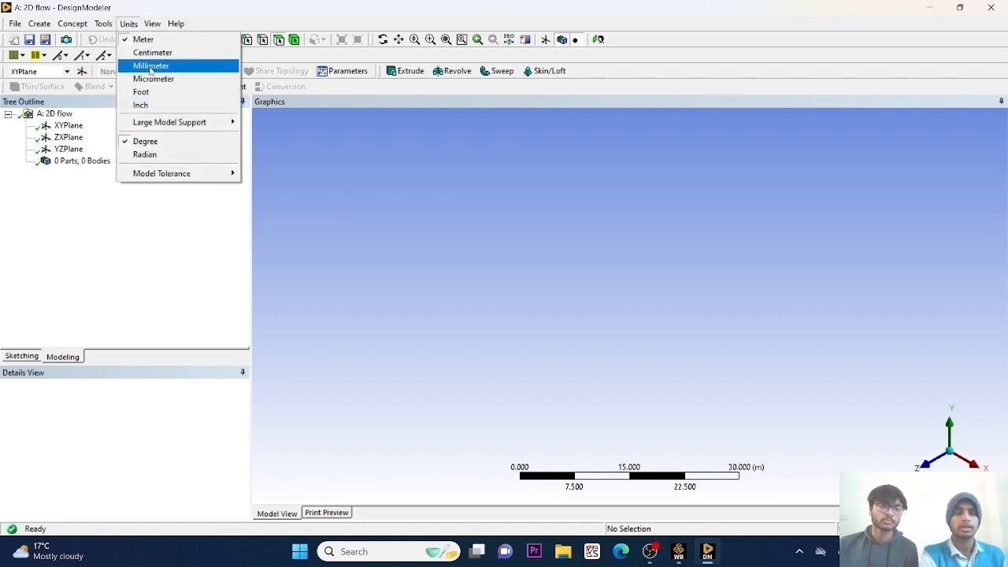
pyautogui.click(150, 67)
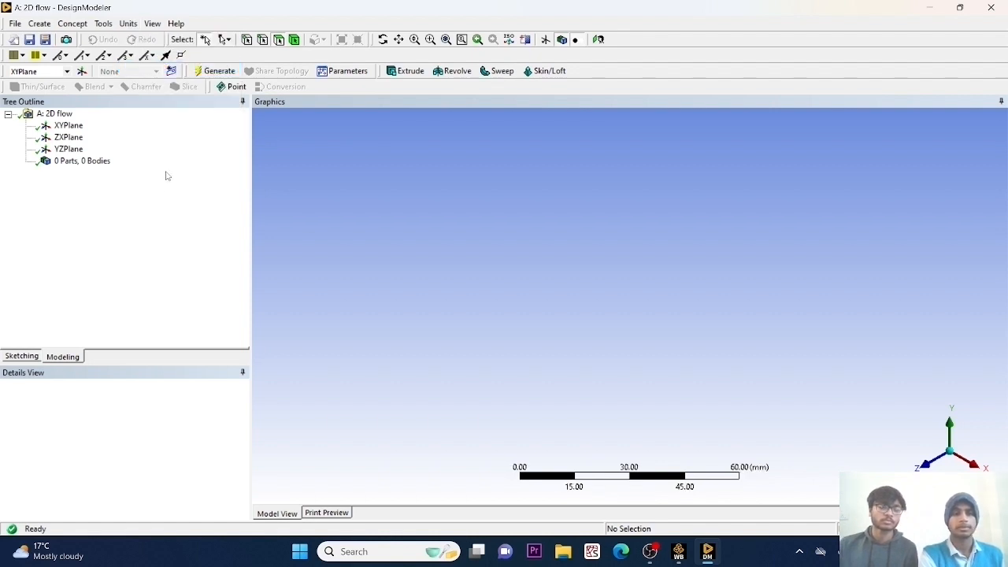
# Sketch a rectangle around the origin on the XYPlane, viewed face-on, with its left edge about 24 mm from the vertical axis.
pyautogui.click(69, 127)
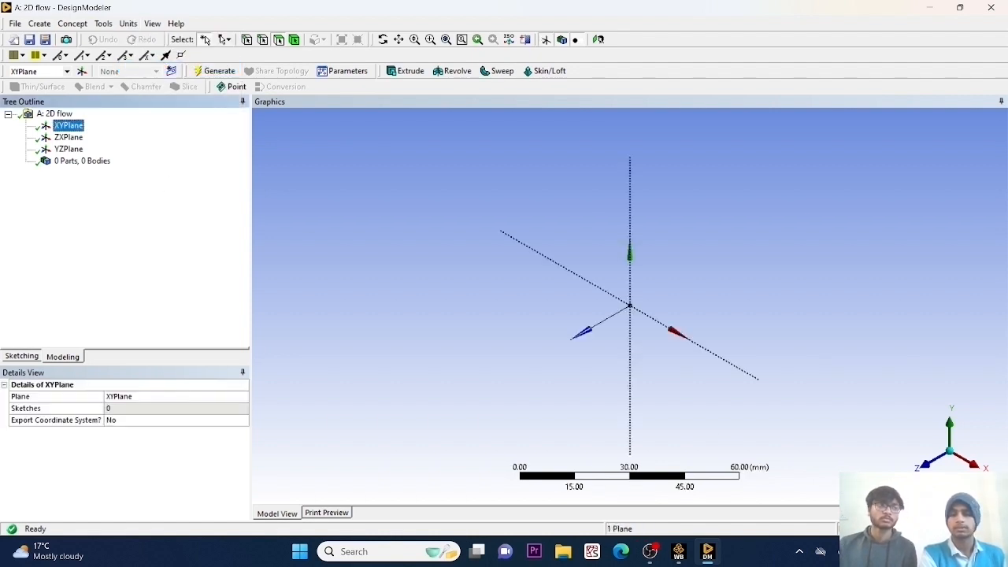
pyautogui.click(929, 467)
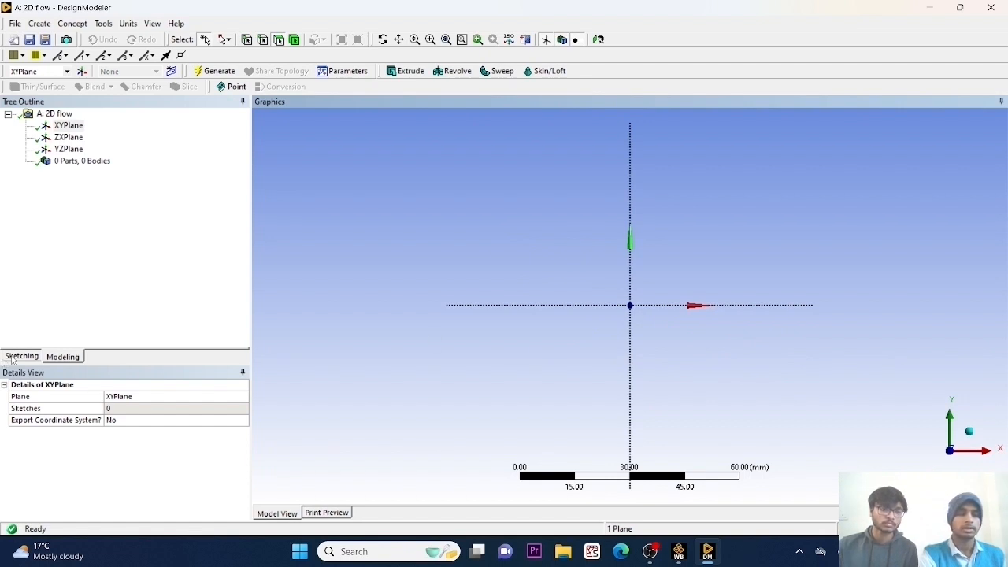
pyautogui.click(13, 359)
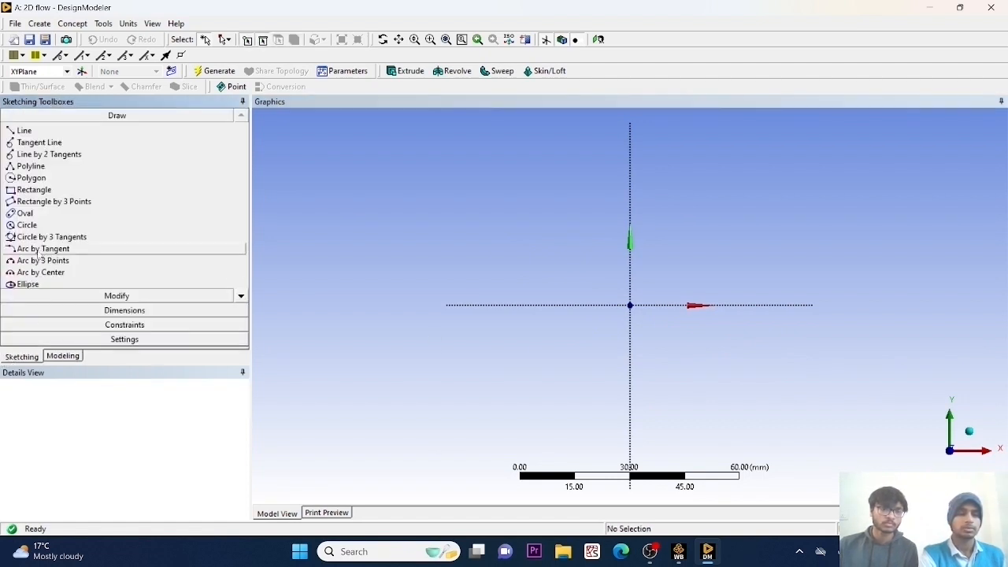
pyautogui.click(36, 191)
pyautogui.click(542, 242)
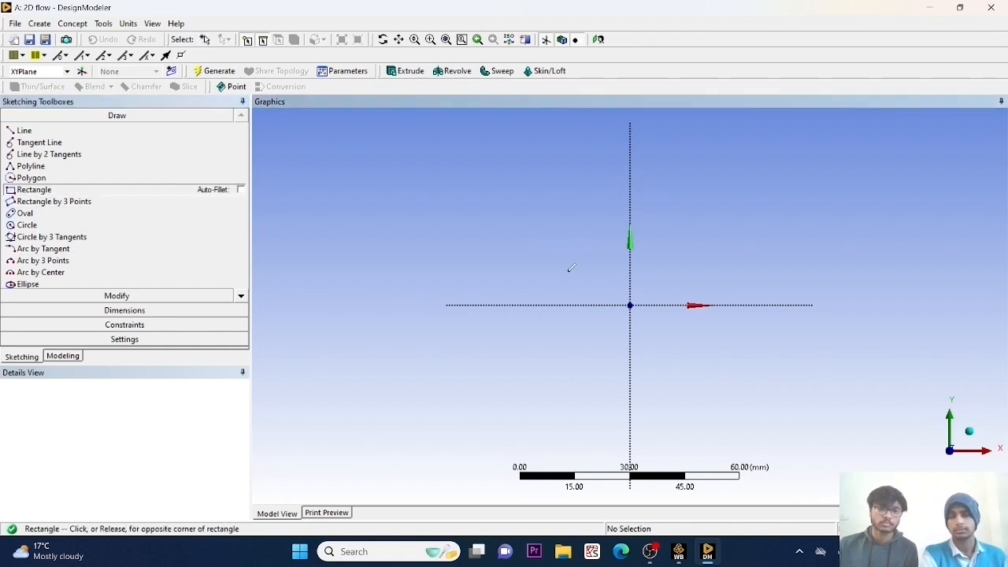
pyautogui.click(780, 375)
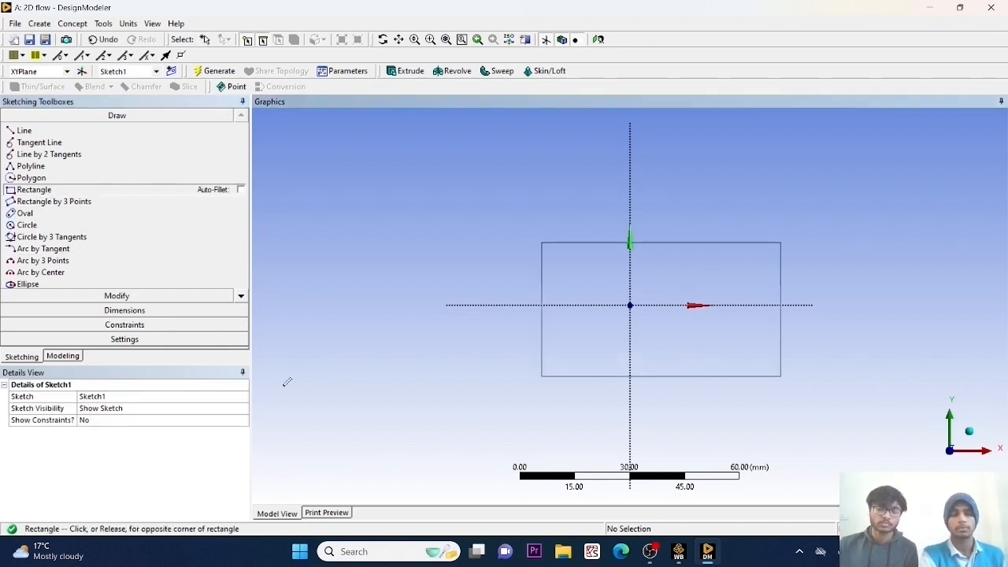
# Add a horizontal dimension between the vertical axis and the rectangle's left edge and set it to 50 mm.
pyautogui.click(150, 312)
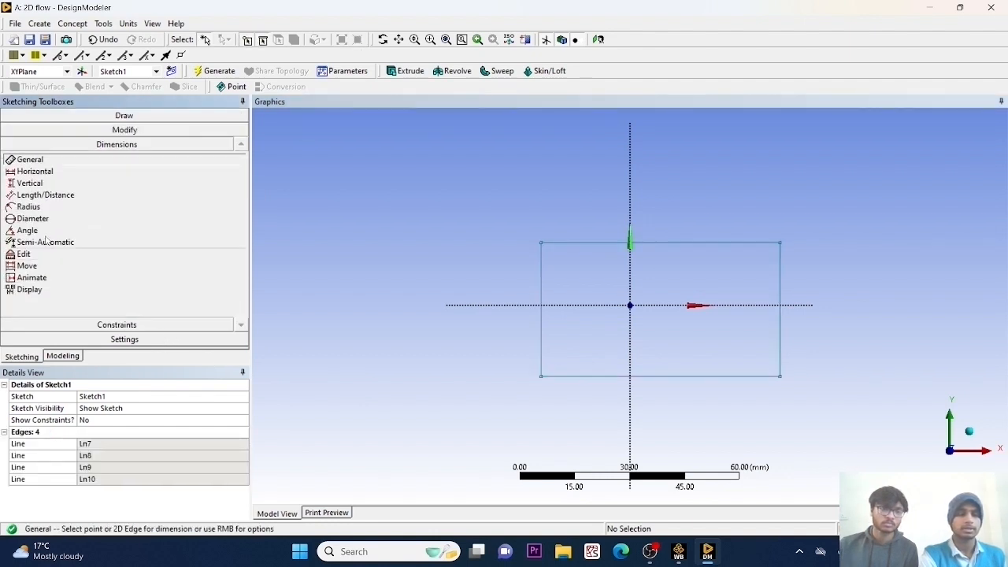
pyautogui.click(33, 172)
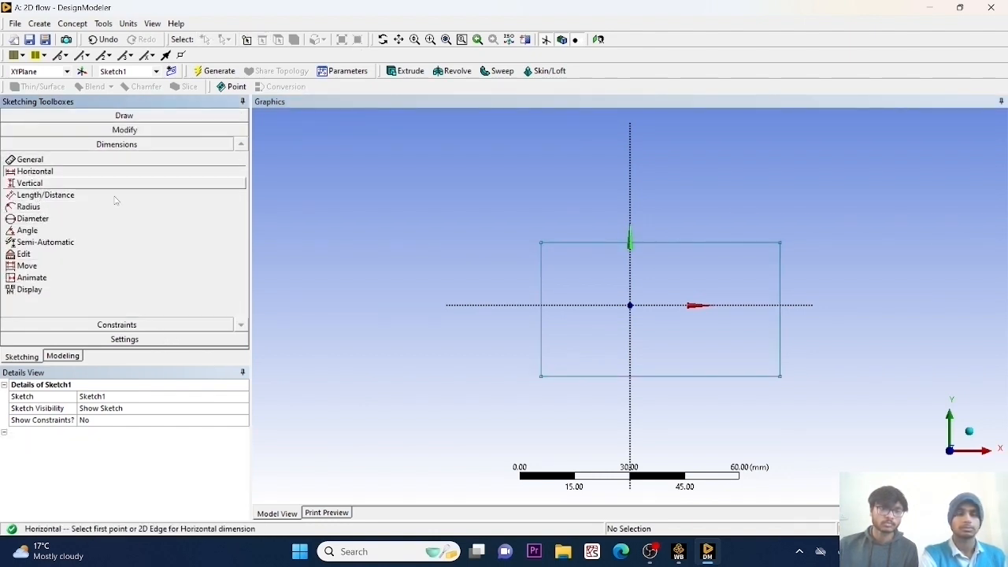
pyautogui.click(586, 307)
pyautogui.press('Escape')
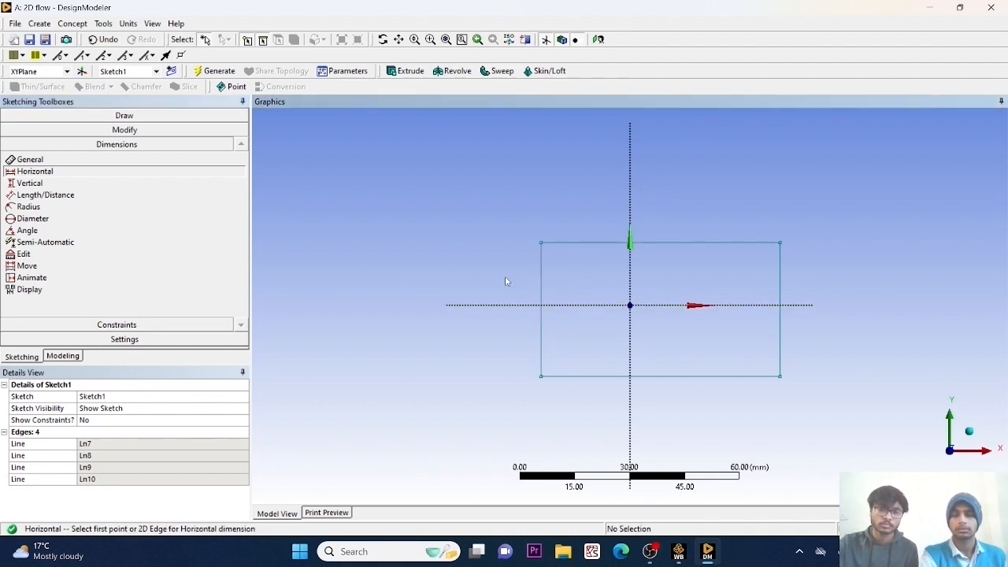
pyautogui.click(630, 284)
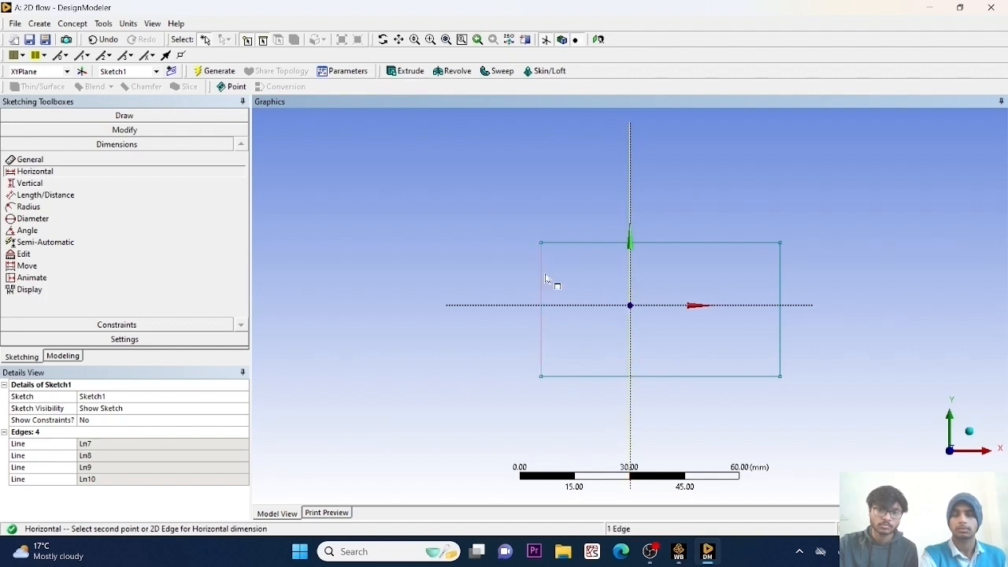
pyautogui.click(542, 277)
pyautogui.click(489, 269)
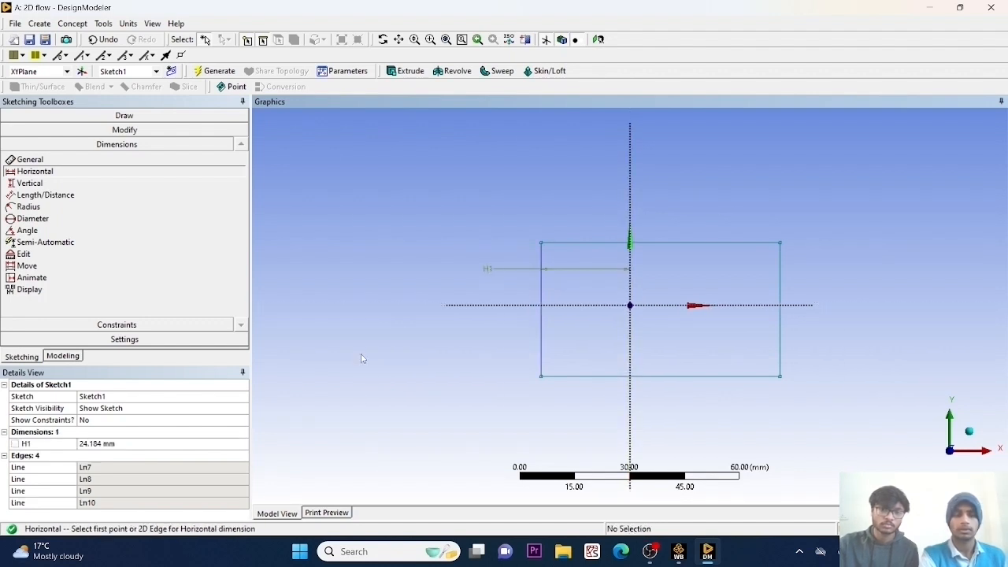
pyautogui.click(146, 446)
pyautogui.write('5')
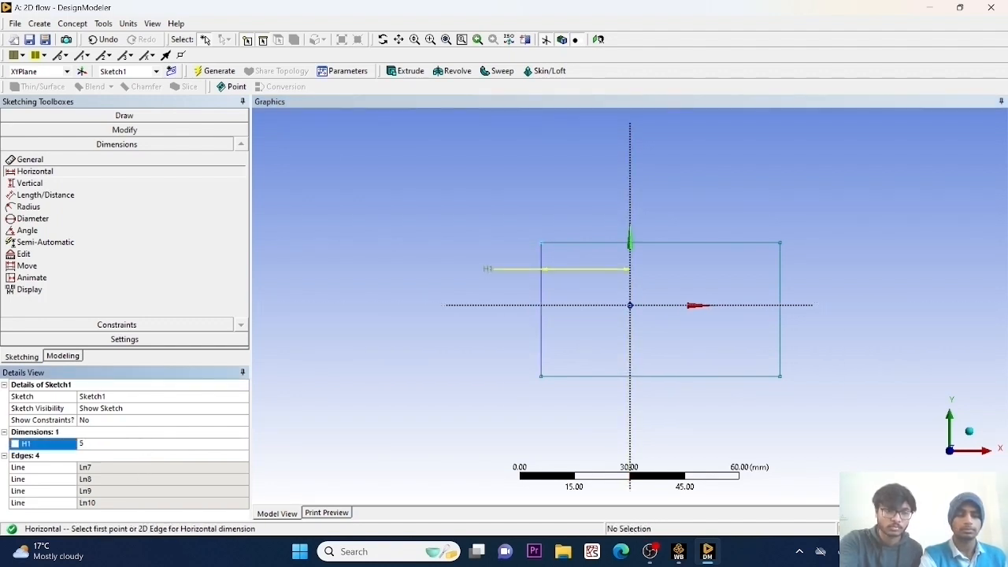
pyautogui.write('0')
pyautogui.press('Return')
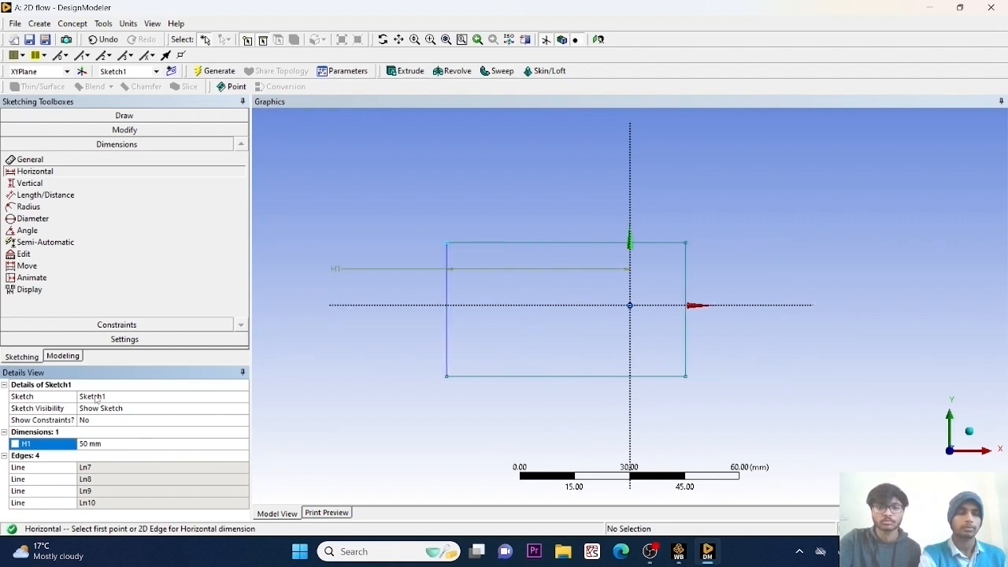
# Add a horizontal dimension between the vertical axis and the rectangle's right edge and set it to 150 mm.
pyautogui.click(630, 338)
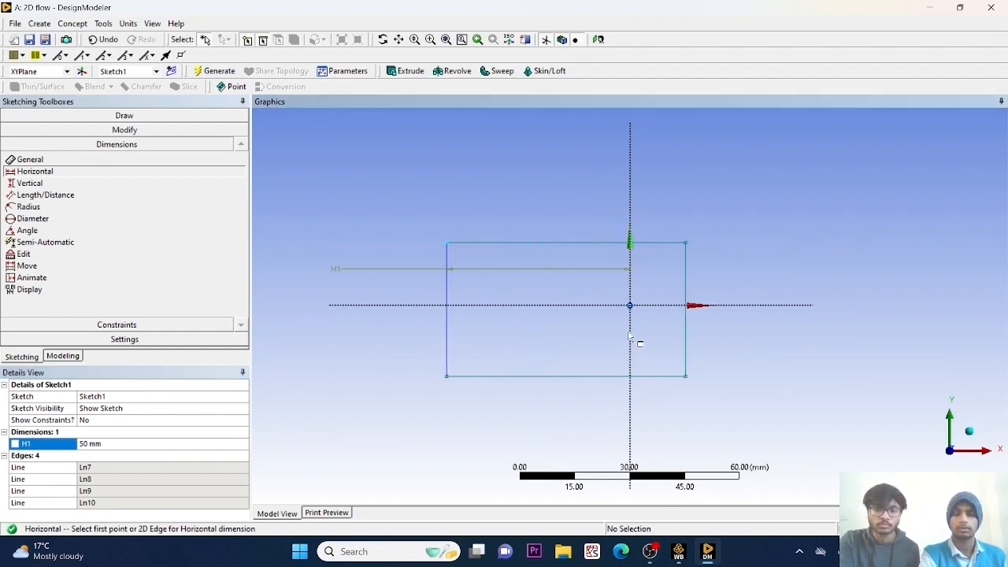
pyautogui.click(687, 338)
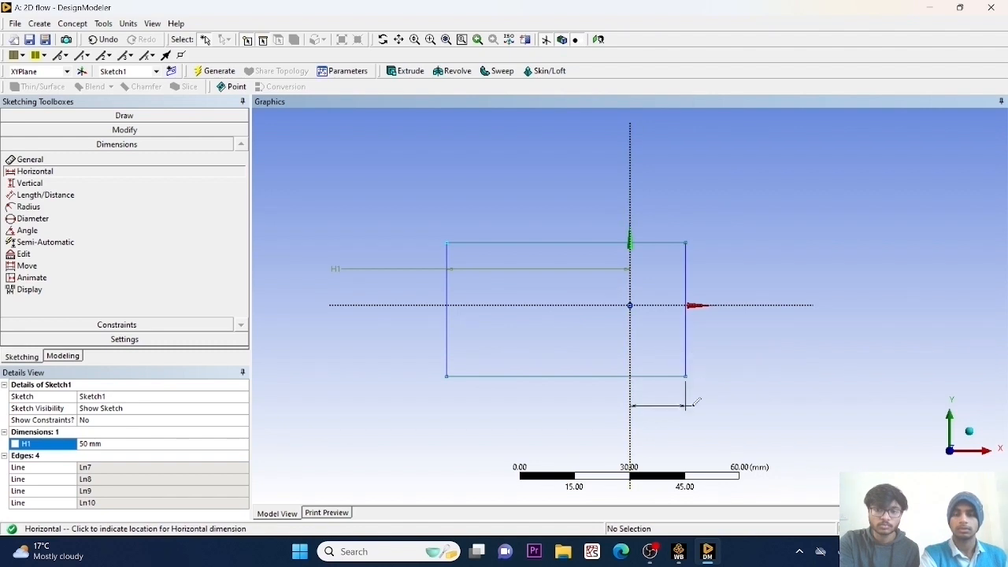
pyautogui.click(689, 405)
pyautogui.click(161, 456)
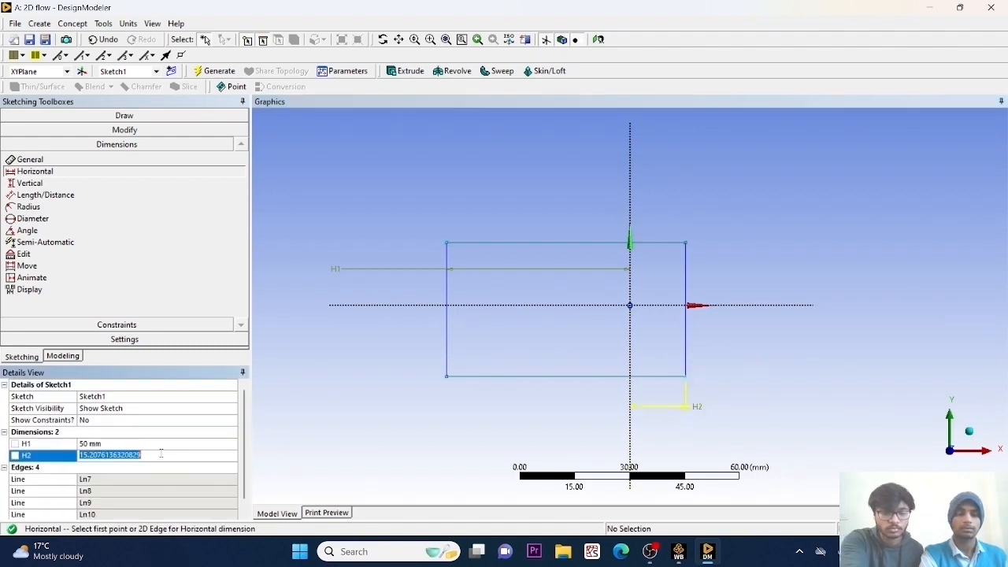
pyautogui.write('150')
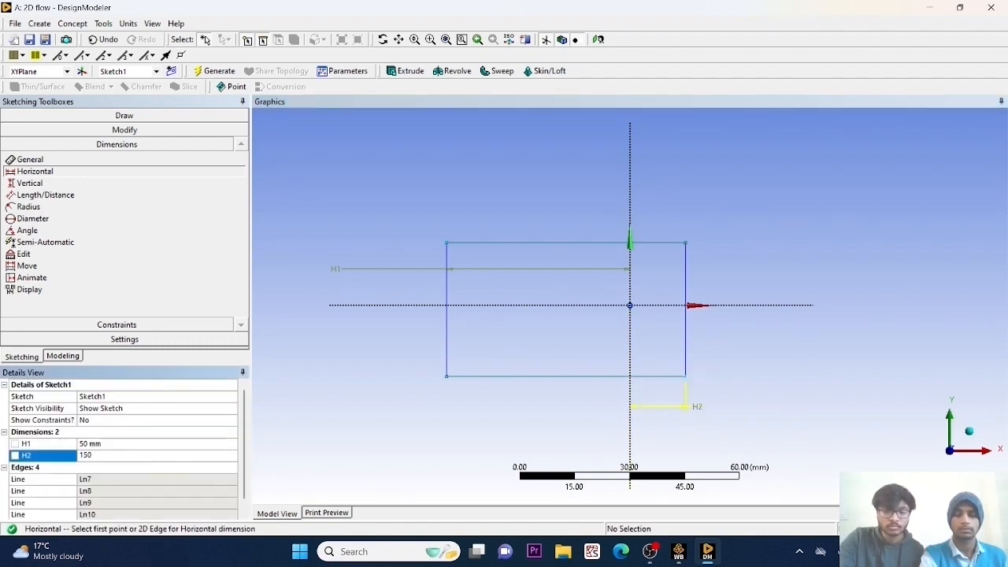
pyautogui.press('Return')
# Add a vertical dimension between the horizontal axis and the rectangle's upper edge and set it to 50 mm.
pyautogui.scroll(-1, 587, 369)
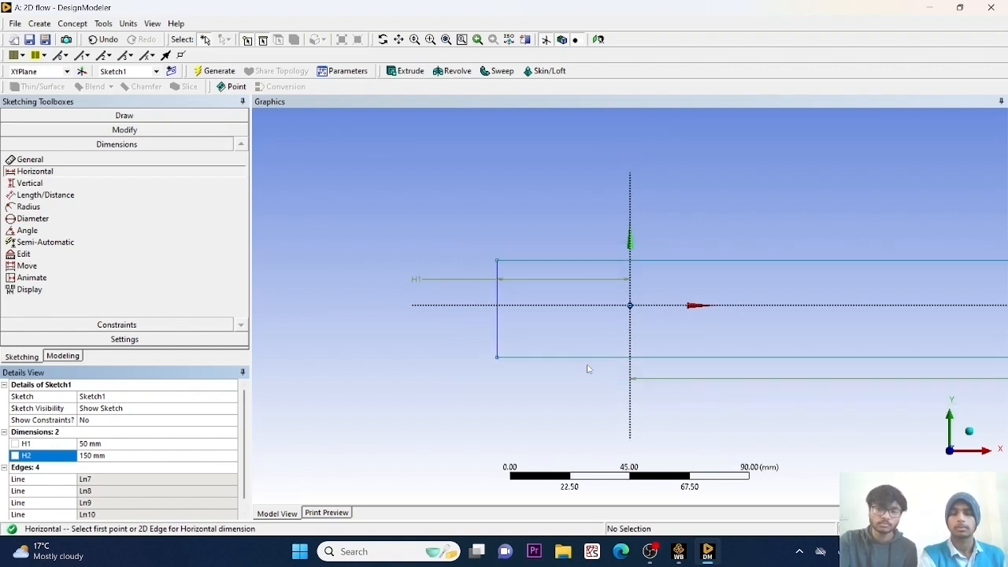
pyautogui.scroll(-1, 586, 368)
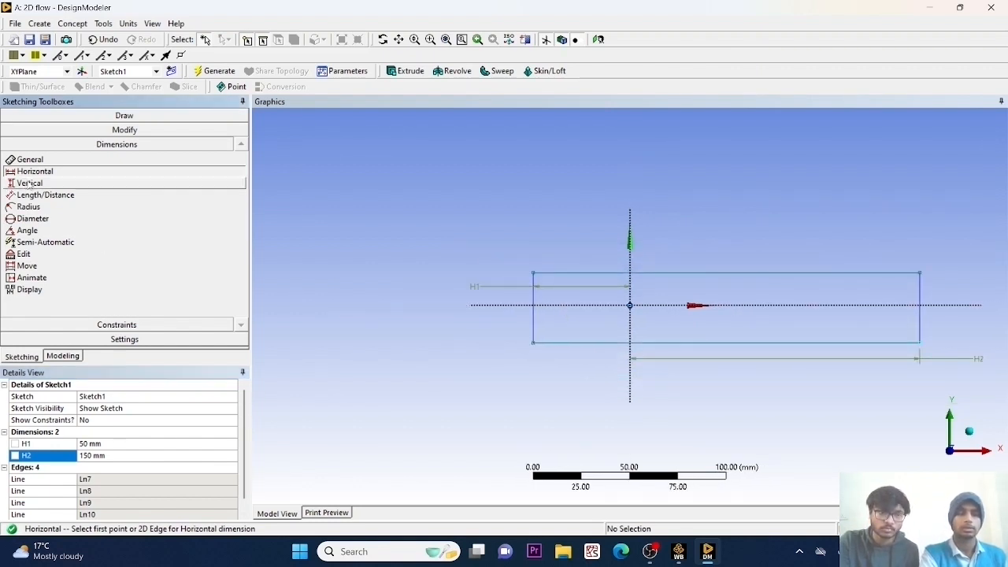
pyautogui.click(29, 183)
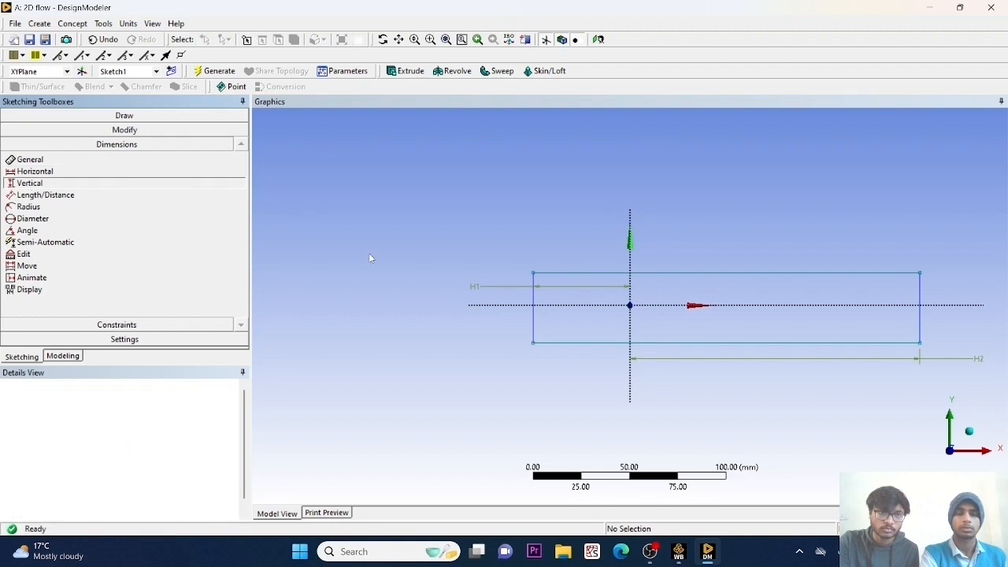
pyautogui.click(585, 305)
pyautogui.click(585, 274)
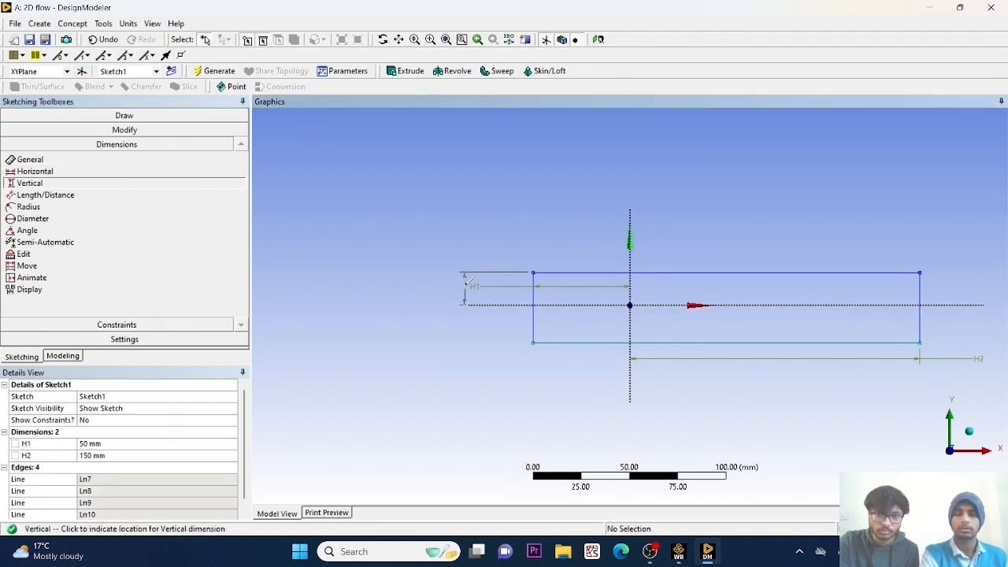
pyautogui.click(446, 289)
pyautogui.click(155, 467)
pyautogui.write('5')
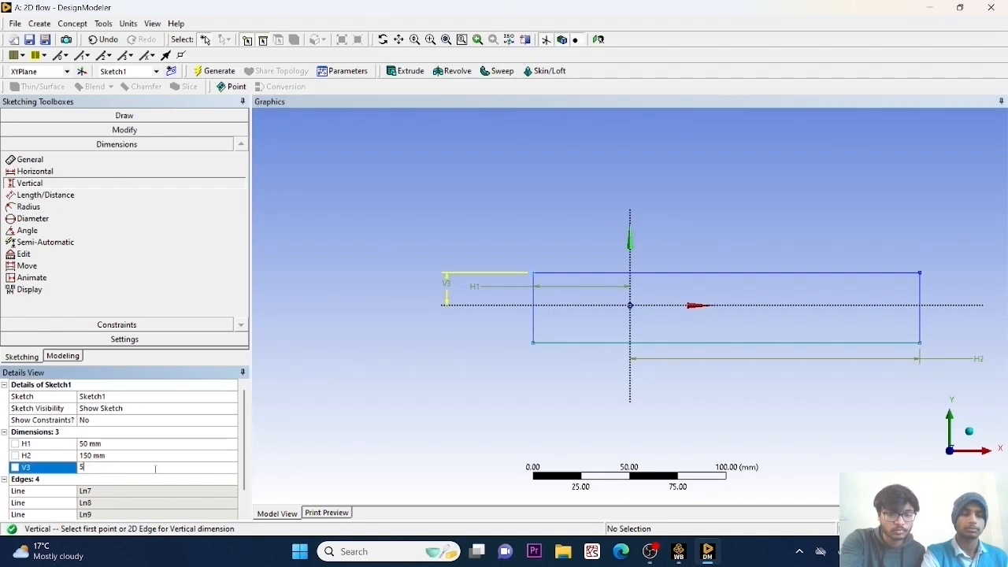
pyautogui.write('0')
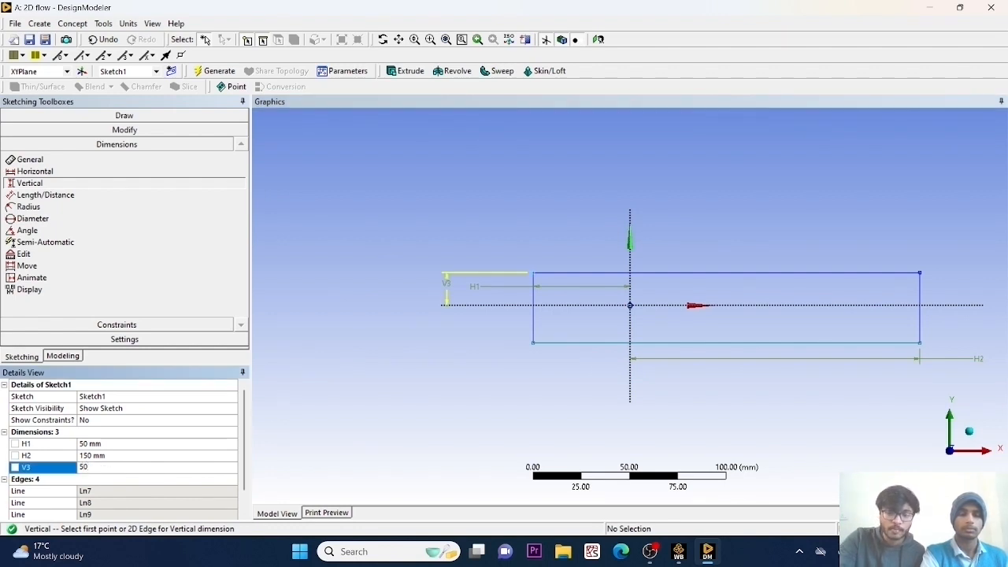
pyautogui.press('Return')
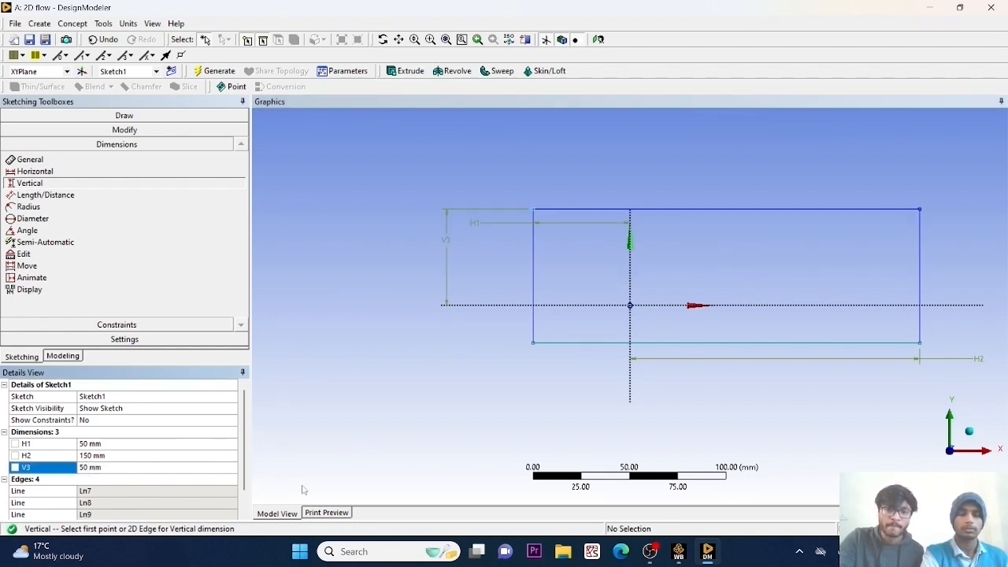
# Add a vertical dimension between the horizontal axis and the rectangle's lower edge and set it to 50 mm.
pyautogui.click(572, 313)
pyautogui.click(547, 343)
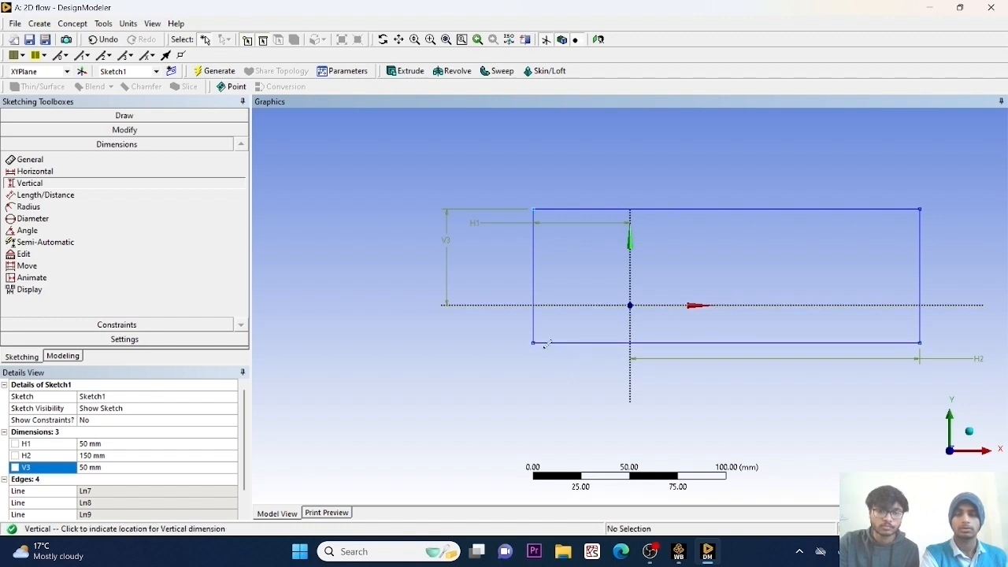
pyautogui.click(486, 354)
pyautogui.click(152, 480)
pyautogui.write('50')
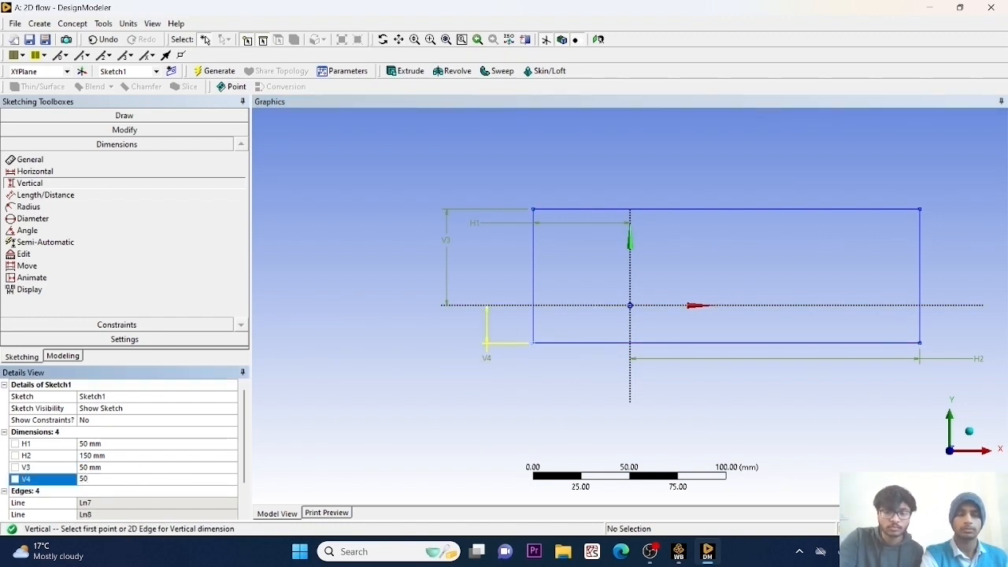
pyautogui.press('Return')
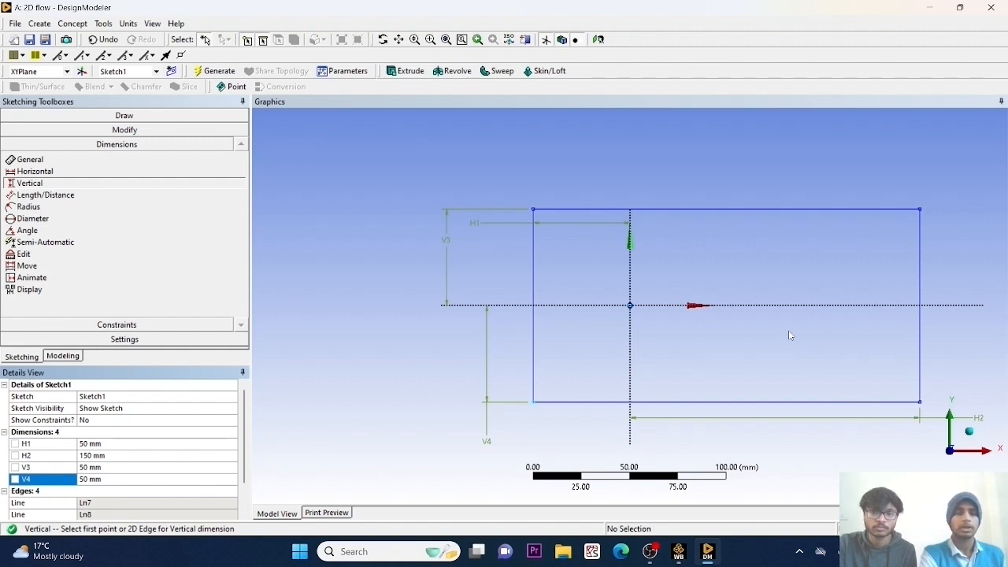
# Sketch an ellipse centred on the origin with semi-axes of about 25 mm horizontally and 15 mm vertically.
pyautogui.click(114, 116)
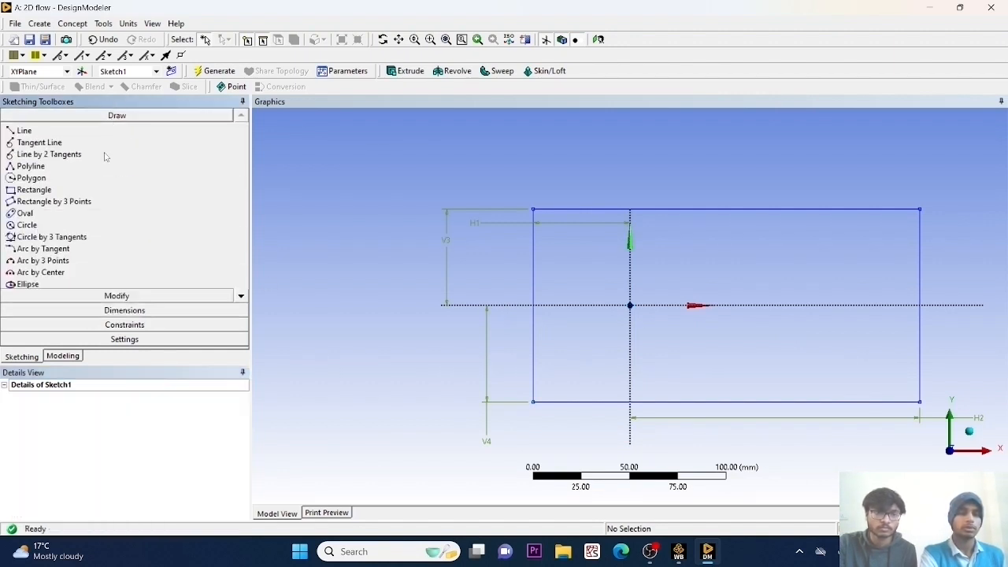
pyautogui.click(30, 286)
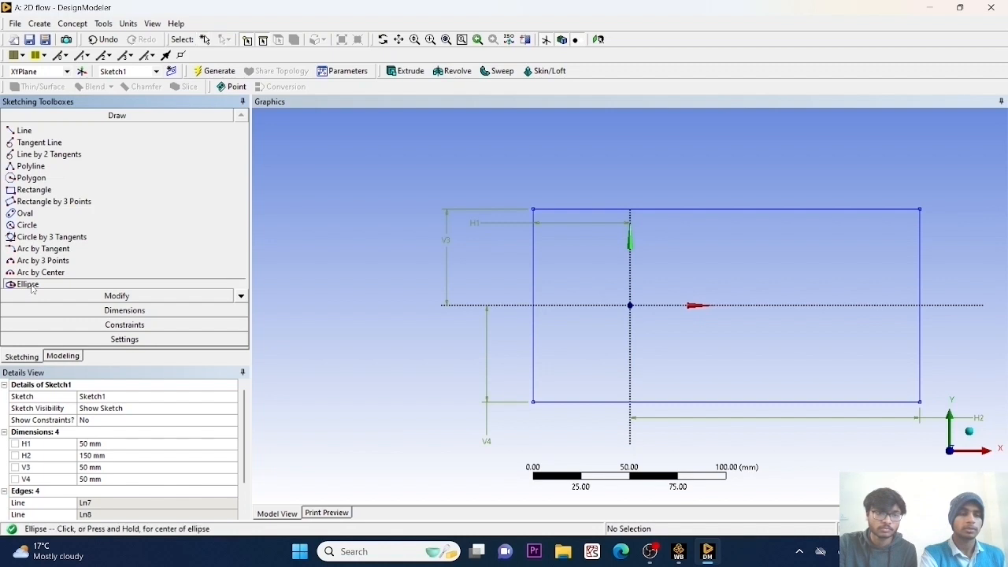
pyautogui.click(630, 305)
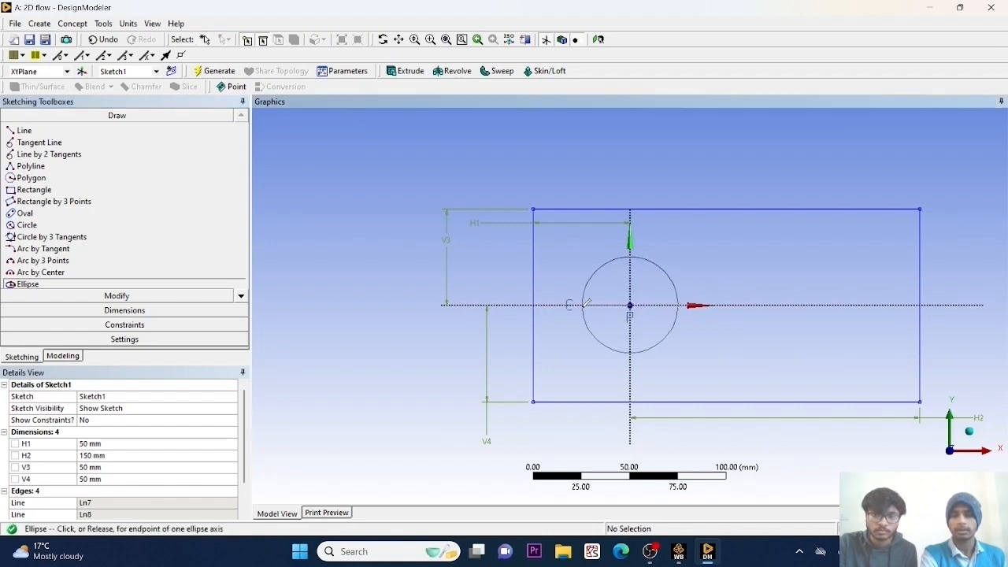
pyautogui.click(584, 305)
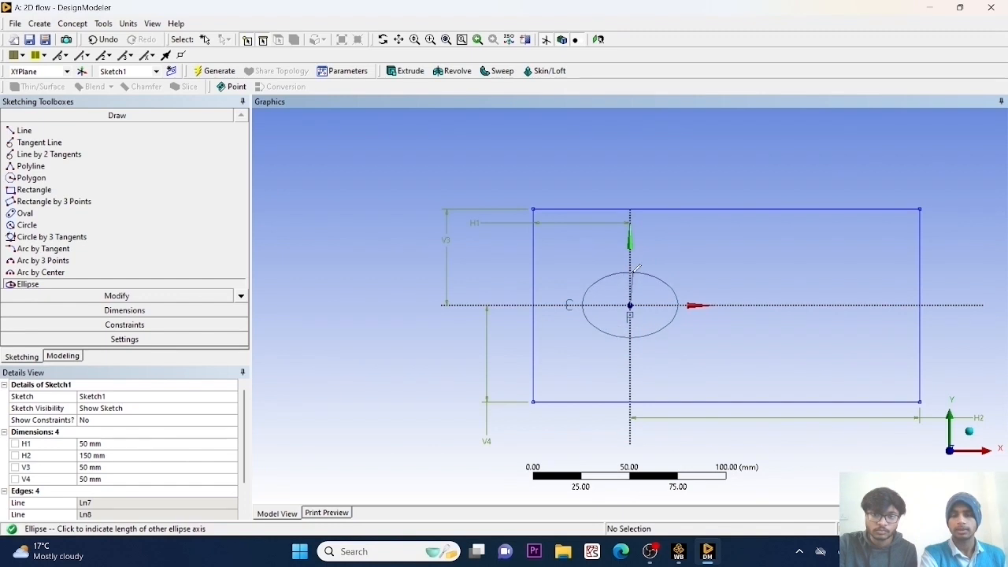
pyautogui.click(634, 276)
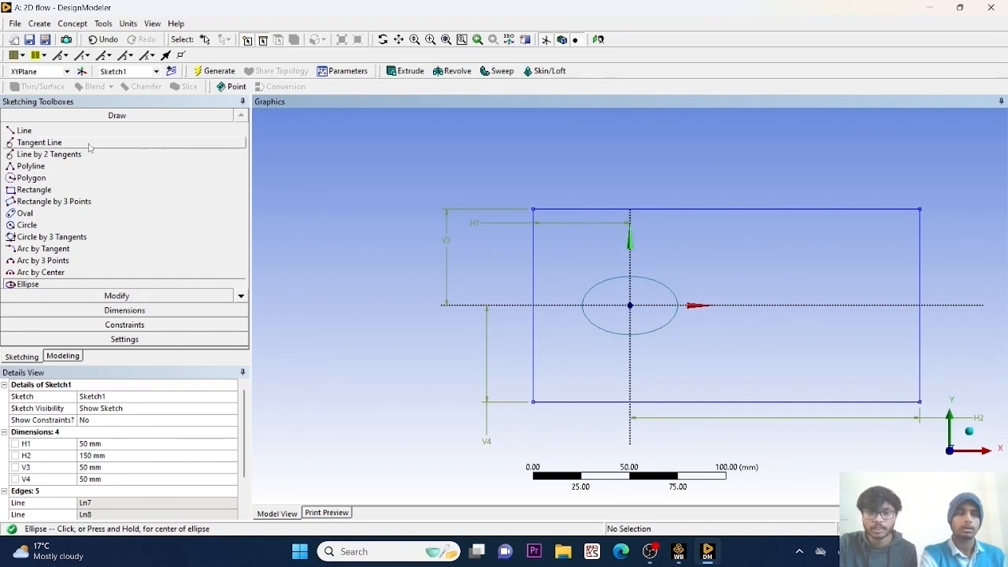
# Add a horizontal dimension between the vertical axis and the ellipse and set it to 25 mm.
pyautogui.click(101, 313)
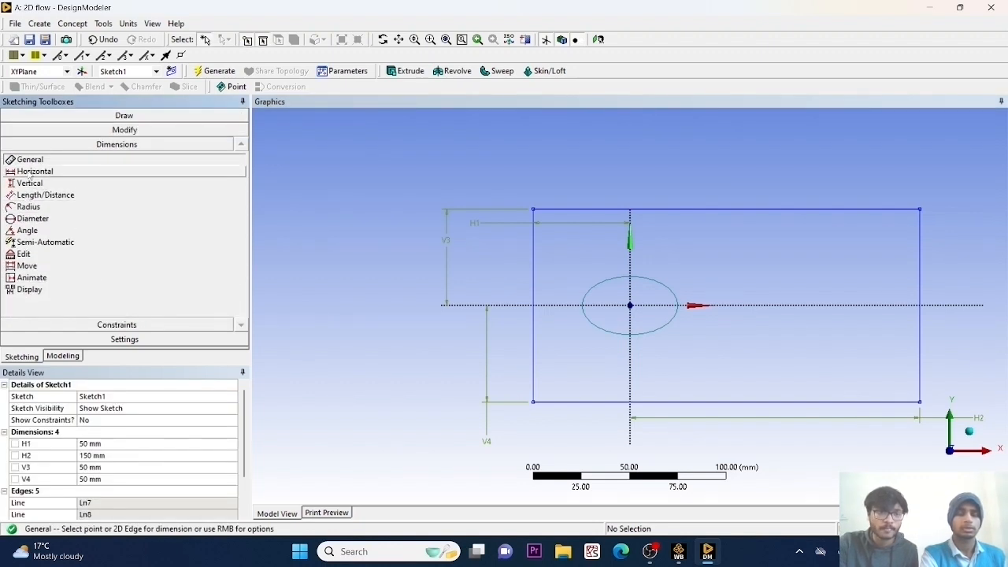
pyautogui.click(32, 172)
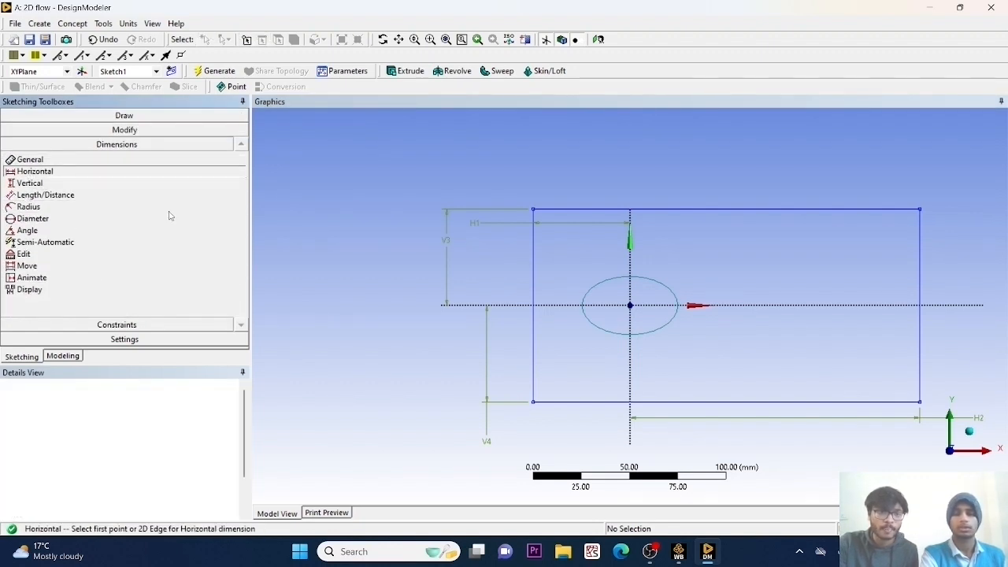
pyautogui.click(630, 333)
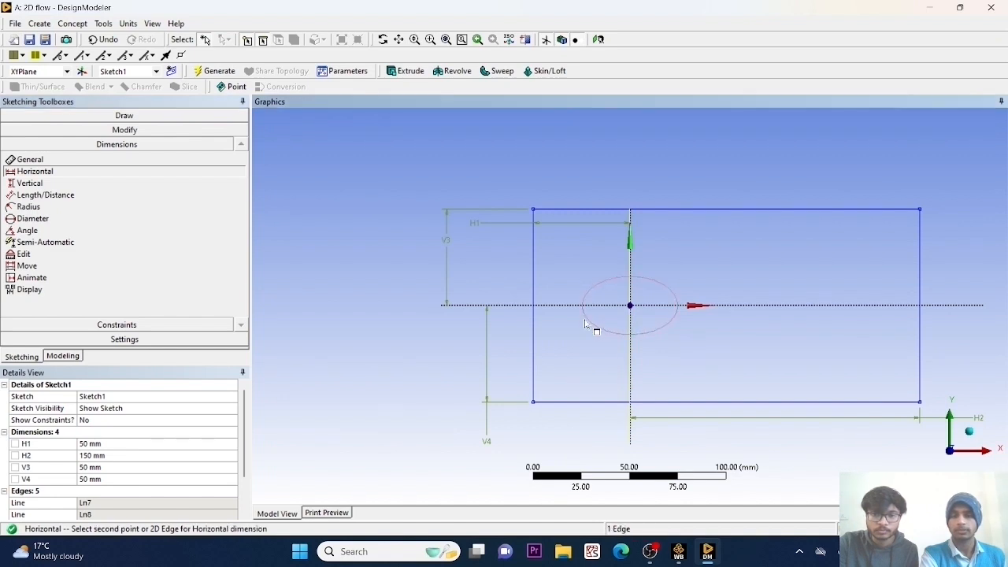
pyautogui.click(585, 323)
pyautogui.click(592, 364)
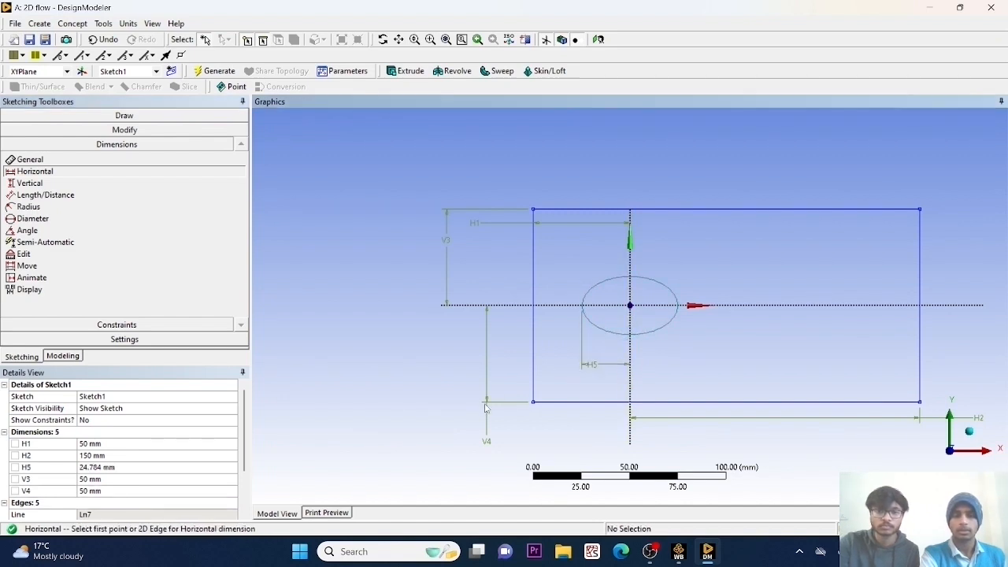
pyautogui.click(118, 470)
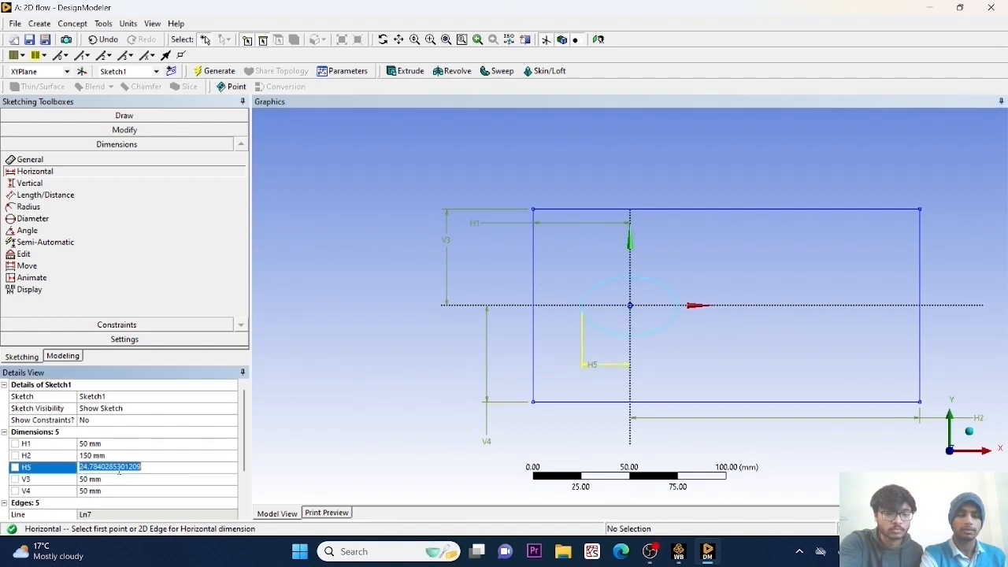
pyautogui.write('5')
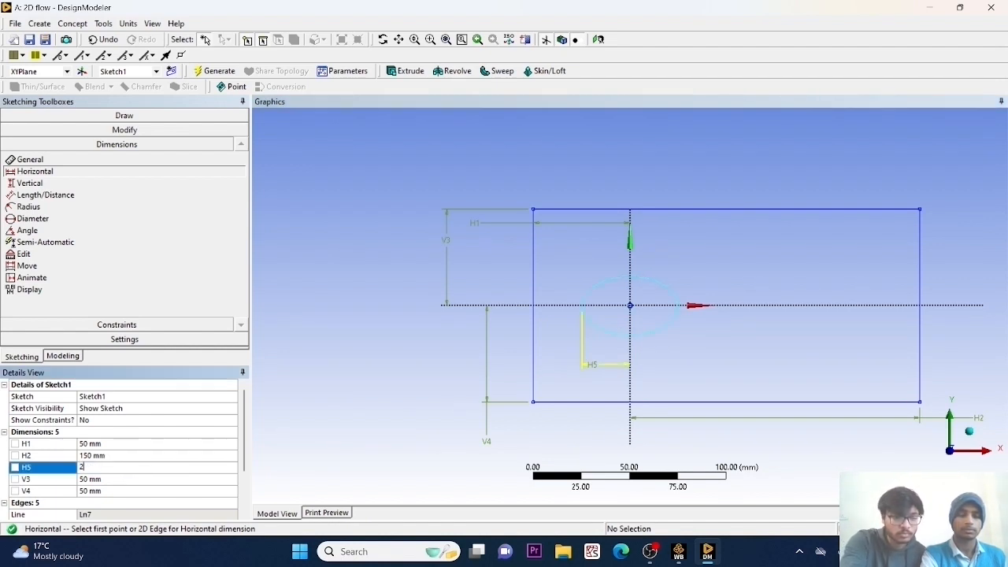
pyautogui.press('Return')
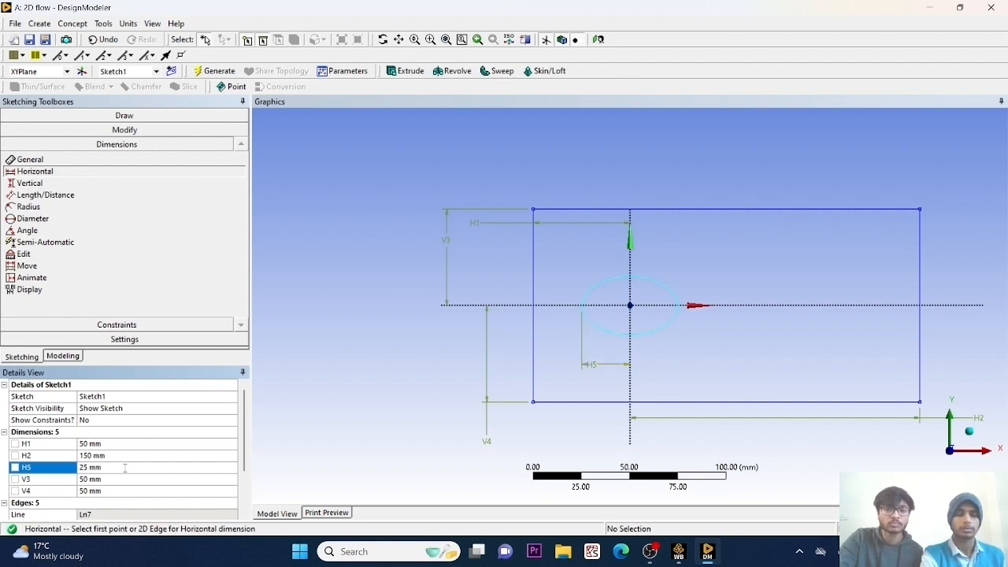
# Add a vertical dimension between the horizontal axis and the ellipse and set it to 10 mm.
pyautogui.click(30, 183)
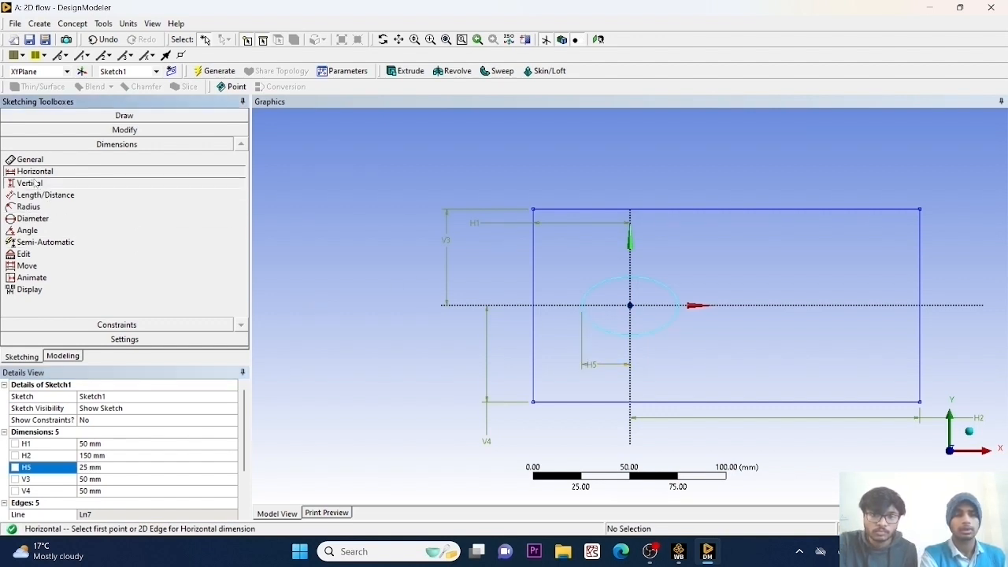
pyautogui.click(618, 305)
pyautogui.click(606, 287)
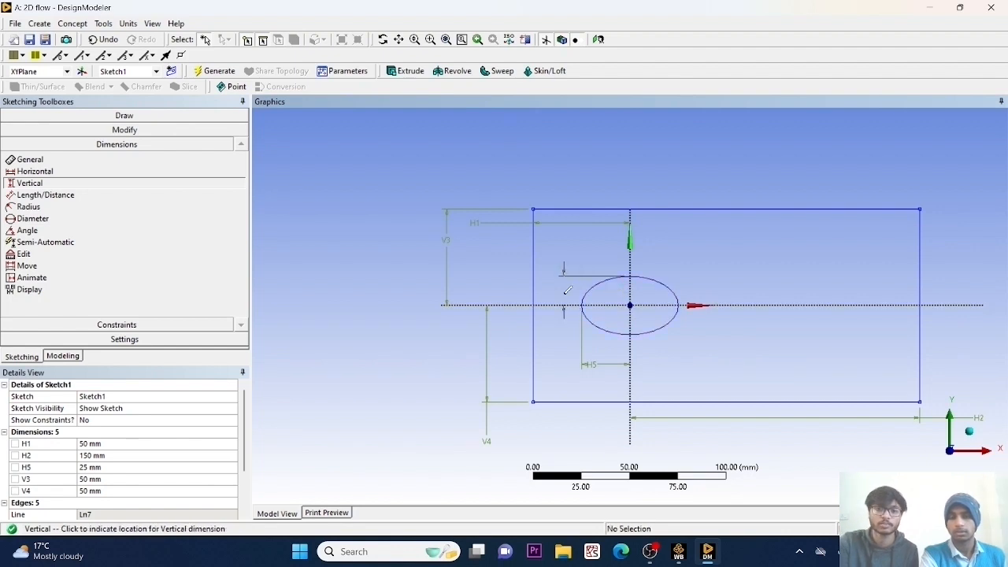
pyautogui.click(563, 296)
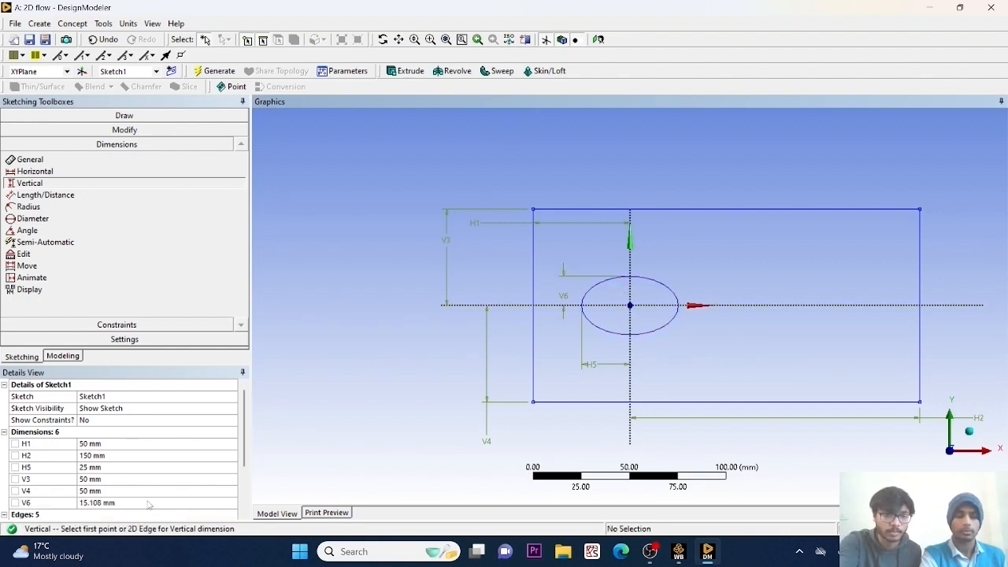
pyautogui.click(151, 500)
pyautogui.write('0')
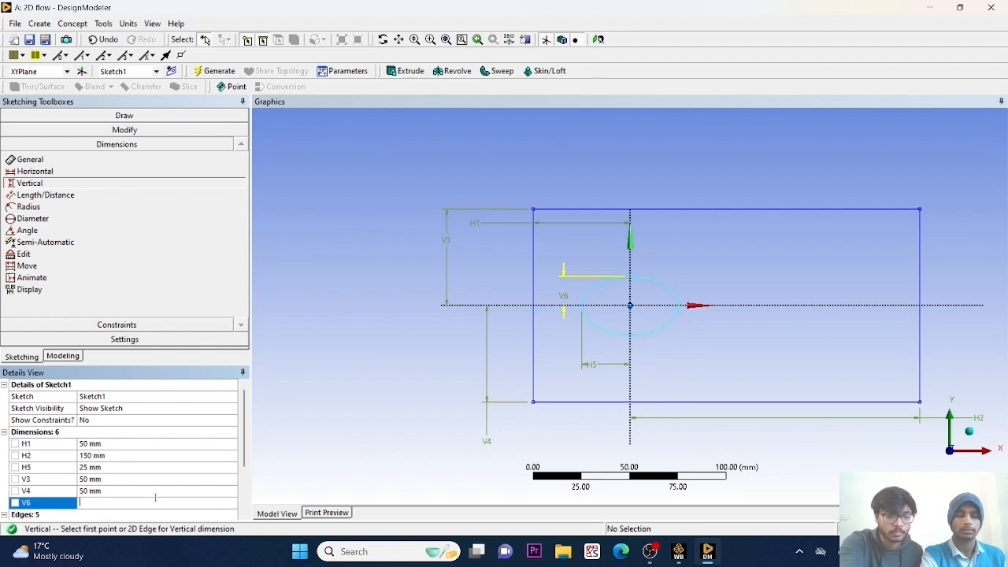
pyautogui.press('Return')
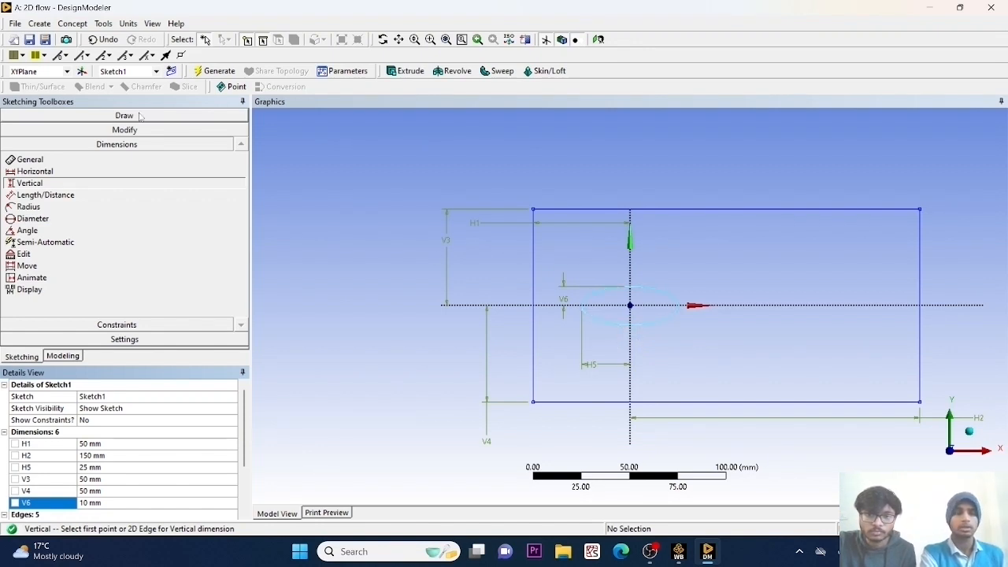
# Generate a surface from the sketch, picking the rectangle's four edges as base objects, and switch back to the Workbench project.
pyautogui.click(73, 24)
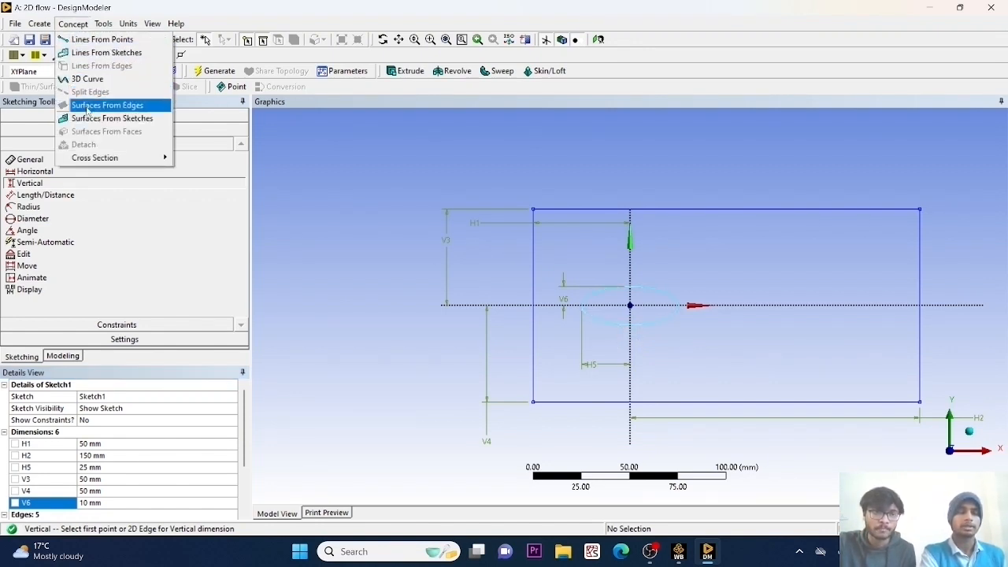
pyautogui.click(87, 118)
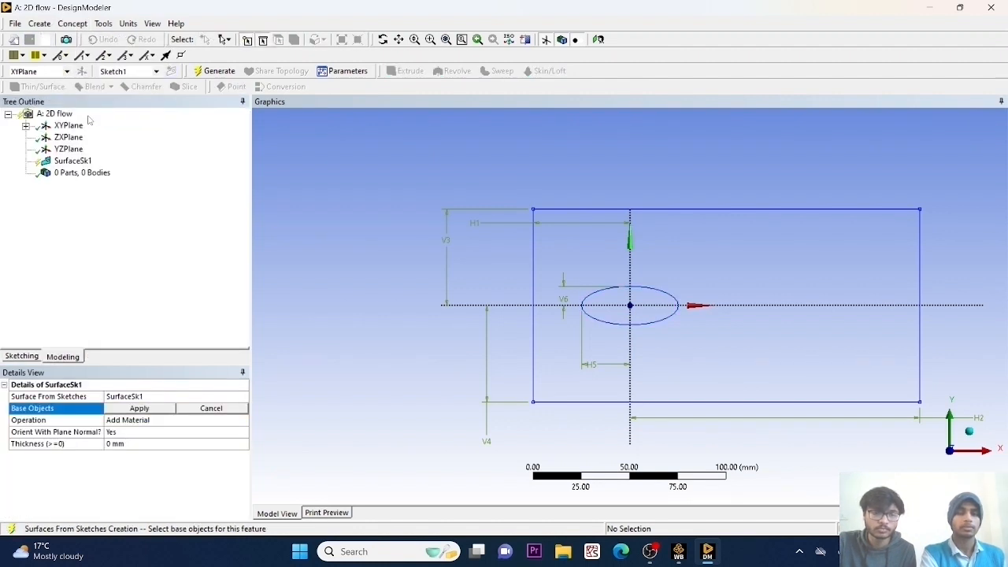
pyautogui.click(563, 210)
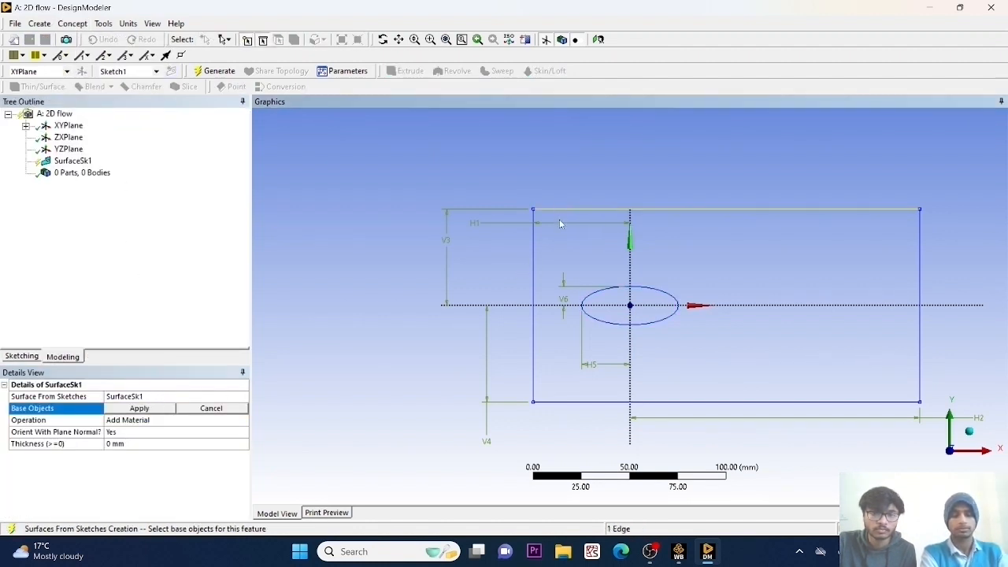
pyautogui.keyDown('ctrl'); pyautogui.click(533, 268); pyautogui.keyUp('ctrl')
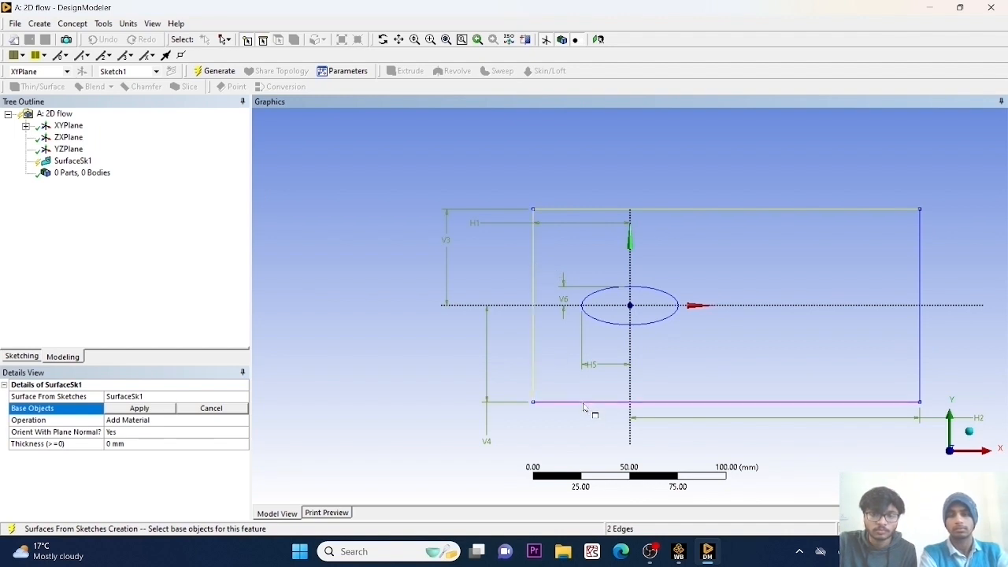
pyautogui.keyDown('ctrl'); pyautogui.click(584, 406); pyautogui.keyUp('ctrl')
pyautogui.keyDown('ctrl'); pyautogui.click(931, 335); pyautogui.keyUp('ctrl')
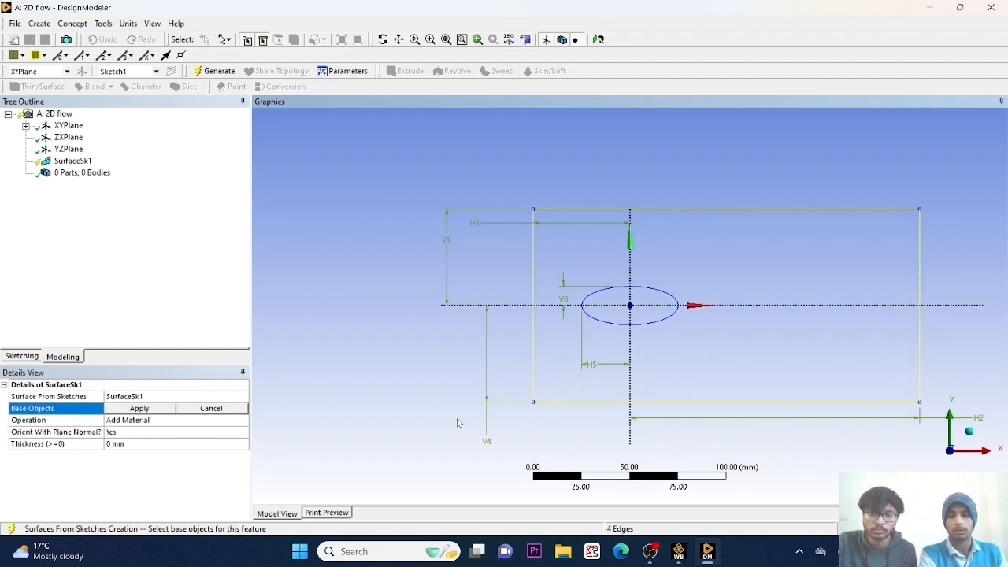
pyautogui.click(167, 408)
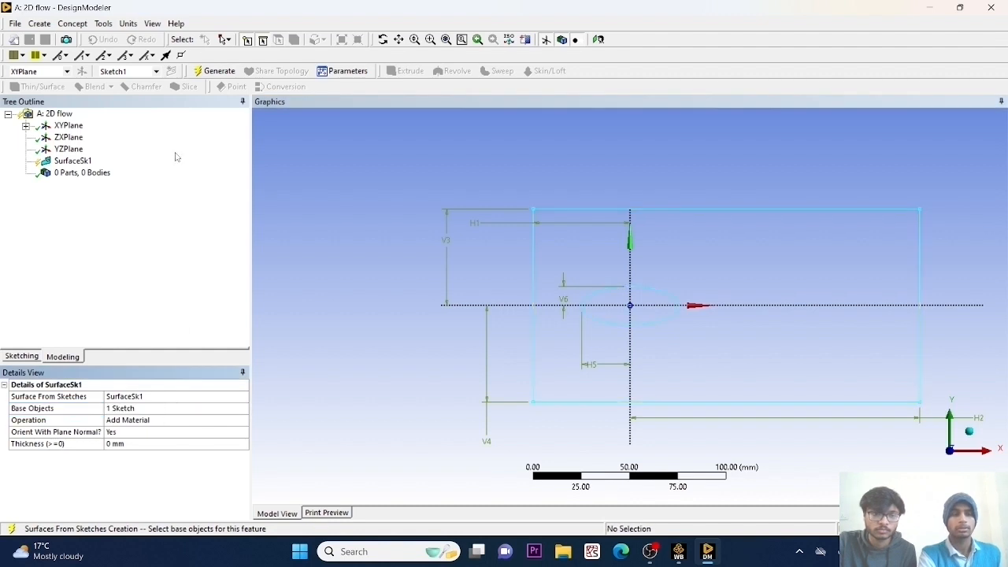
pyautogui.click(215, 72)
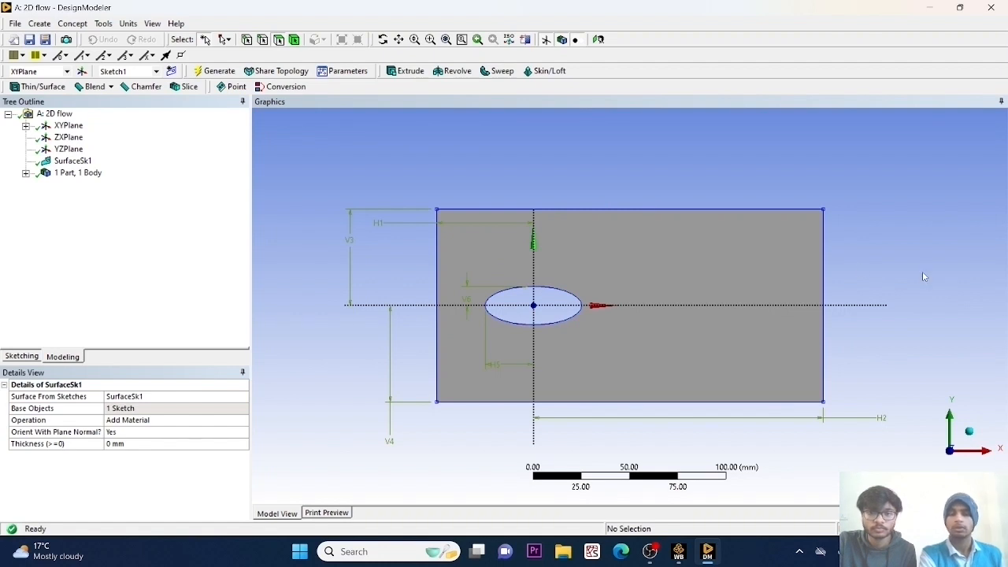
pyautogui.click(680, 550)
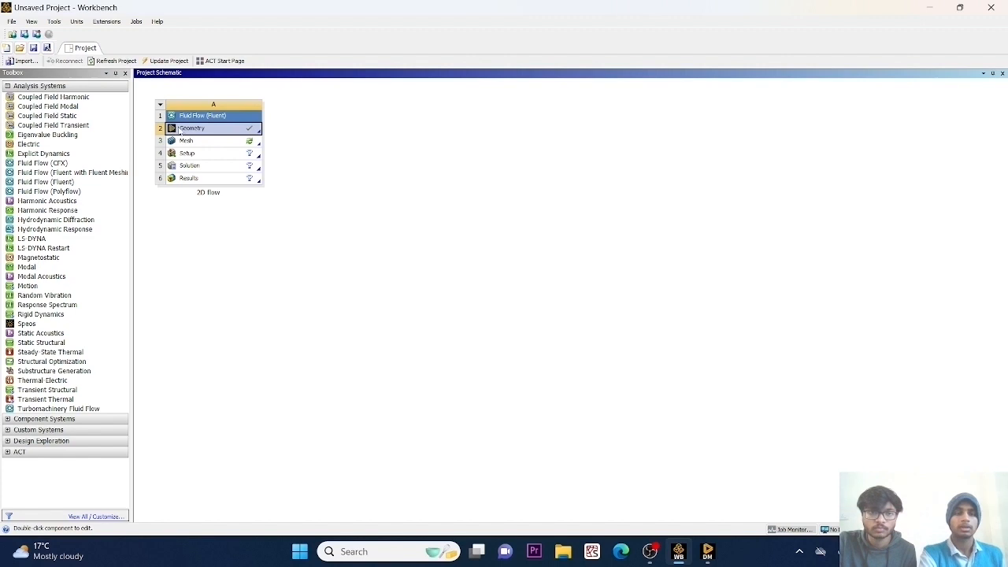
# Update the Geometry component, and set the surface body's Fluid/Solid property to Fluid in DesignModeler.
pyautogui.rightClick(184, 130)
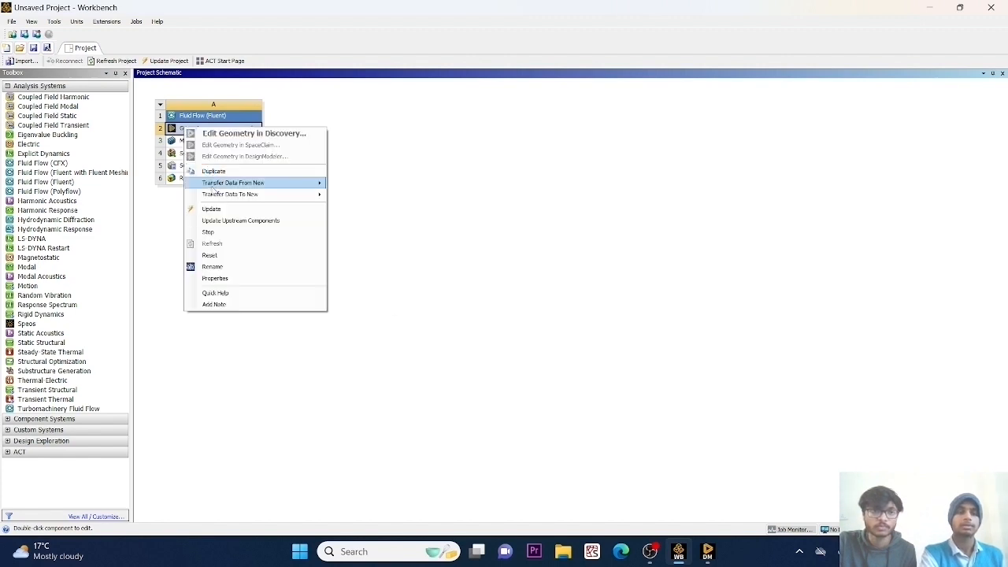
pyautogui.click(216, 206)
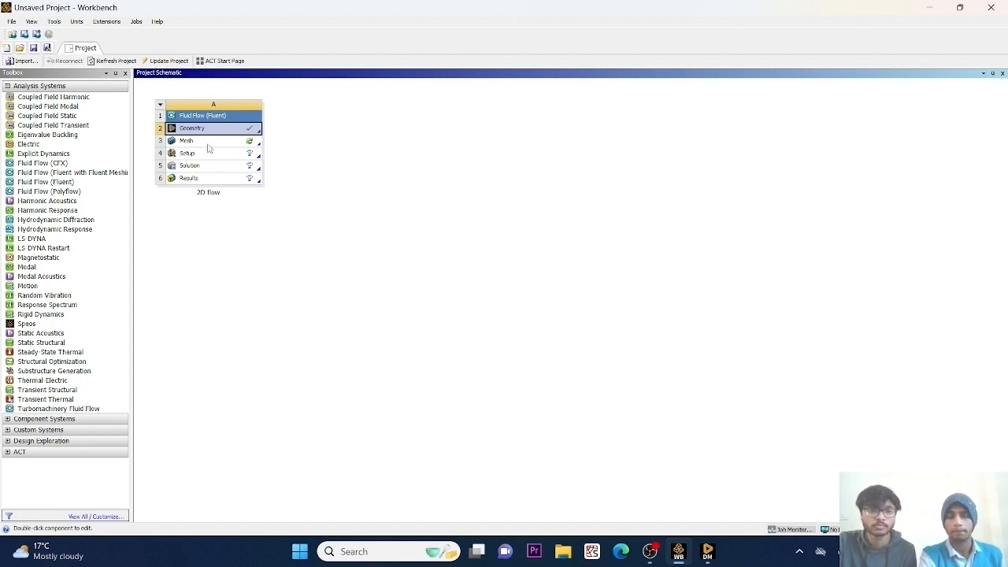
pyautogui.click(709, 553)
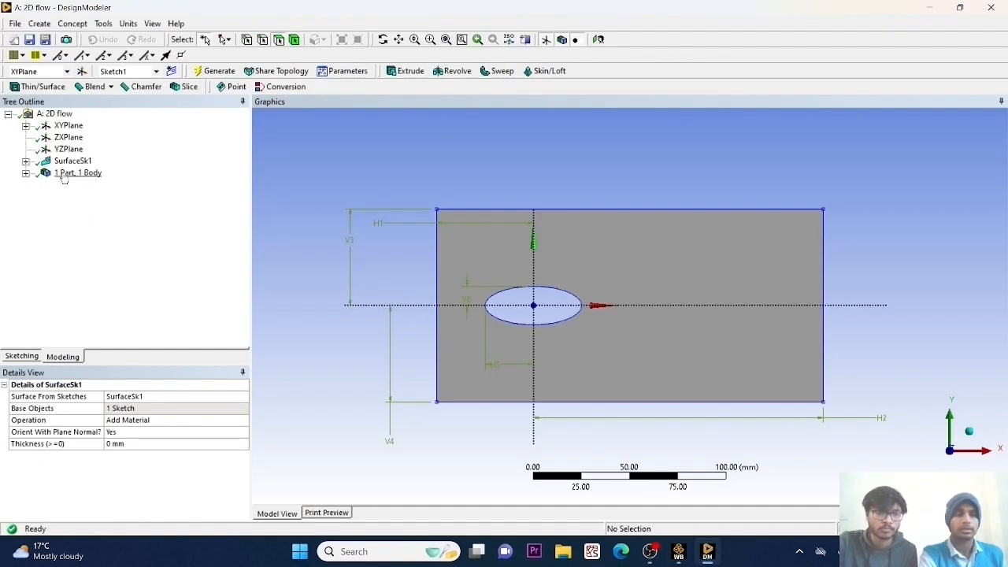
pyautogui.click(26, 172)
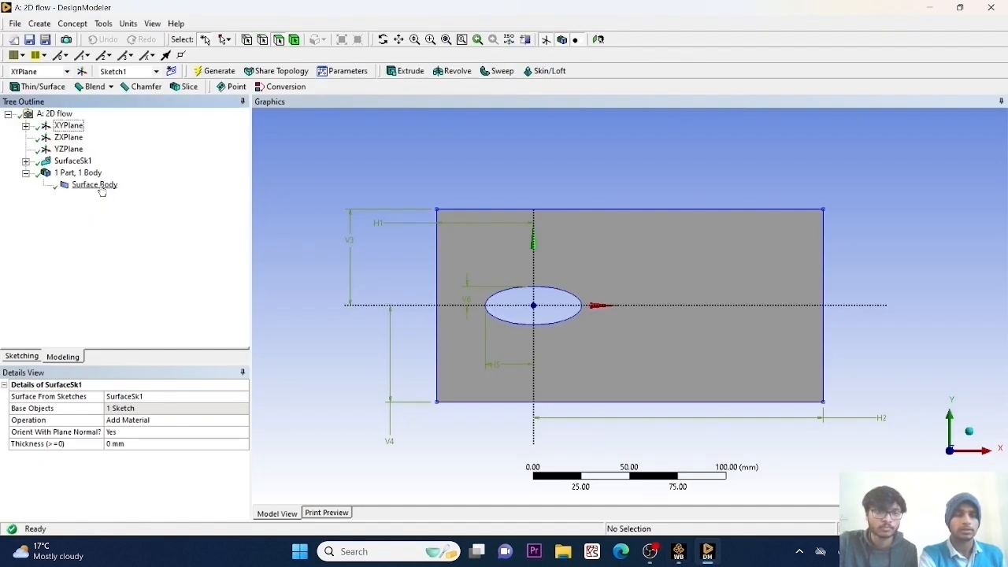
pyautogui.click(94, 184)
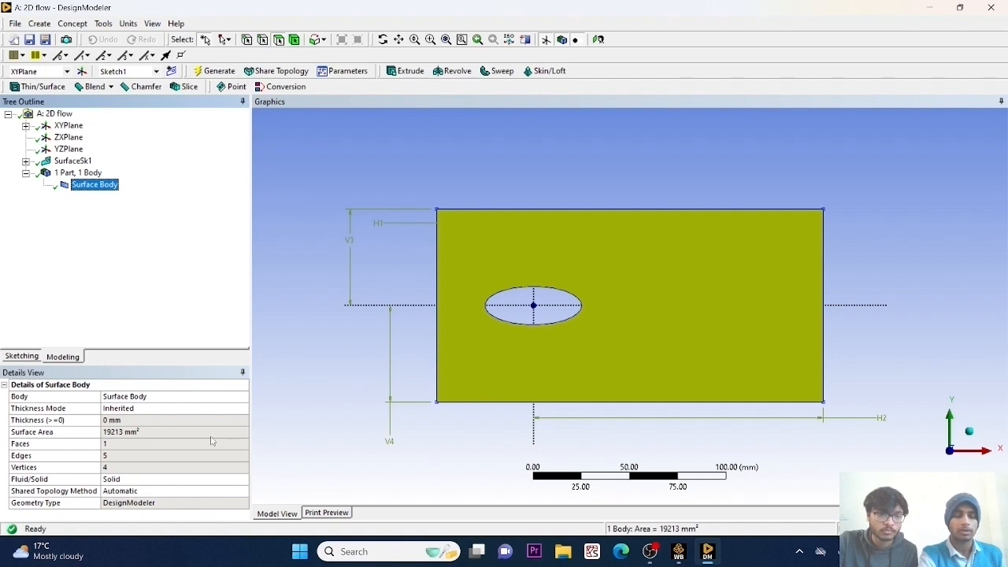
pyautogui.click(242, 480)
pyautogui.click(243, 480)
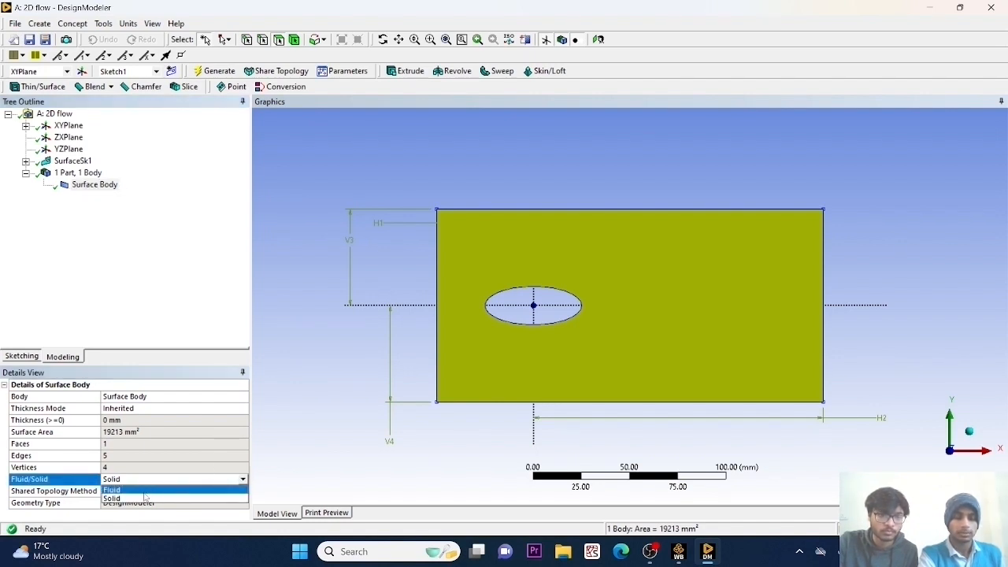
pyautogui.click(130, 491)
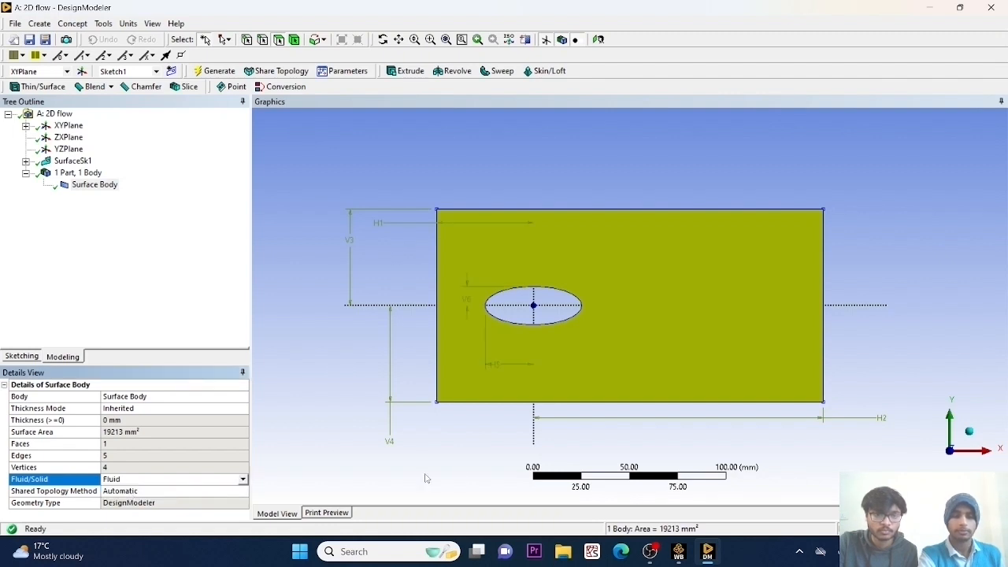
# Return to the Workbench project and update the Geometry component with the modified body.
pyautogui.click(679, 552)
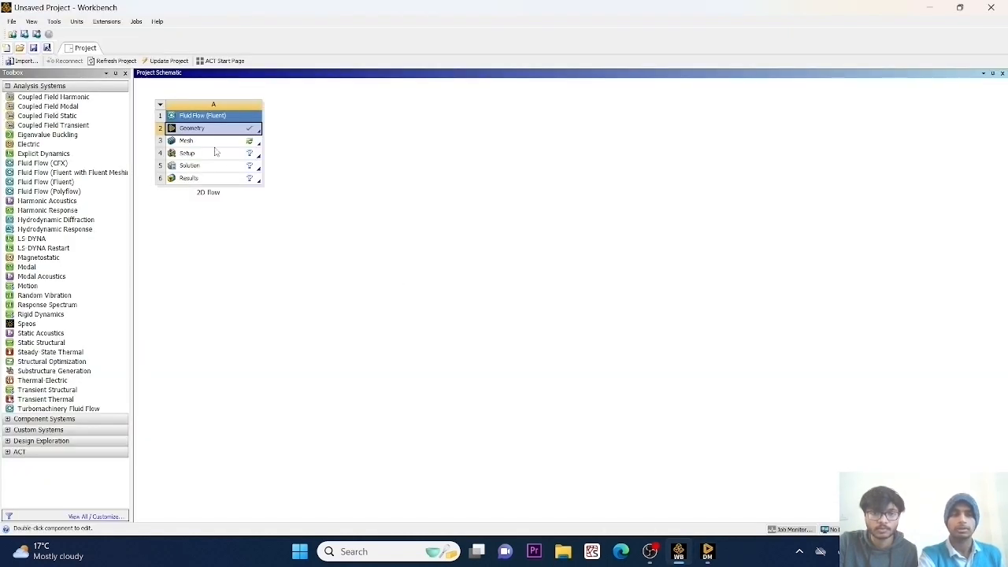
pyautogui.rightClick(211, 129)
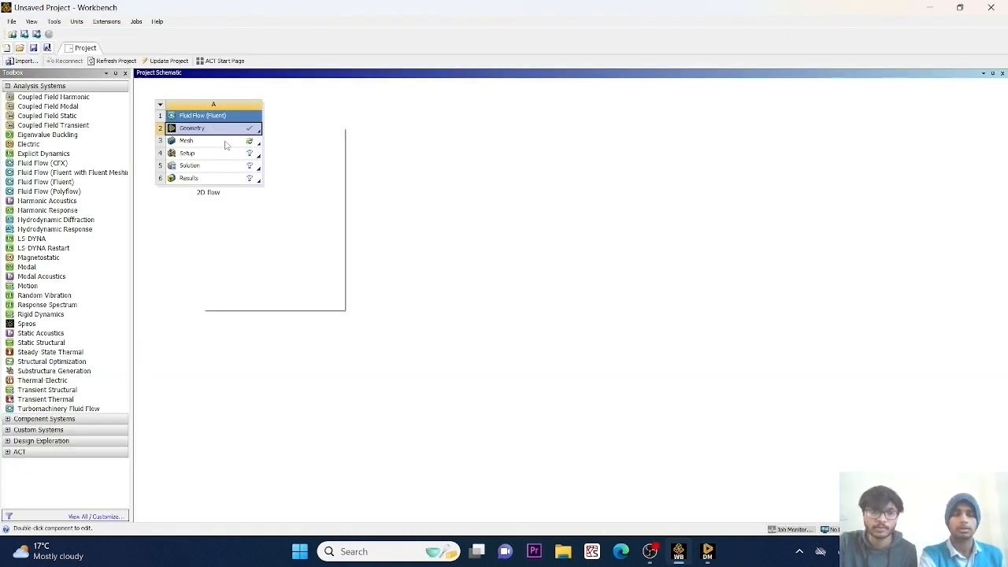
pyautogui.click(230, 209)
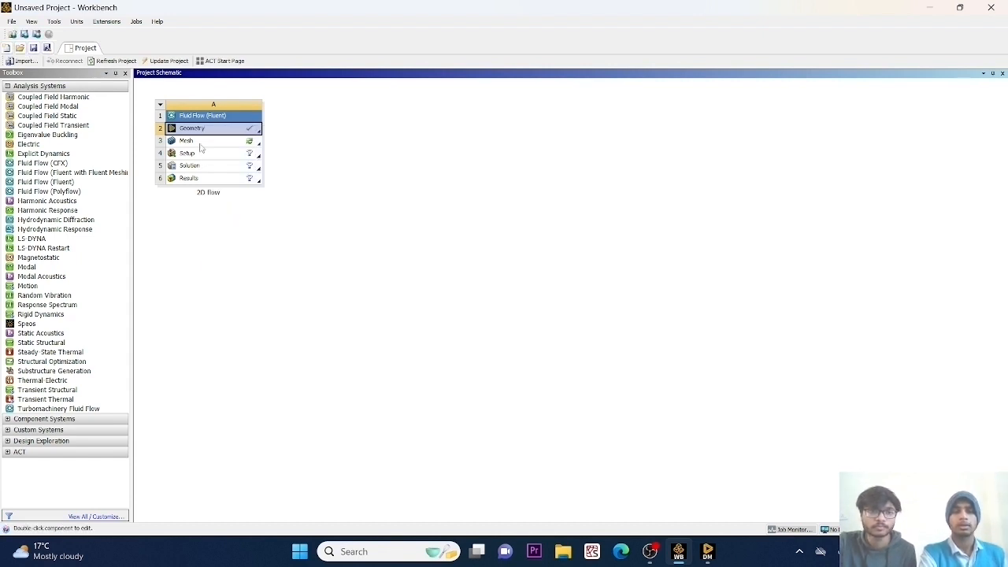
# Open the Mesh component of the 2D flow system in the Meshing application.
pyautogui.doubleClick(200, 143)
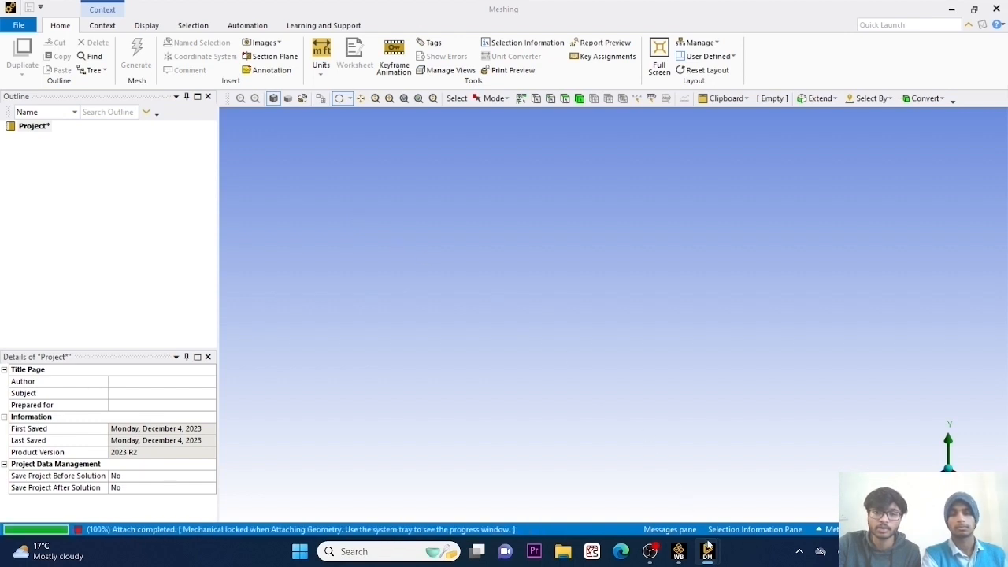
pyautogui.moveTo(707, 548)
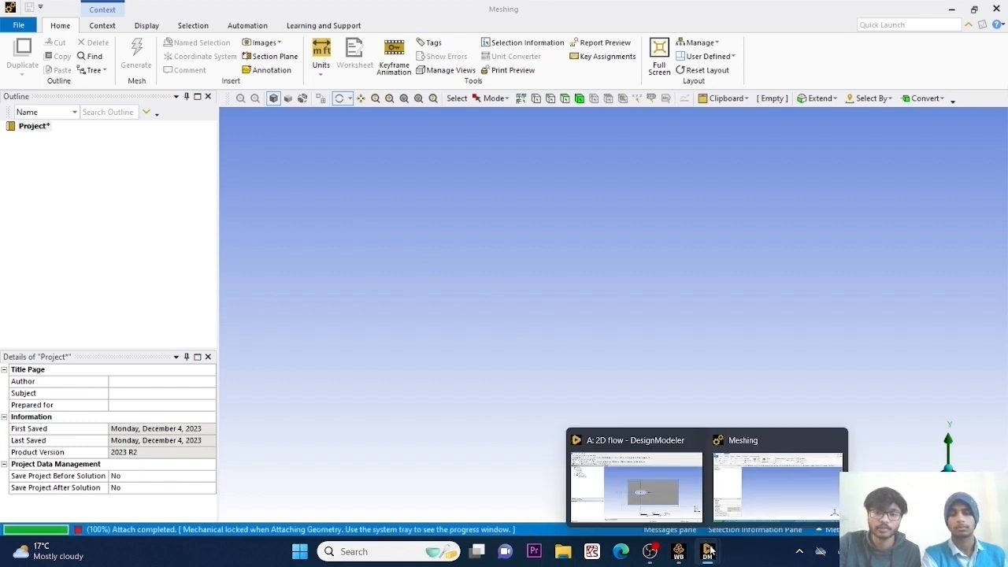
pyautogui.click(755, 488)
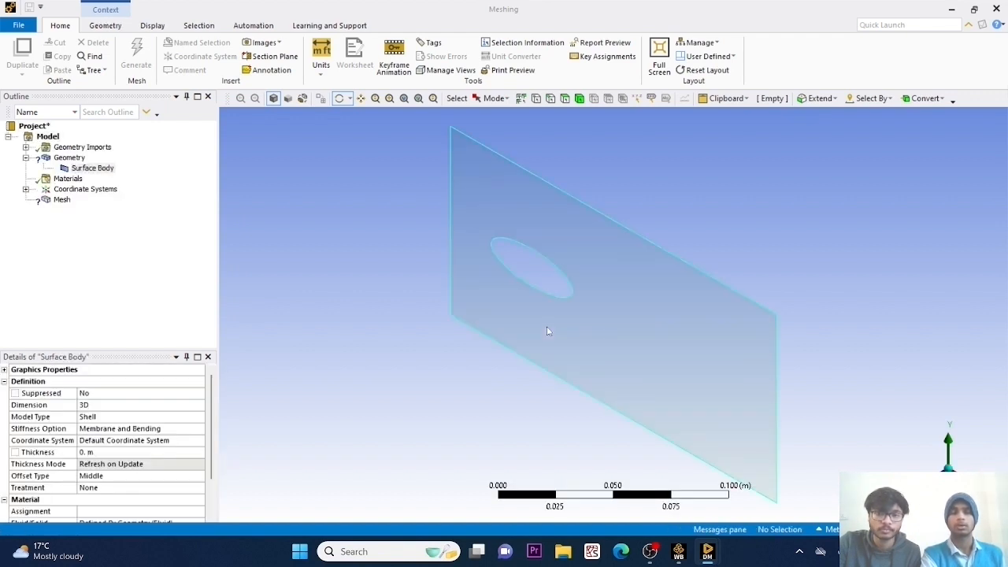
# Set the Fluid/Solid material property of the surface body to Fluid in Meshing.
pyautogui.click(91, 169)
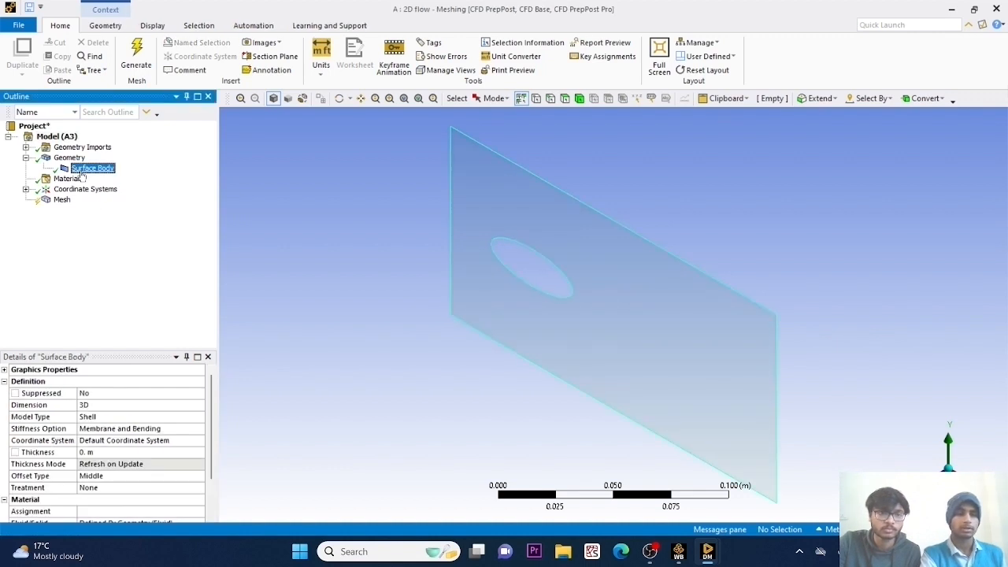
pyautogui.scroll(-2, 179, 488)
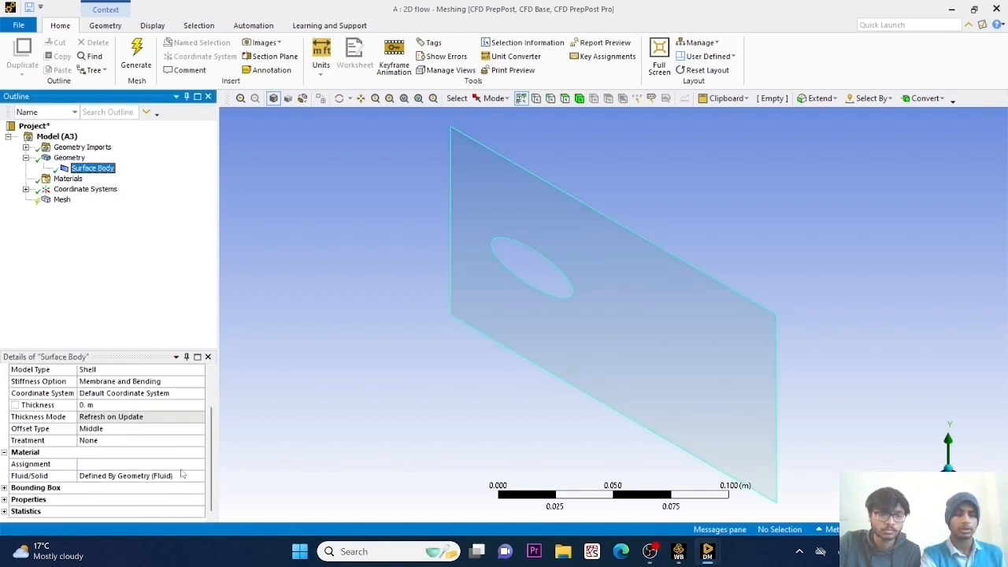
pyautogui.click(196, 478)
pyautogui.click(198, 477)
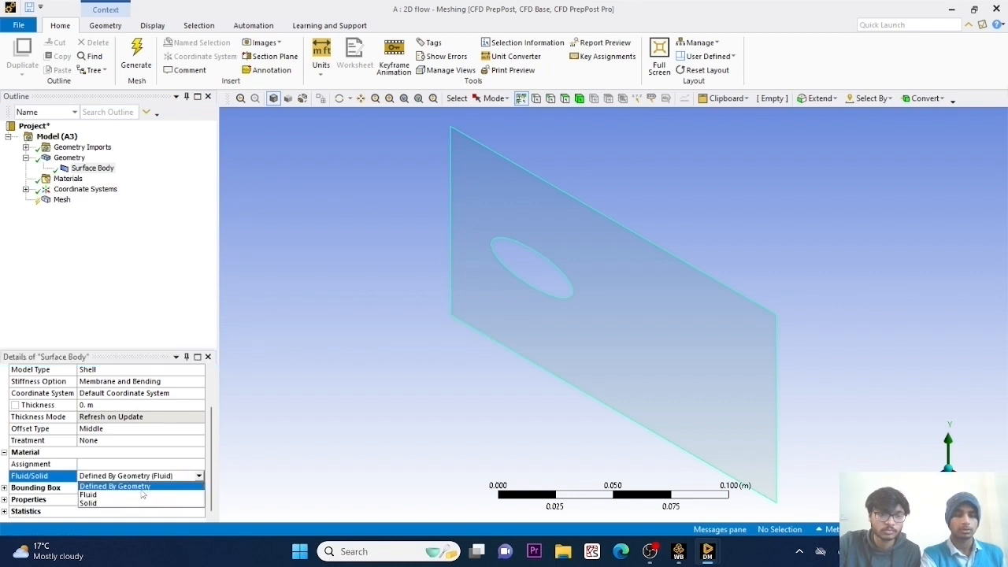
pyautogui.click(130, 495)
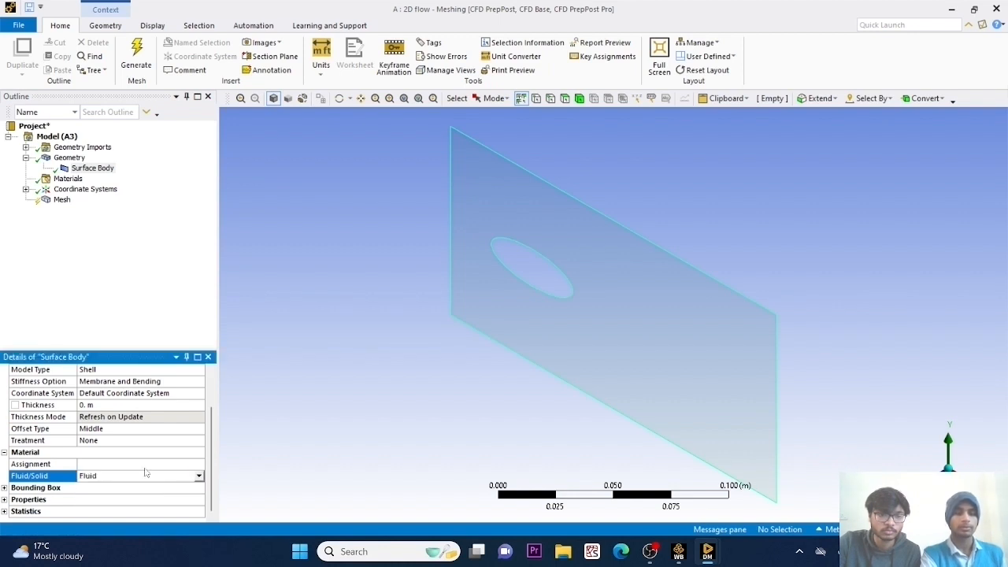
# Generate the mesh of the flow domain with the default element size and inspect it.
pyautogui.click(26, 158)
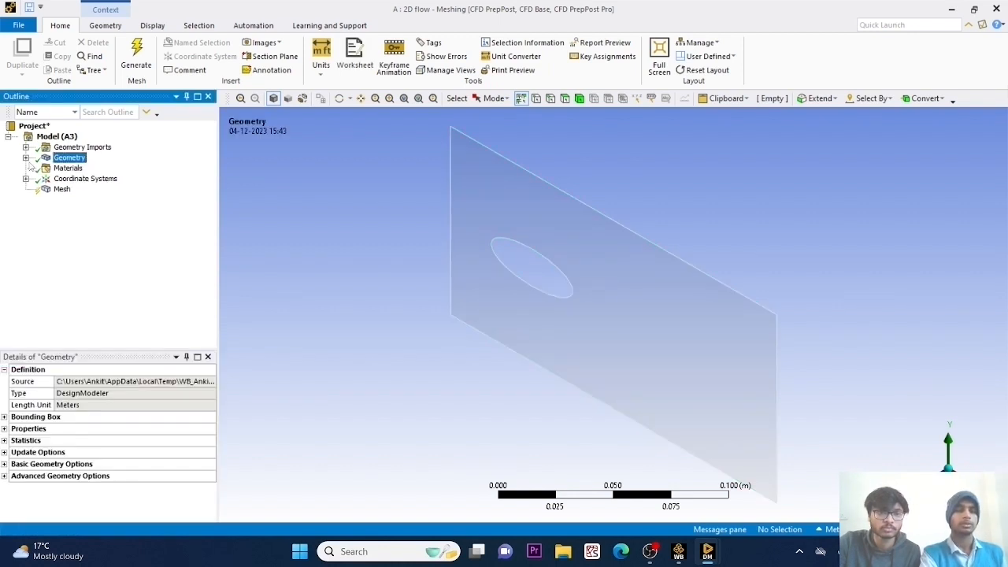
pyautogui.click(61, 189)
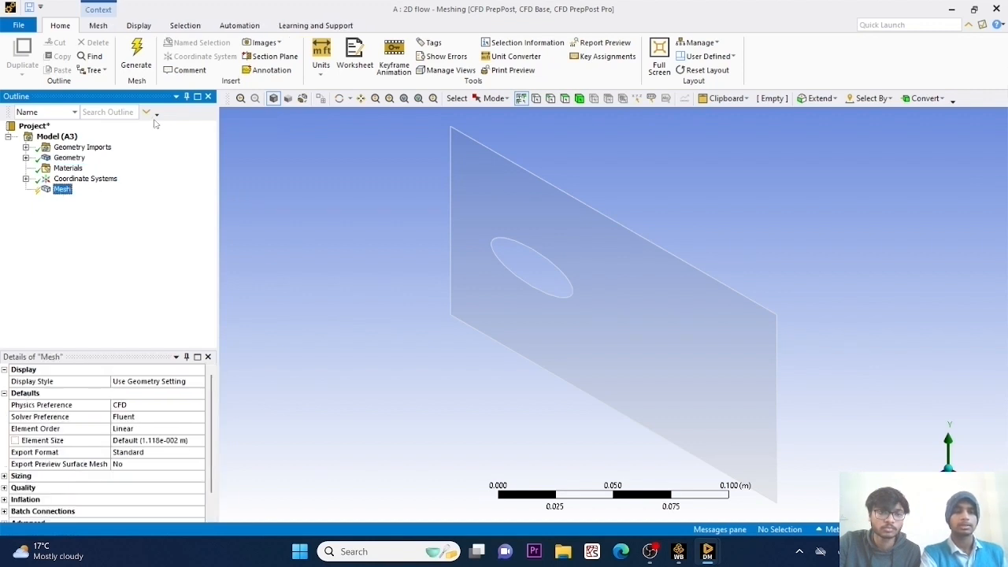
pyautogui.click(130, 49)
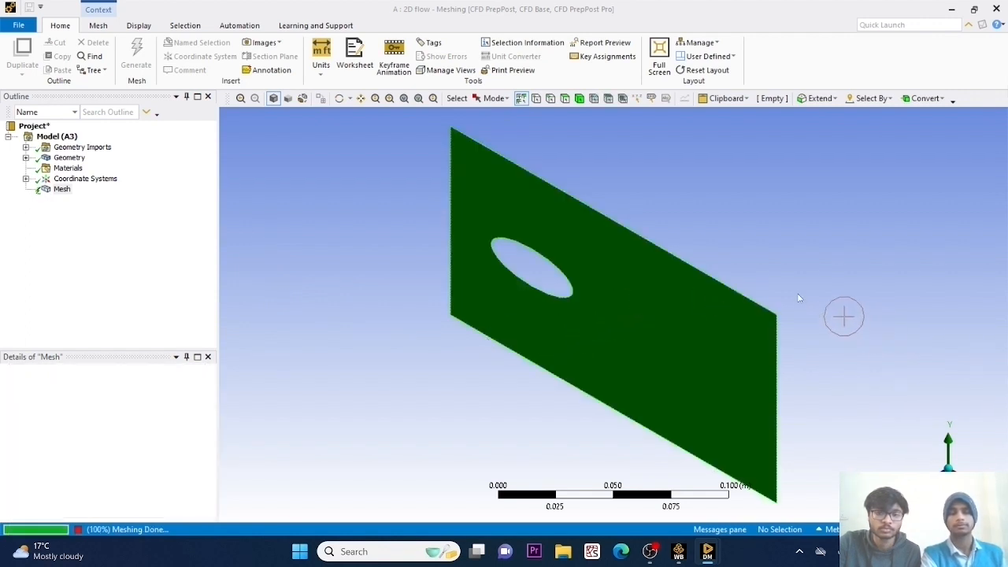
pyautogui.moveTo(780, 266); pyautogui.dragTo(330, 376, button='middle')
pyautogui.moveTo(748, 228); pyautogui.dragTo(478, 307, button='middle')
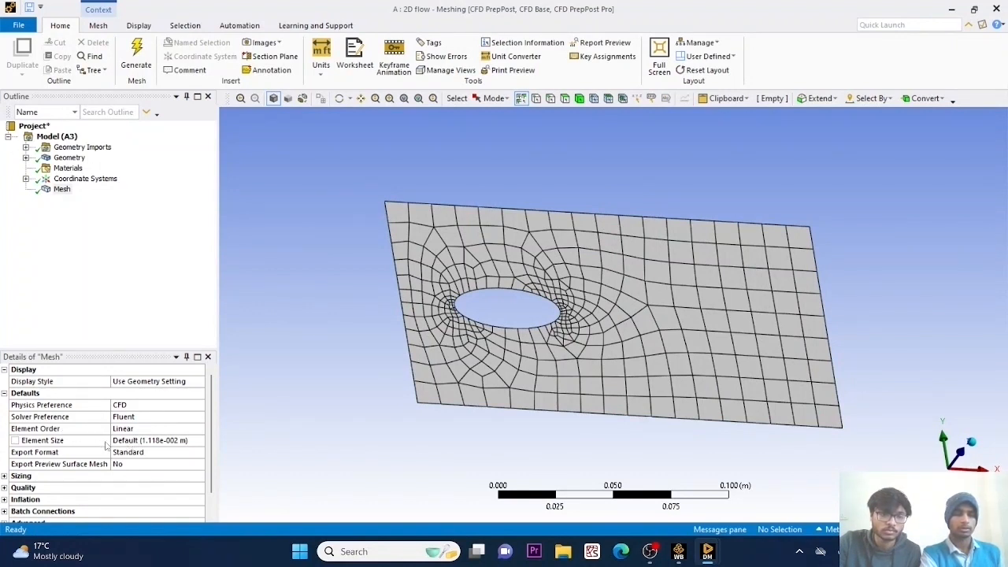
# Set the global mesh element size to 0.001 m and regenerate the mesh.
pyautogui.click(126, 441)
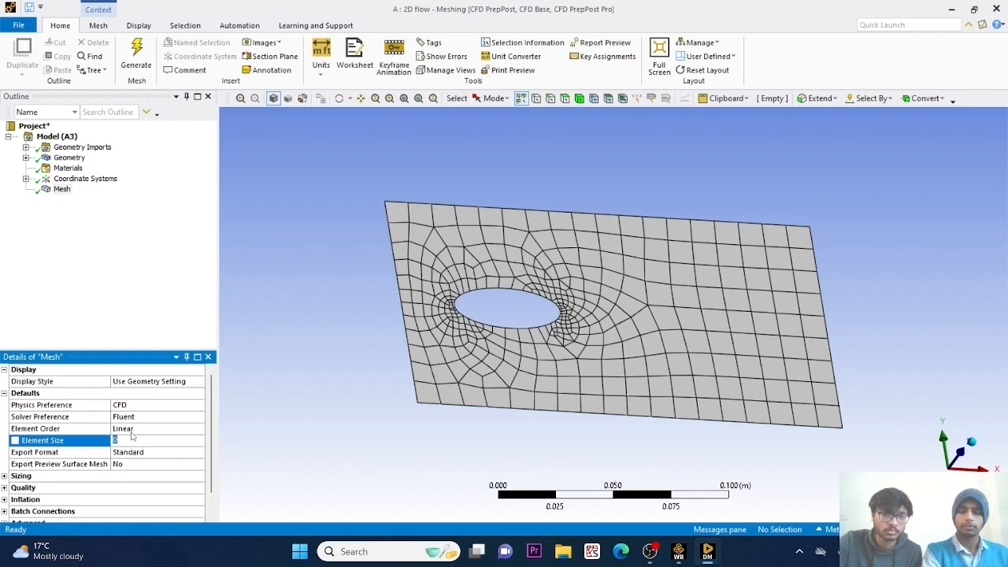
pyautogui.write('0')
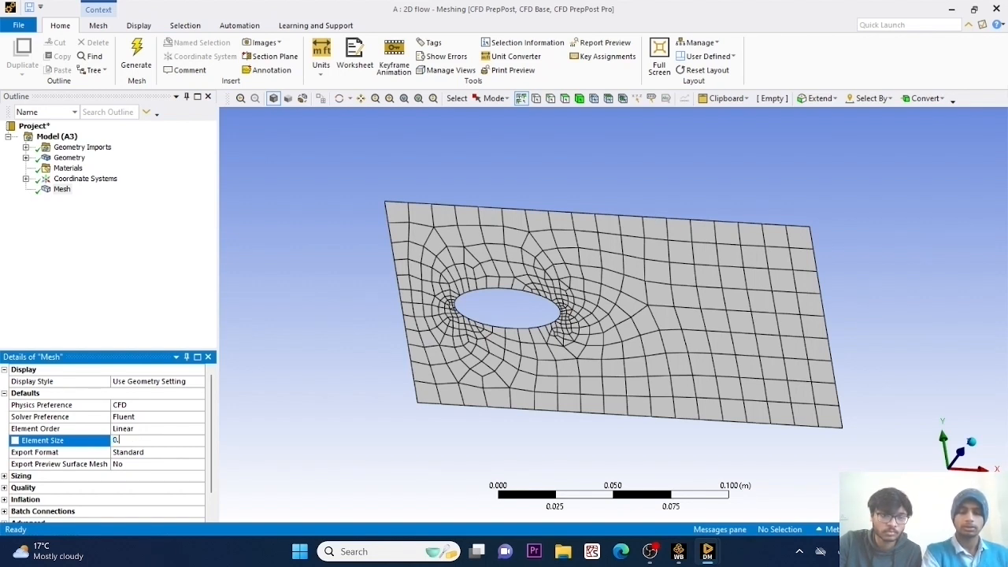
pyautogui.write('.001')
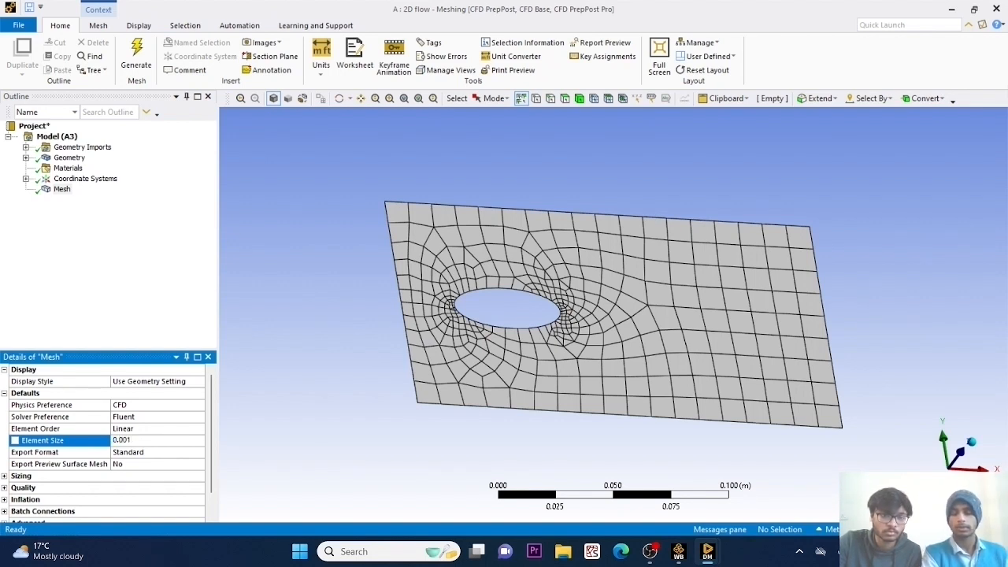
pyautogui.press('Return')
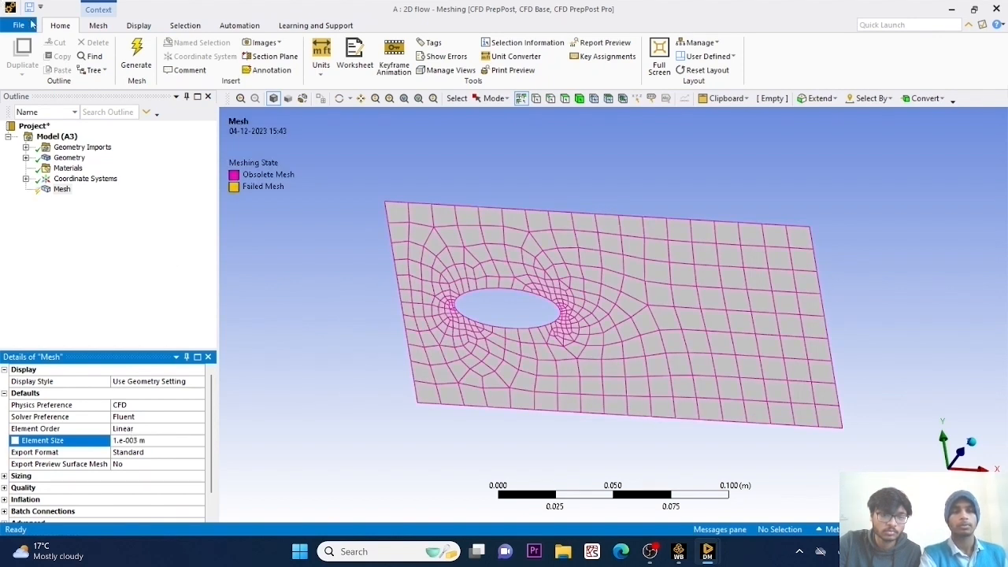
pyautogui.click(134, 51)
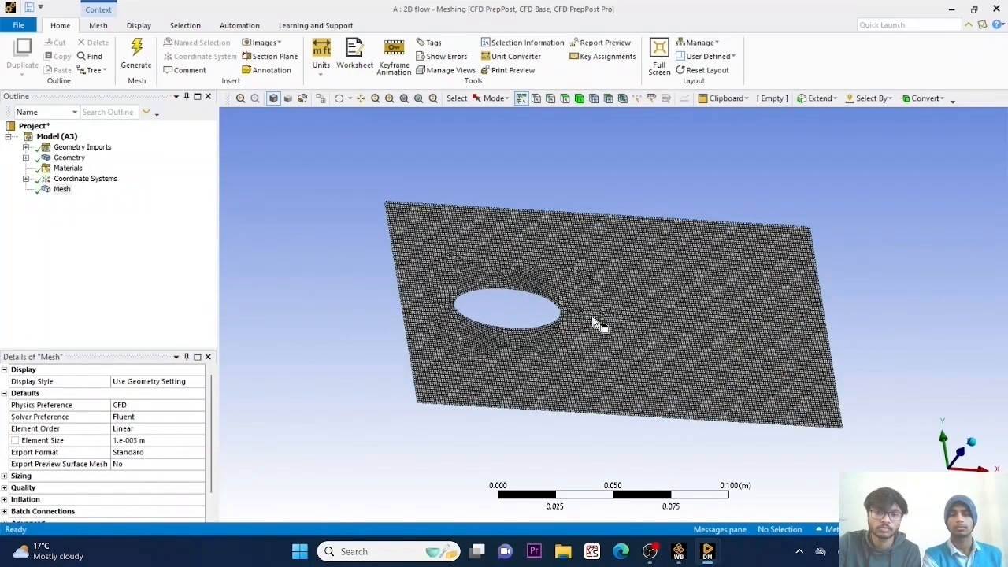
pyautogui.scroll(-1, 698, 326)
pyautogui.scroll(5, 556, 307)
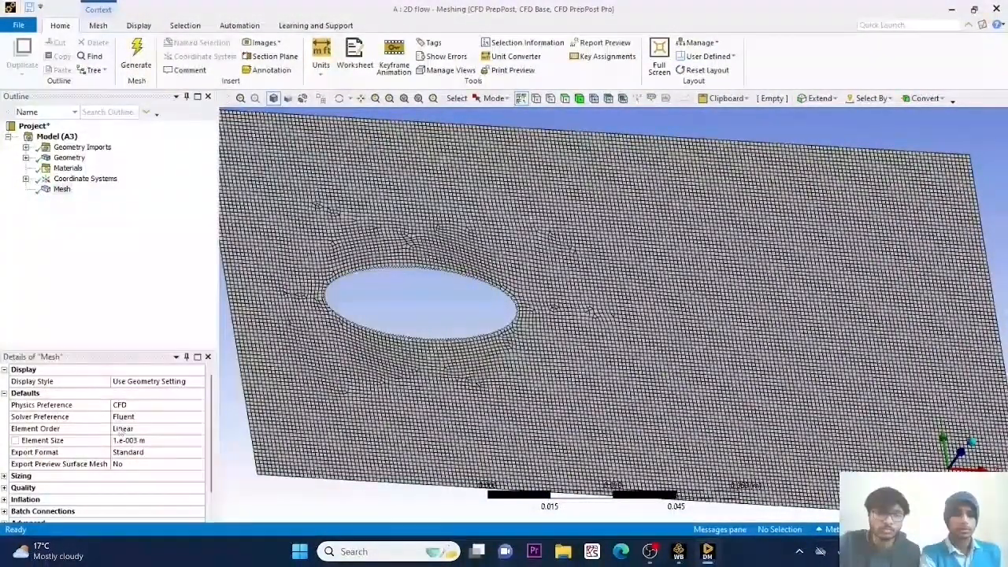
# Insert a Sizing control under the mesh and scope it to the ellipse's edge.
pyautogui.click(63, 190)
pyautogui.rightClick(63, 190)
pyautogui.moveTo(93, 201)
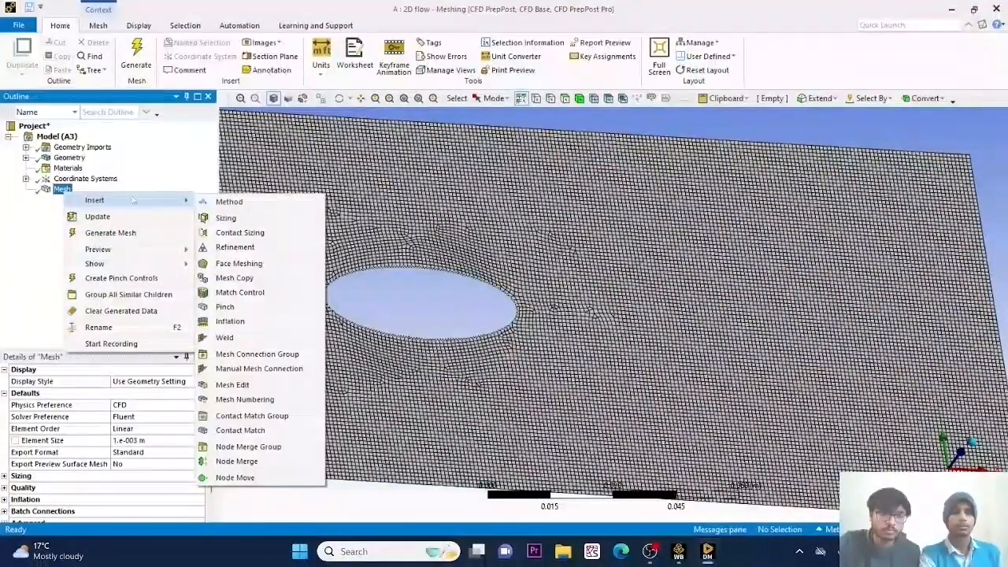
pyautogui.click(228, 217)
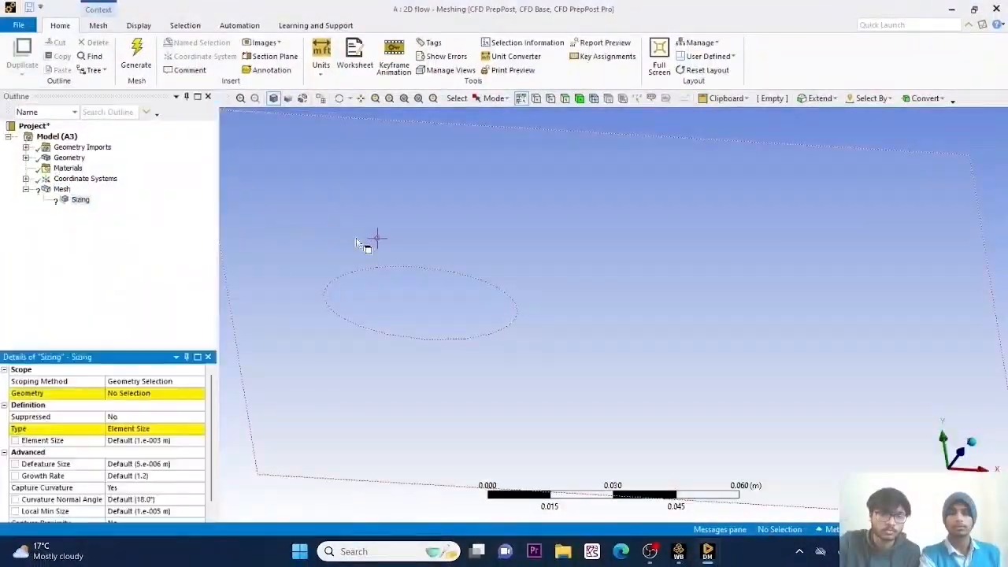
pyautogui.click(549, 100)
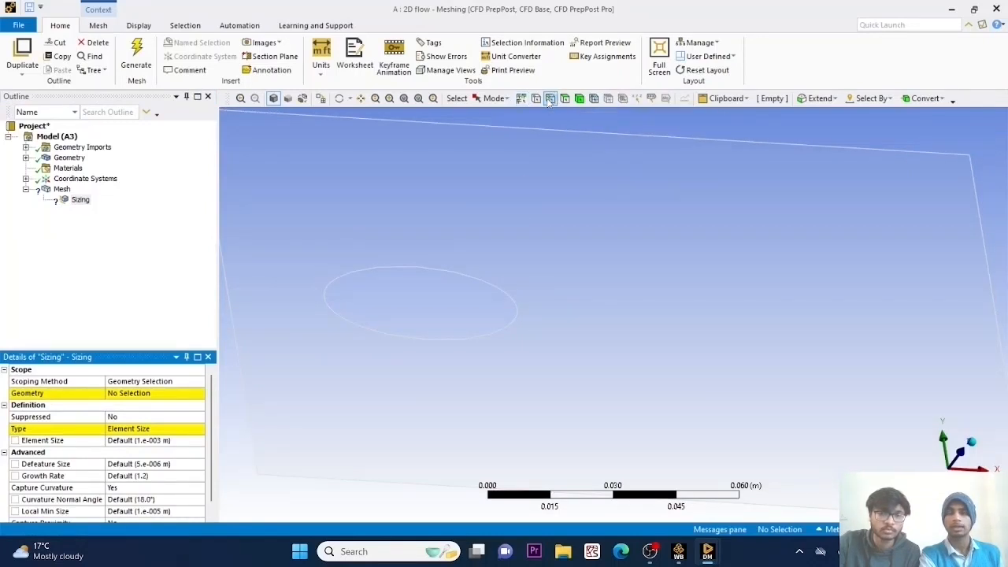
pyautogui.click(405, 274)
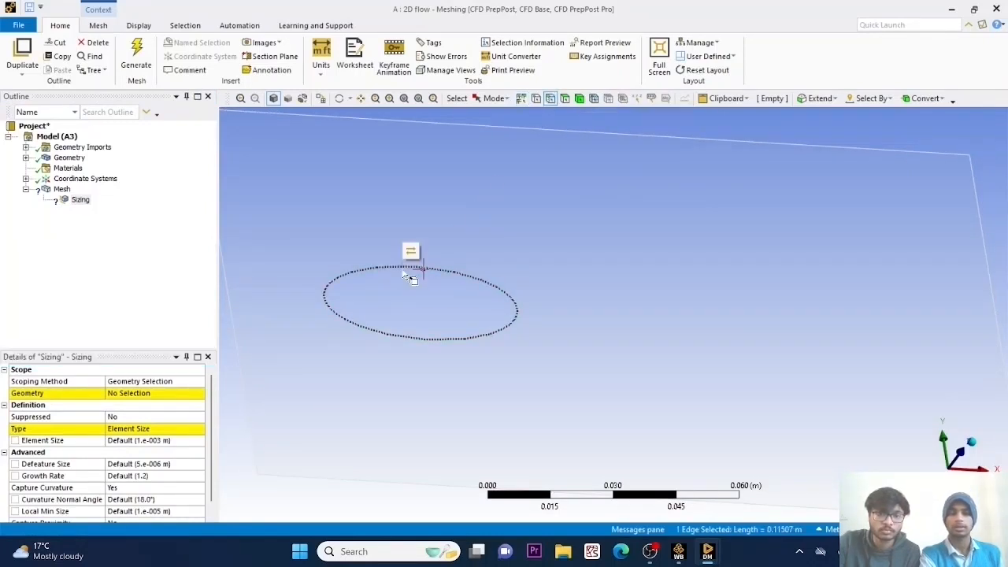
pyautogui.click(159, 393)
pyautogui.click(143, 394)
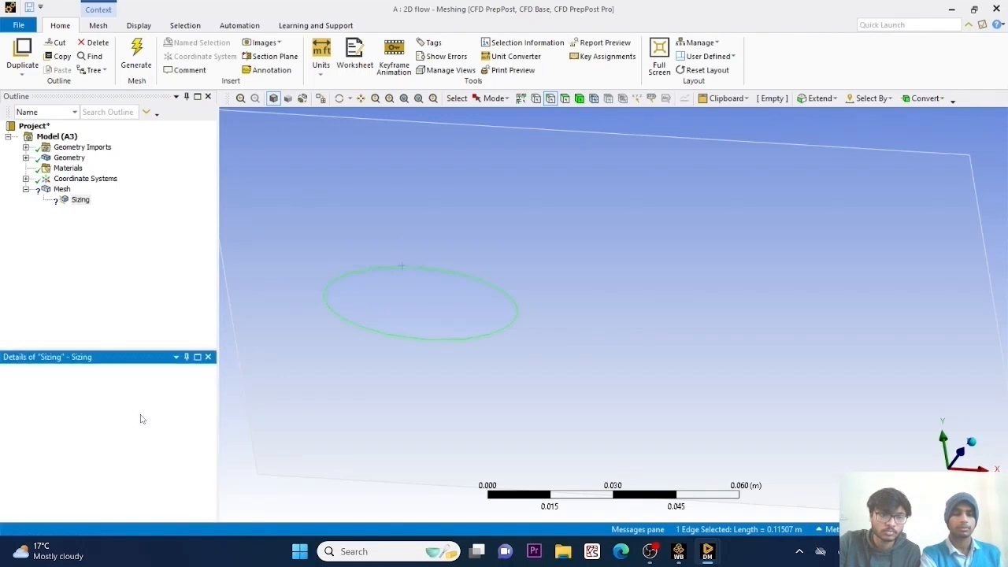
# Set the ellipse's edge sizing type to Number of Divisions with 400 divisions.
pyautogui.click(136, 429)
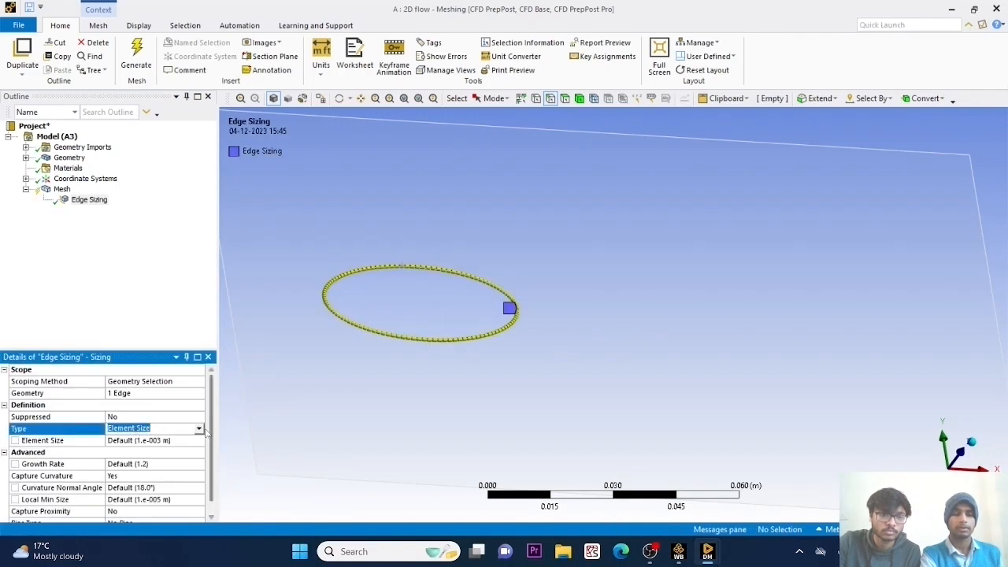
pyautogui.click(198, 429)
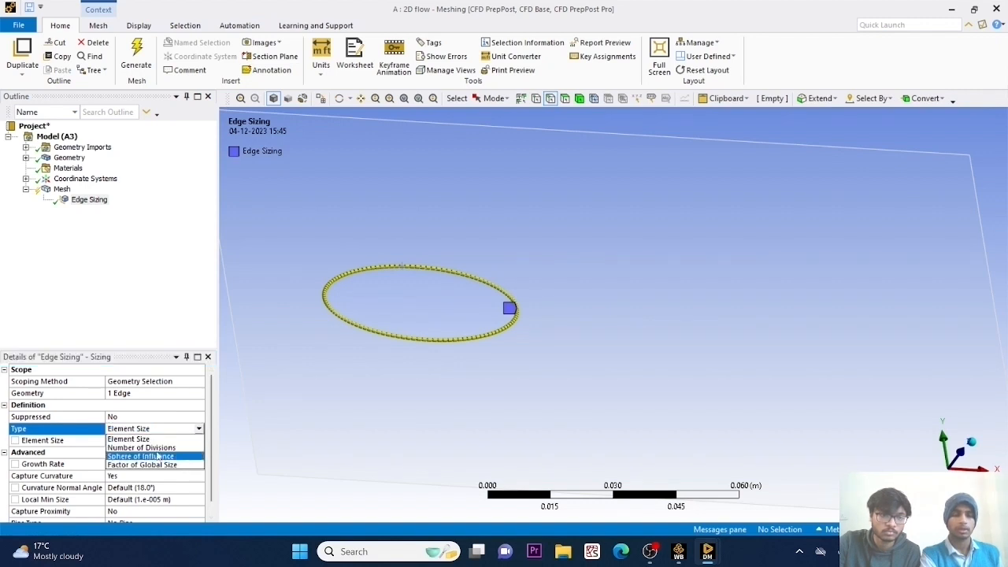
pyautogui.click(140, 447)
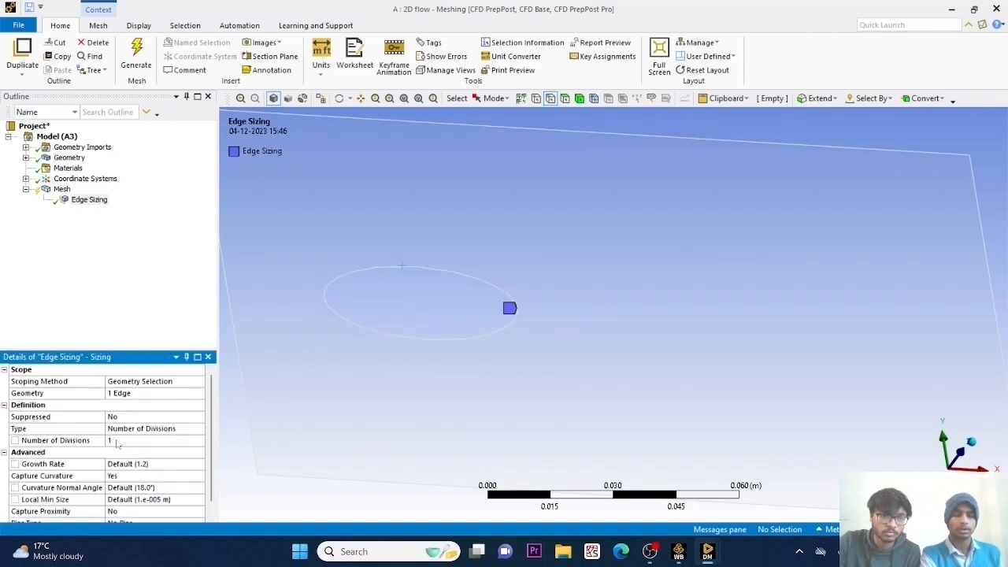
pyautogui.click(117, 441)
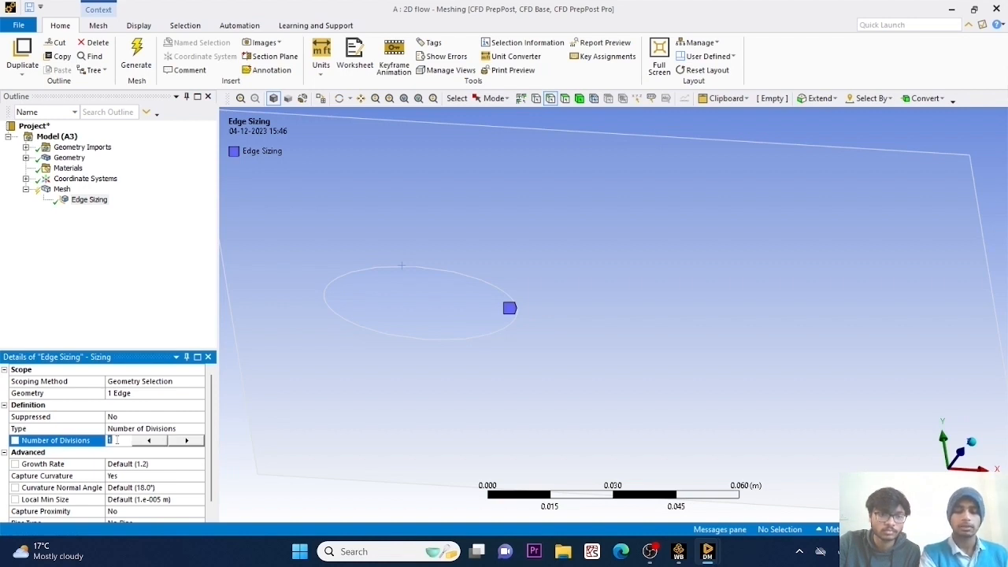
pyautogui.write('3')
pyautogui.press('BackSpace')
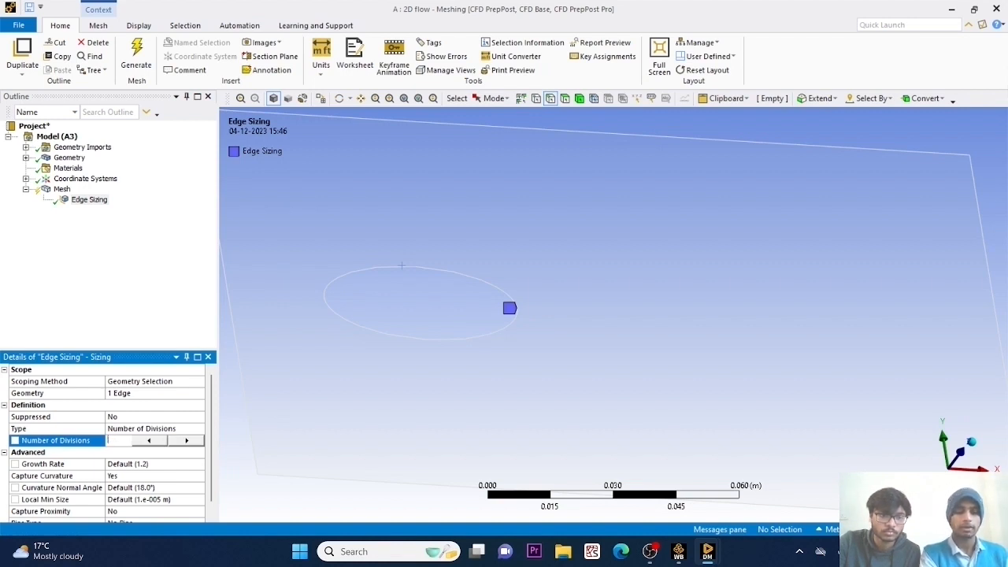
pyautogui.write('400')
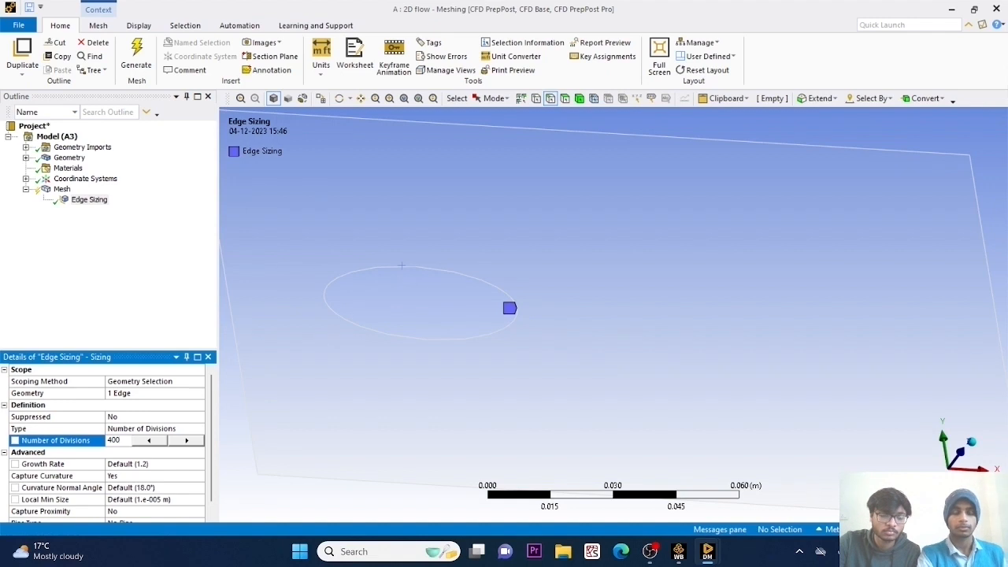
# Regenerate the mesh with the ellipse's edge sizing applied and display the resulting mesh.
pyautogui.click(128, 57)
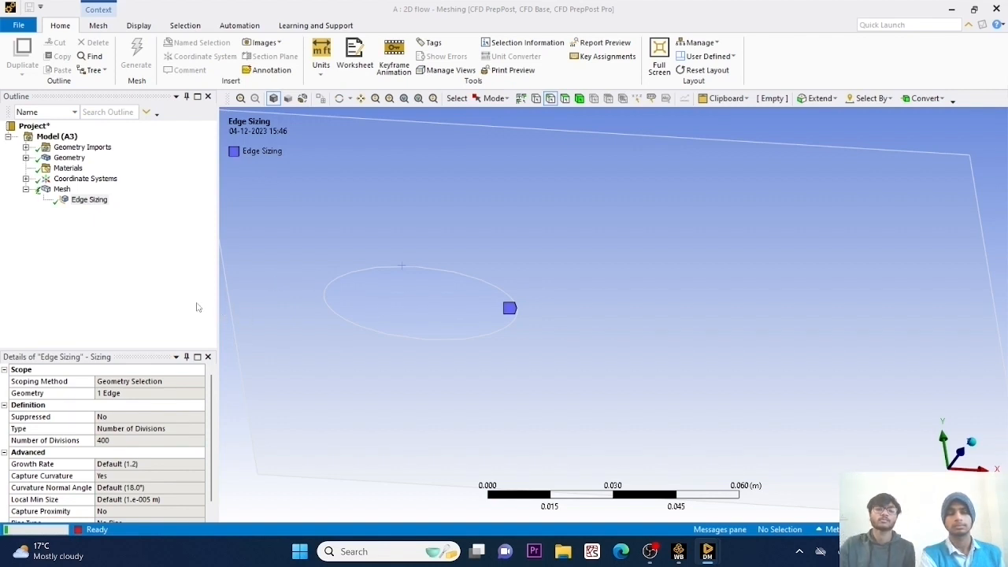
pyautogui.scroll(-2, 535, 274)
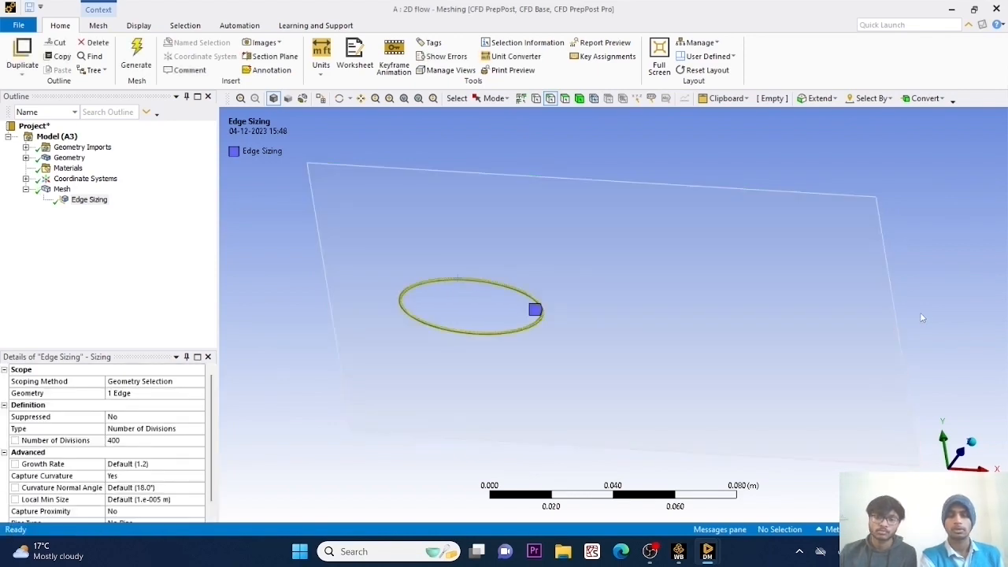
pyautogui.click(61, 189)
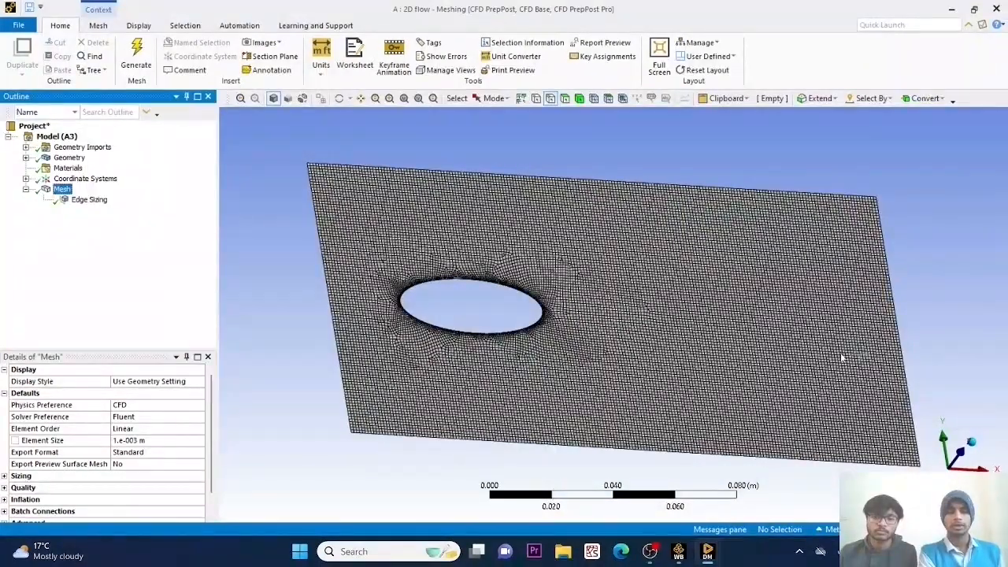
pyautogui.rightClick(604, 184)
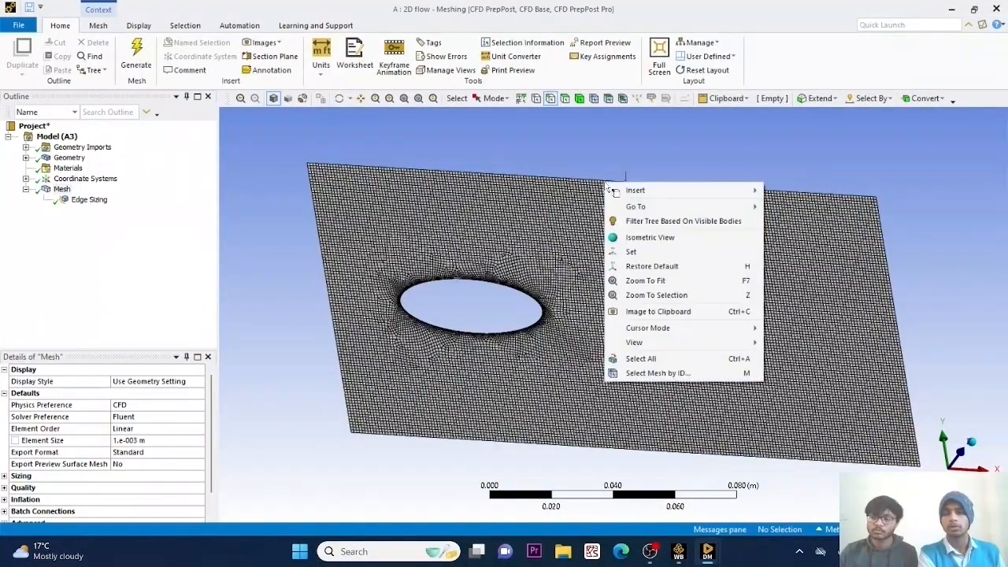
pyautogui.click(257, 227)
pyautogui.click(26, 190)
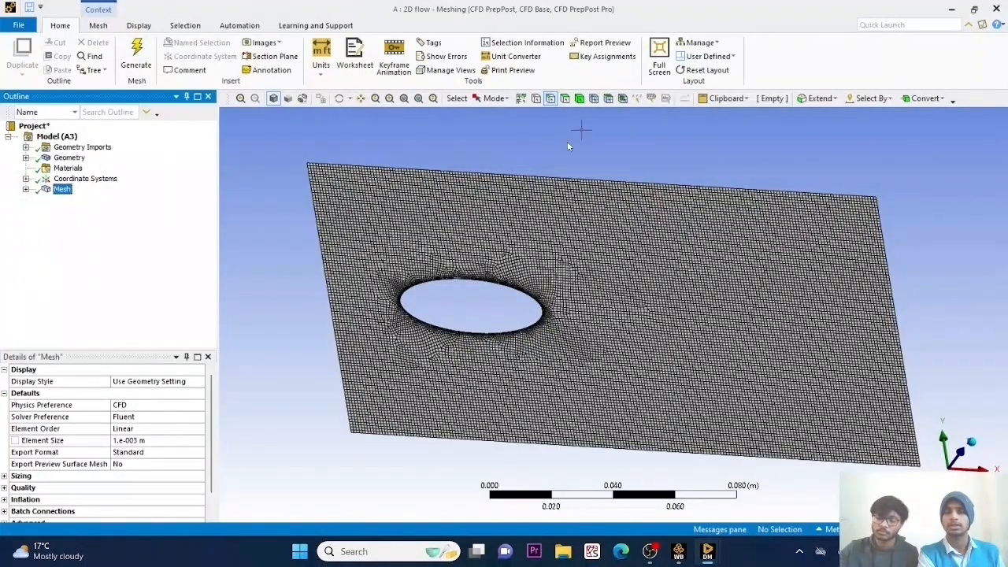
pyautogui.rightClick(583, 183)
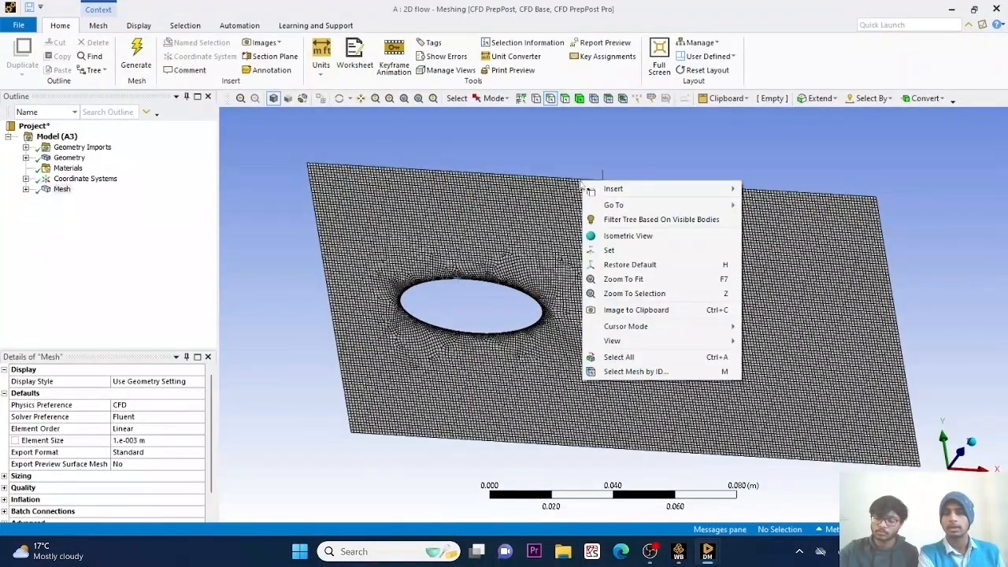
pyautogui.click(263, 196)
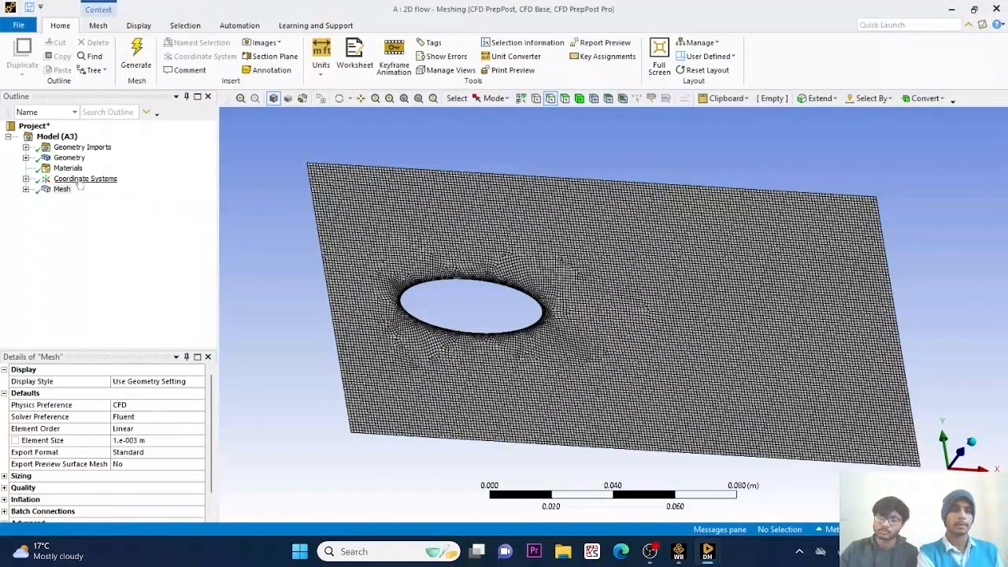
pyautogui.rightClick(430, 170)
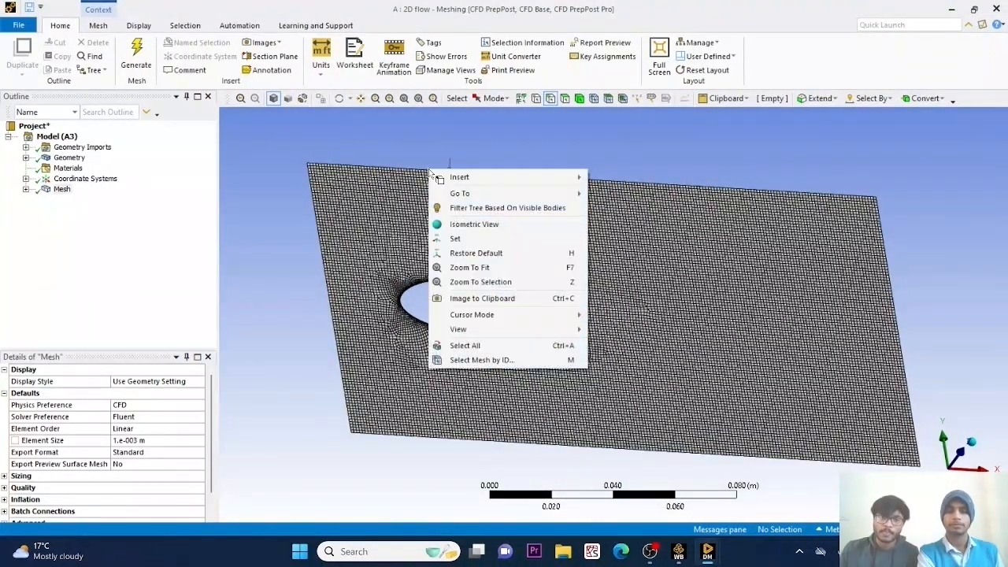
pyautogui.click(250, 244)
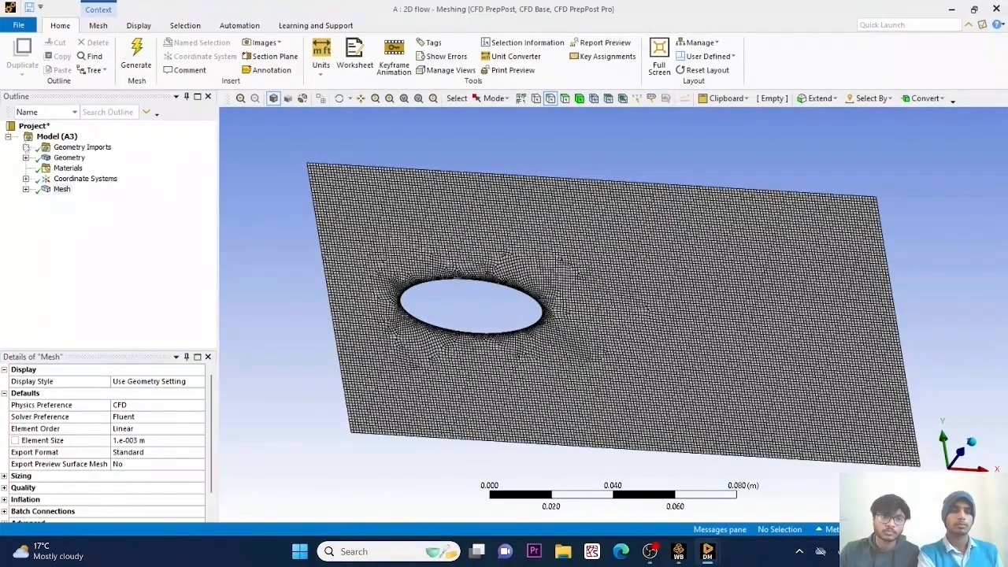
pyautogui.click(65, 149)
pyautogui.click(67, 158)
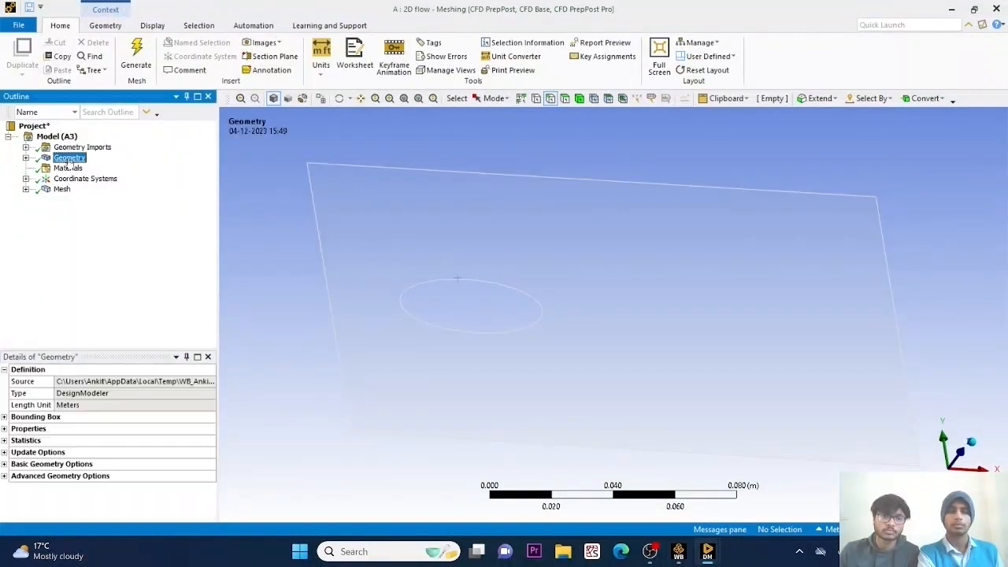
pyautogui.click(61, 189)
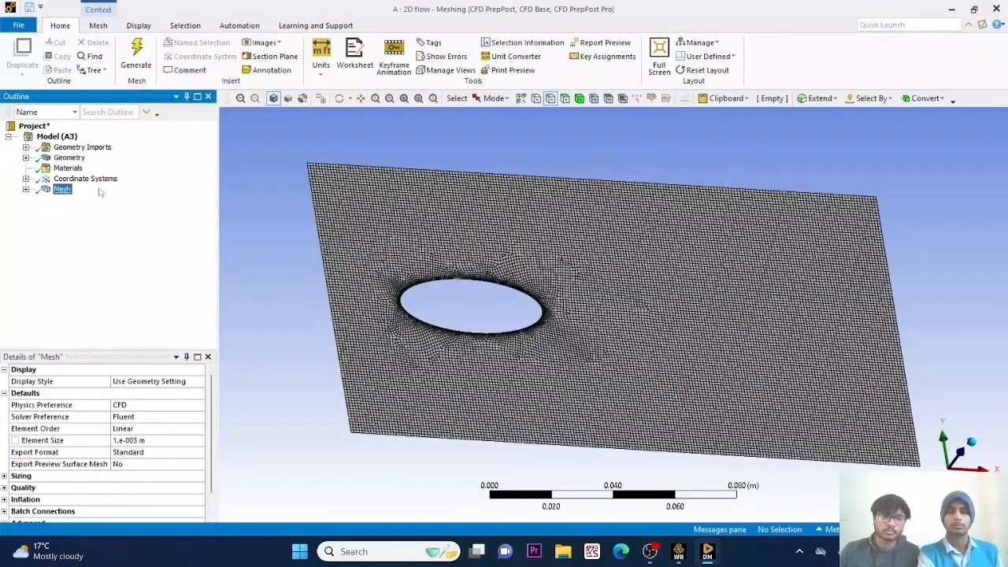
pyautogui.rightClick(535, 182)
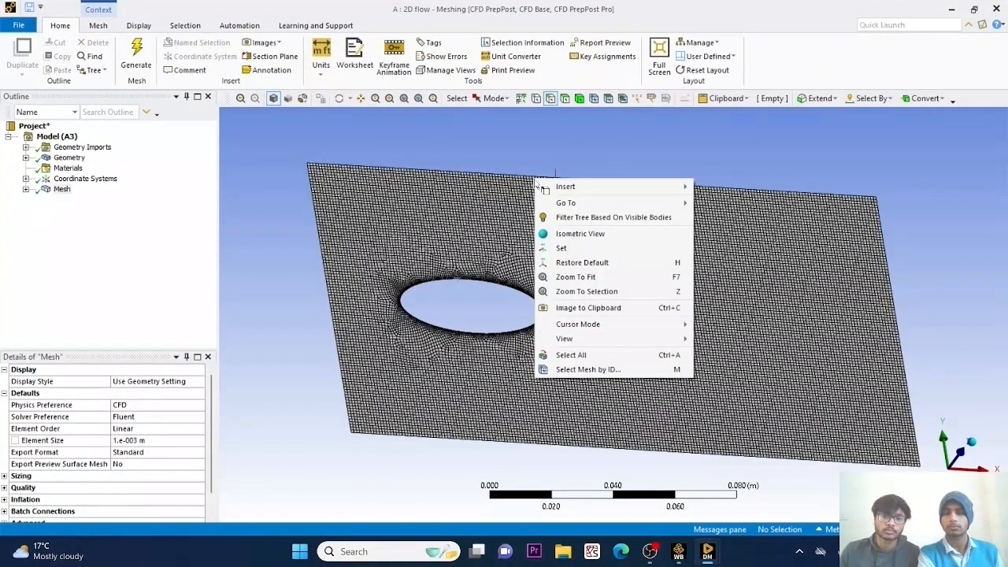
pyautogui.moveTo(644, 187)
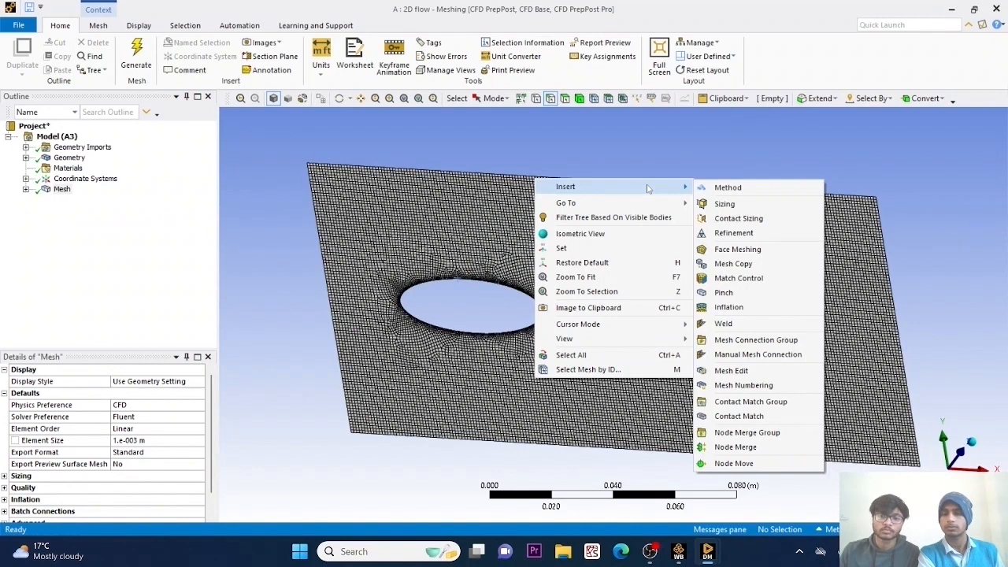
pyautogui.click(516, 176)
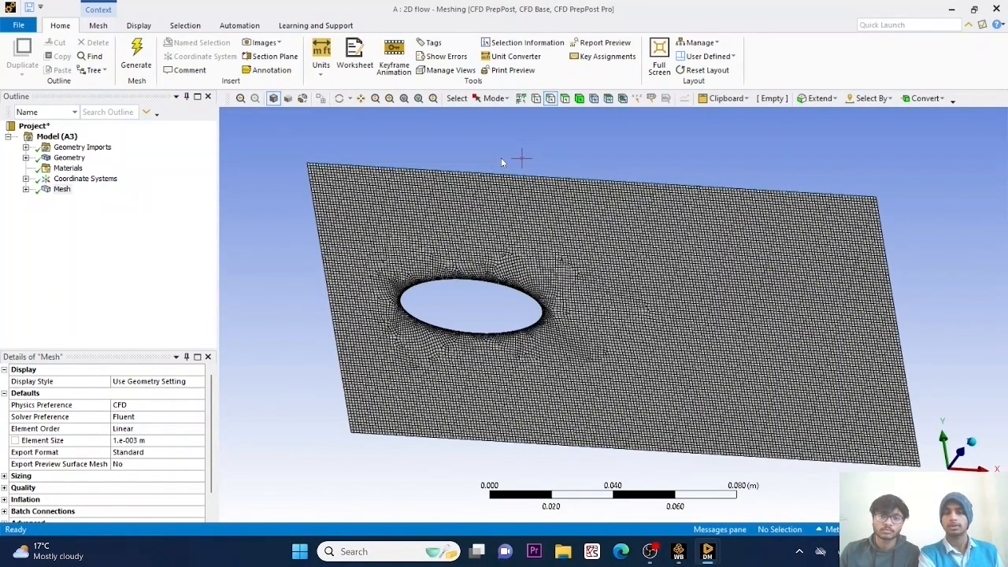
# Create a named selection called wall from the upper long edge of the rectangular flow domain.
pyautogui.click(603, 188)
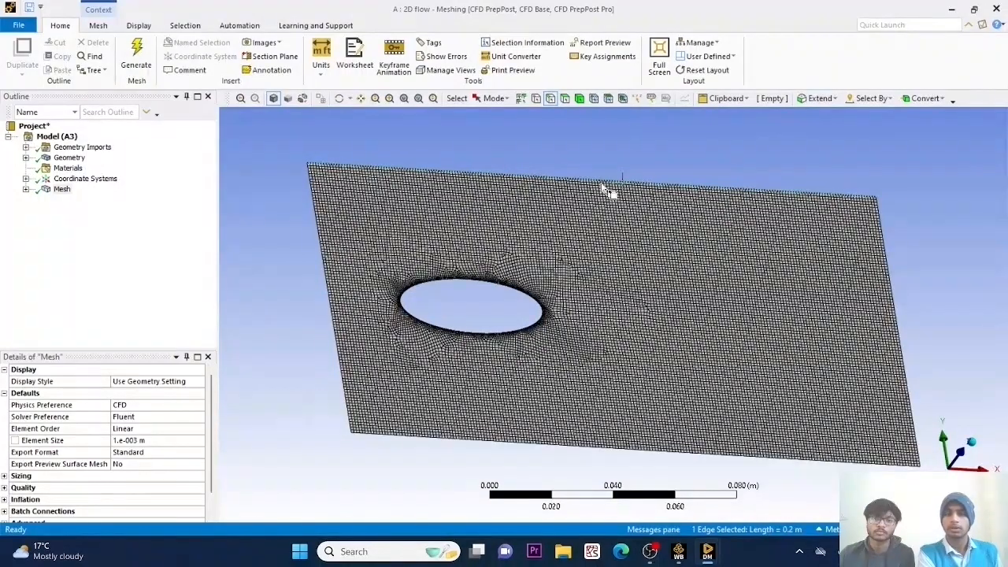
pyautogui.rightClick(603, 186)
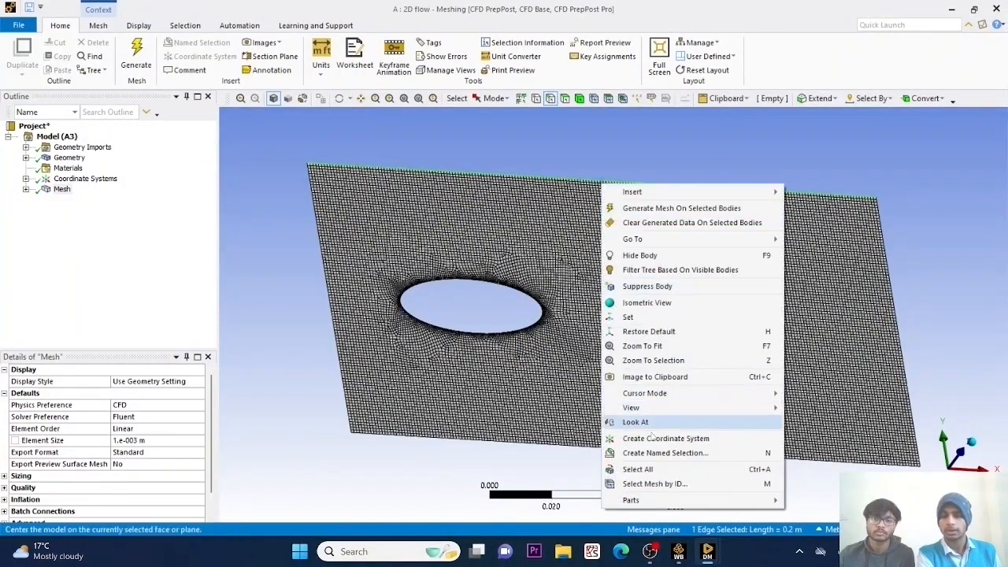
pyautogui.click(663, 455)
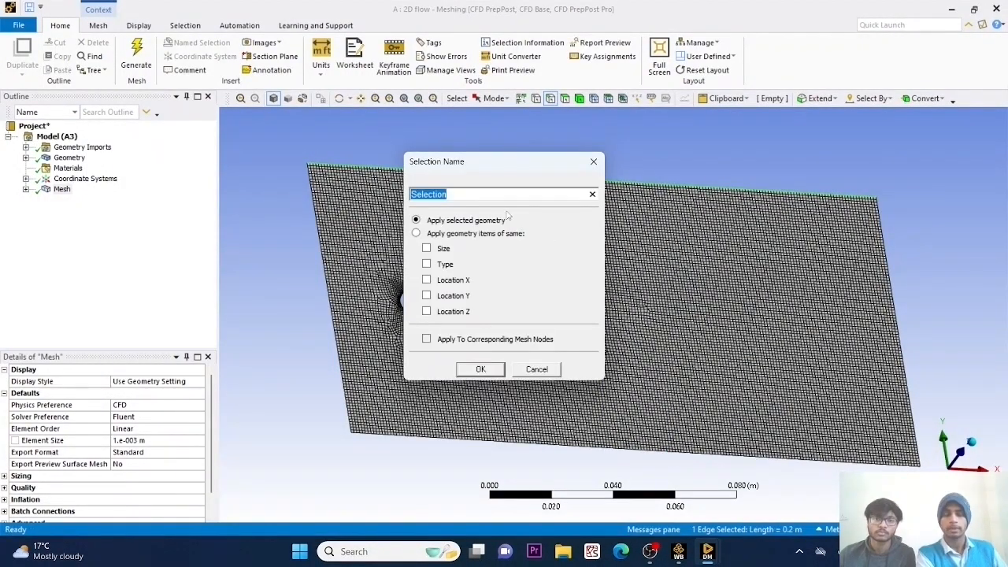
pyautogui.write('wall')
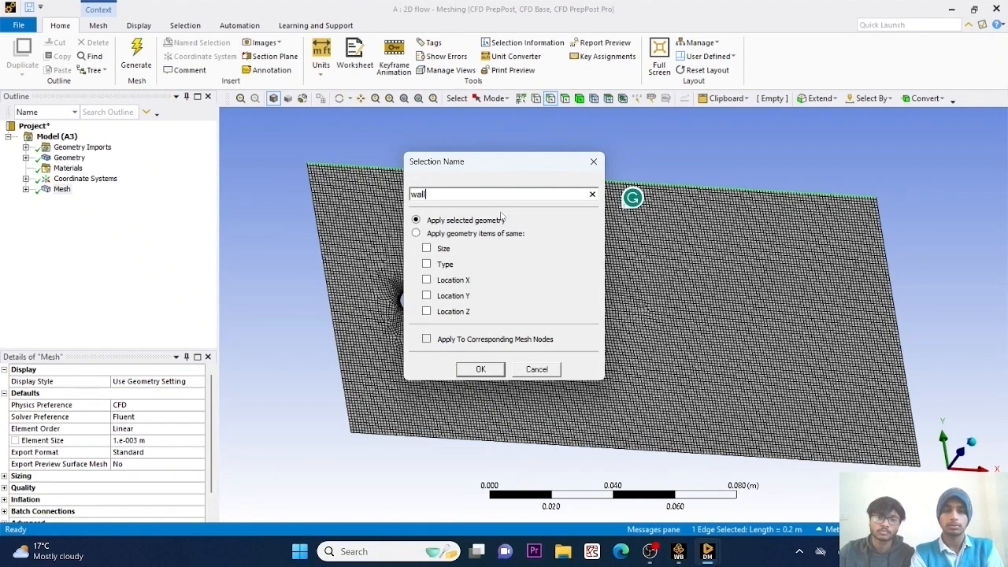
pyautogui.press('Return')
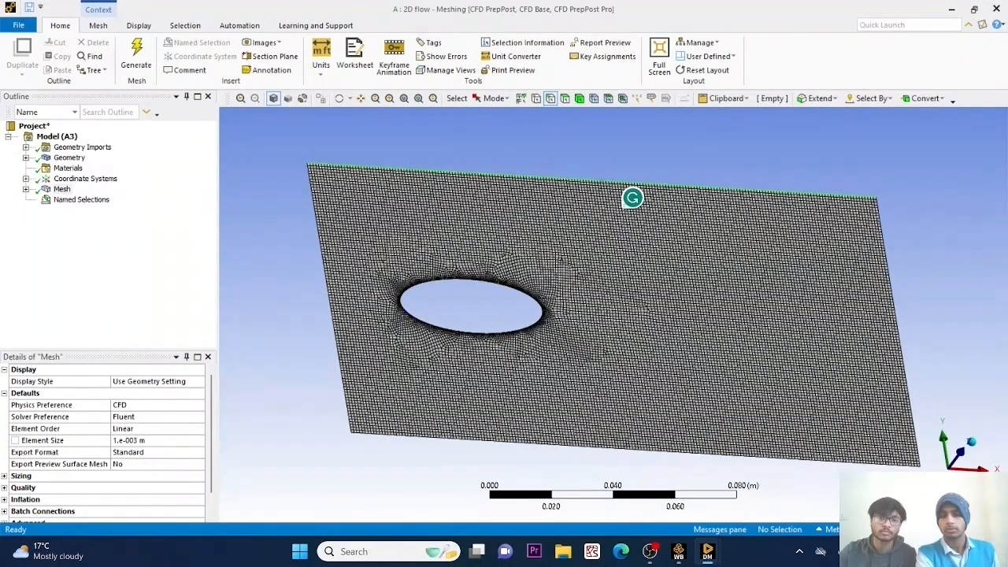
# Create a named selection called wall2 from the lower long edge of the rectangular flow domain.
pyautogui.click(692, 454)
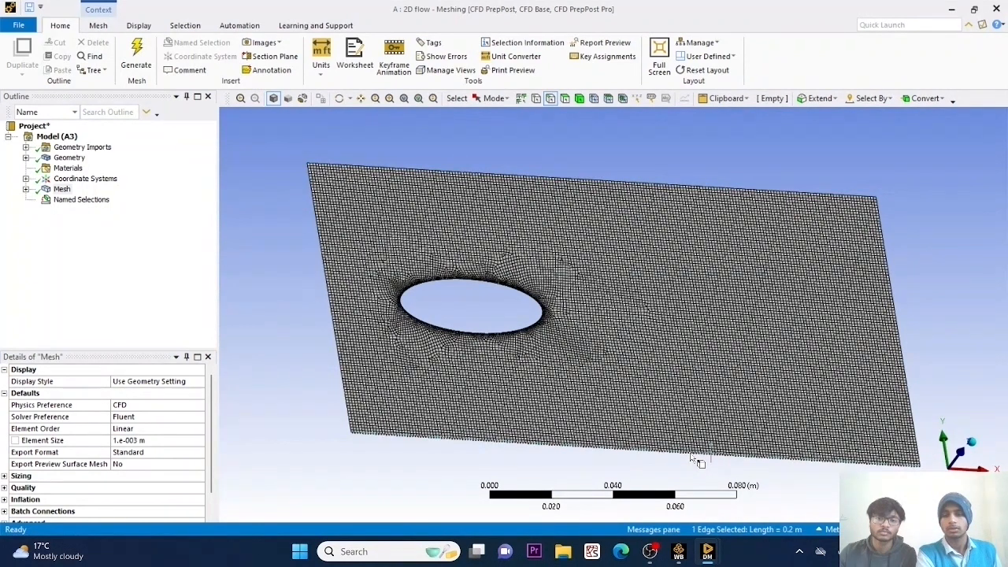
pyautogui.rightClick(692, 455)
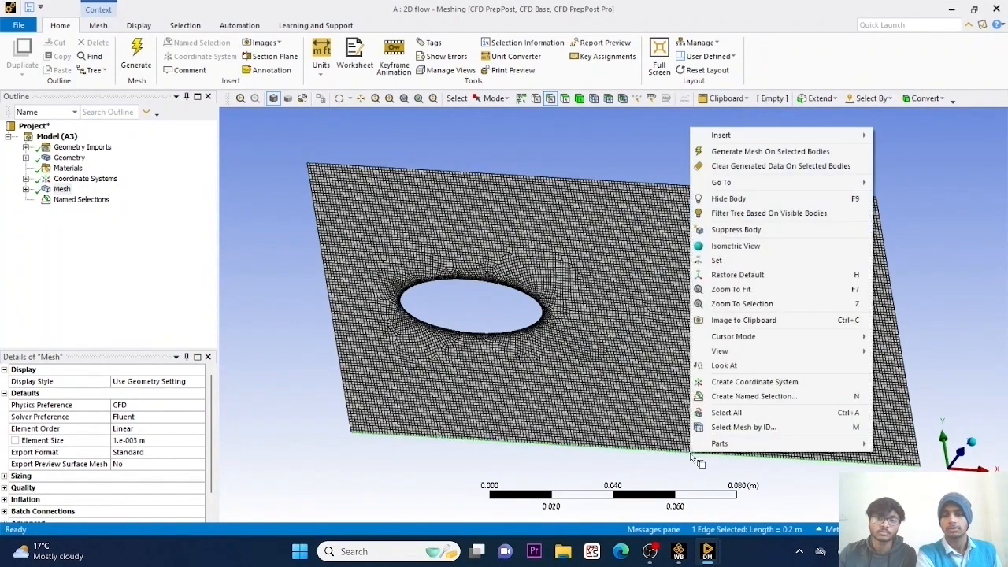
pyautogui.click(735, 397)
pyautogui.write('wa')
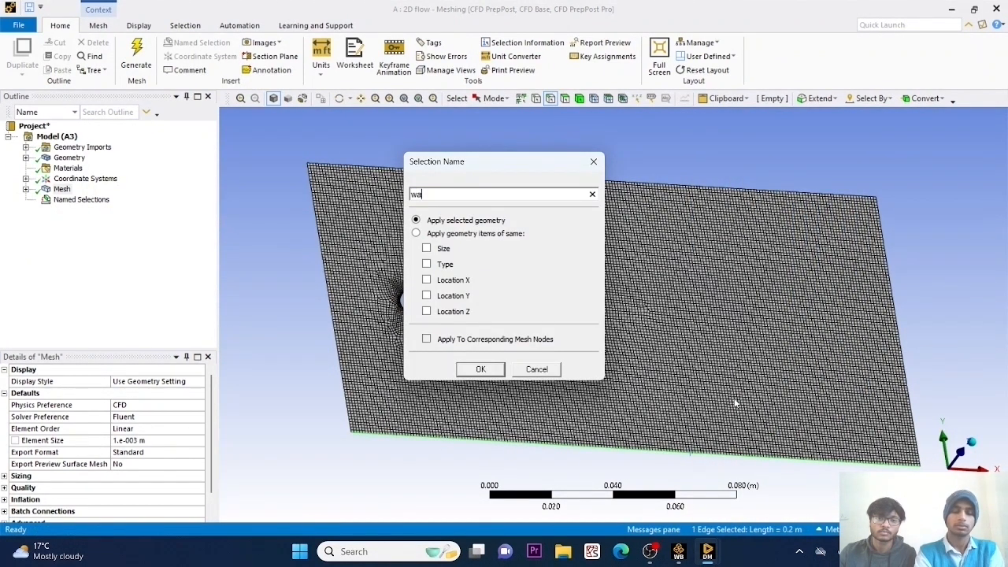
pyautogui.write('ll2')
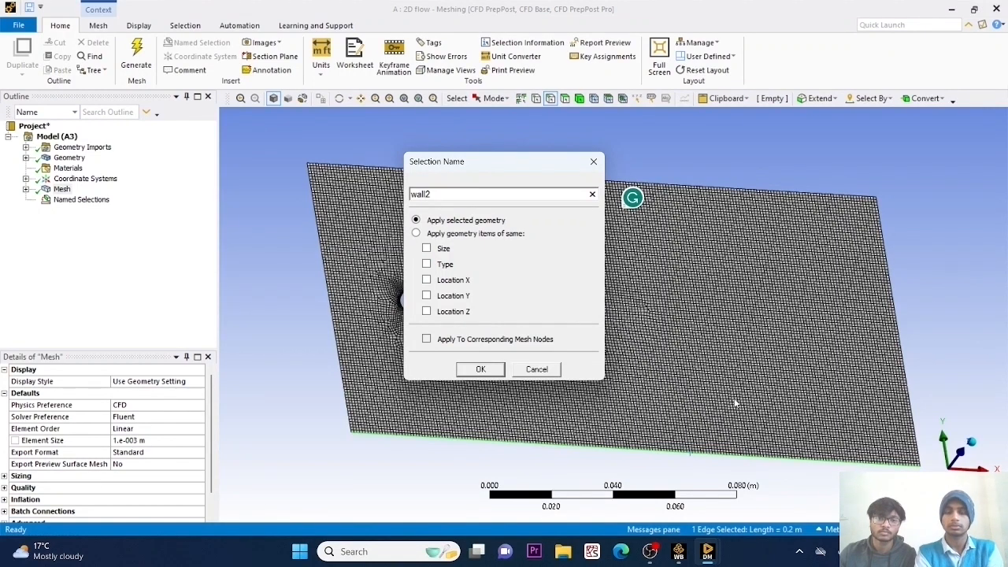
pyautogui.press('Return')
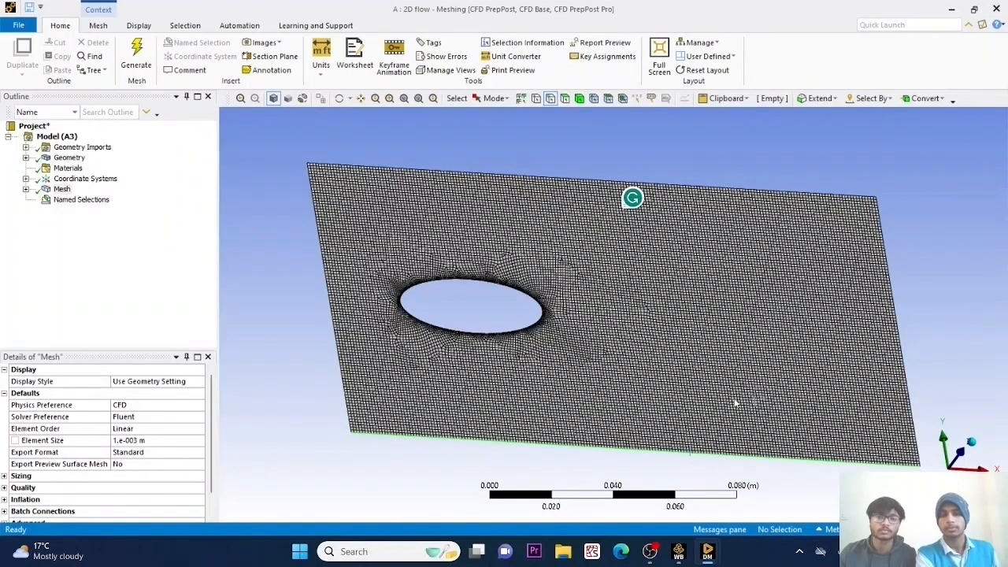
# Create a named selection called inlet from the short edge of the flow domain nearest the ellipse.
pyautogui.click(324, 264)
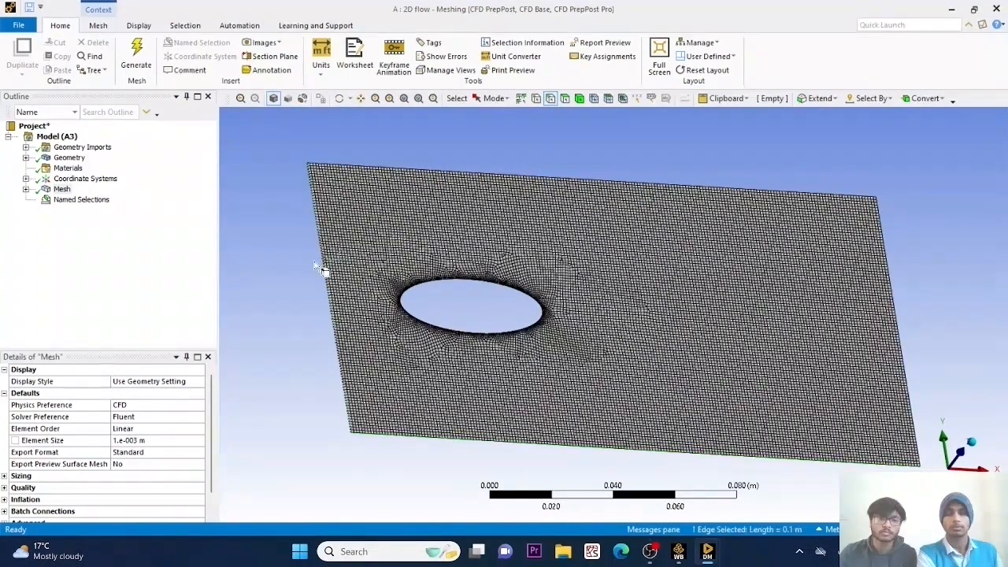
pyautogui.rightClick(313, 260)
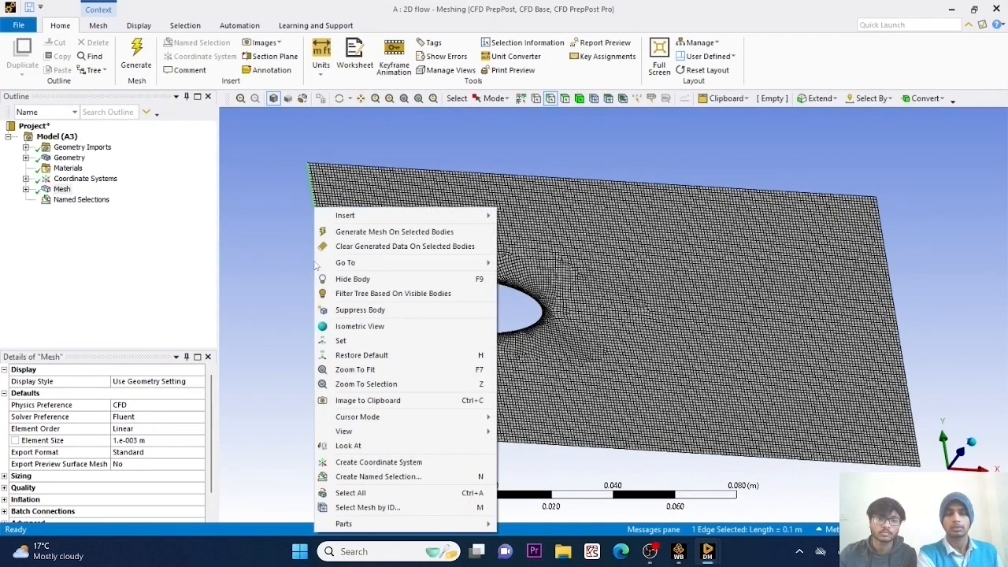
pyautogui.click(352, 477)
pyautogui.write('inlet')
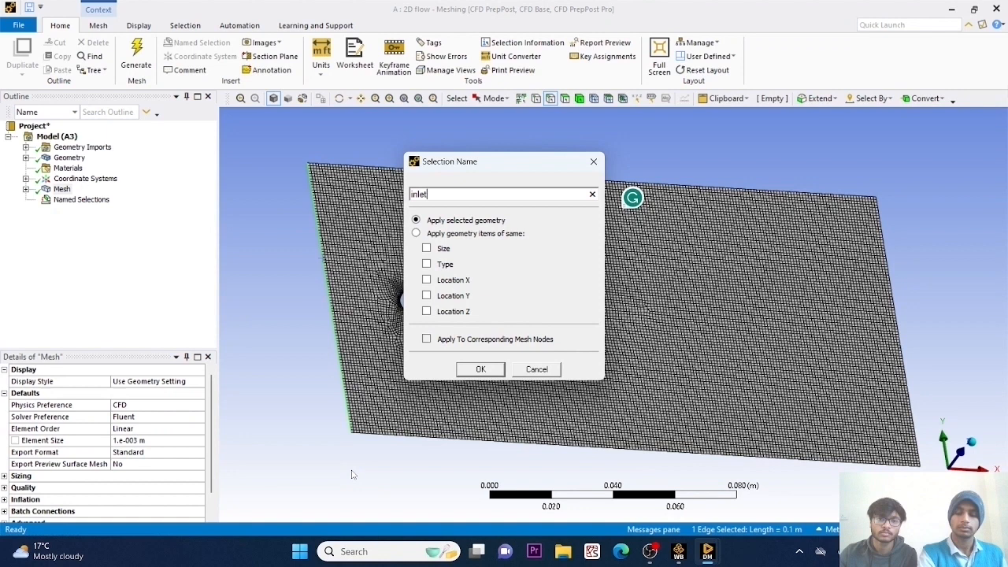
pyautogui.press('Return')
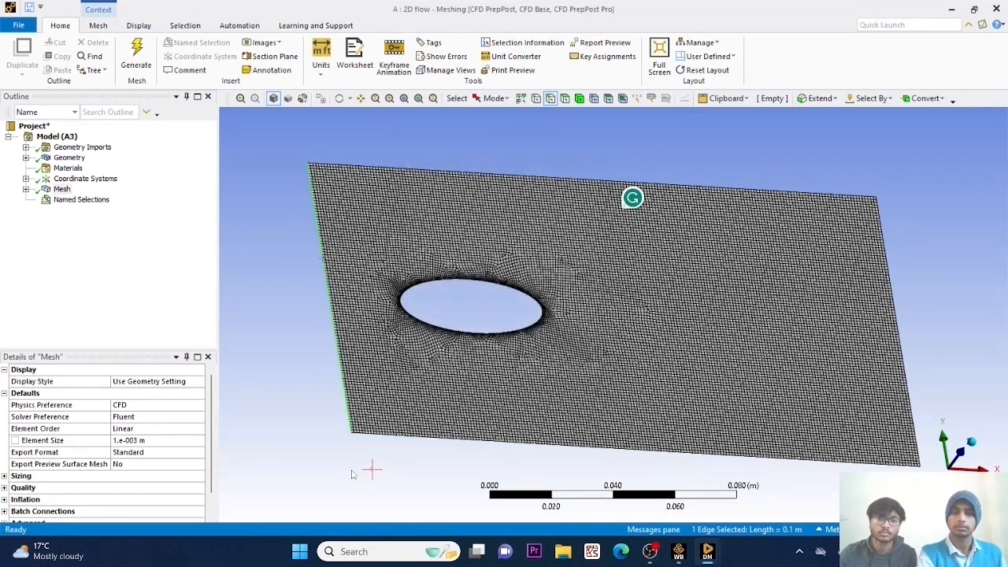
pyautogui.click(359, 472)
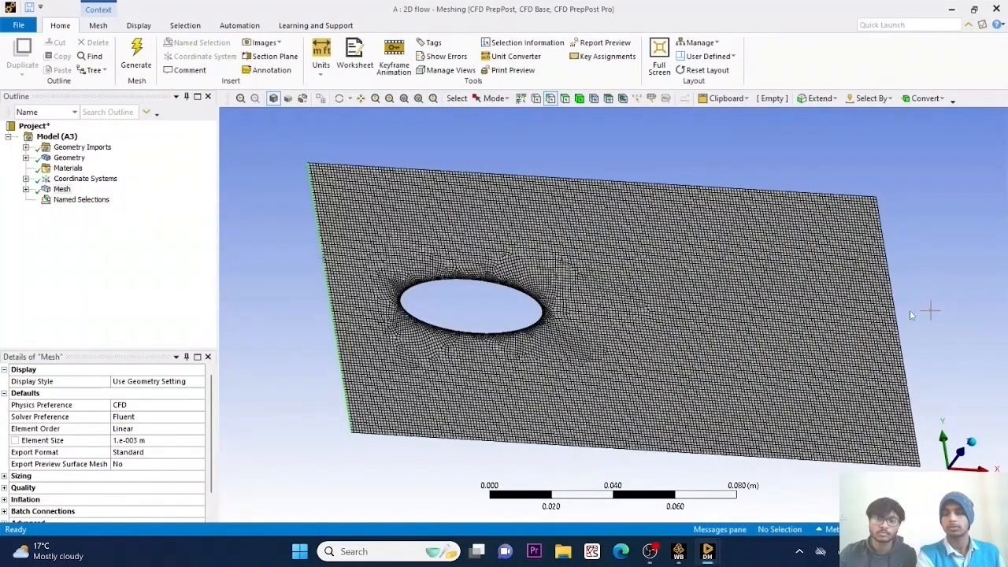
# Create a named selection called outlet from the short edge of the flow domain farthest from the ellipse.
pyautogui.click(893, 289)
pyautogui.rightClick(895, 287)
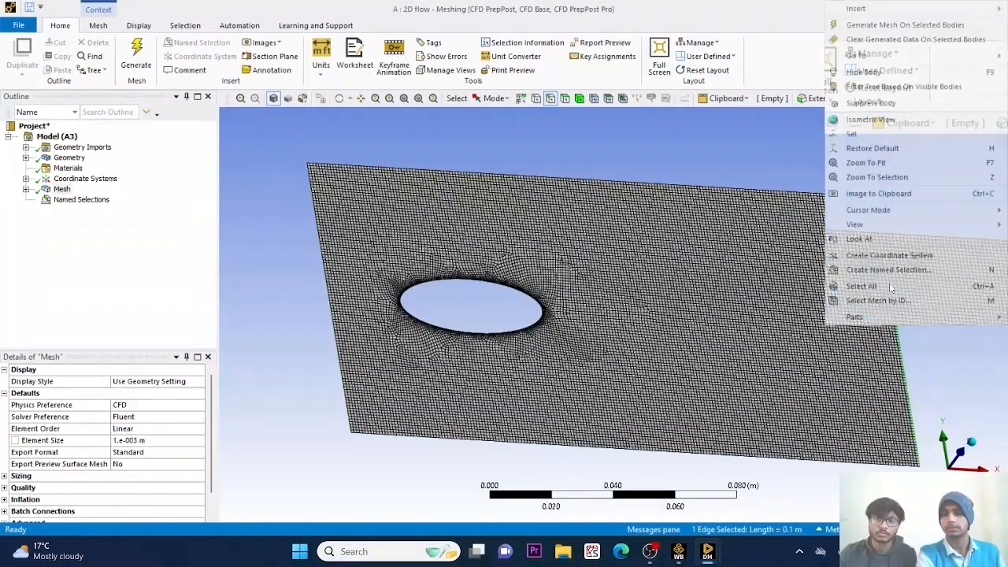
pyautogui.click(889, 270)
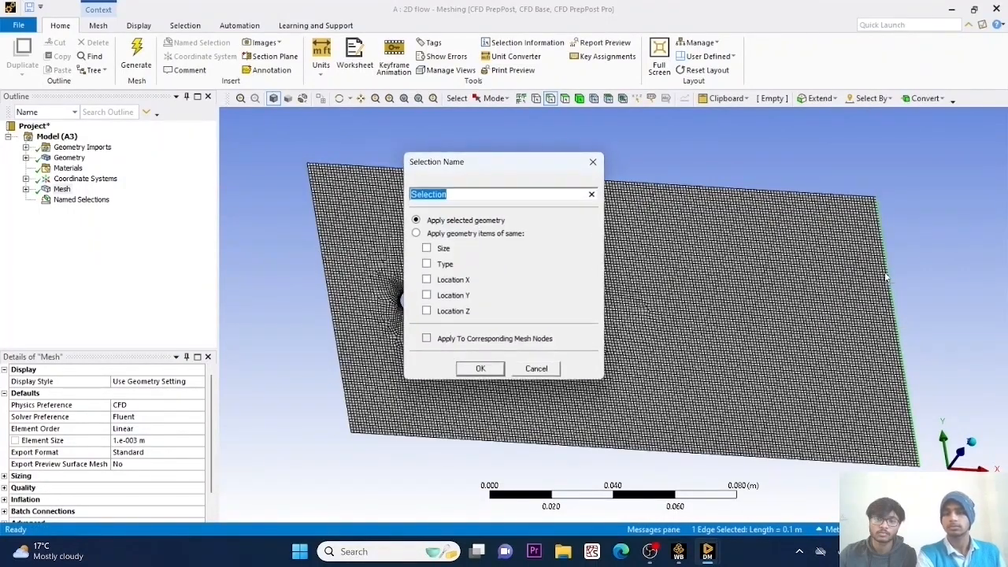
pyautogui.write('outlet')
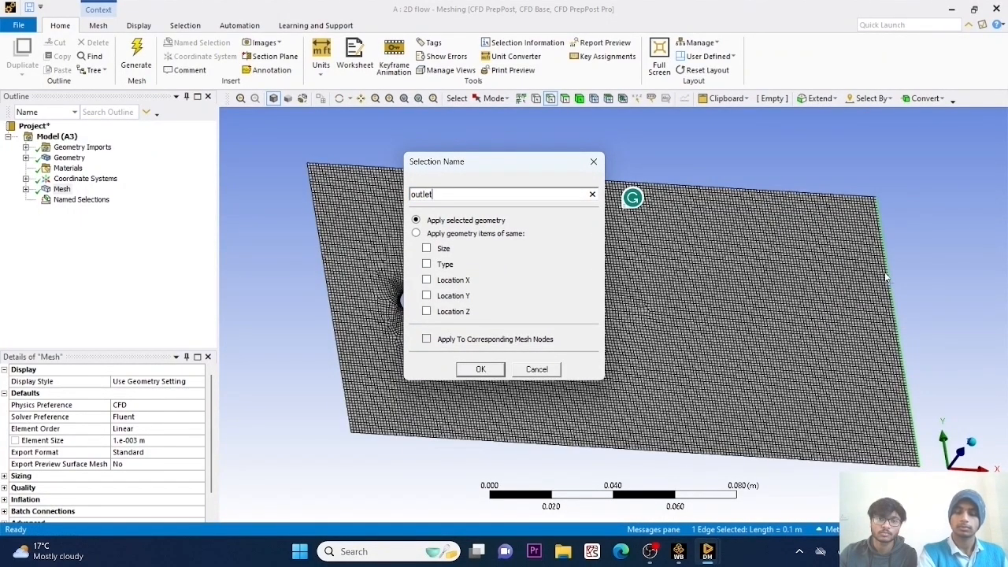
pyautogui.press('Return')
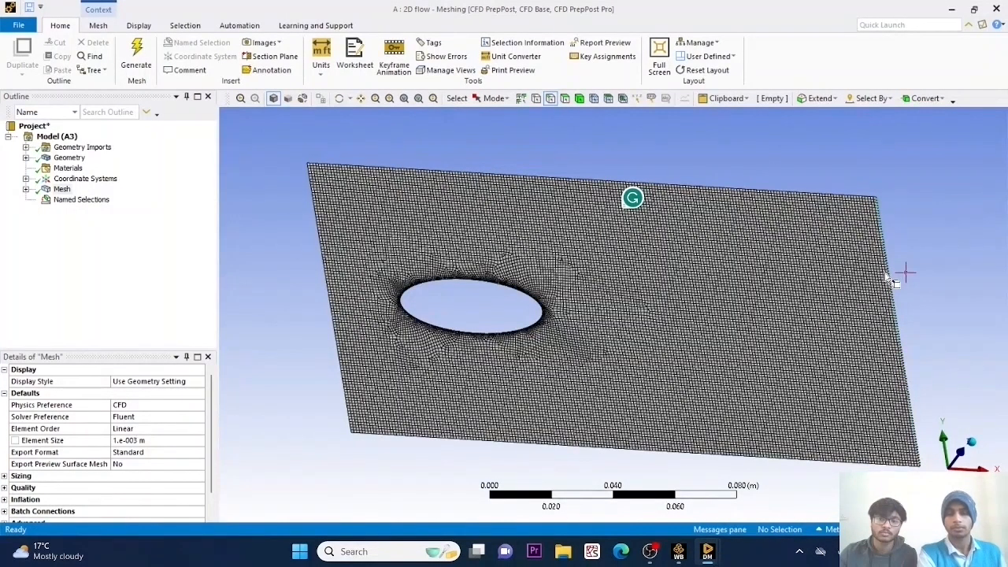
pyautogui.click(900, 272)
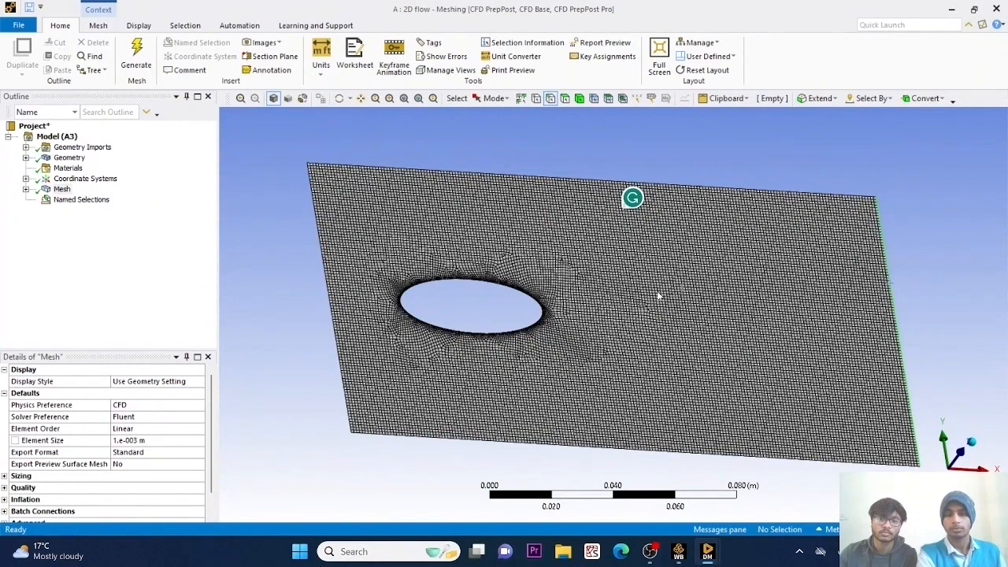
# Create a named selection called geometry from the ellipse's edge.
pyautogui.click(504, 289)
pyautogui.rightClick(504, 288)
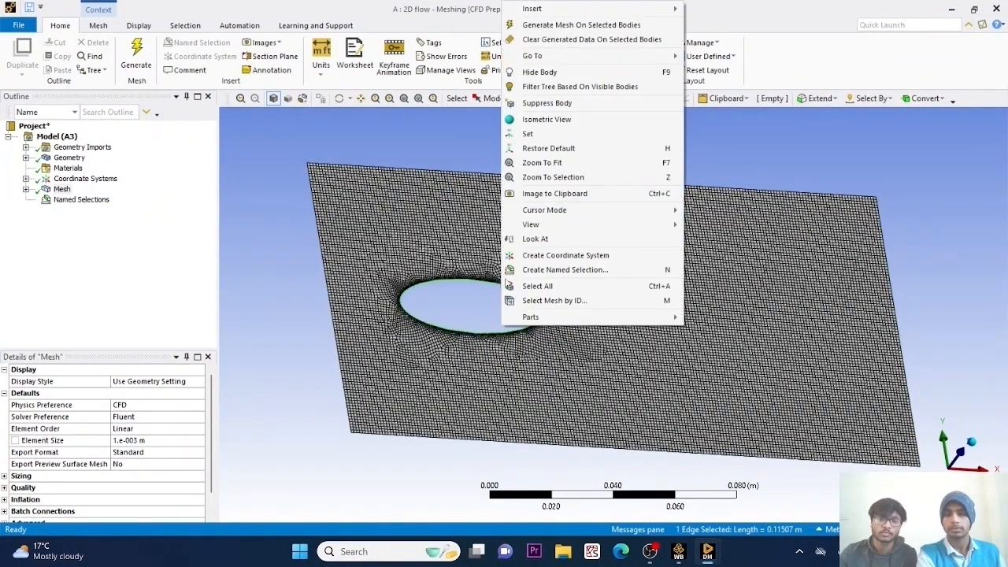
pyautogui.click(529, 269)
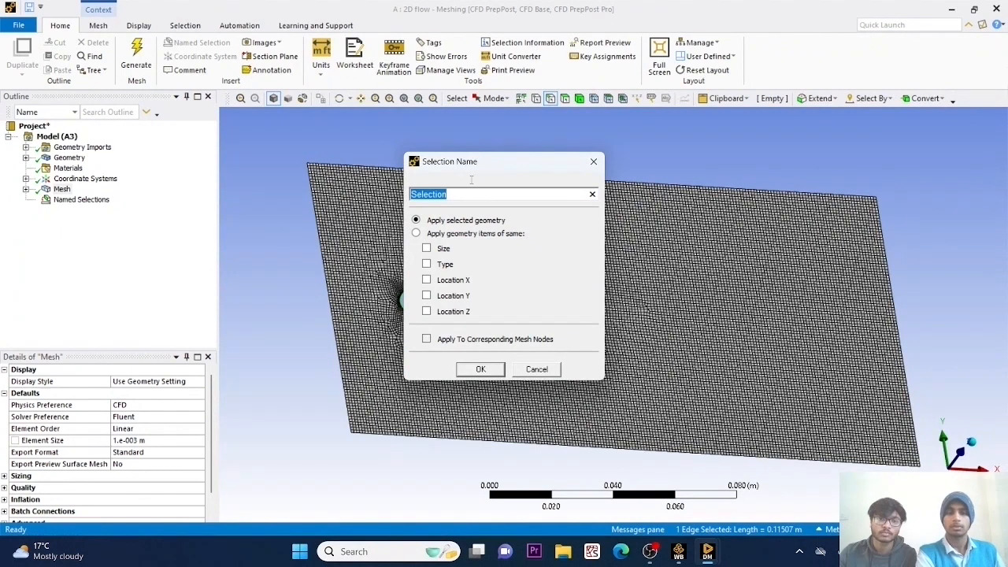
pyautogui.write('g')
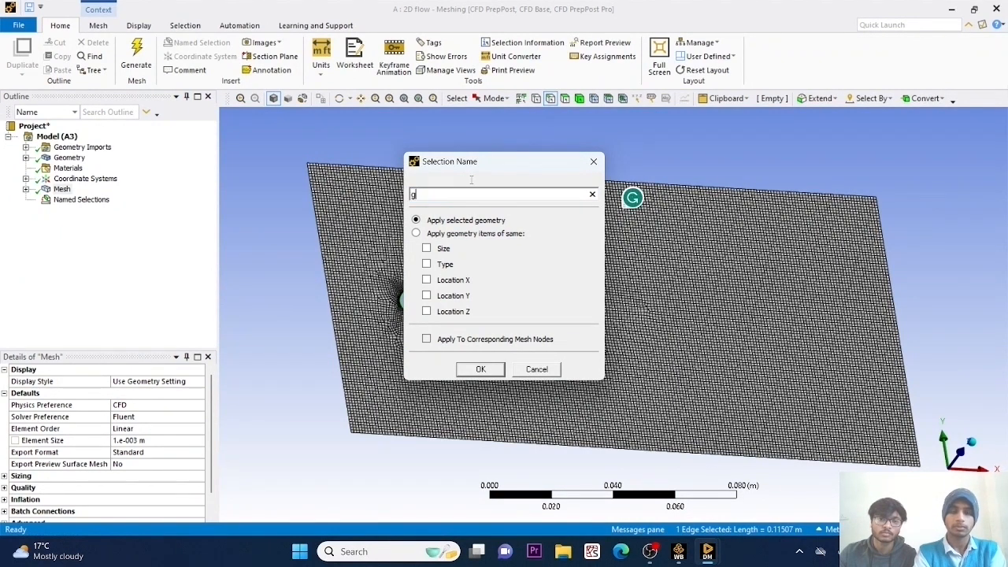
pyautogui.write('eometry')
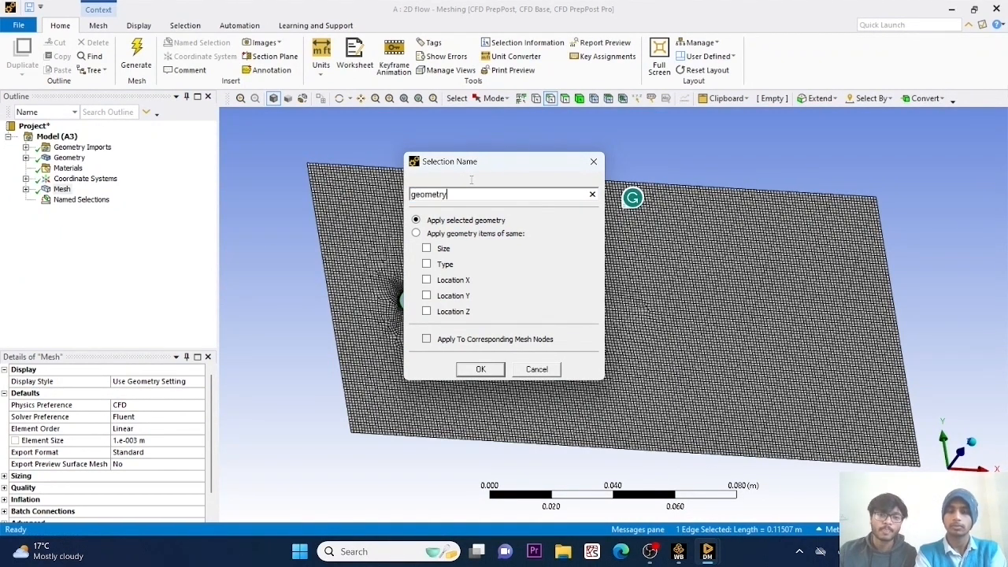
pyautogui.press('Return')
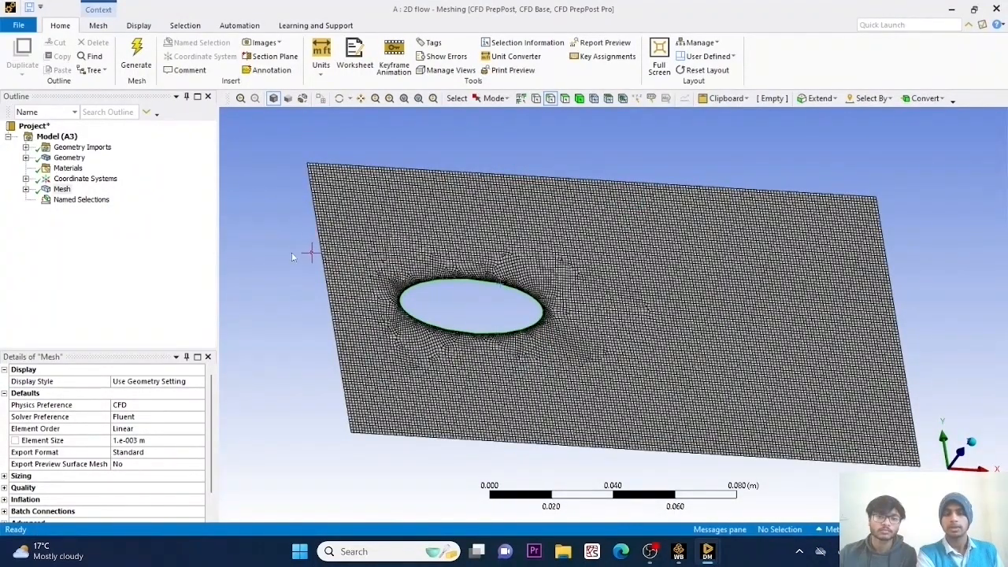
# Switch to Workbench and update the Mesh cell of the 2D flow system.
pyautogui.click(678, 555)
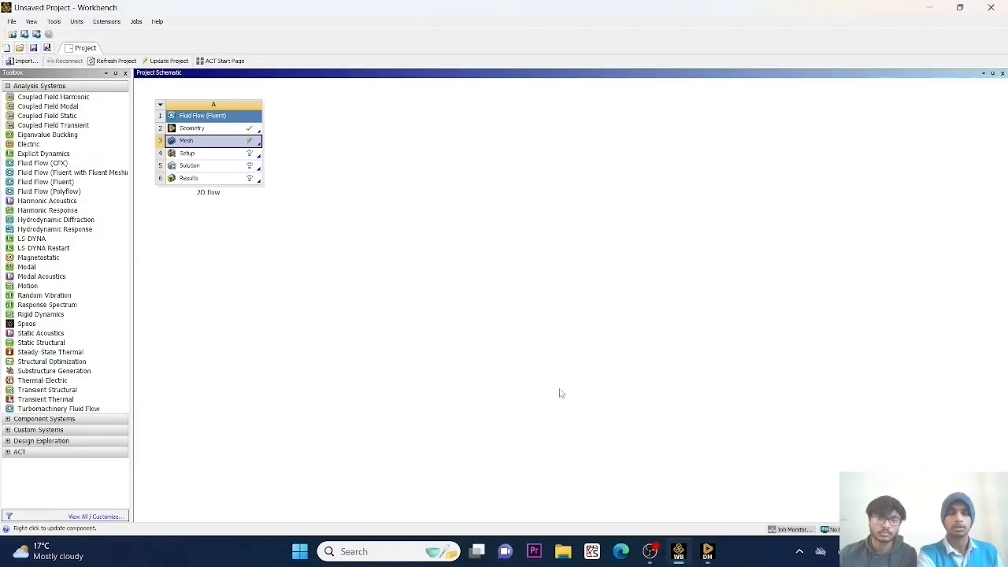
pyautogui.rightClick(213, 146)
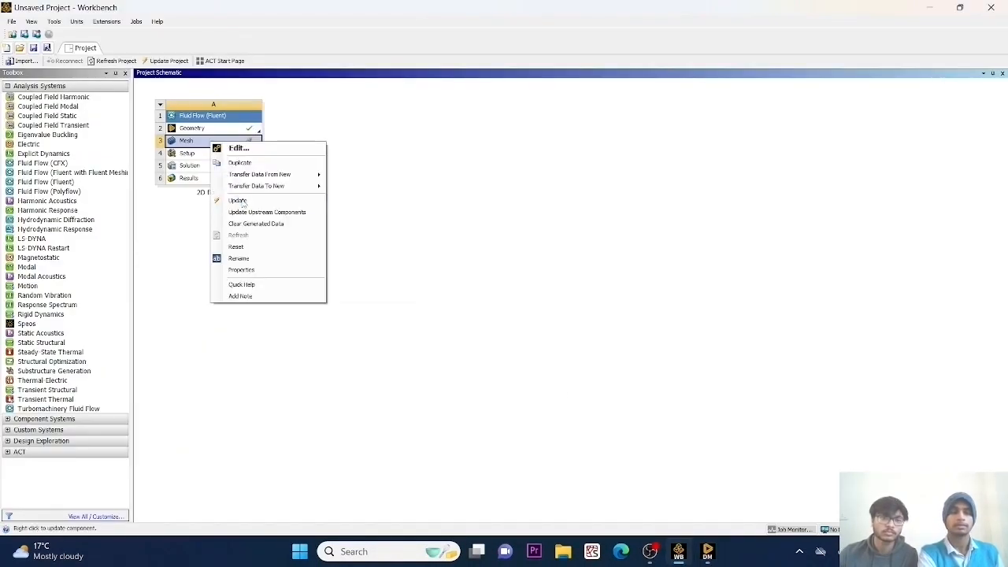
pyautogui.click(240, 199)
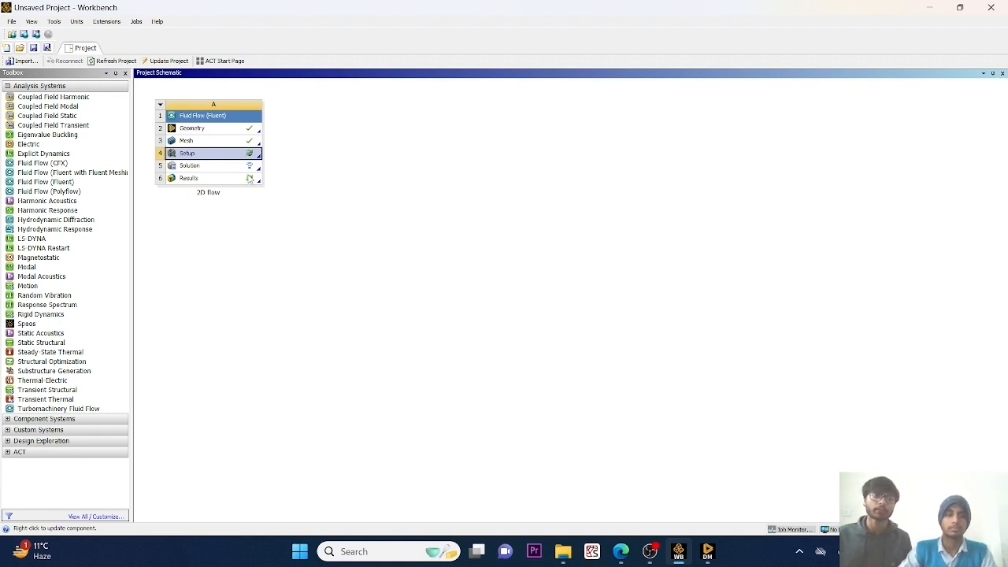
# Open the Setup cell of the 2D flow system and start Fluent with Double Precision enabled.
pyautogui.doubleClick(221, 156)
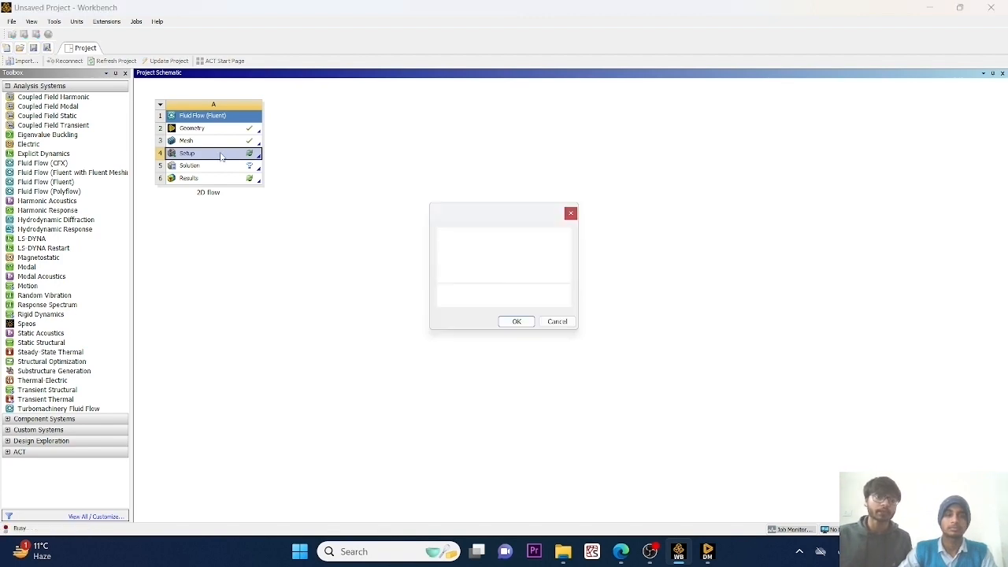
pyautogui.click(517, 322)
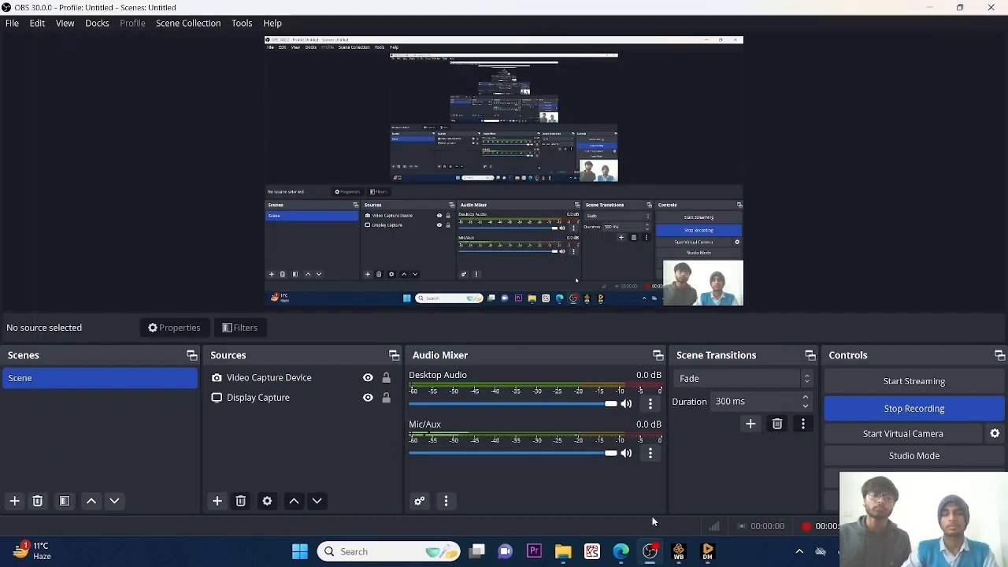
pyautogui.click(677, 558)
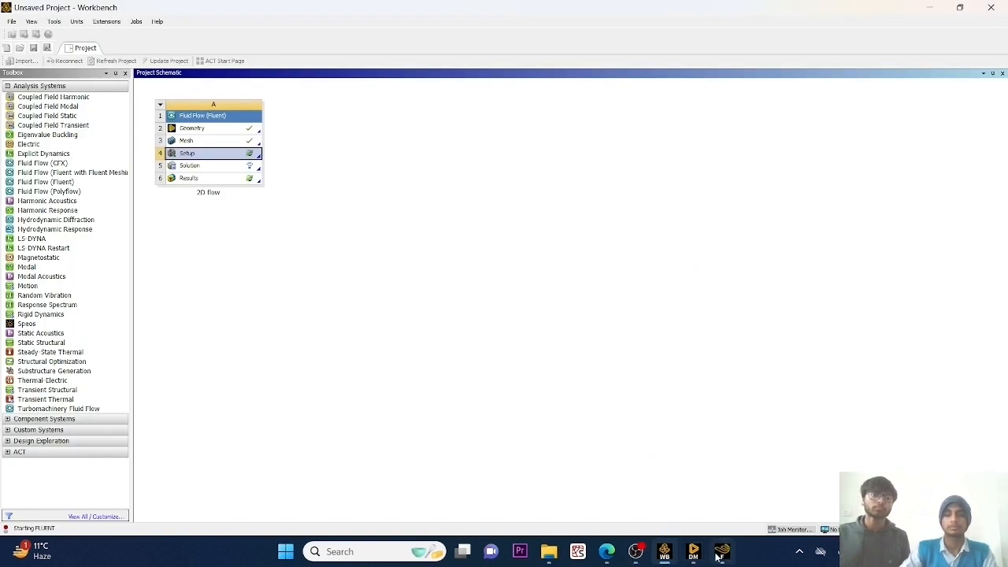
pyautogui.click(718, 557)
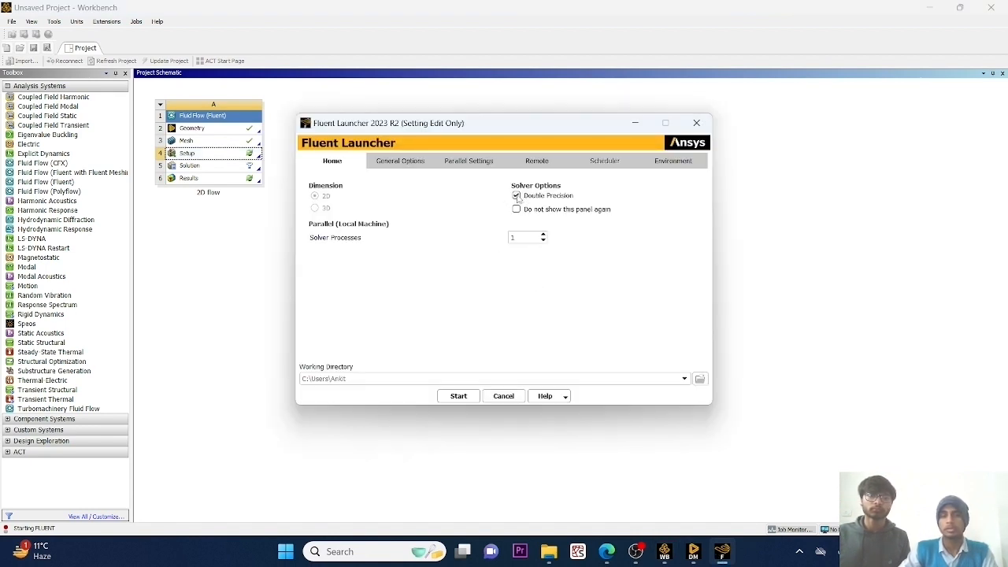
pyautogui.click(516, 196)
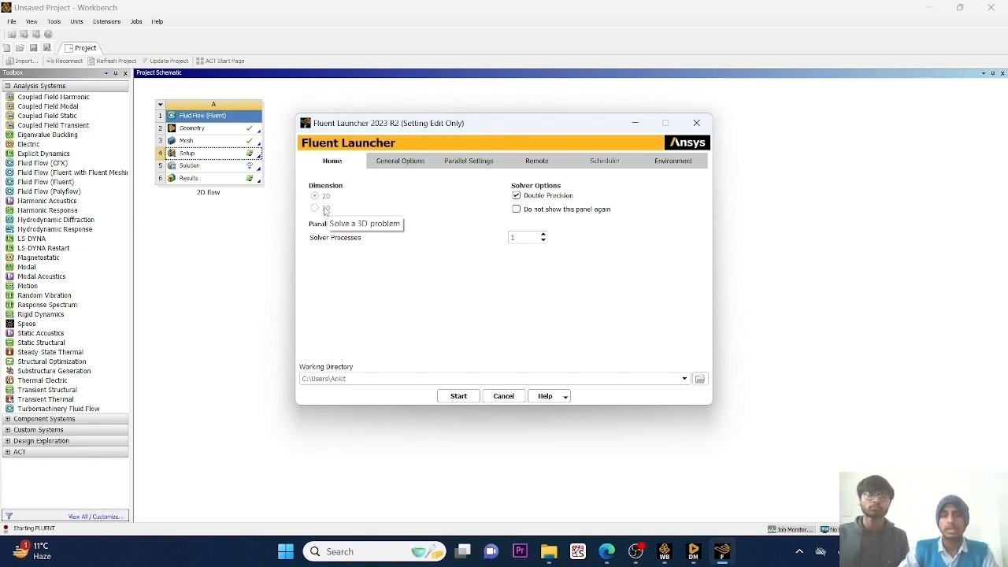
pyautogui.click(455, 400)
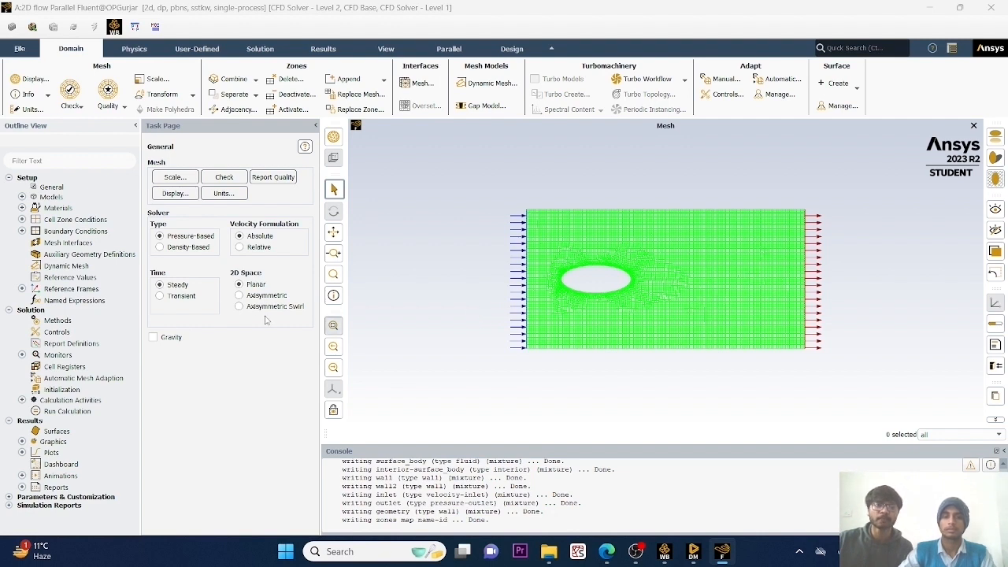
# Set the solver time to Transient and run a mesh check, reviewing its volume and face area statistics.
pyautogui.click(160, 295)
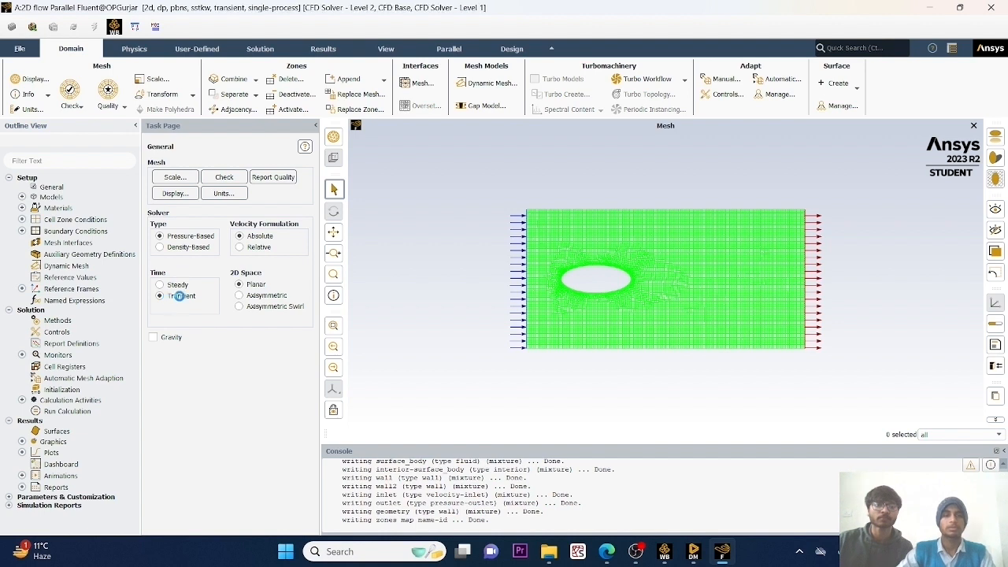
pyautogui.click(77, 106)
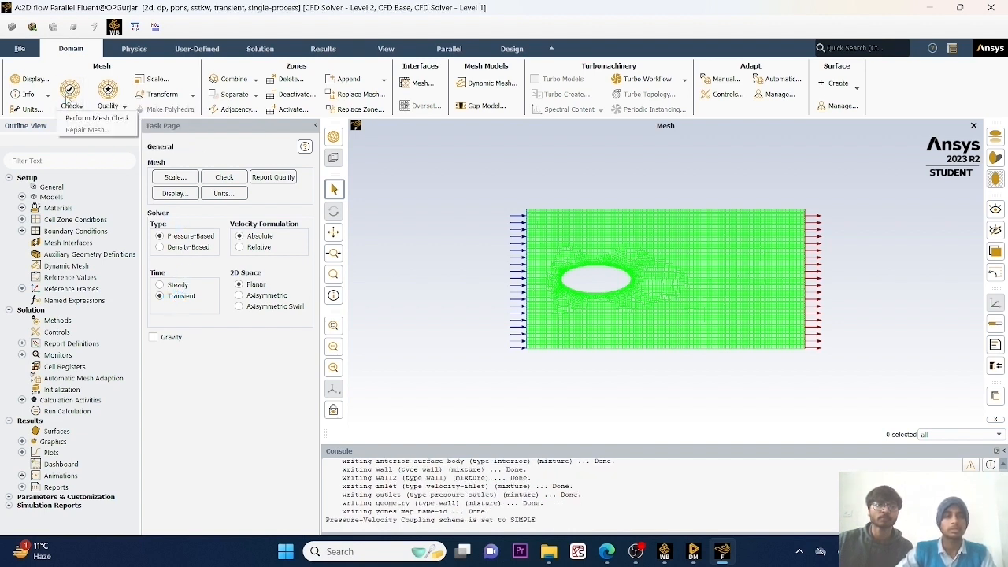
pyautogui.click(79, 118)
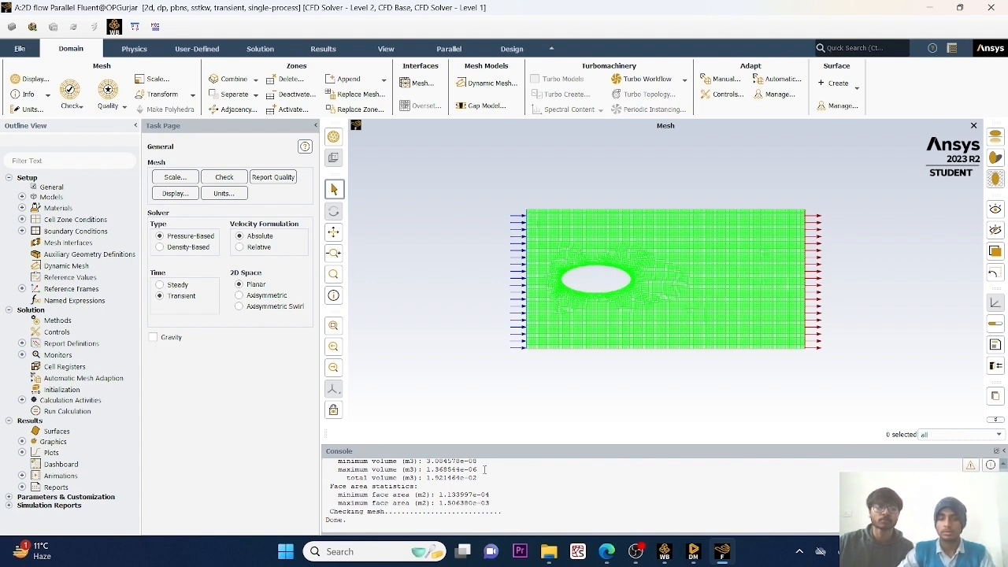
pyautogui.scroll(1, 484, 470)
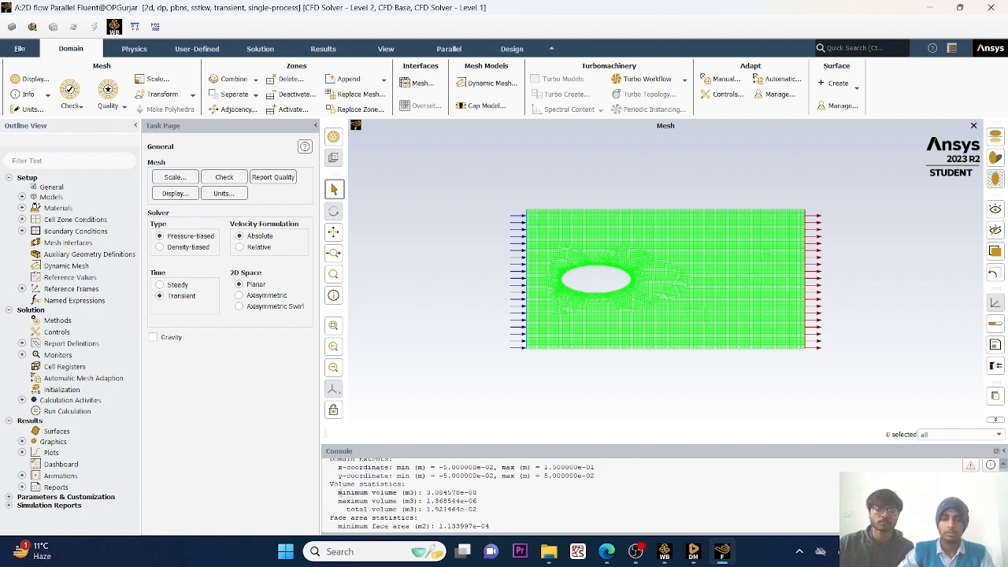
pyautogui.moveTo(339, 492); pyautogui.dragTo(477, 492)
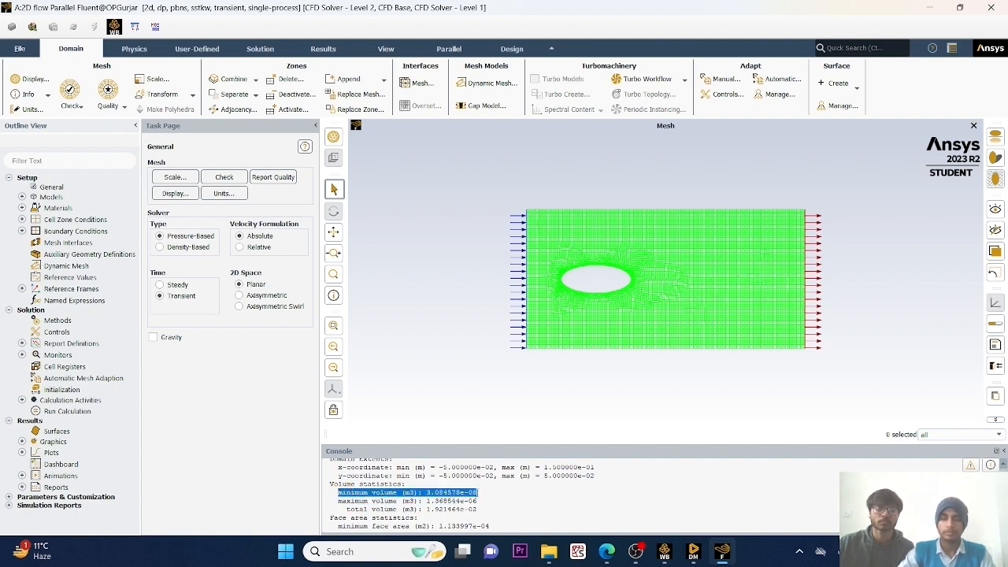
pyautogui.click(489, 504)
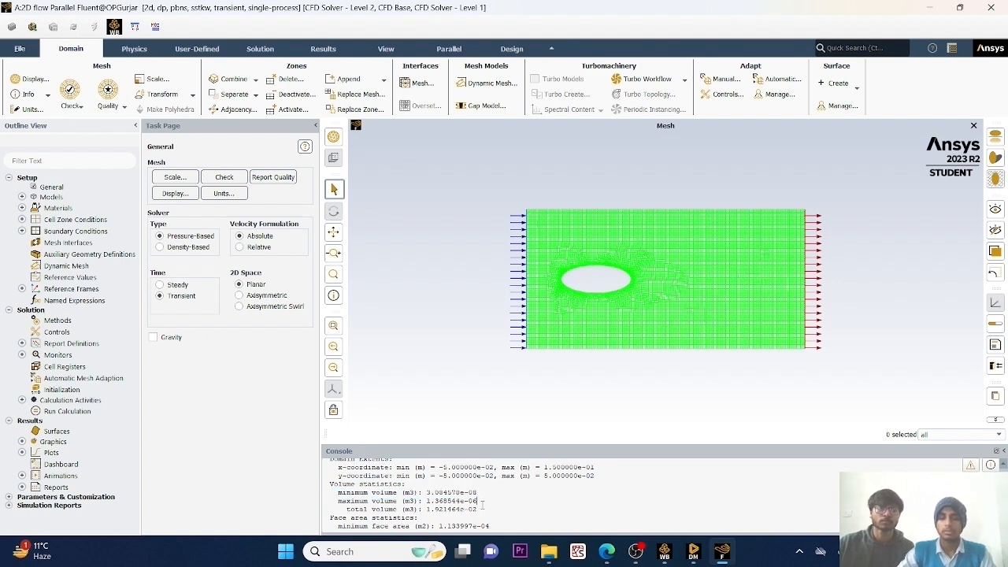
pyautogui.scroll(-1, 482, 504)
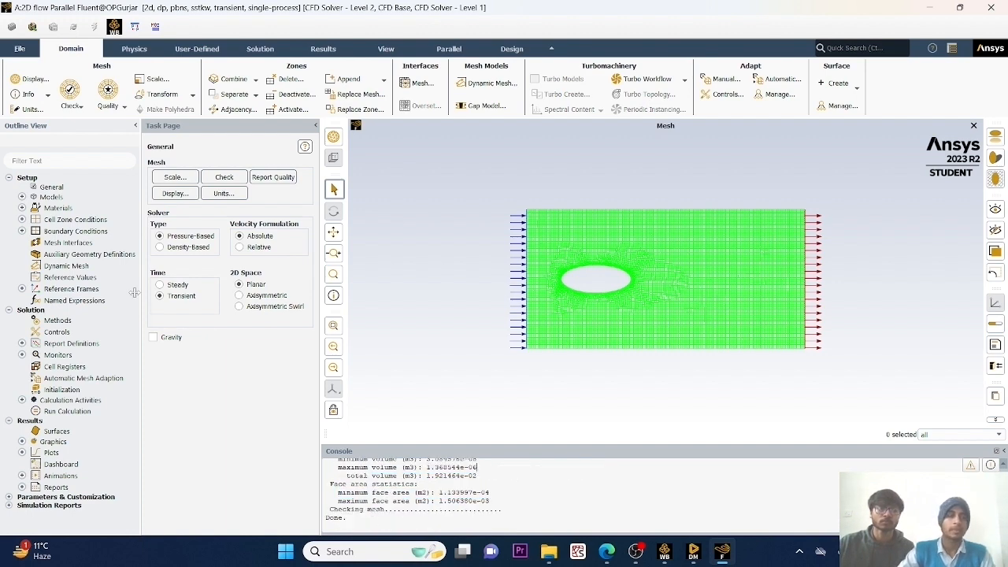
# Set the viscous model to Laminar.
pyautogui.doubleClick(47, 197)
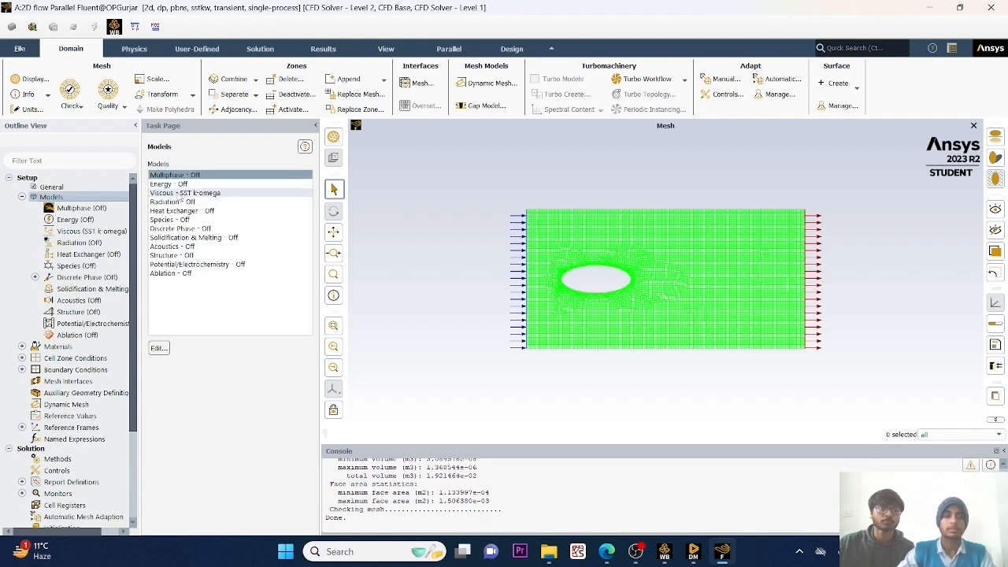
pyautogui.doubleClick(177, 193)
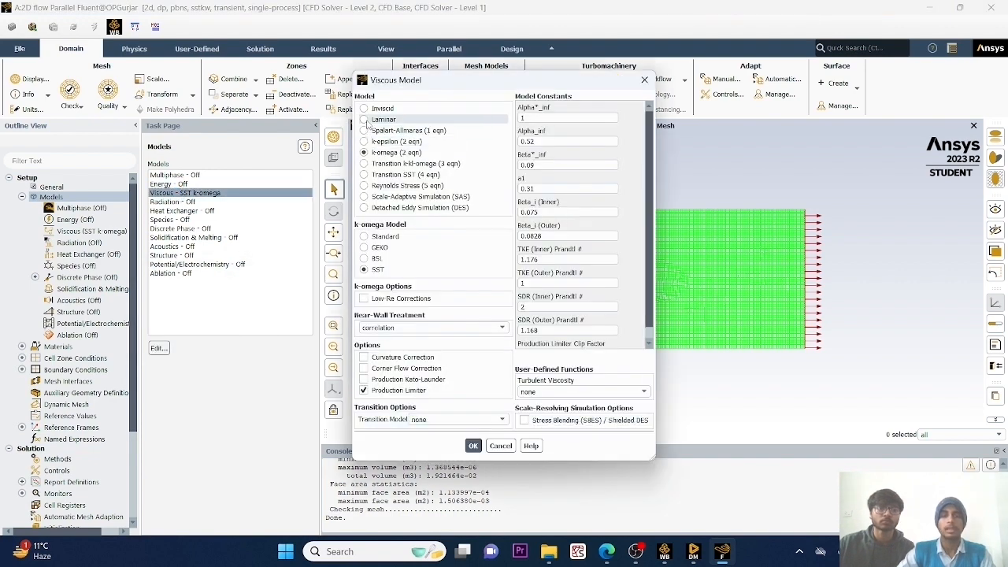
pyautogui.click(364, 119)
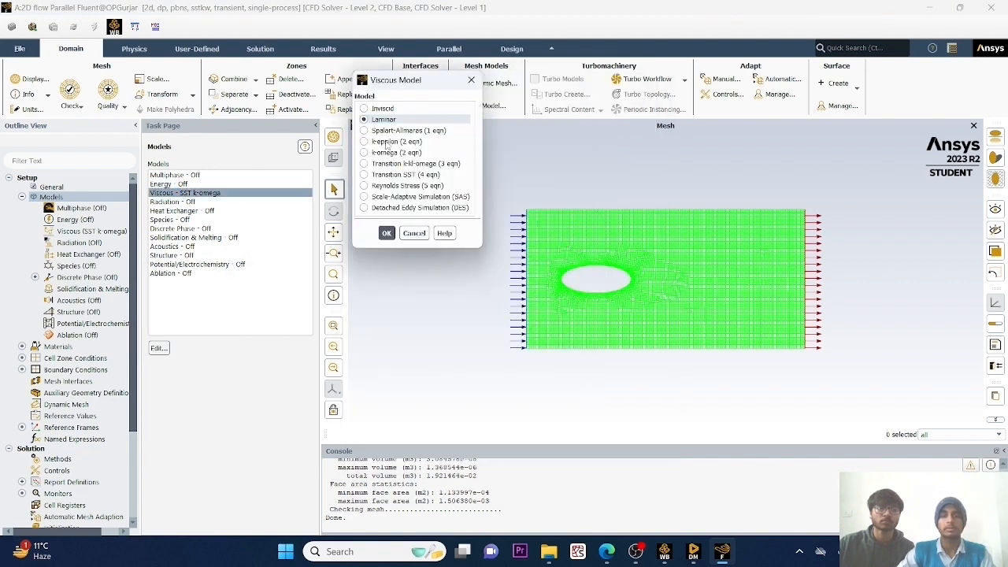
pyautogui.click(387, 233)
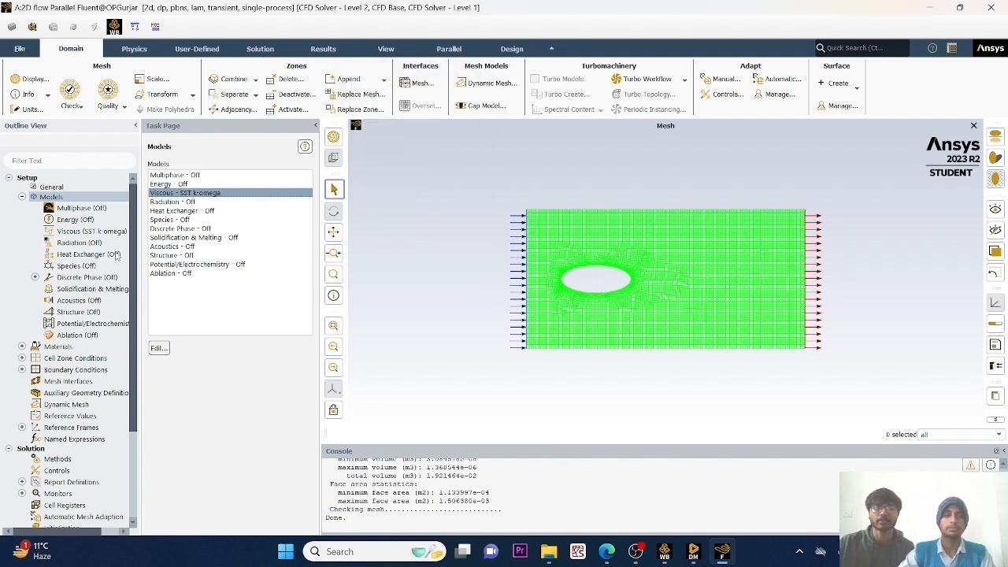
pyautogui.click(23, 197)
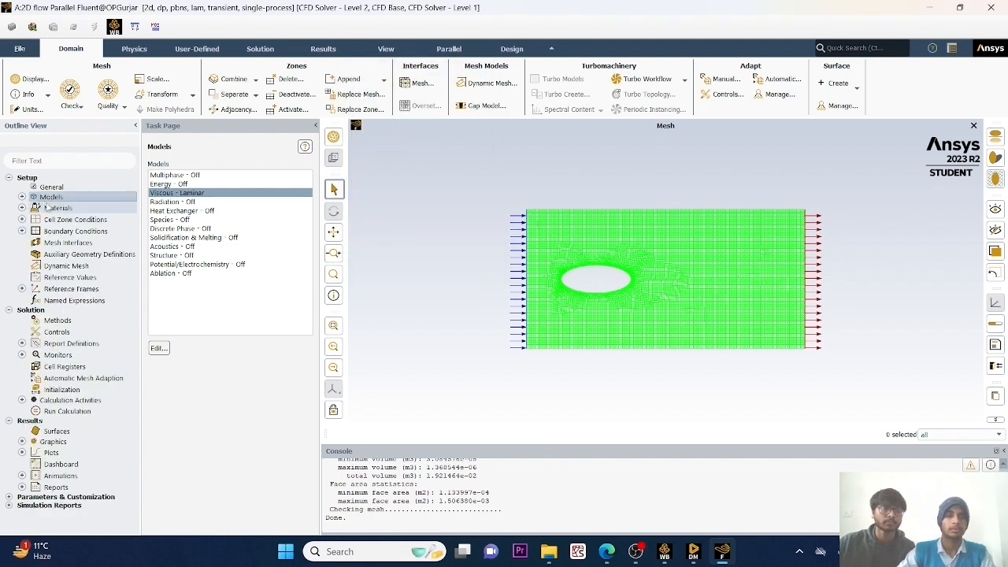
# Copy water-liquid (h2o<l>) from the Fluent database into the case's fluid materials.
pyautogui.doubleClick(52, 208)
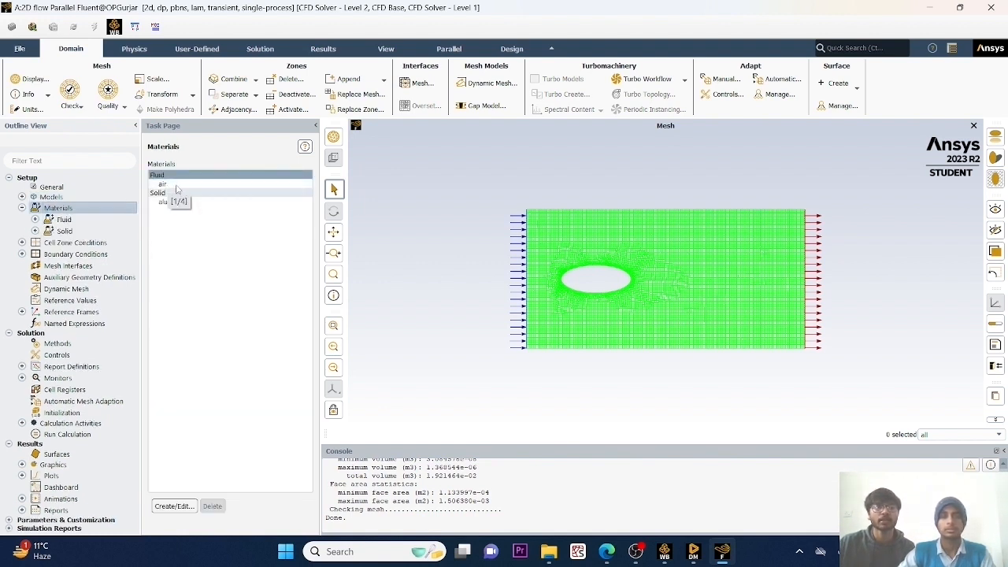
pyautogui.click(175, 507)
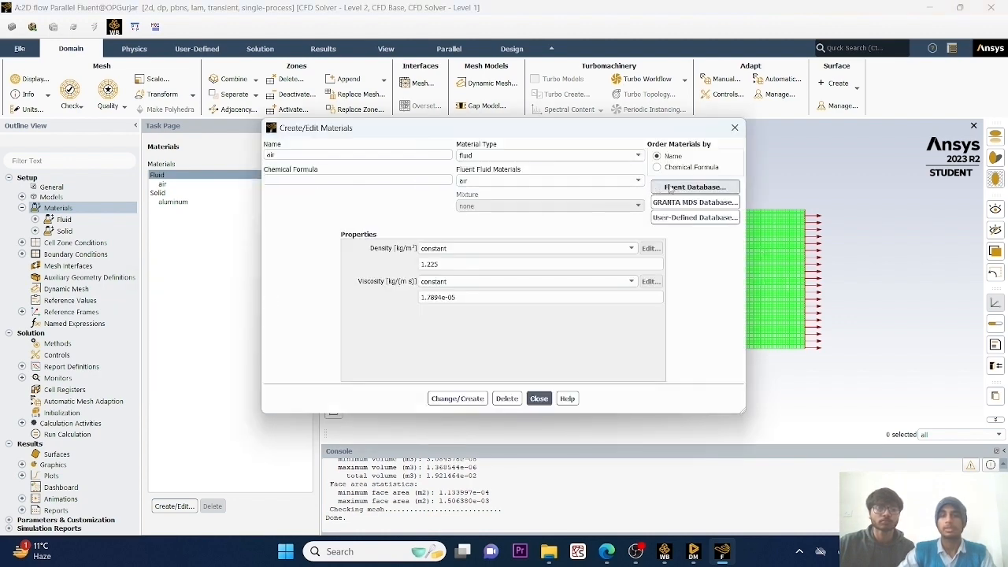
pyautogui.click(671, 189)
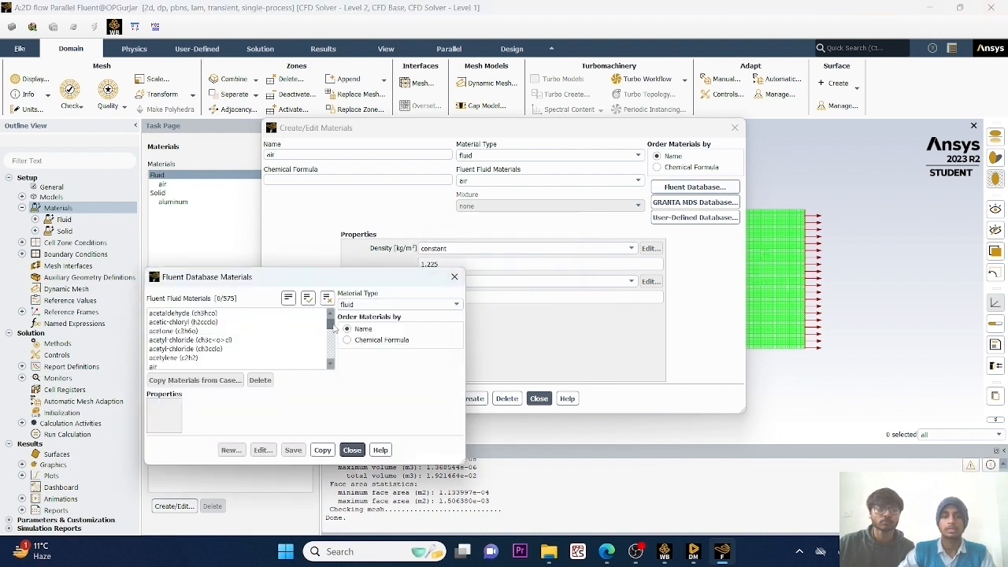
pyautogui.moveTo(332, 328); pyautogui.dragTo(329, 360)
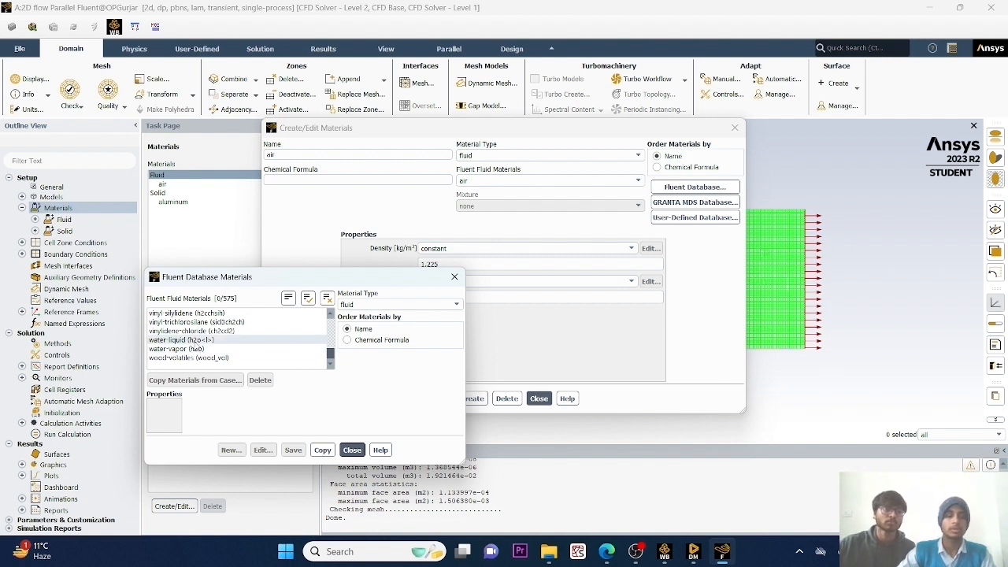
pyautogui.click(193, 340)
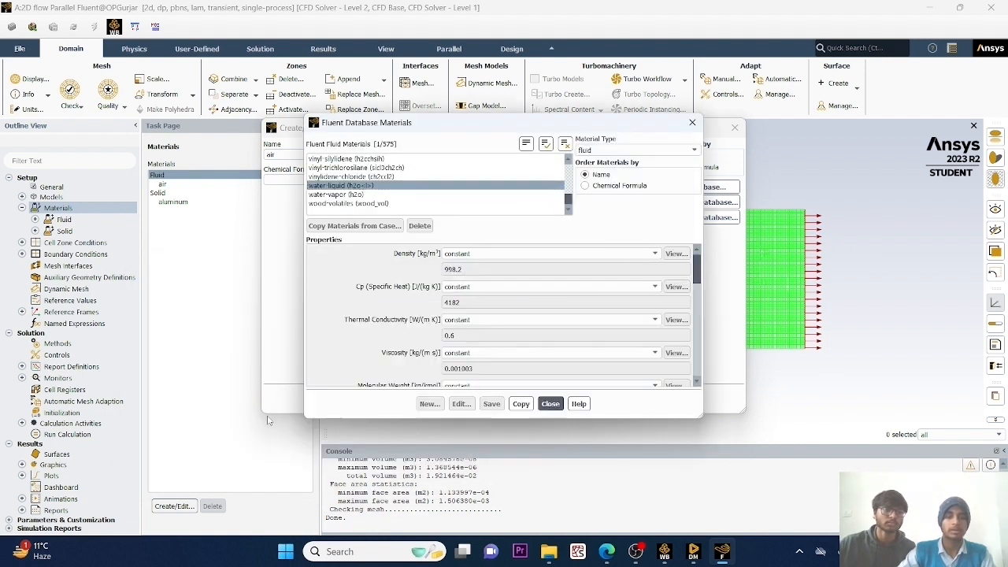
pyautogui.click(520, 404)
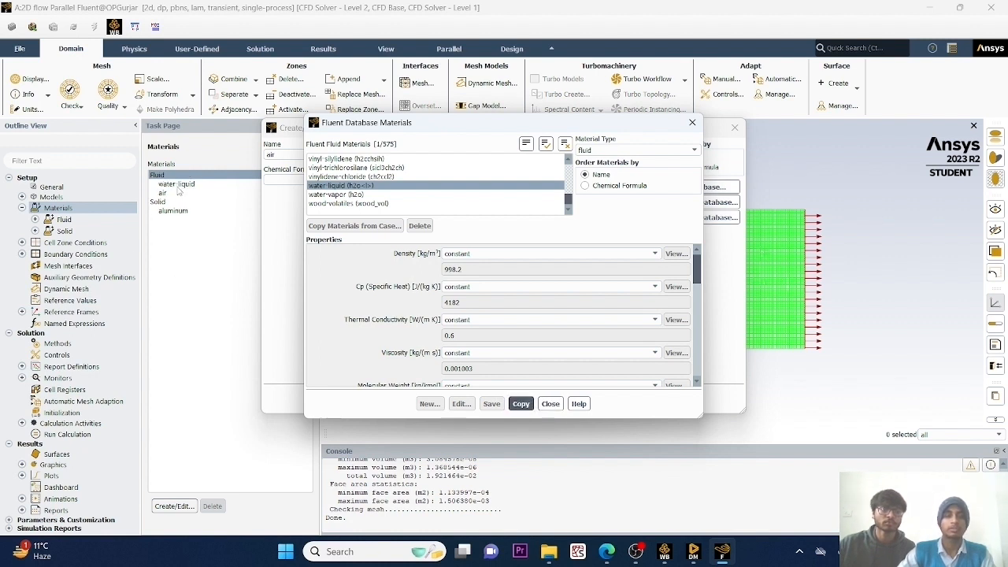
pyautogui.click(551, 403)
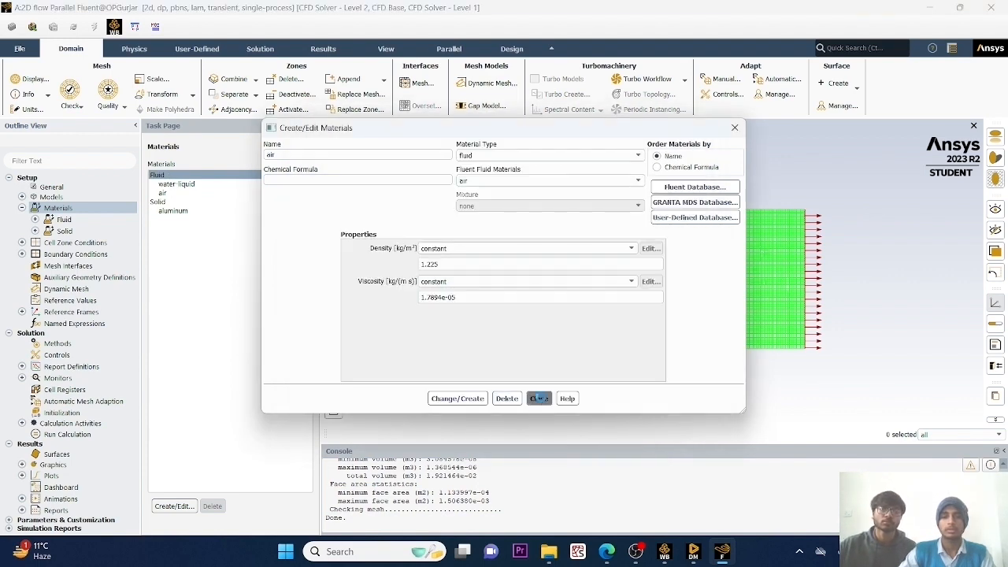
pyautogui.click(539, 400)
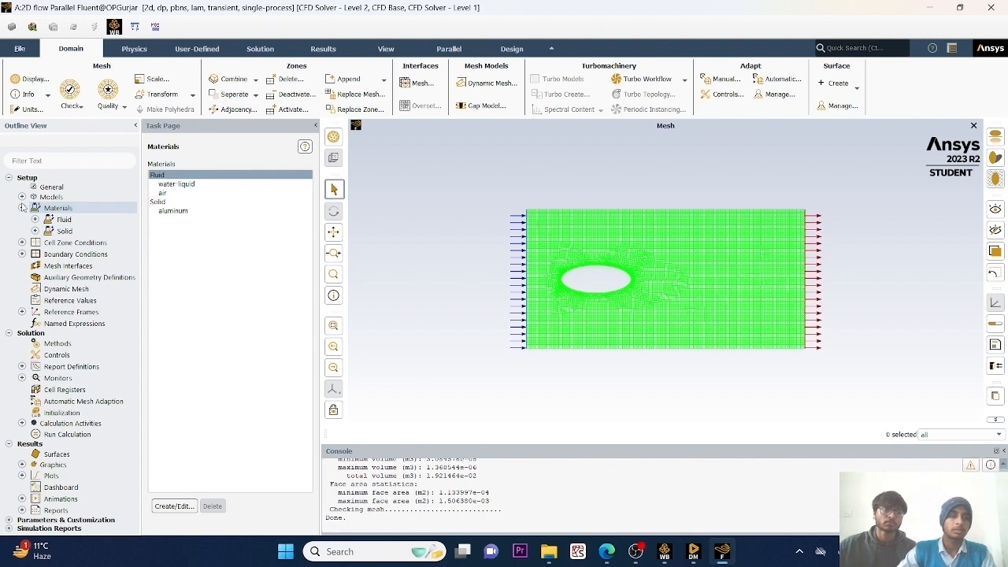
pyautogui.click(23, 208)
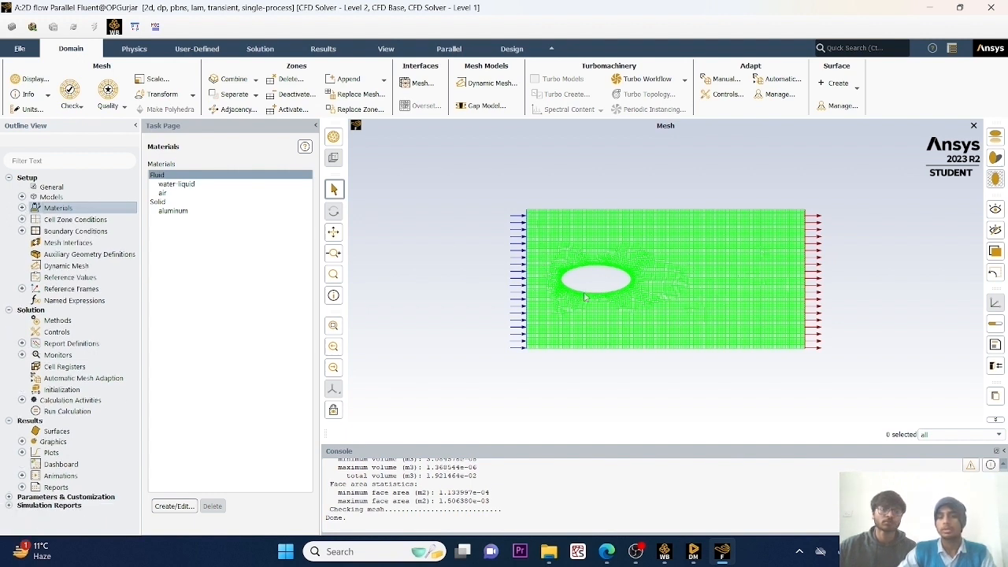
# Apply the surface_body cell zone conditions with air as the fluid material.
pyautogui.click(49, 224)
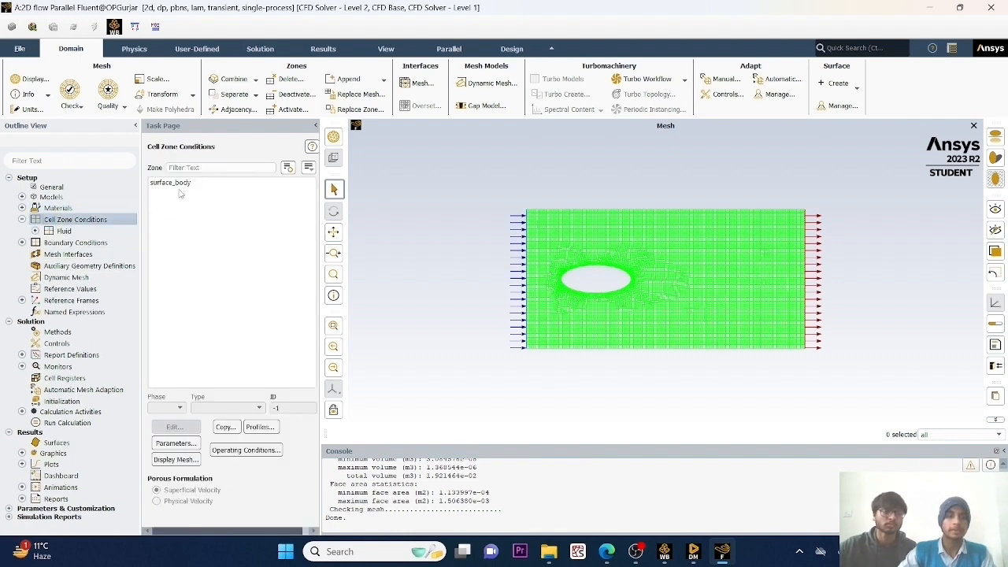
pyautogui.click(185, 186)
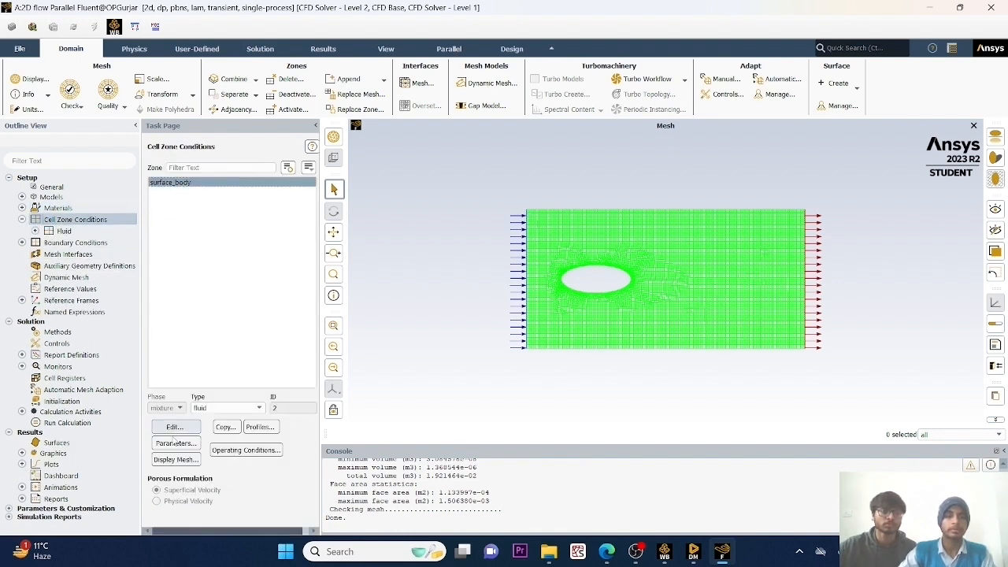
pyautogui.click(174, 428)
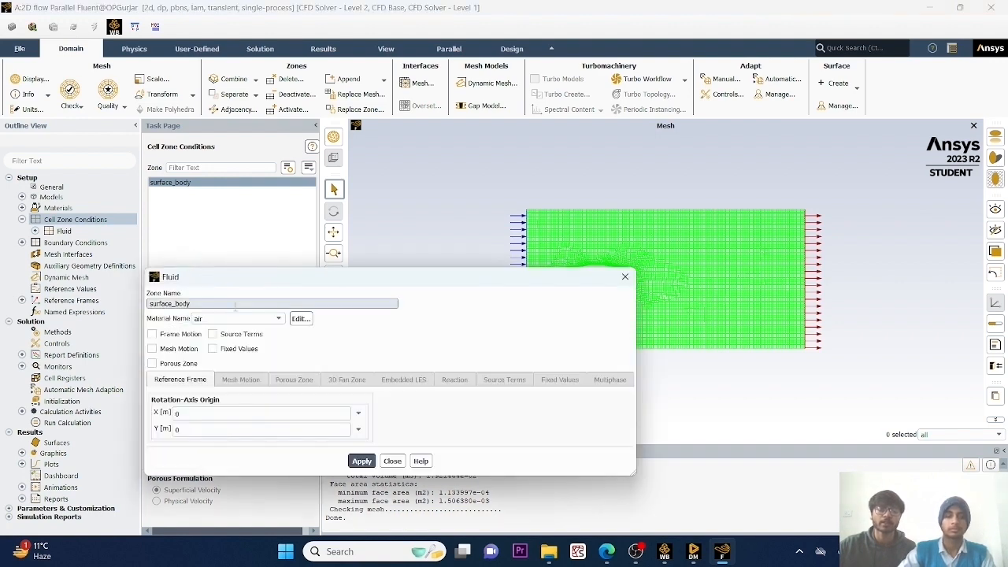
pyautogui.click(270, 320)
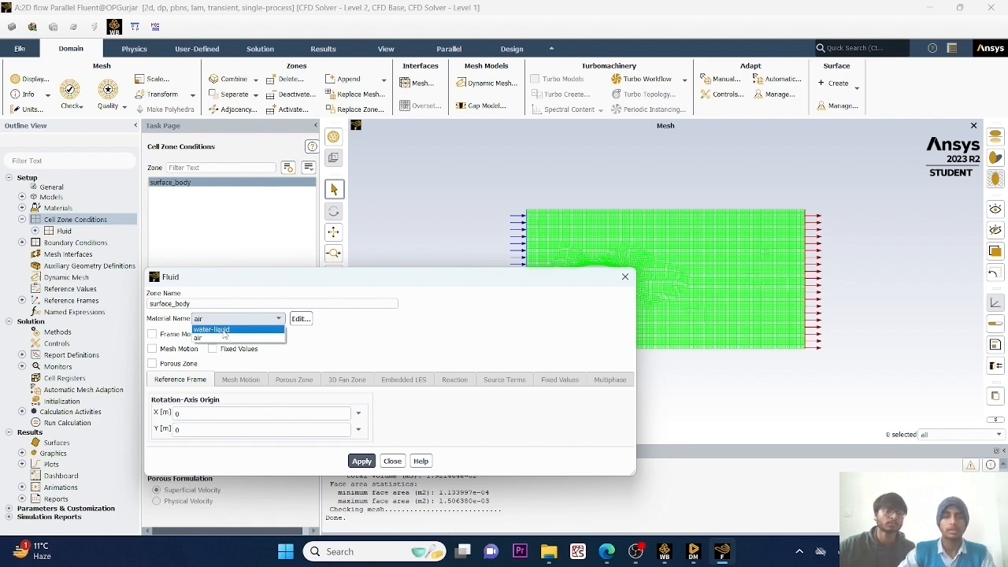
pyautogui.click(360, 459)
pyautogui.click(373, 460)
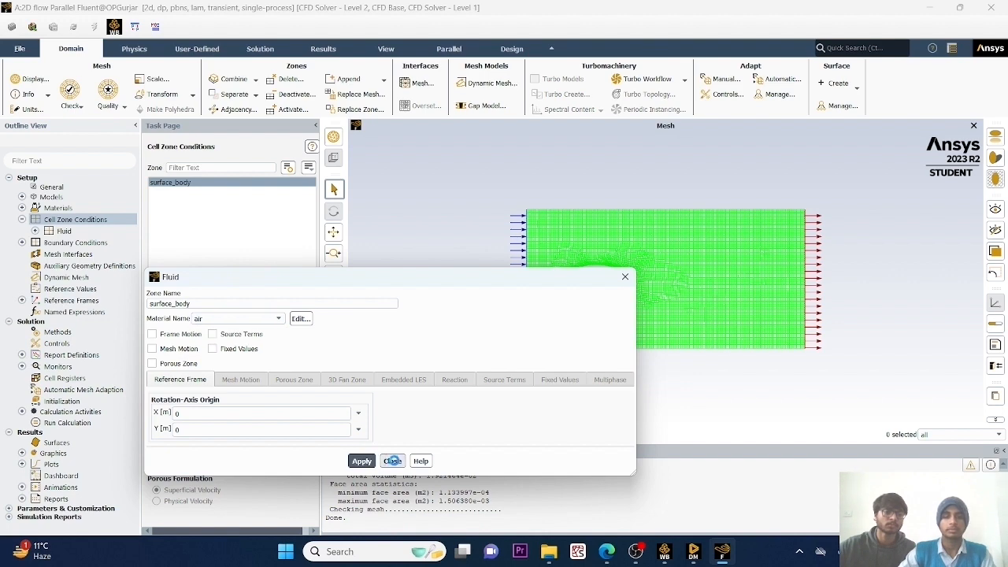
pyautogui.click(392, 461)
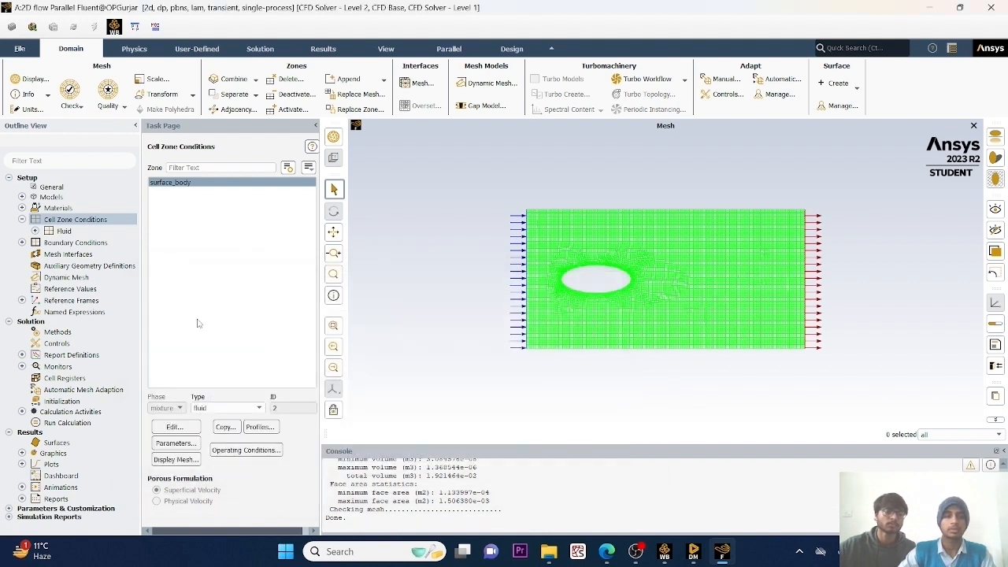
pyautogui.click(22, 220)
# Set the inlet boundary's velocity magnitude to 0.3 m/s, using the Magnitude, Normal to Boundary specification method.
pyautogui.doubleClick(71, 231)
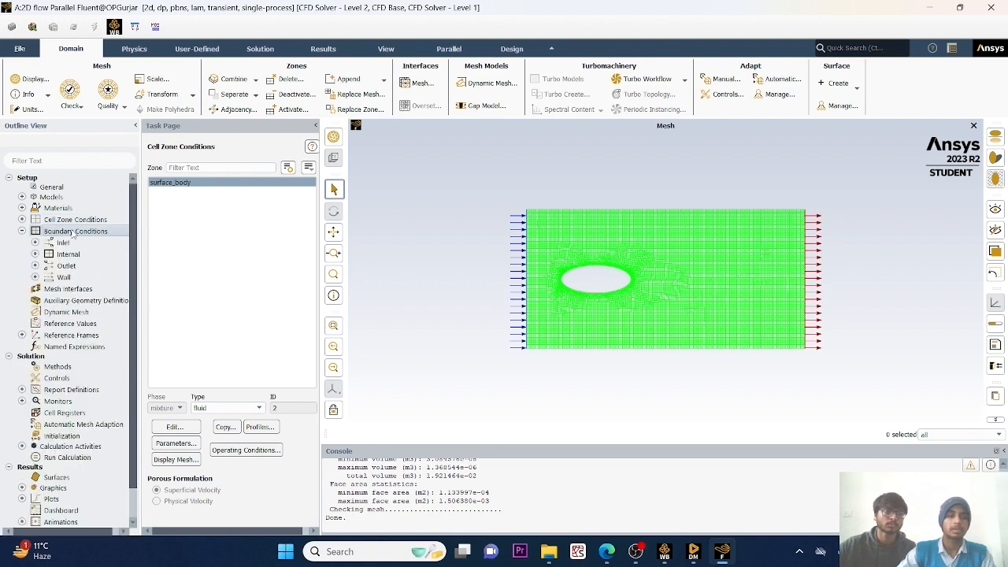
pyautogui.click(163, 191)
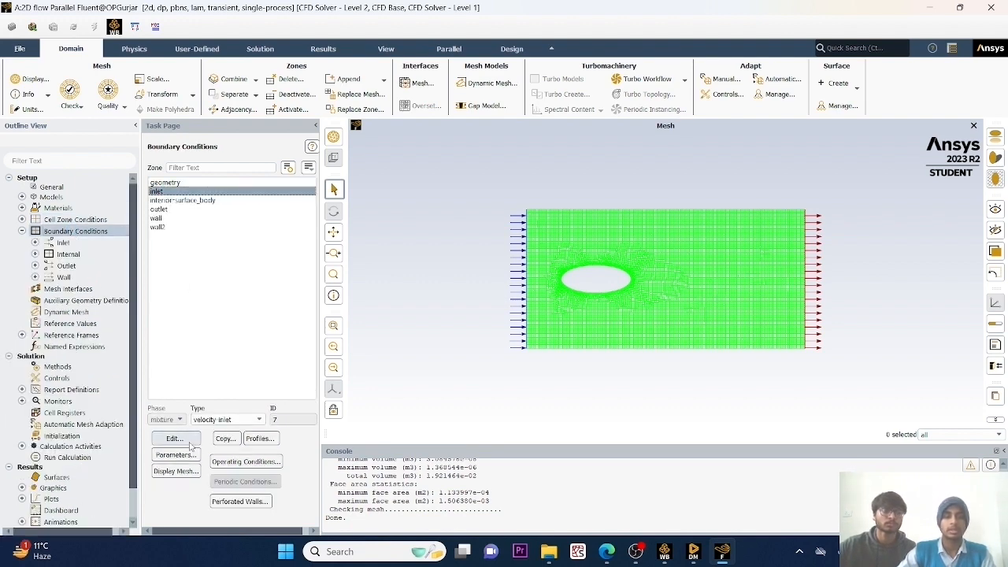
pyautogui.click(188, 441)
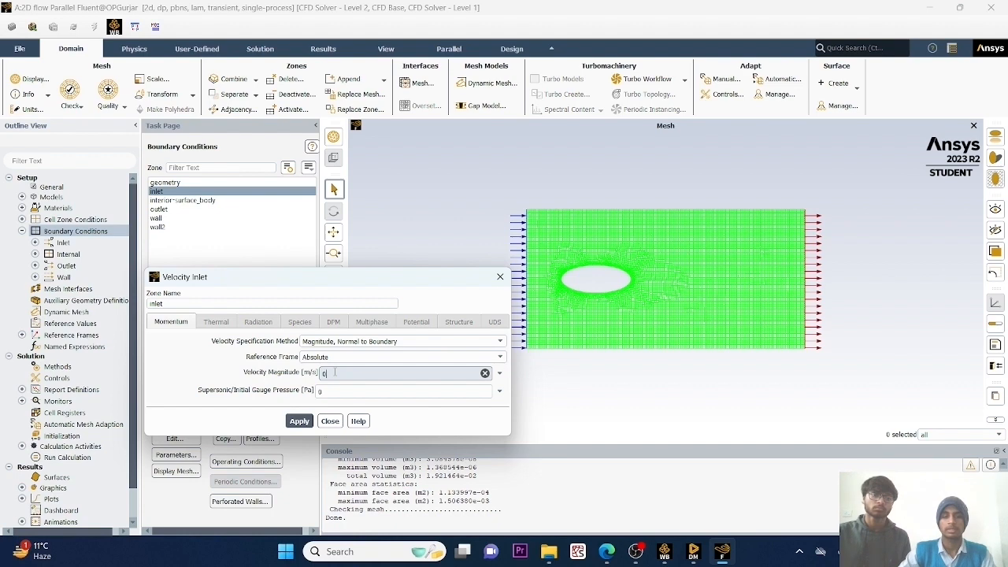
pyautogui.press('BackSpace')
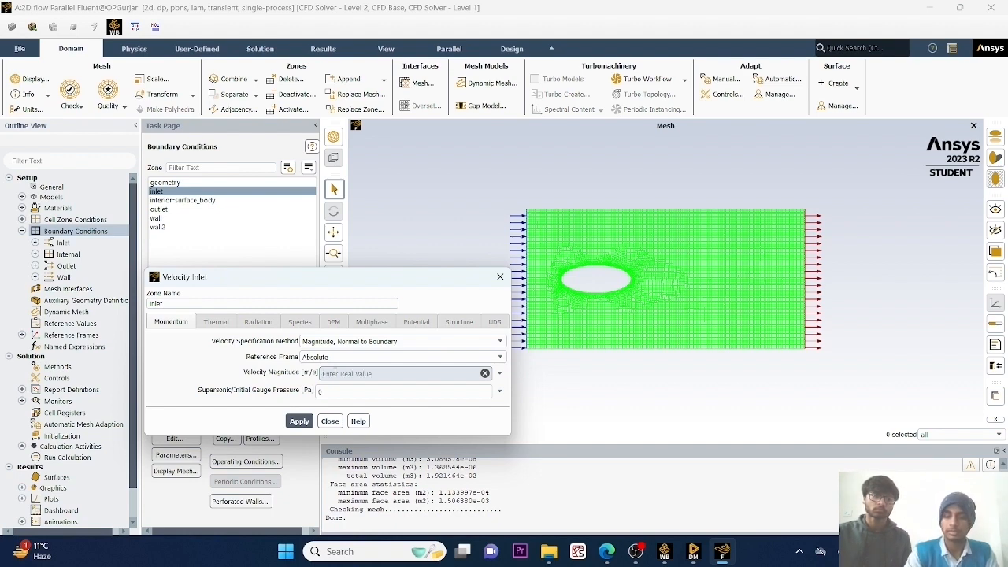
pyautogui.write('0.3')
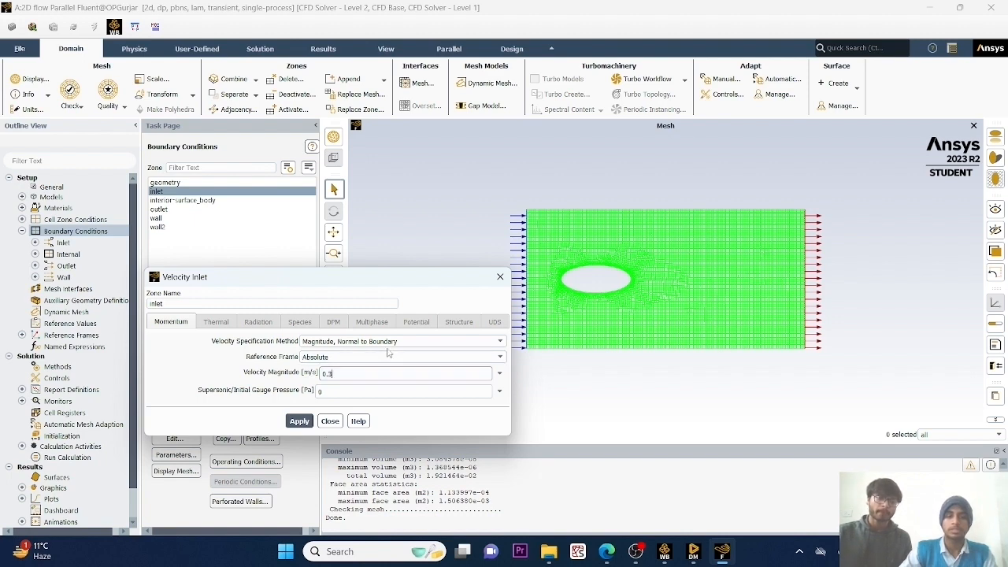
pyautogui.click(421, 342)
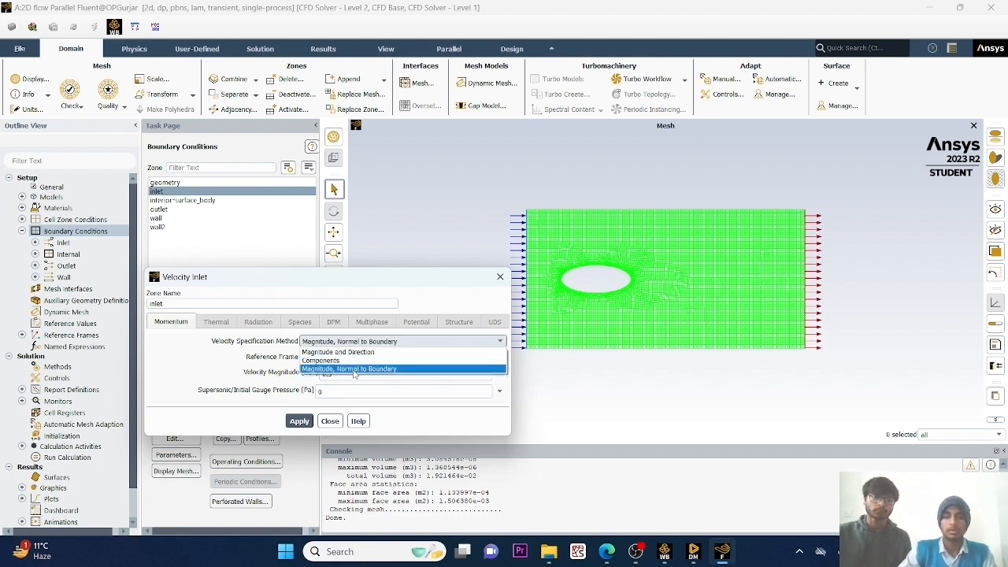
pyautogui.click(353, 369)
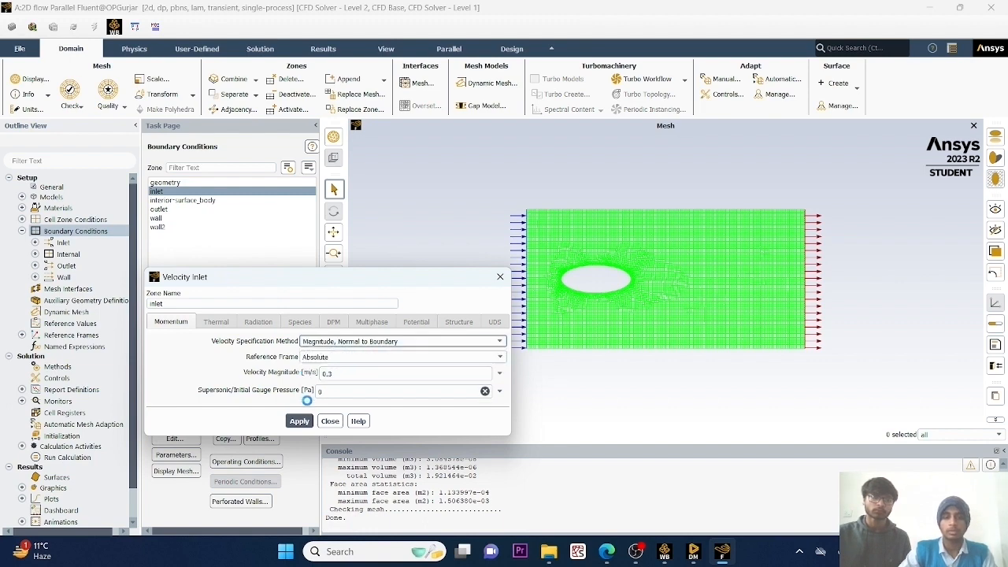
pyautogui.click(299, 421)
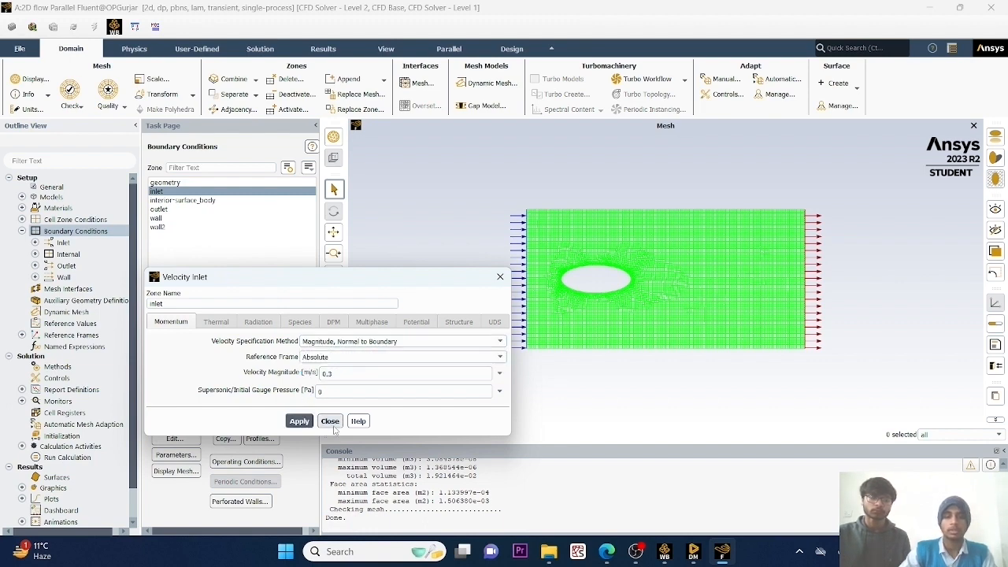
pyautogui.click(331, 423)
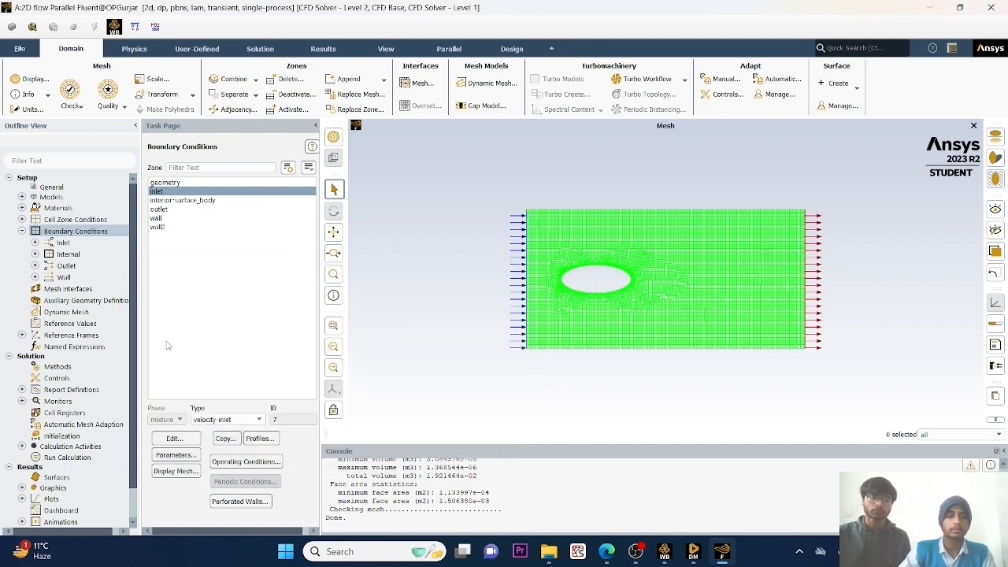
pyautogui.click(22, 232)
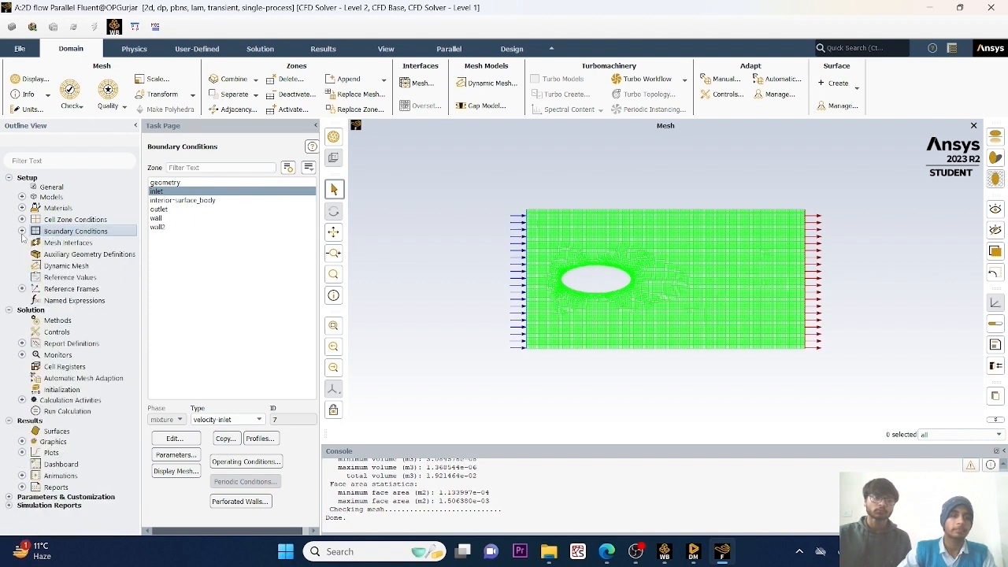
# Compute the reference values from the inlet zone.
pyautogui.click(62, 277)
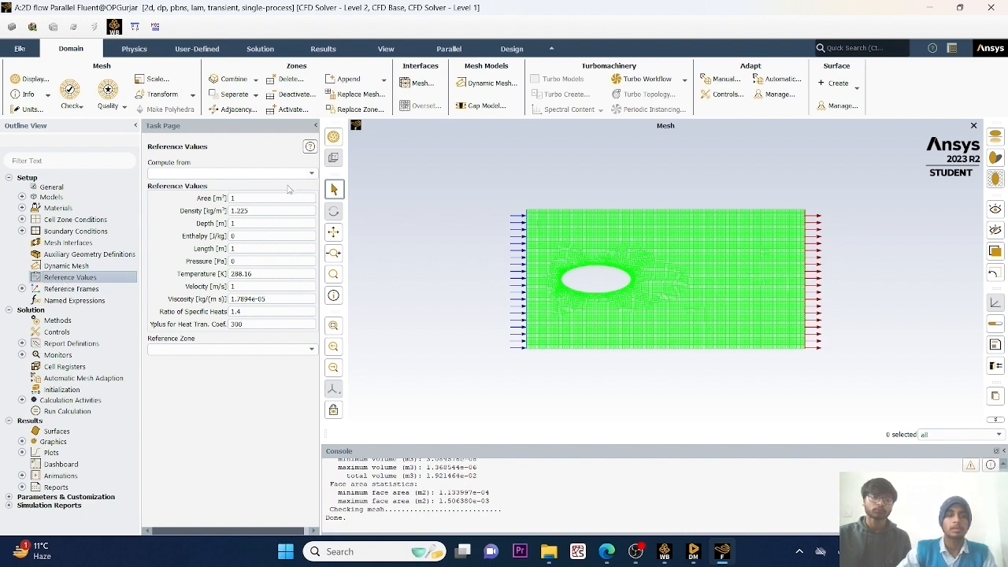
pyautogui.click(311, 176)
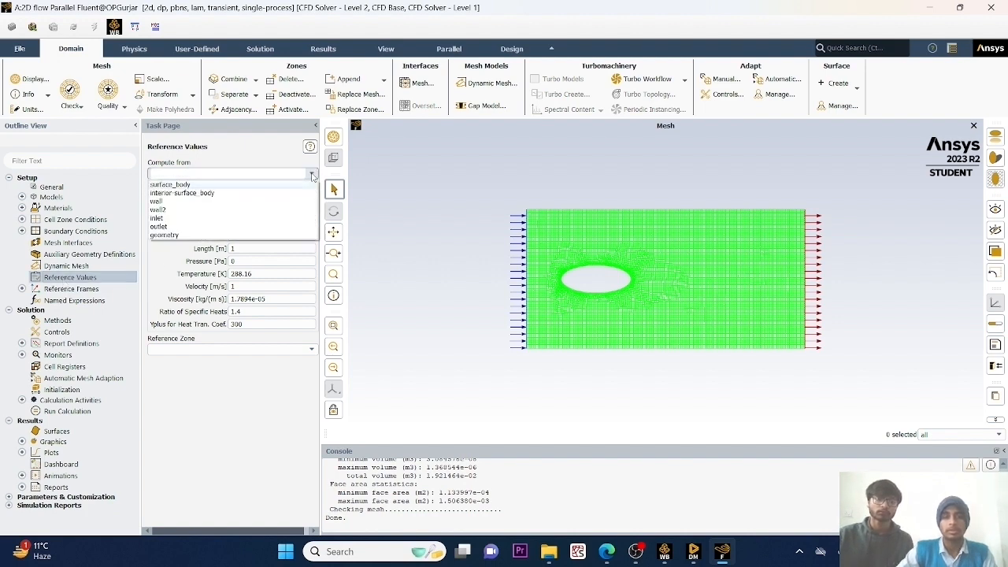
pyautogui.click(180, 220)
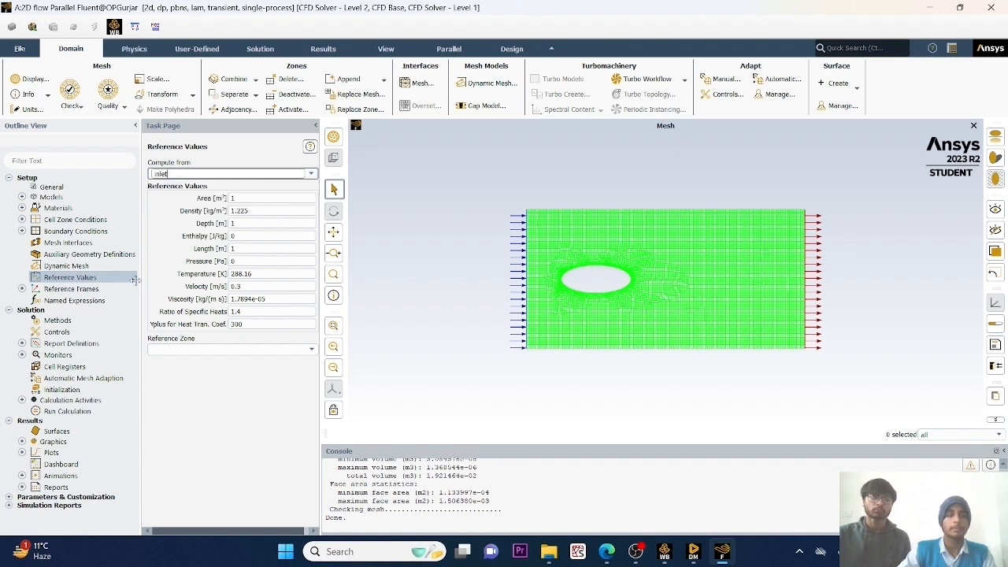
# Set the solution methods to Second Order Upwind for momentum and Second Order Implicit for the transient formulation.
pyautogui.click(54, 323)
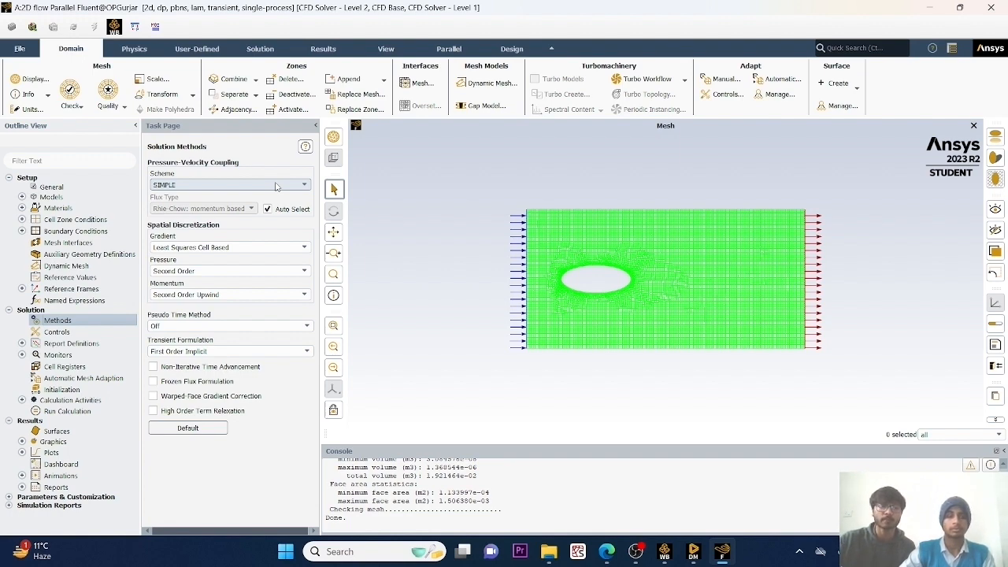
pyautogui.click(298, 295)
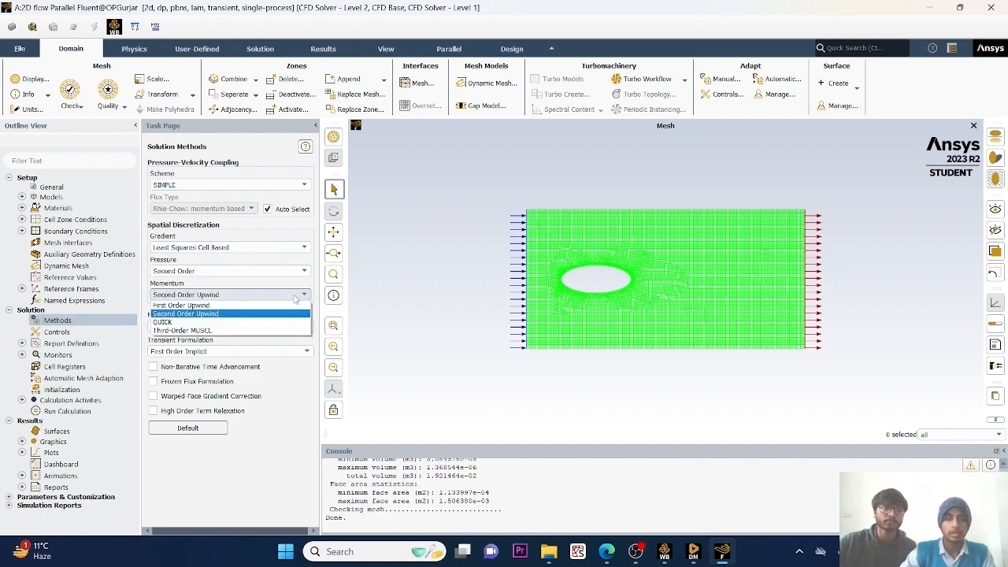
pyautogui.click(194, 314)
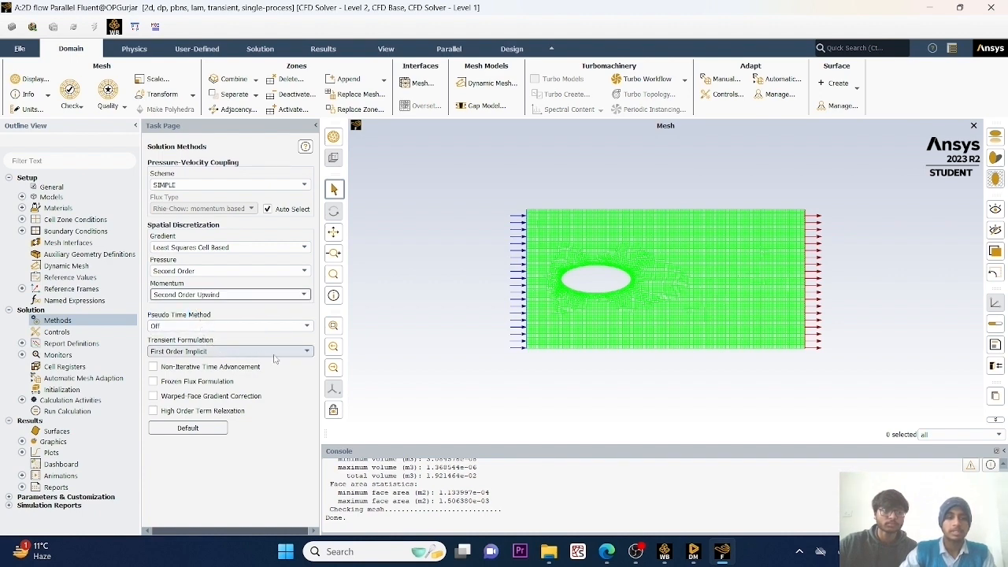
pyautogui.click(306, 352)
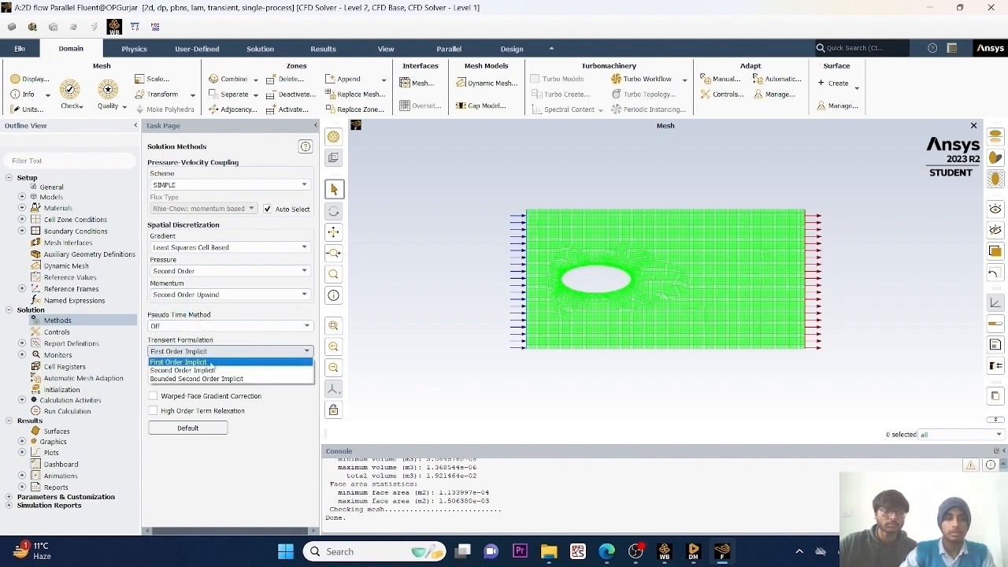
pyautogui.click(192, 370)
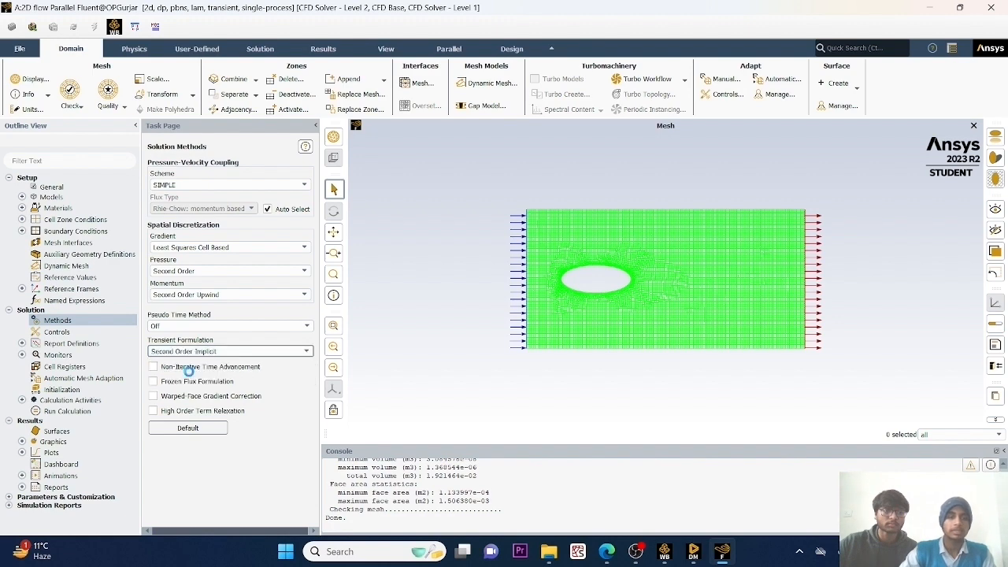
# Start a new report file and add a drag force report definition for the geometry zone with Drag Coefficient output.
pyautogui.click(23, 355)
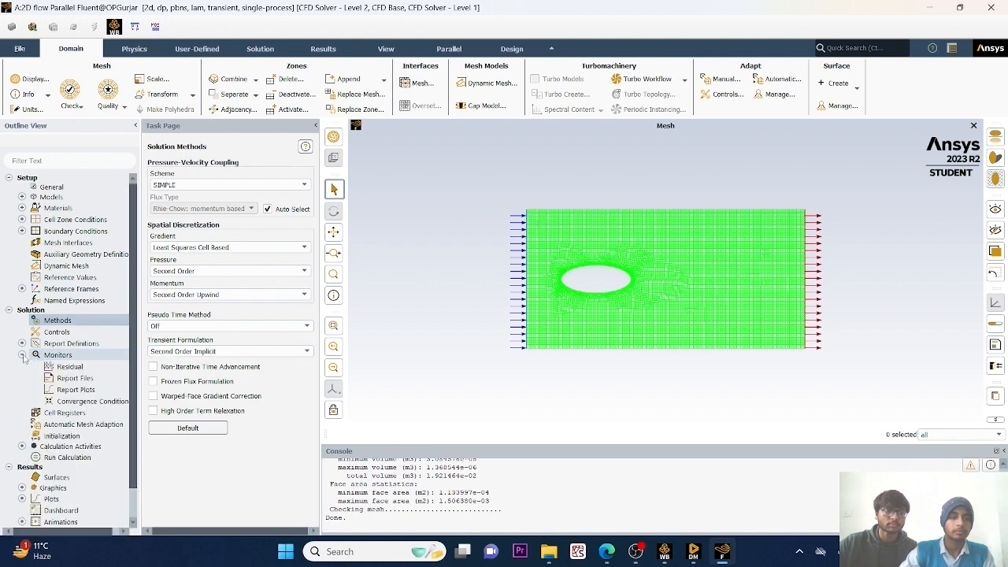
pyautogui.doubleClick(72, 379)
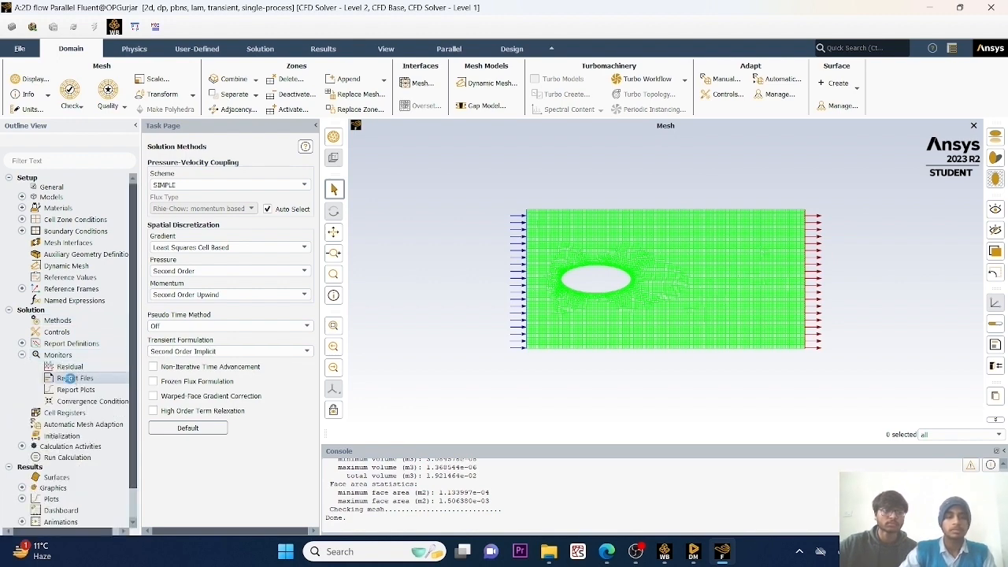
pyautogui.click(164, 395)
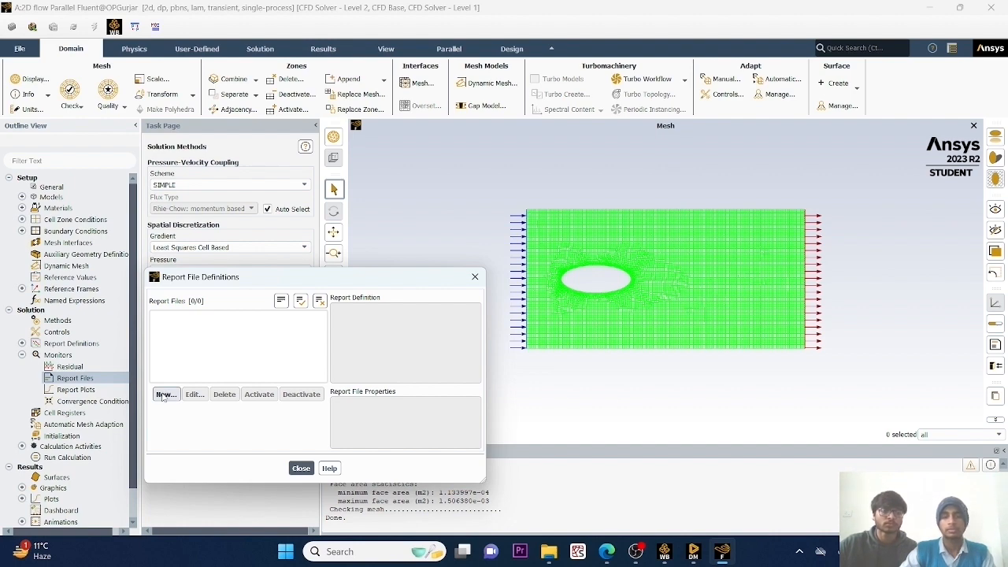
pyautogui.click(164, 395)
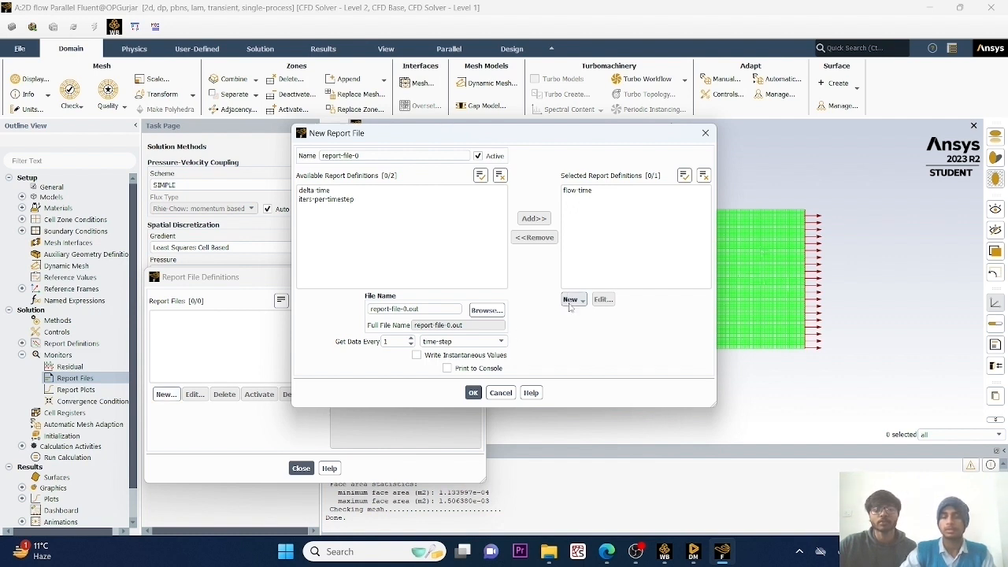
pyautogui.click(571, 300)
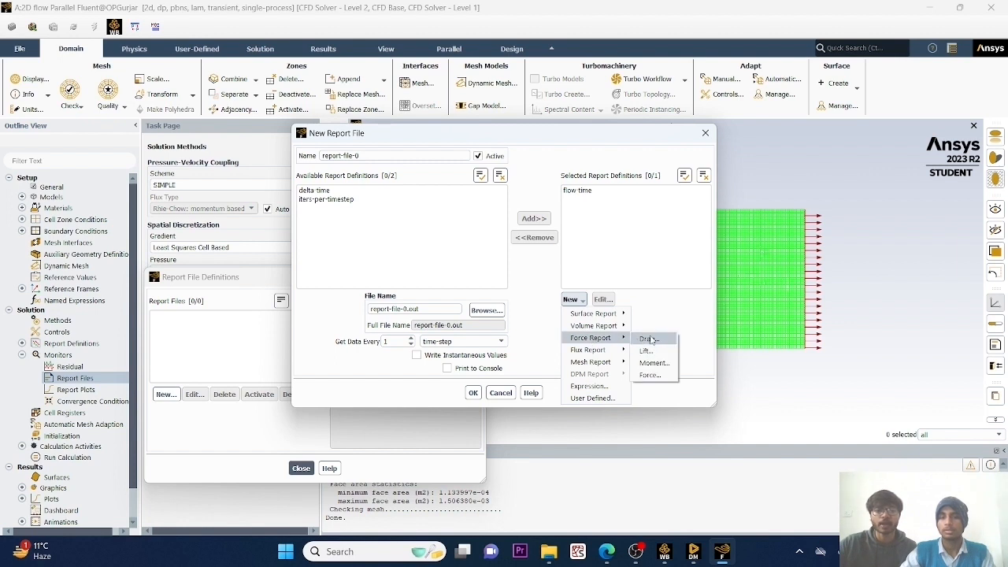
pyautogui.click(648, 338)
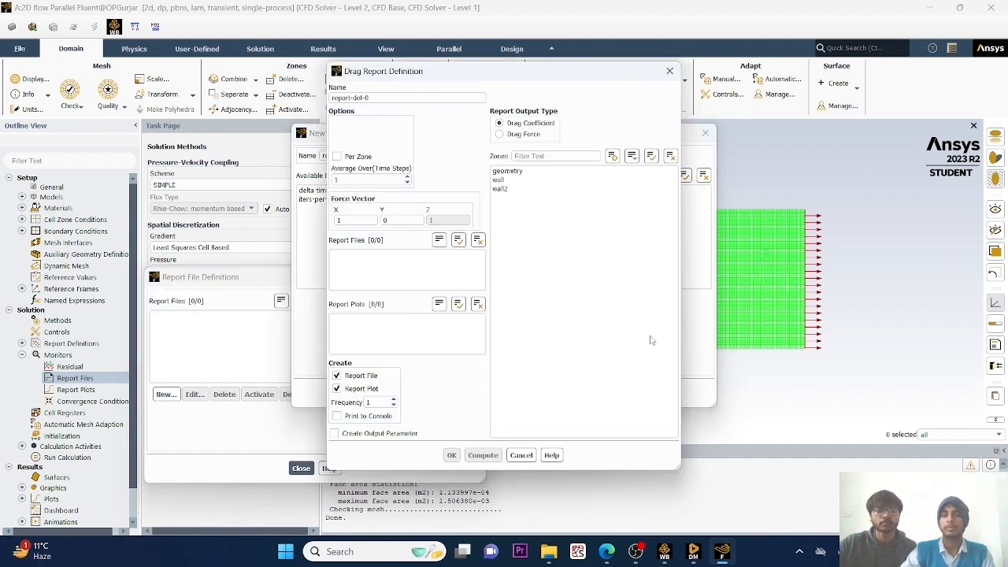
pyautogui.click(520, 172)
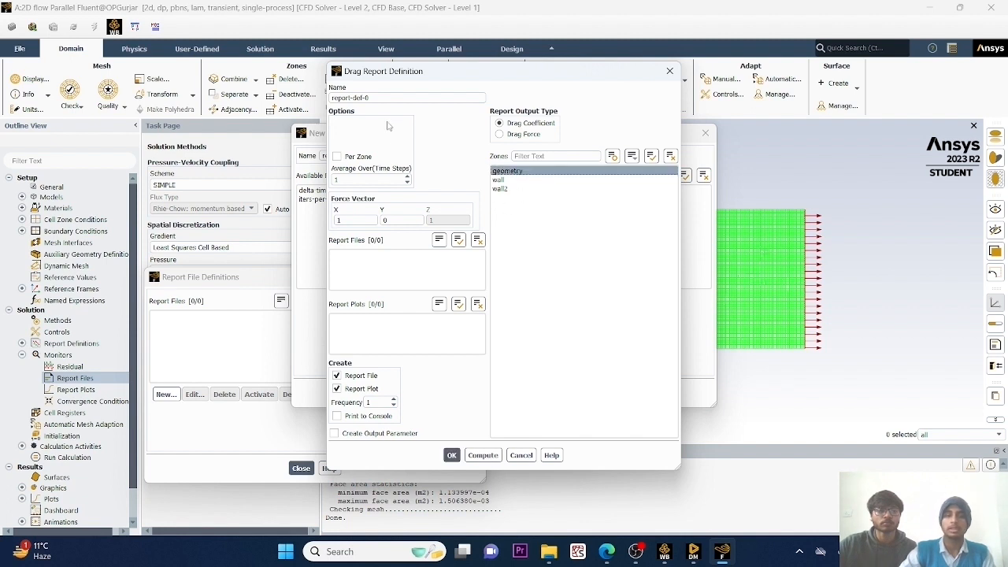
# Name the drag report definition drag--force, enable printing to the console, and accept it and the new report file.
pyautogui.moveTo(377, 97); pyautogui.dragTo(340, 99)
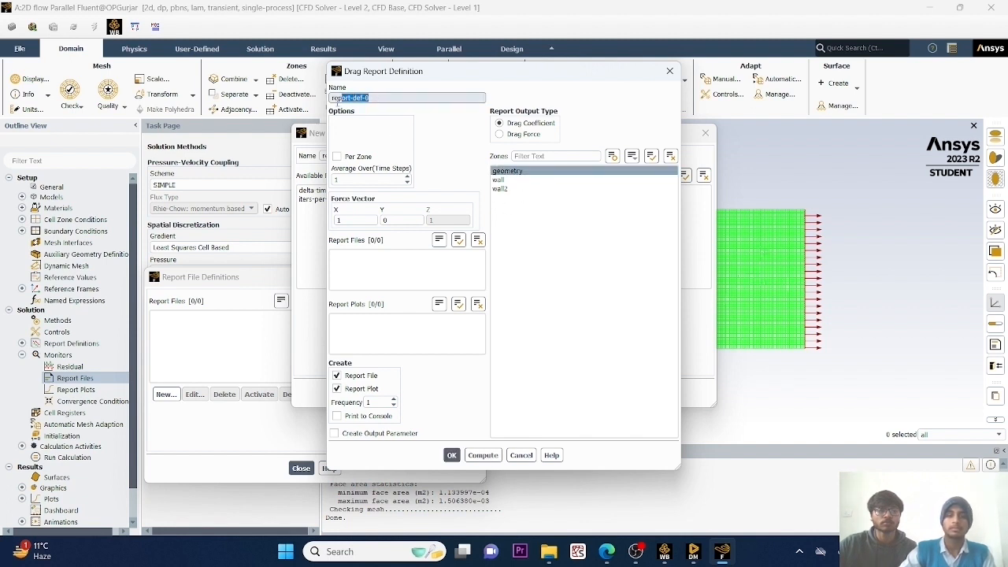
pyautogui.press('BackSpace')
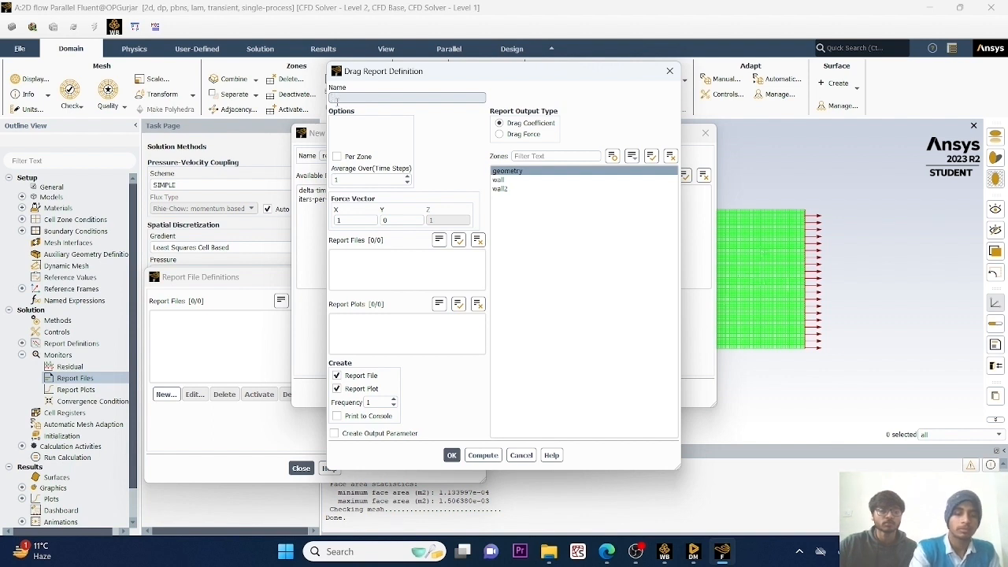
pyautogui.write('dragg')
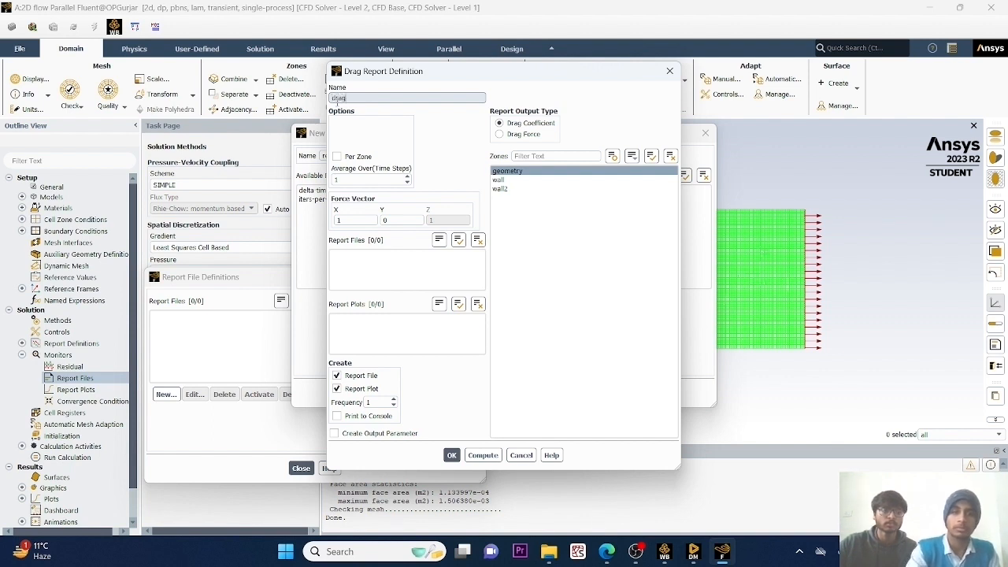
pyautogui.write('-f')
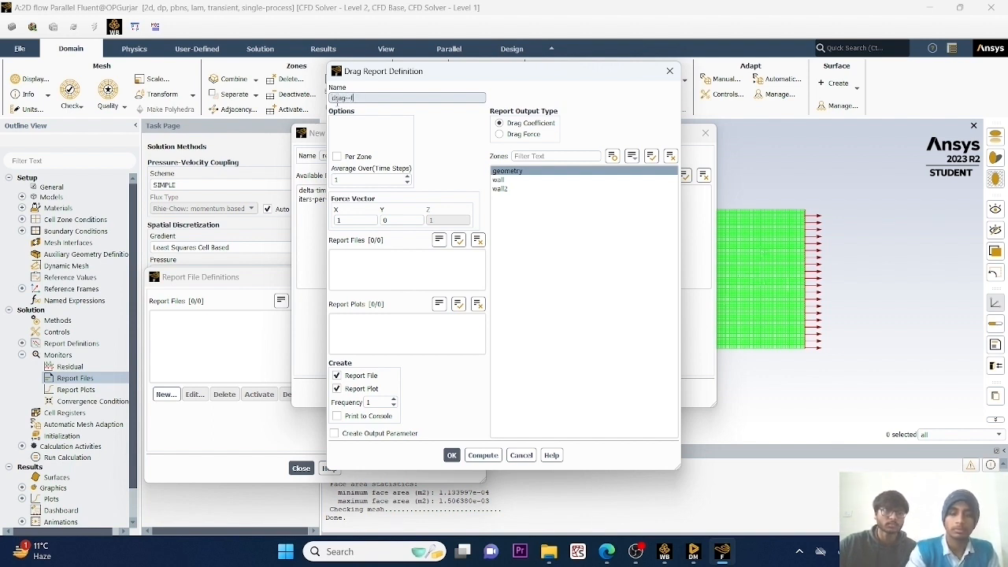
pyautogui.write('orce')
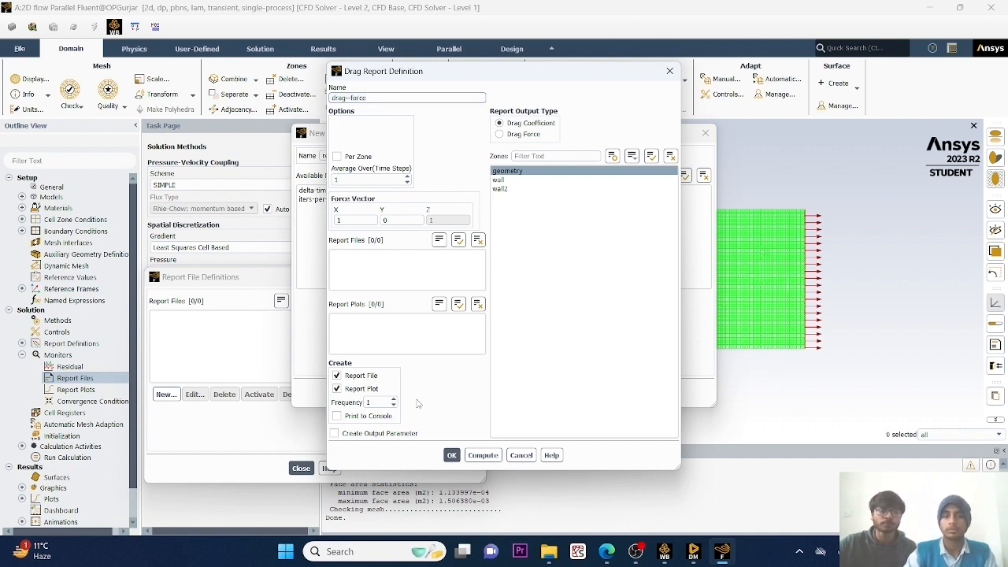
pyautogui.click(336, 416)
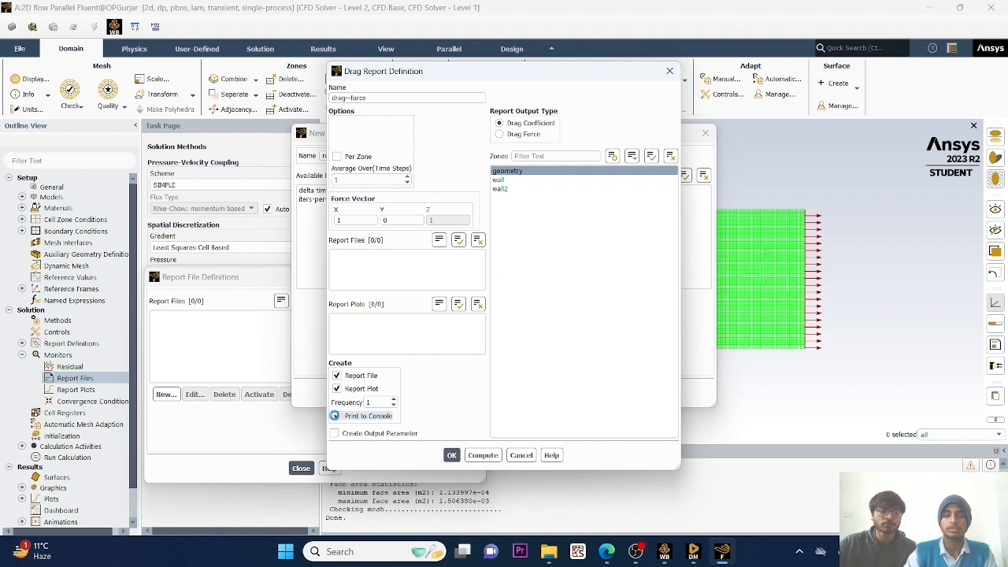
pyautogui.click(452, 456)
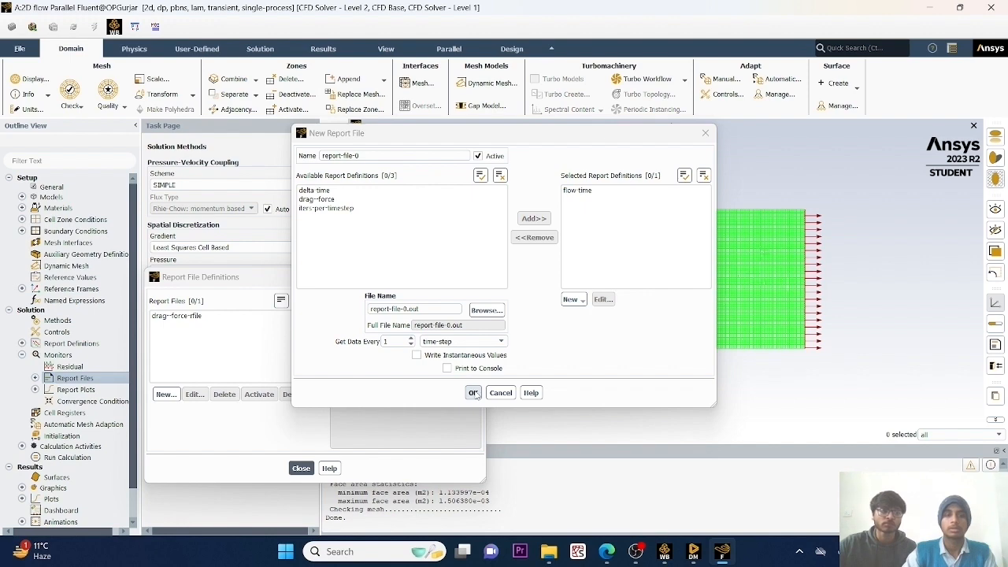
pyautogui.click(474, 393)
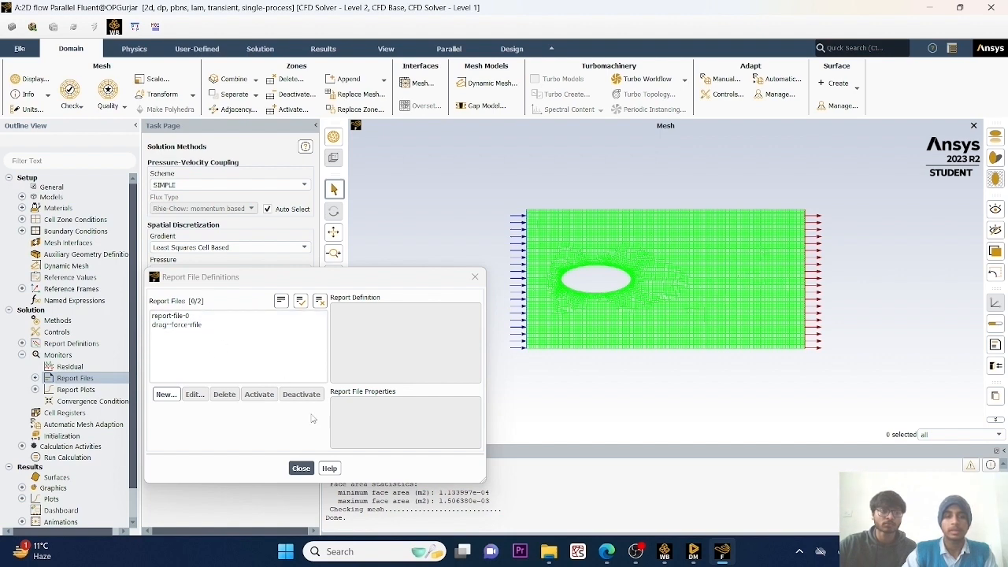
# Start a second report file and add a lift force report definition for the geometry zone with Lift Coefficient output.
pyautogui.click(173, 395)
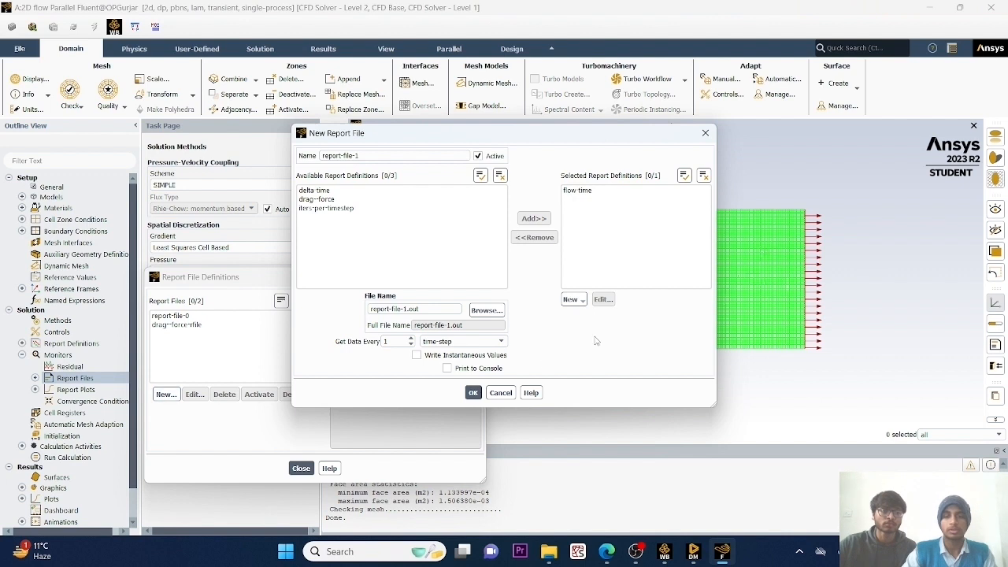
pyautogui.click(574, 300)
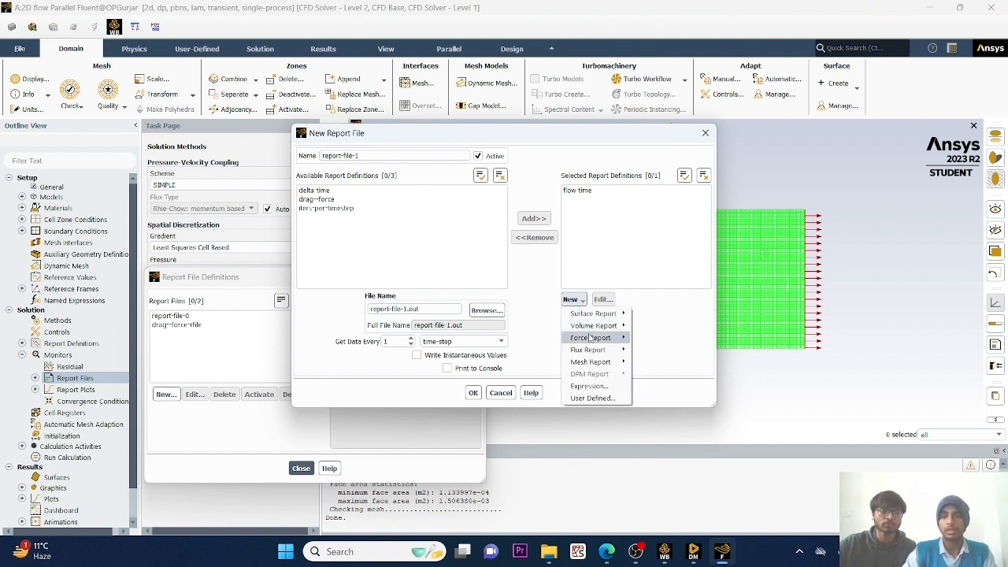
pyautogui.moveTo(590, 337)
pyautogui.click(642, 348)
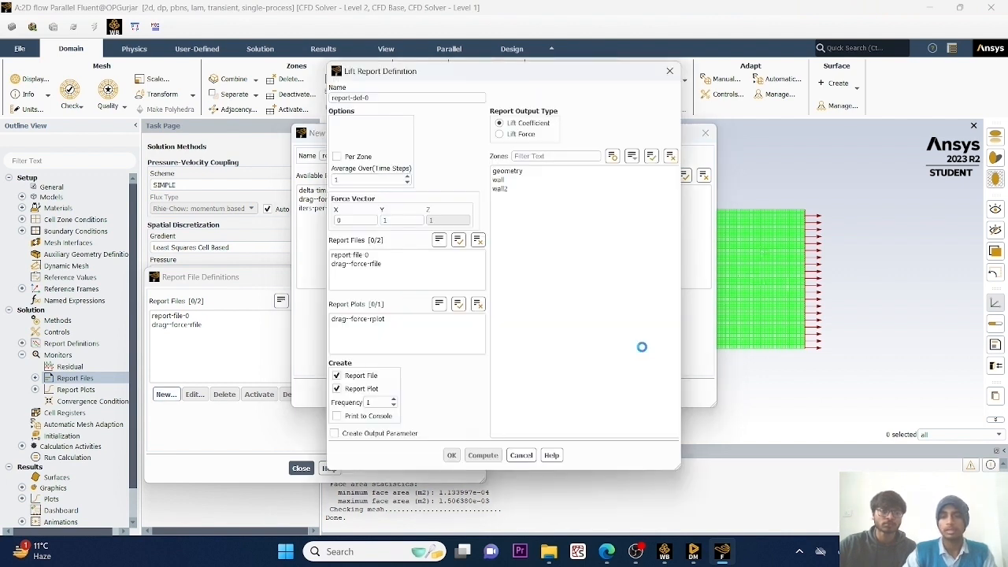
pyautogui.click(536, 171)
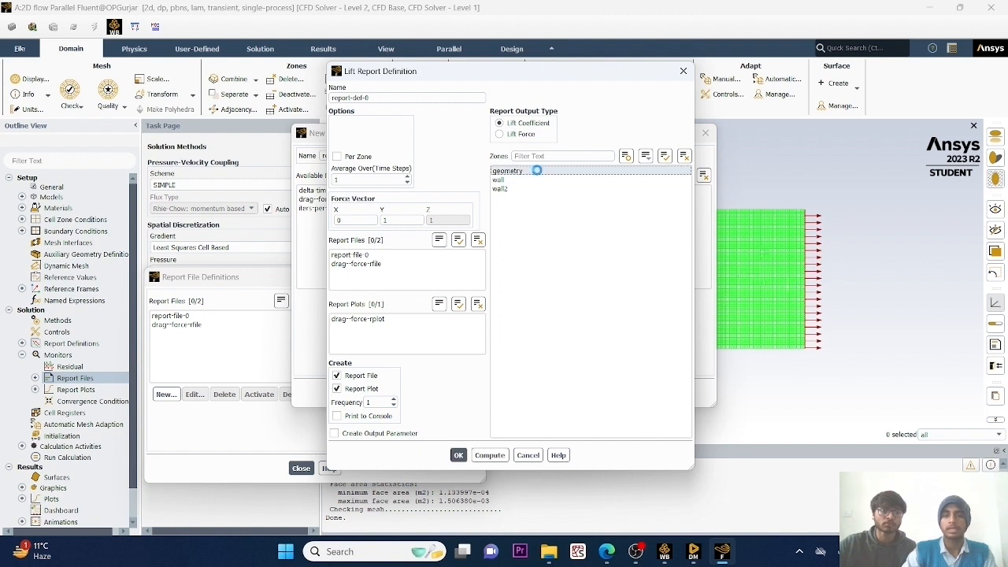
# Name the lift report definition lift-force, enable printing to the console, accept it with its report file, and close the report file definitions.
pyautogui.doubleClick(358, 98)
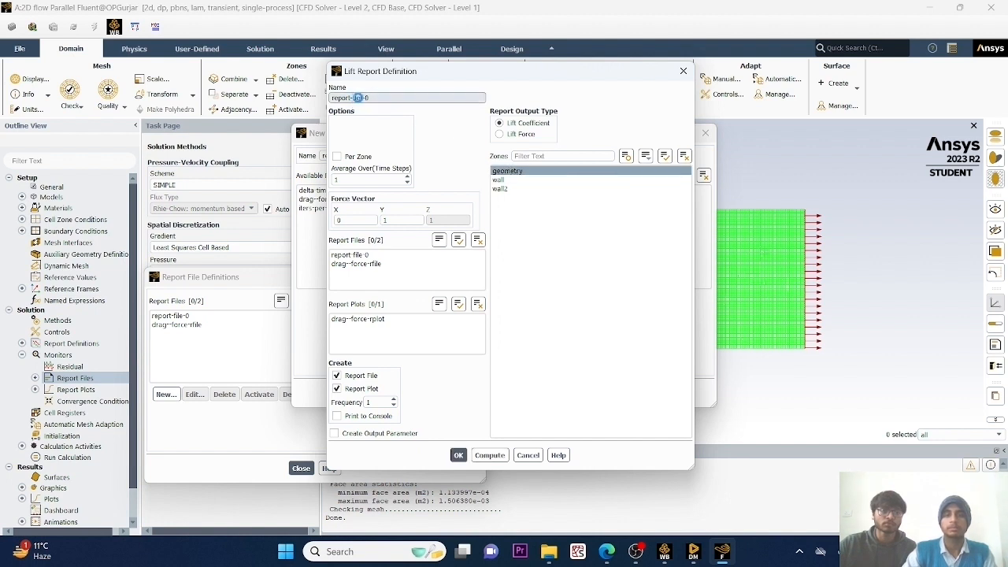
pyautogui.moveTo(357, 97); pyautogui.dragTo(321, 106)
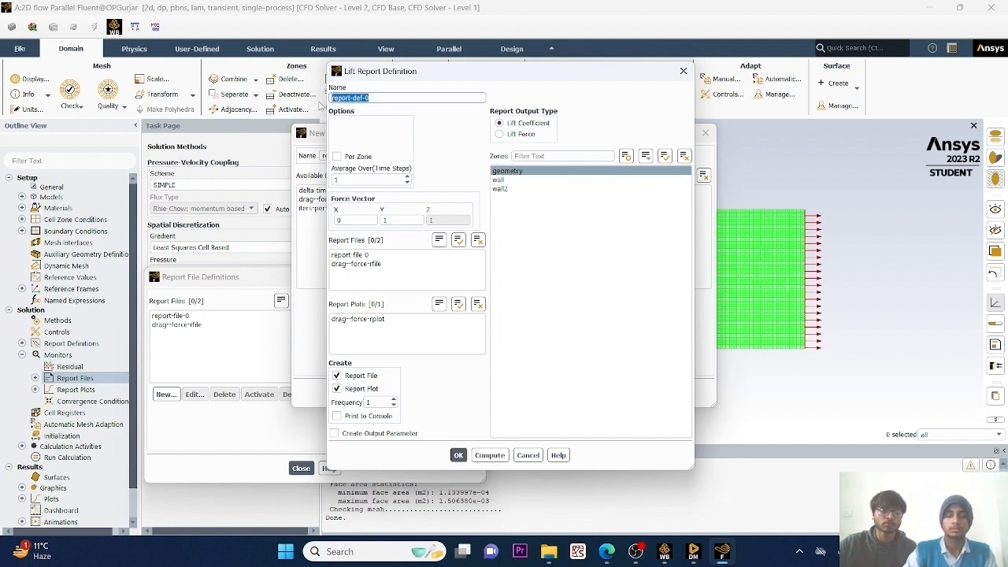
pyautogui.press('BackSpace')
pyautogui.write('lift')
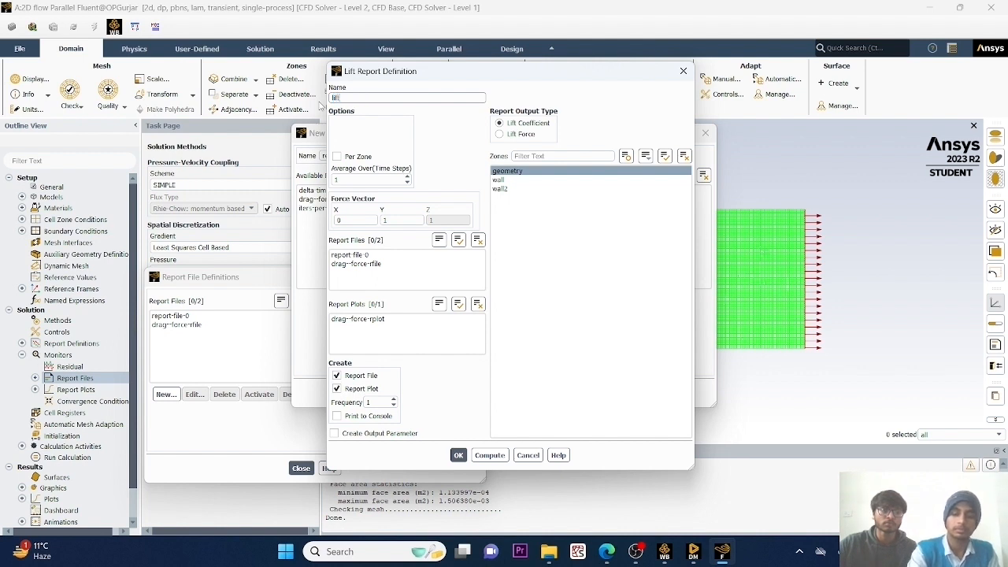
pyautogui.write('-force')
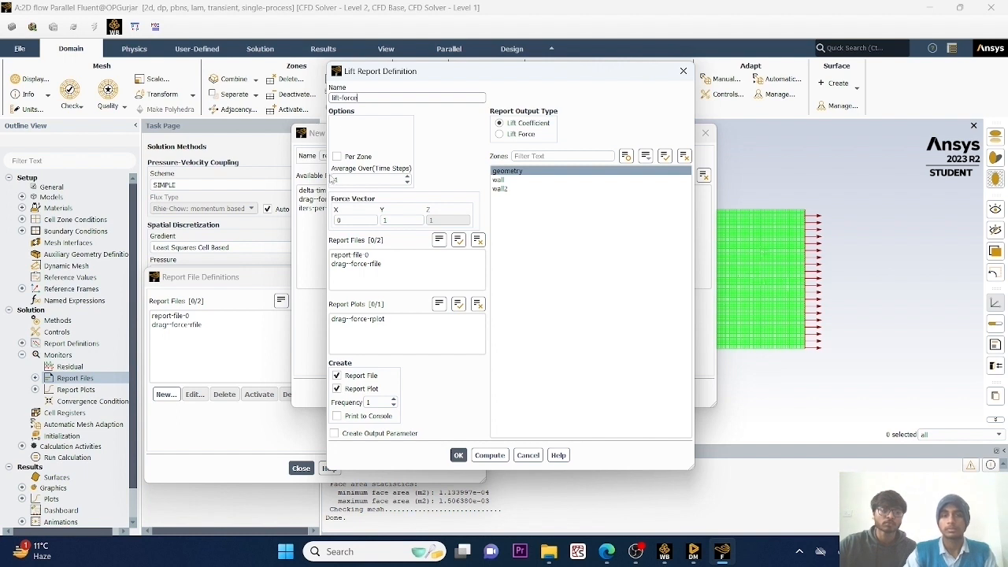
pyautogui.click(337, 417)
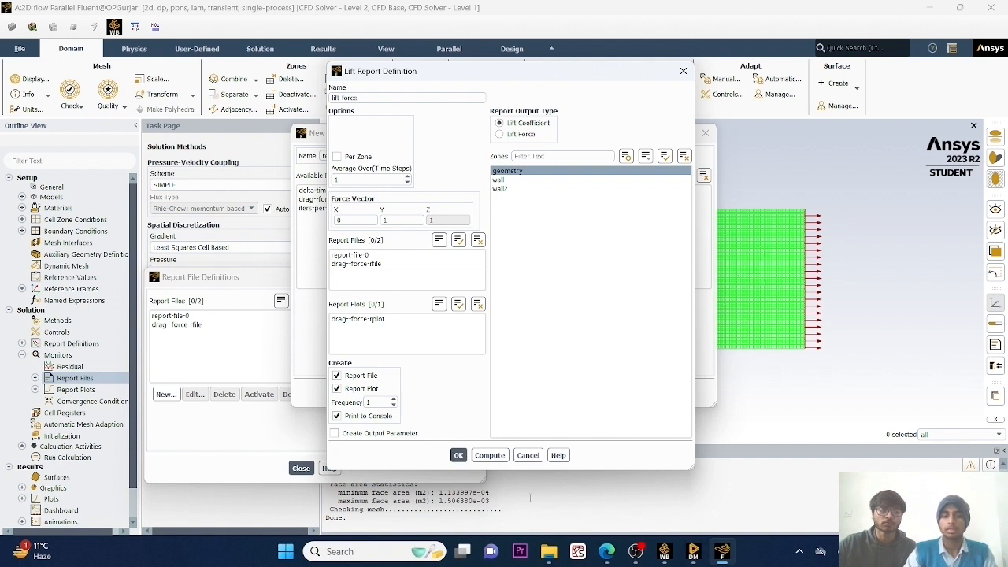
pyautogui.click(460, 457)
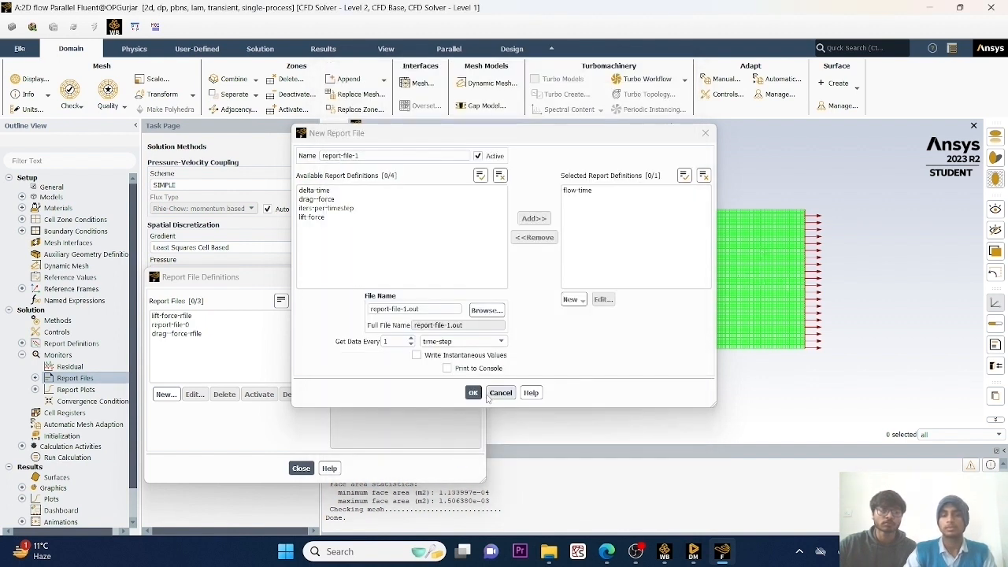
pyautogui.click(477, 393)
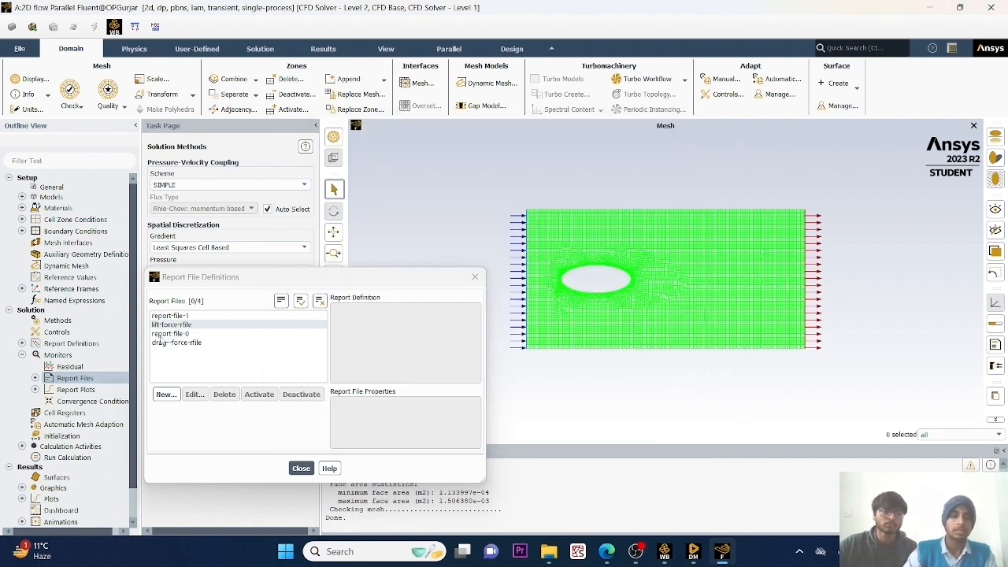
pyautogui.click(308, 471)
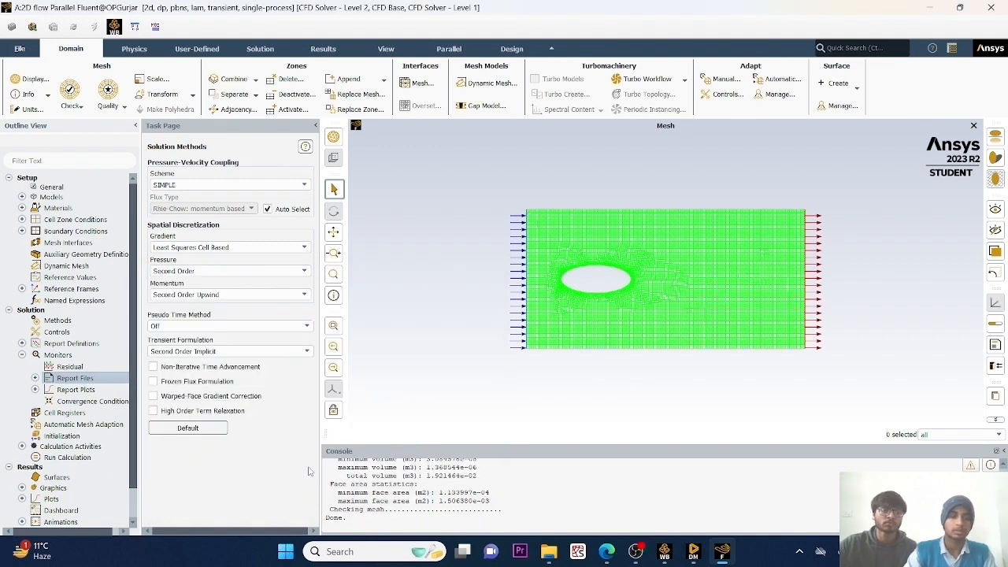
# Initialize the solution using Hybrid Initialization.
pyautogui.click(21, 358)
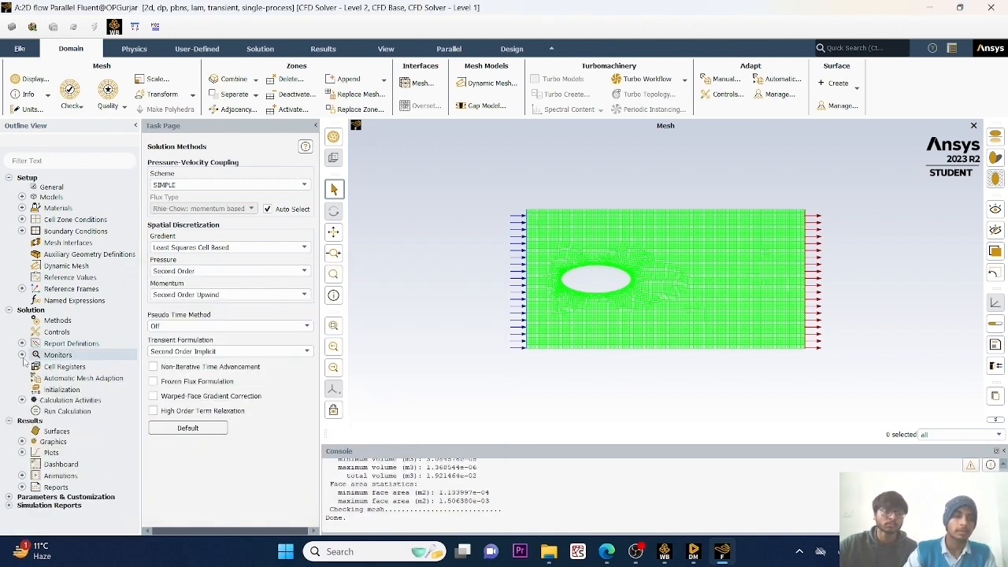
pyautogui.doubleClick(68, 389)
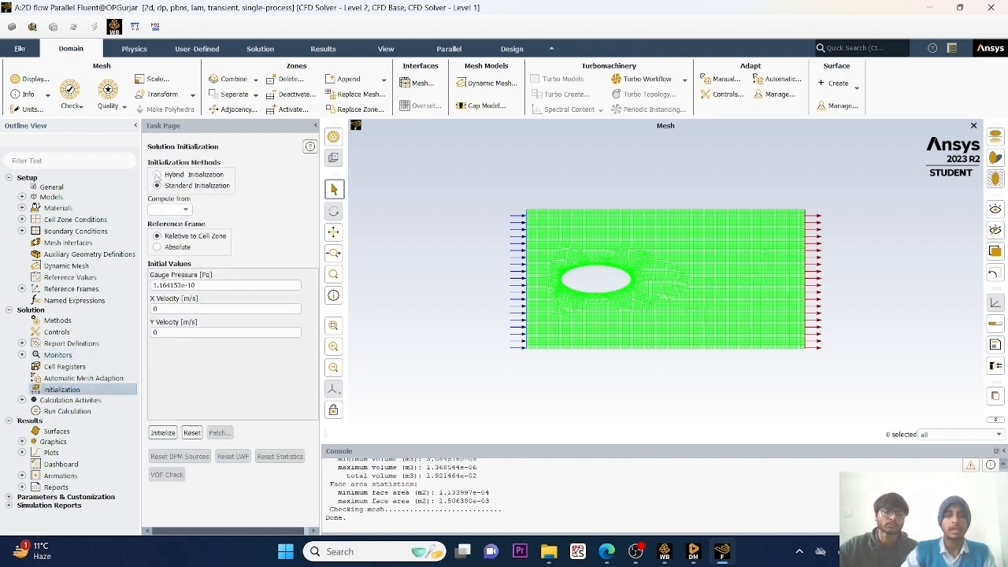
pyautogui.click(157, 174)
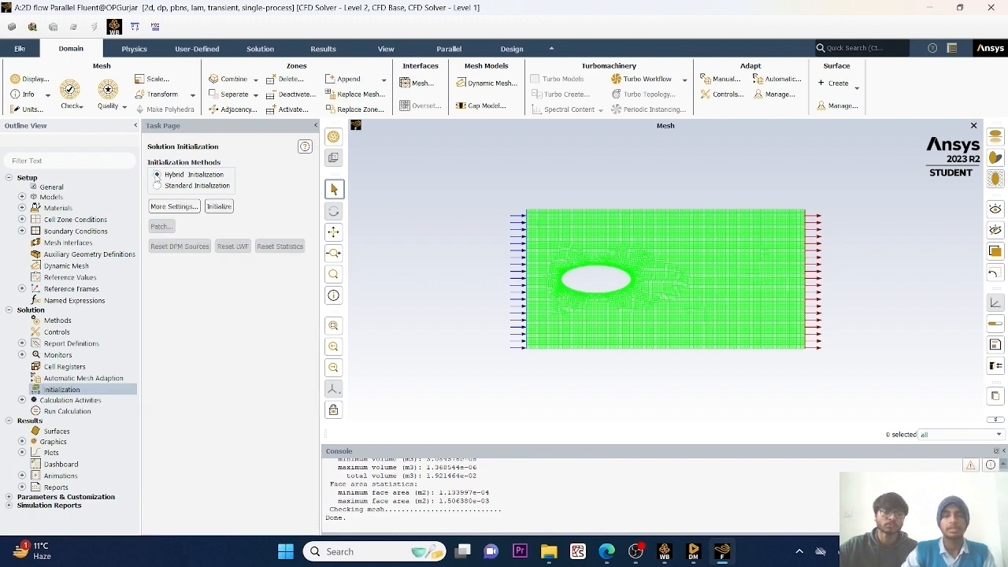
pyautogui.click(219, 207)
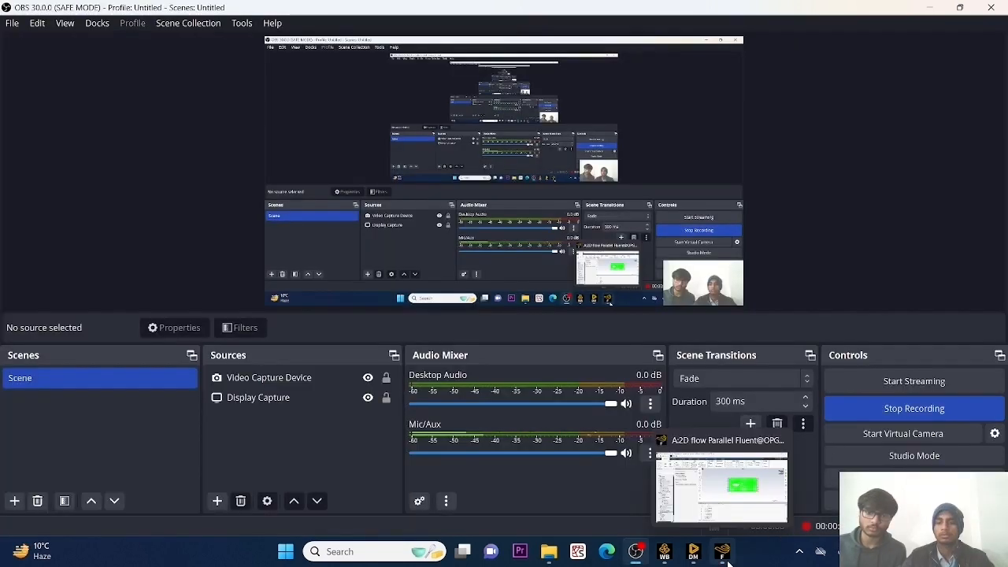
pyautogui.click(728, 562)
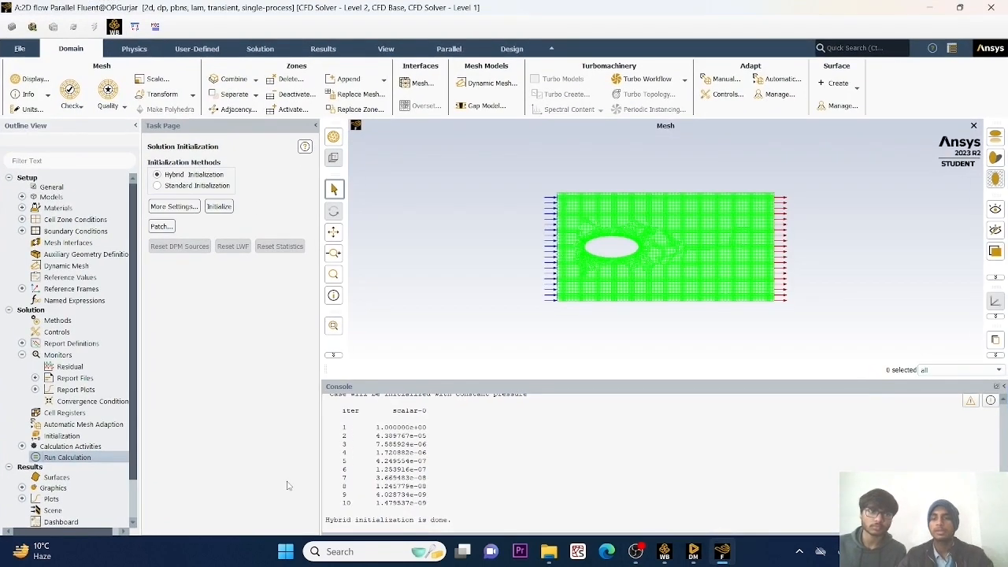
# Set the number of time steps to 80 and start the calculation.
pyautogui.doubleClick(74, 458)
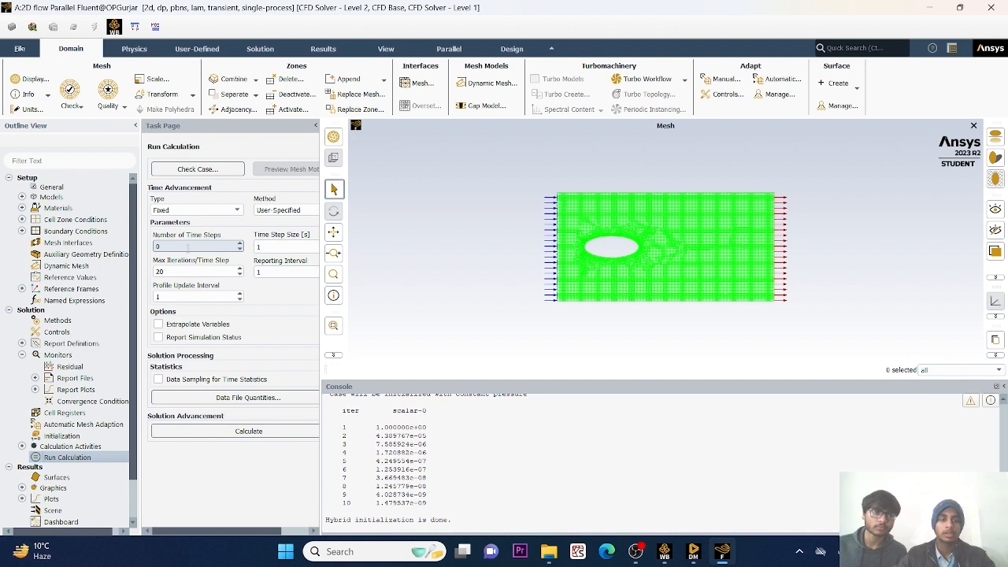
pyautogui.doubleClick(189, 247)
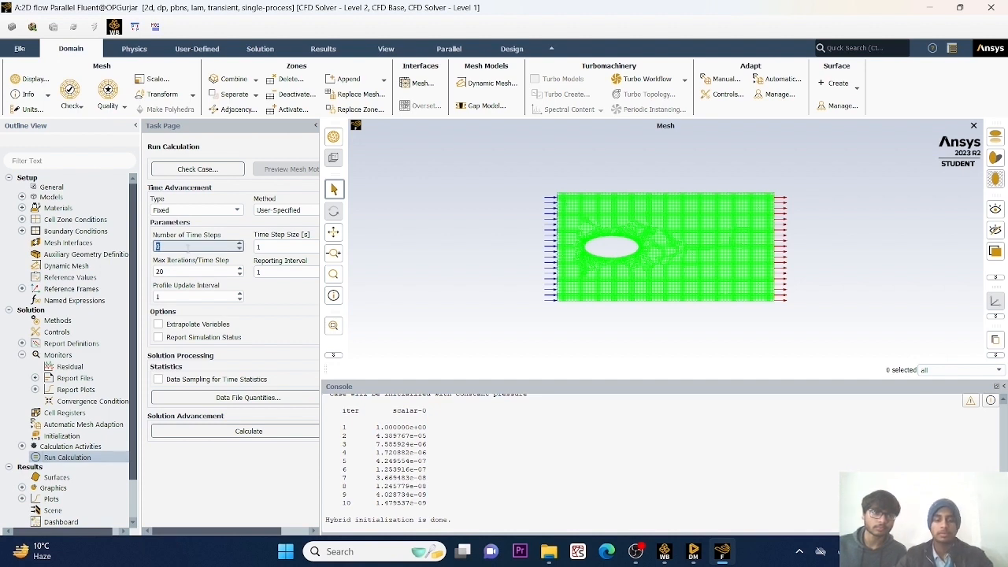
pyautogui.write('80')
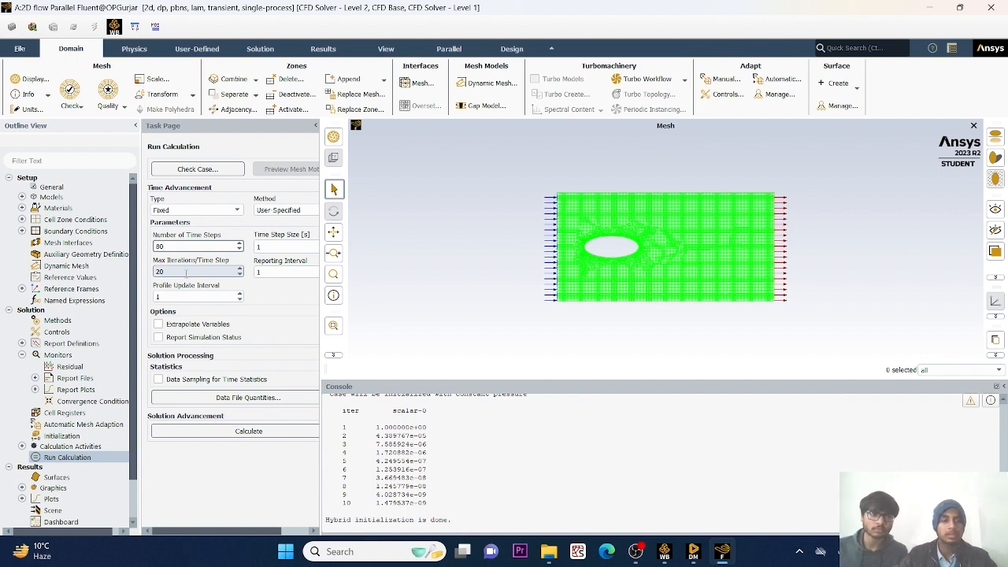
pyautogui.click(234, 430)
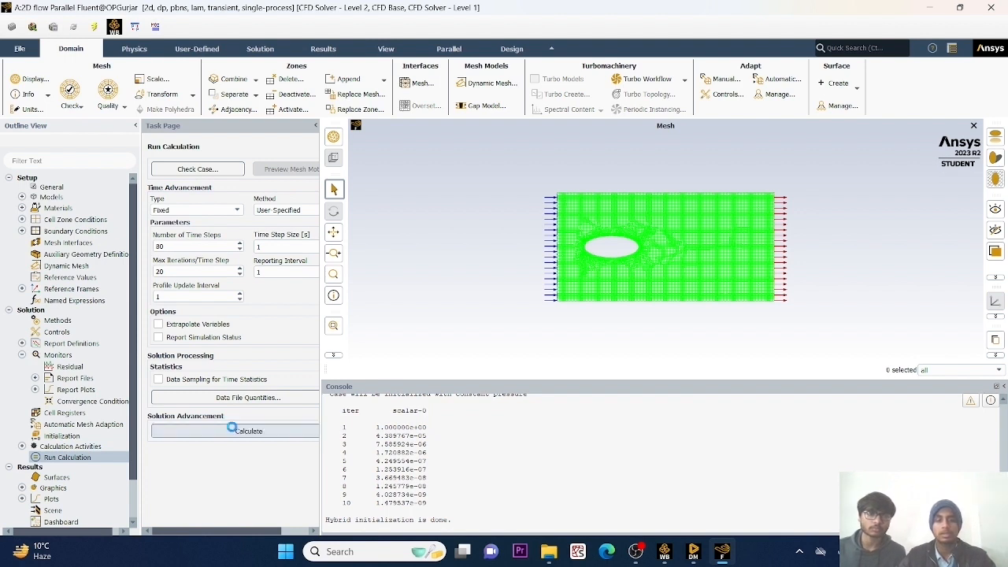
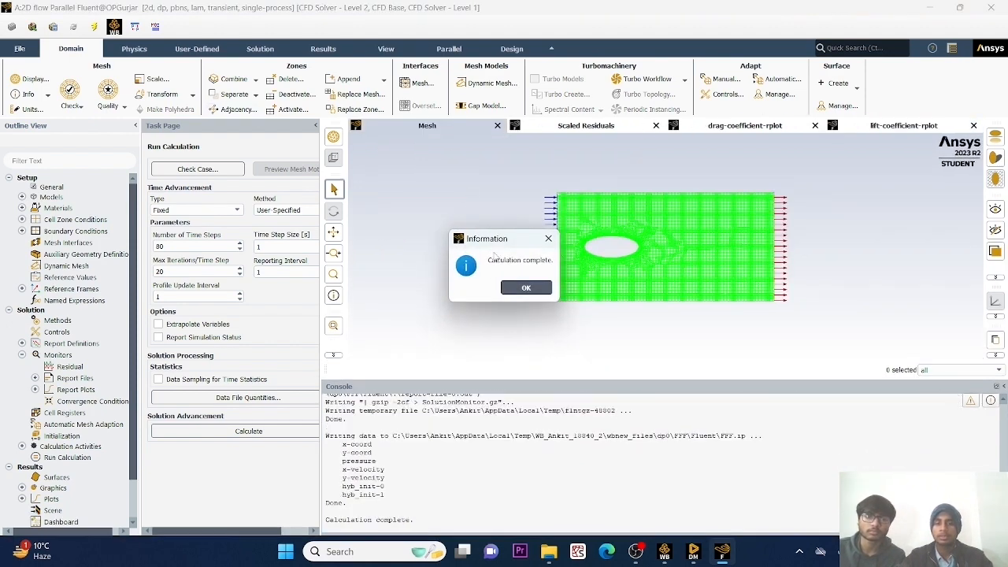
# Dismiss the calculation-complete notice and review the scaled residuals, drag coefficient and lift coefficient plots.
pyautogui.click(523, 288)
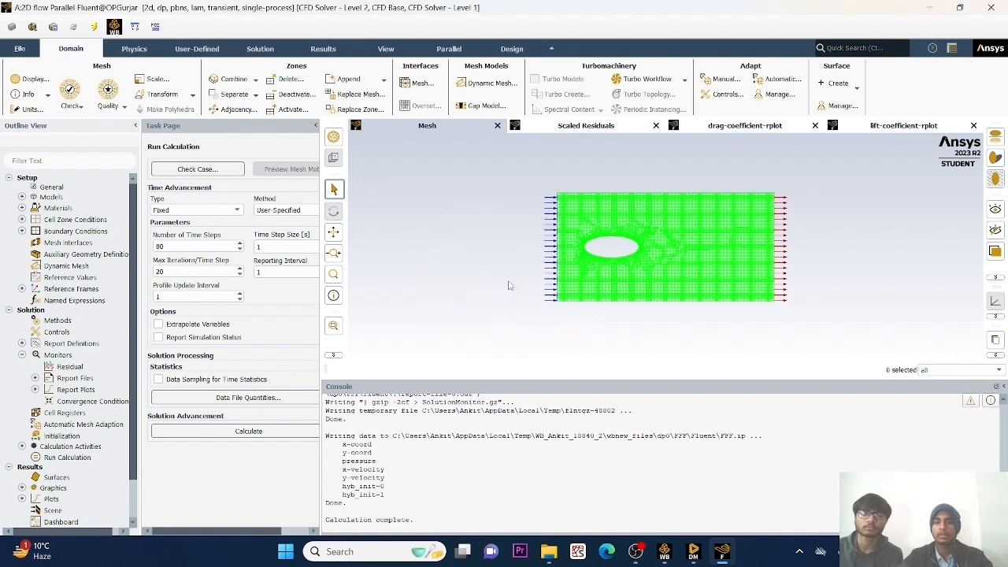
pyautogui.click(562, 131)
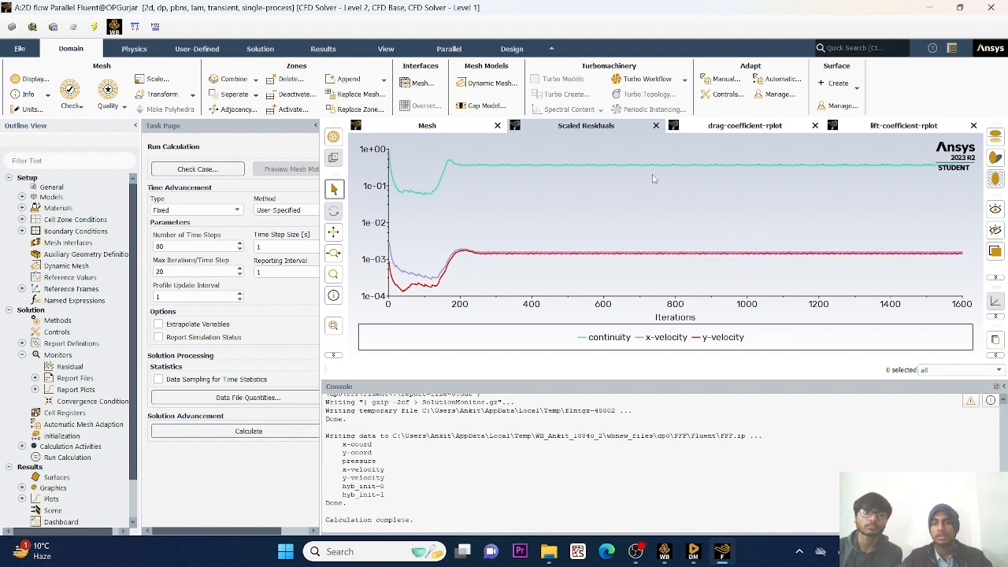
pyautogui.click(707, 125)
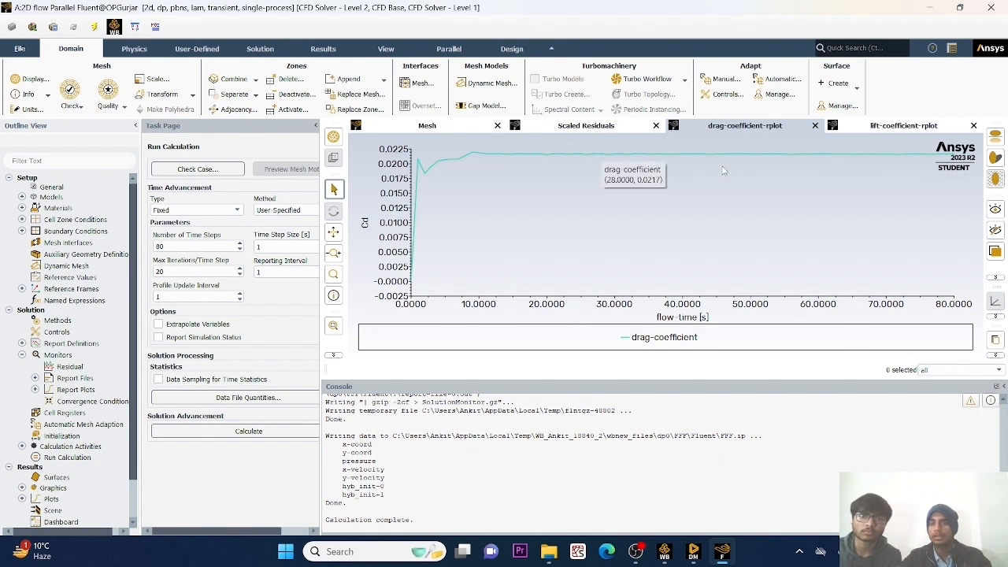
pyautogui.click(876, 126)
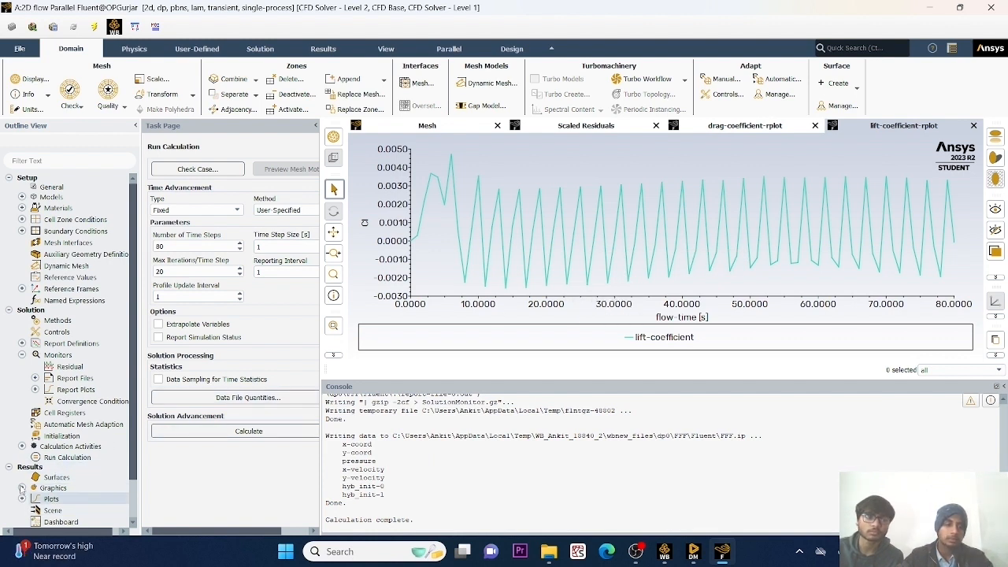
# Start a contour plot of Velocity Magnitude and select all surfaces, from geometry to wall1.
pyautogui.scroll(-2, 22, 489)
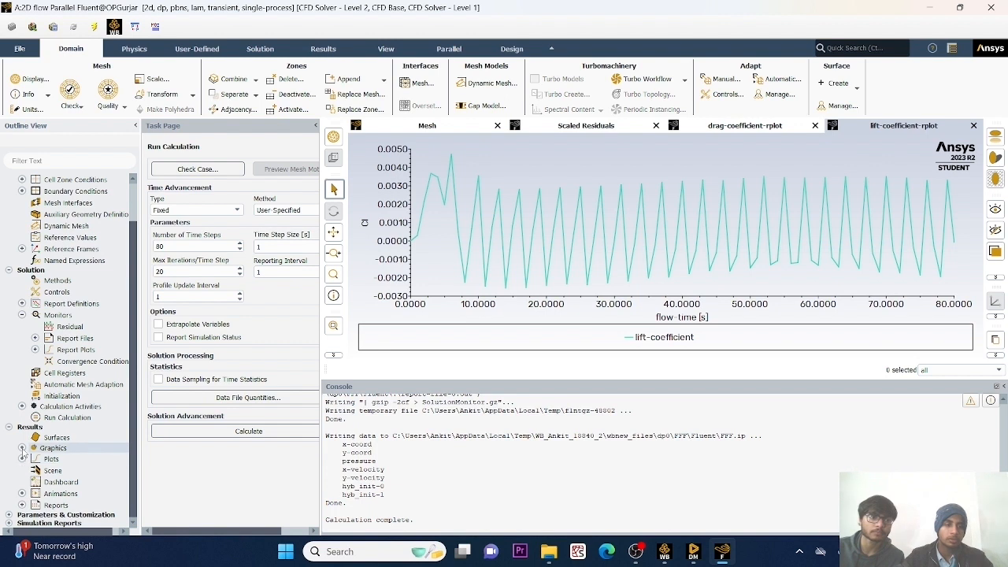
pyautogui.click(22, 448)
pyautogui.doubleClick(79, 470)
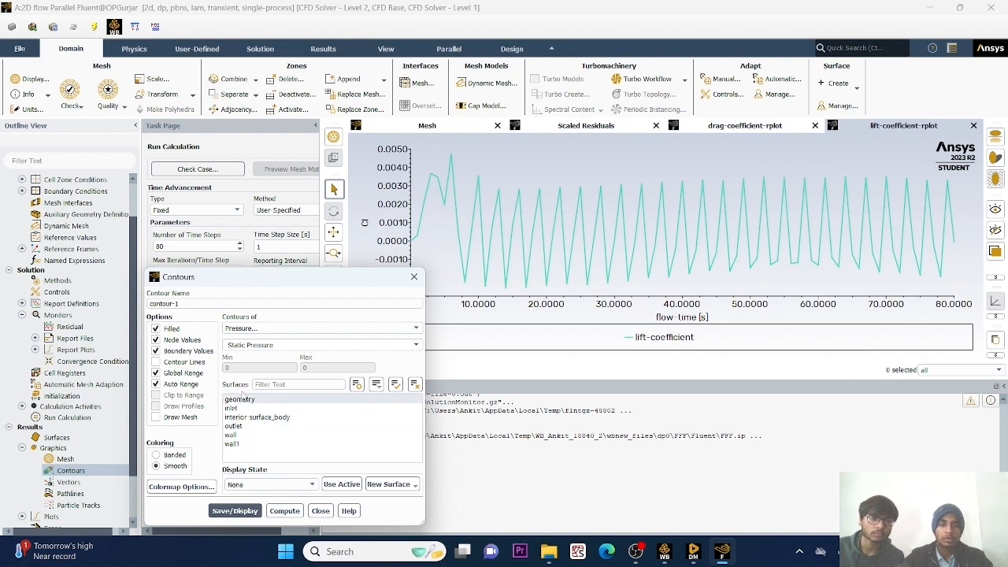
pyautogui.click(409, 329)
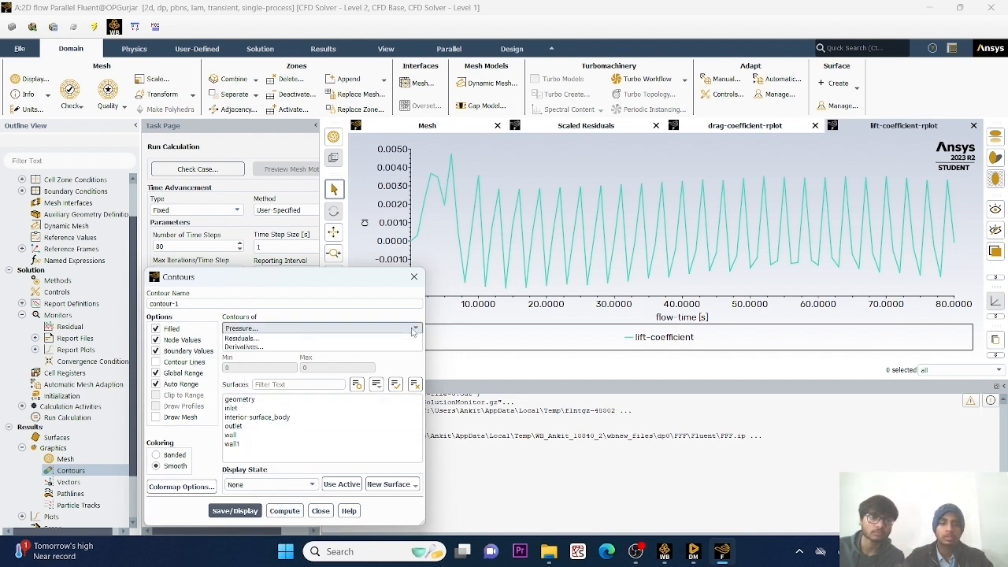
pyautogui.click(244, 355)
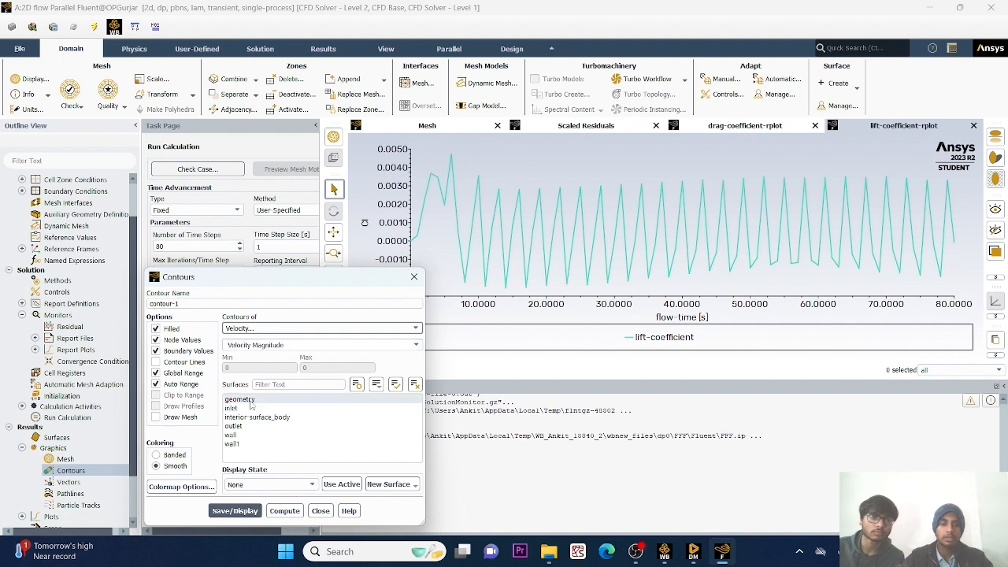
pyautogui.moveTo(251, 399); pyautogui.dragTo(188, 469)
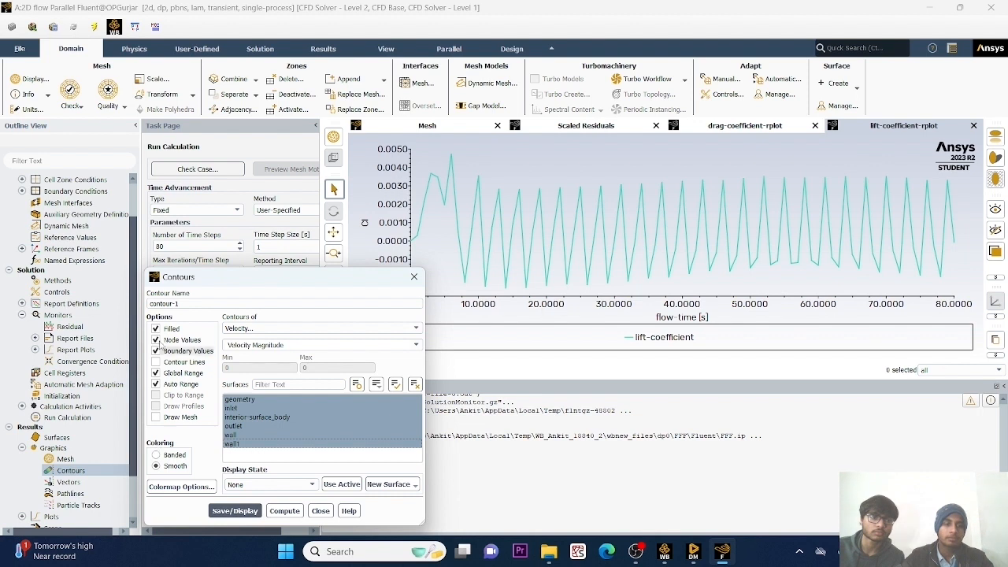
# Turn off filled contours, compute the velocity range, save and display the contour plot, and close its settings.
pyautogui.click(155, 329)
pyautogui.click(156, 362)
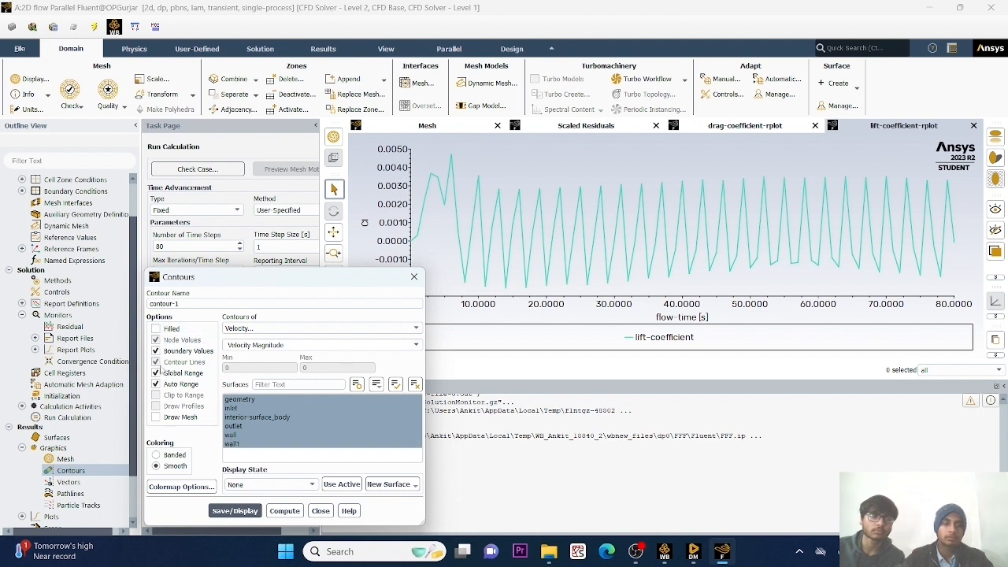
pyautogui.click(155, 383)
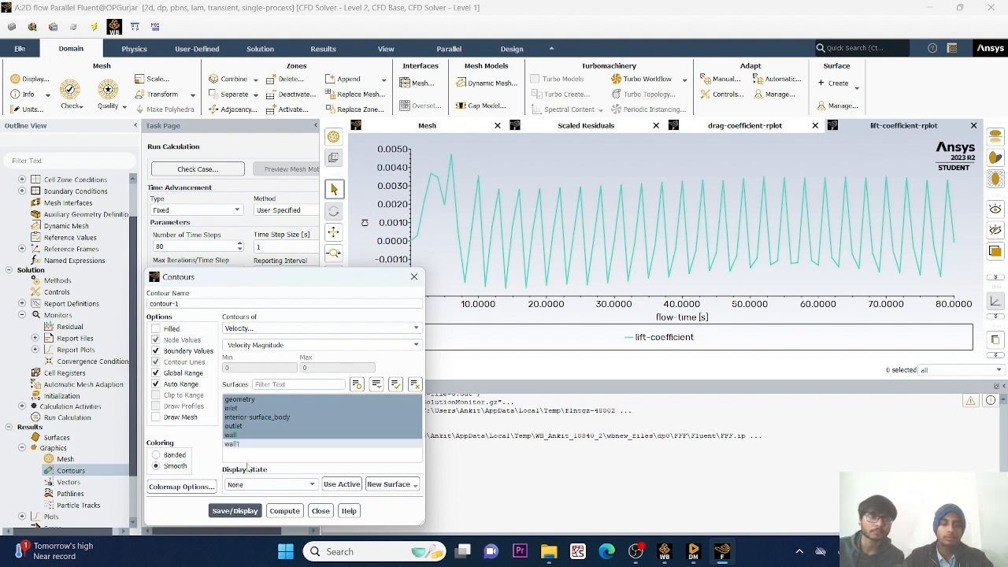
pyautogui.click(284, 511)
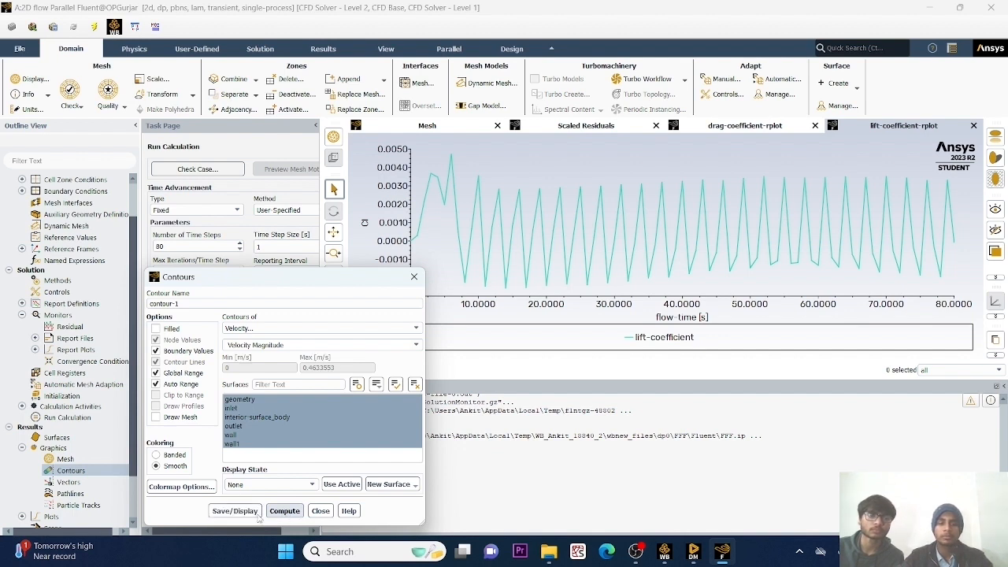
pyautogui.click(249, 515)
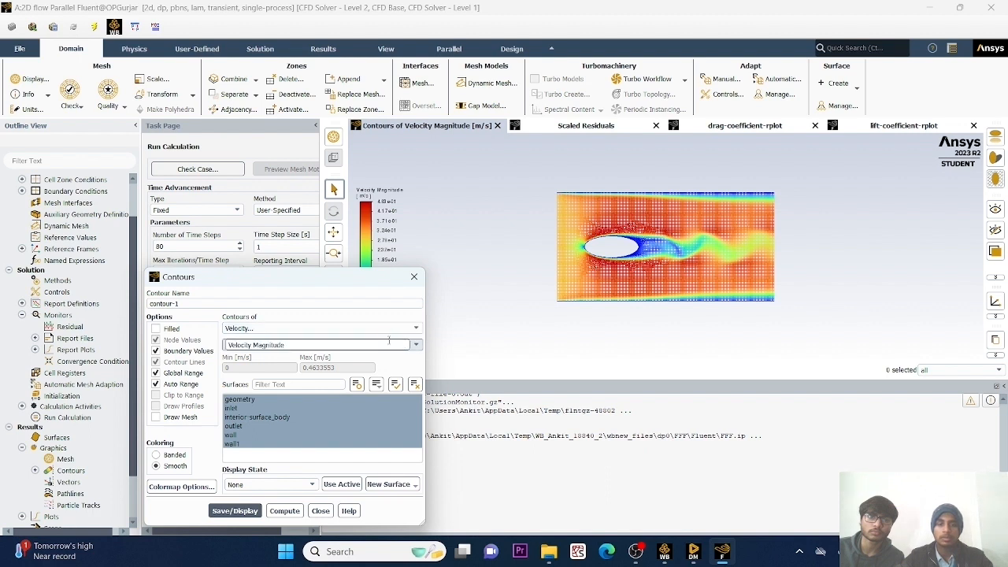
pyautogui.click(355, 345)
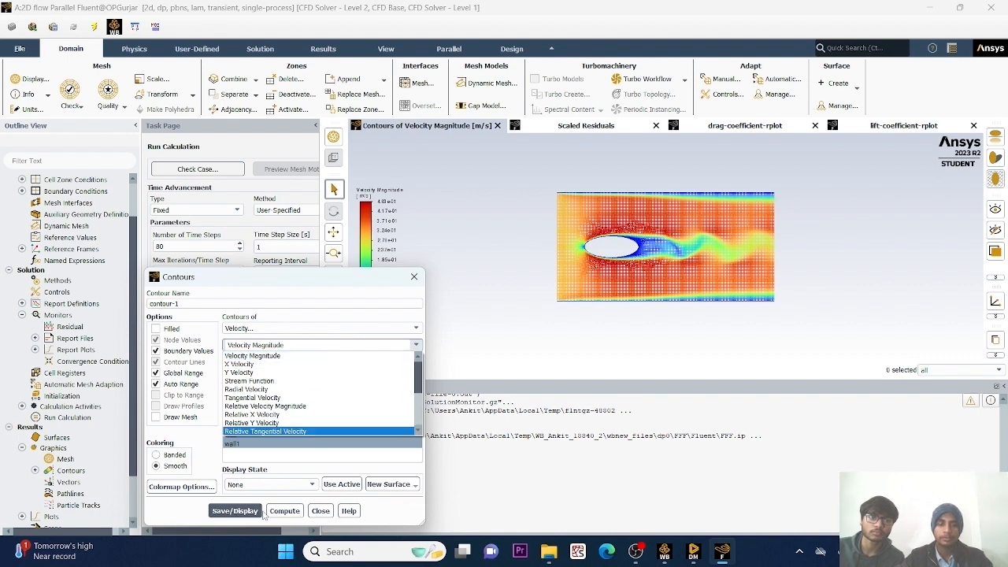
pyautogui.click(321, 511)
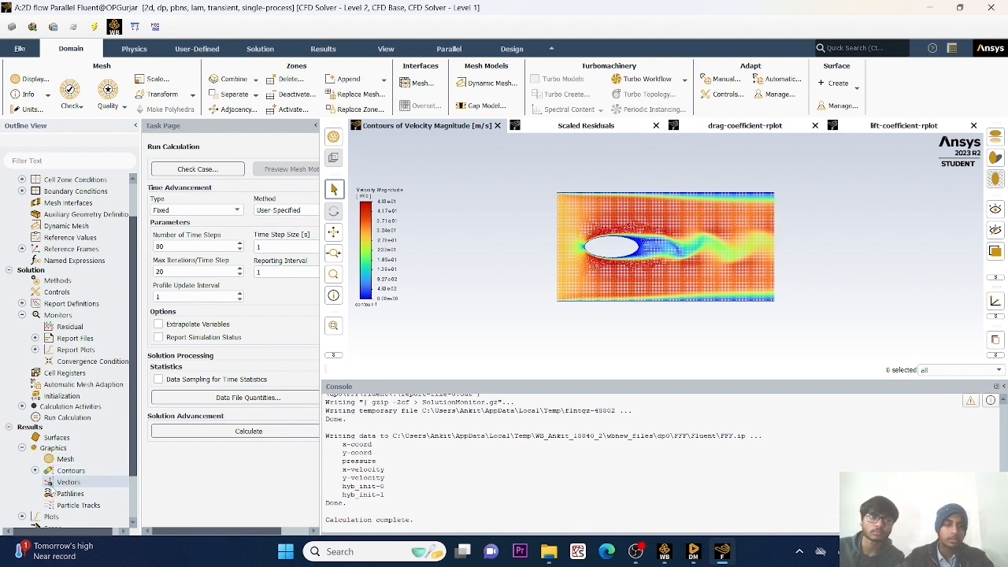
# Create a velocity vector plot coloured by Velocity Magnitude on all surfaces, compute its range, display it and close its settings.
pyautogui.doubleClick(53, 484)
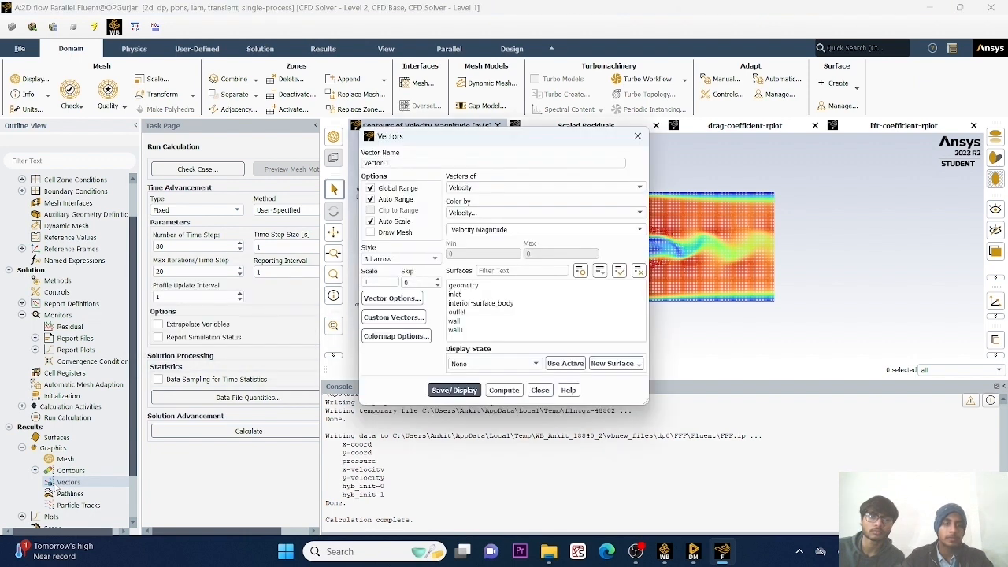
pyautogui.moveTo(497, 286); pyautogui.dragTo(494, 339)
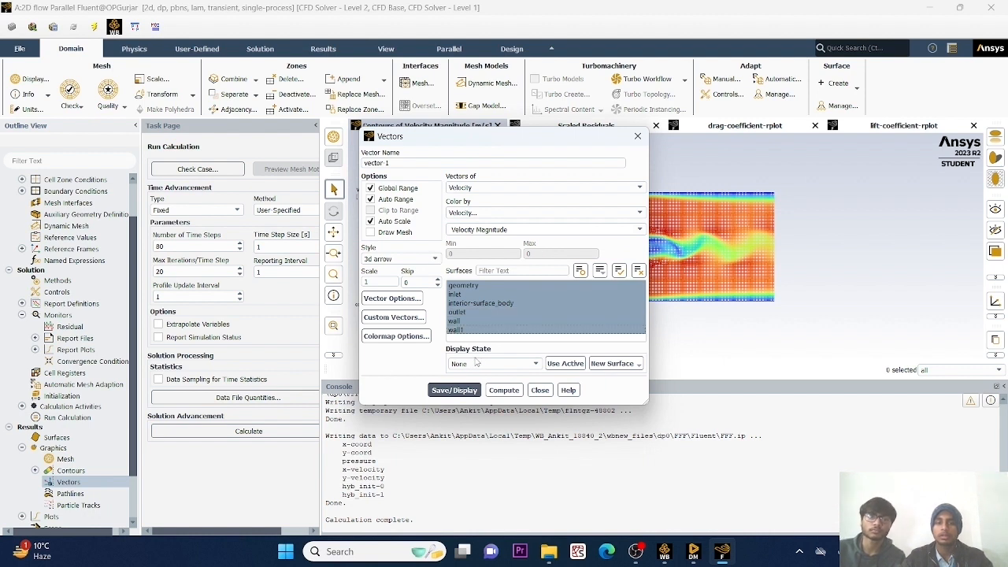
pyautogui.click(501, 390)
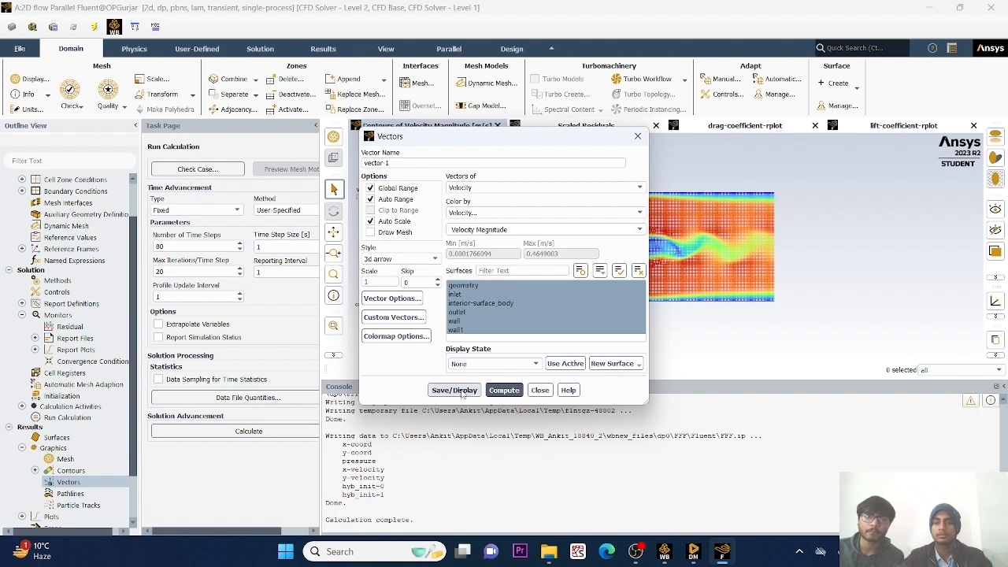
pyautogui.click(461, 390)
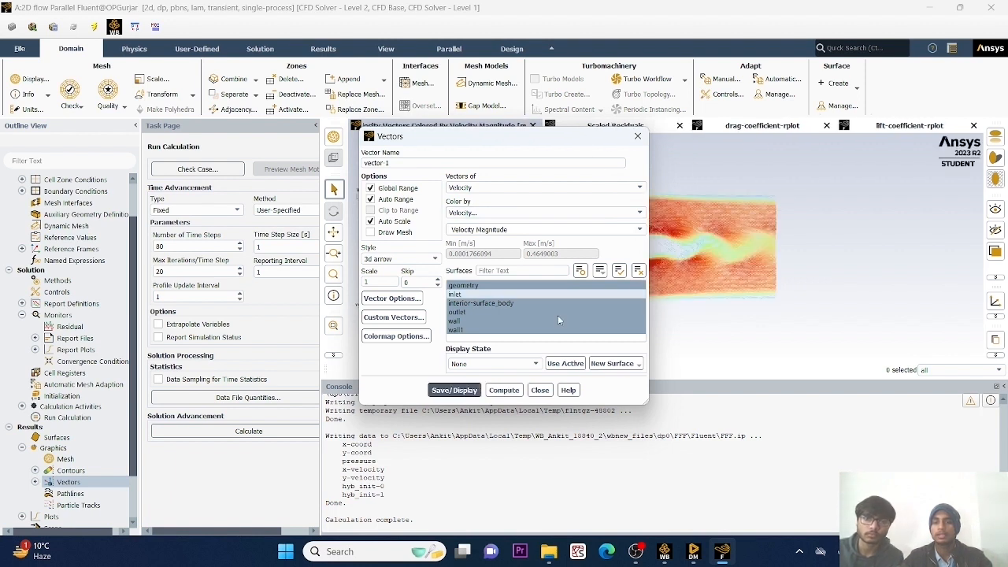
pyautogui.click(540, 391)
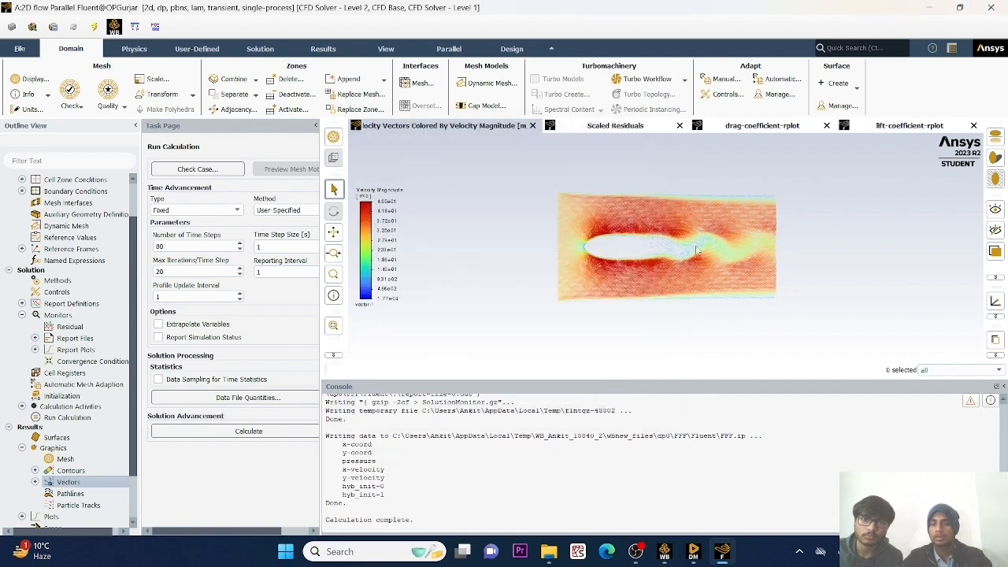
# Examine the velocity vectors in the wake behind the ellipse up close and across the whole domain in an enlarged graphics area.
pyautogui.scroll(6, 696, 252)
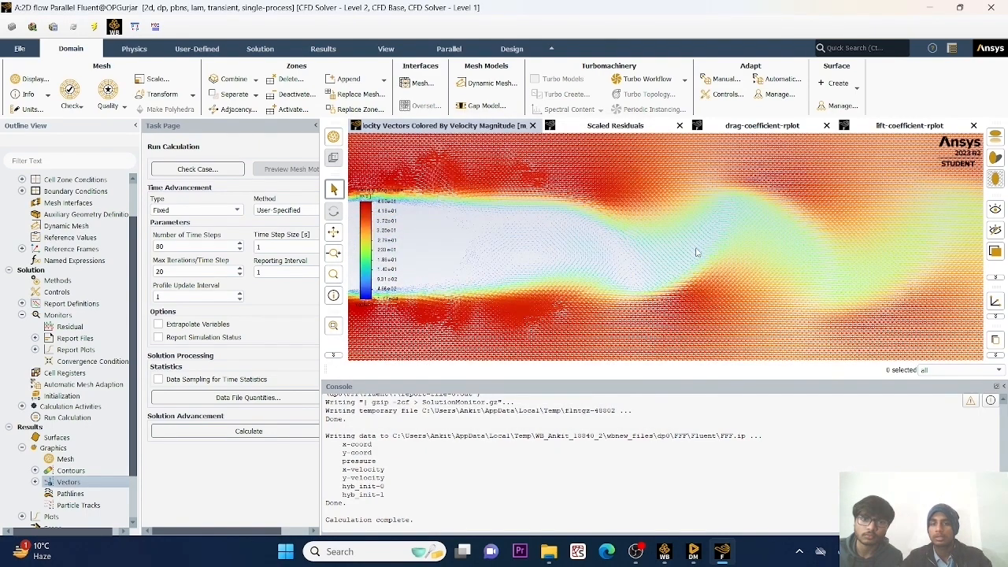
pyautogui.scroll(2, 696, 251)
pyautogui.scroll(3, 696, 251)
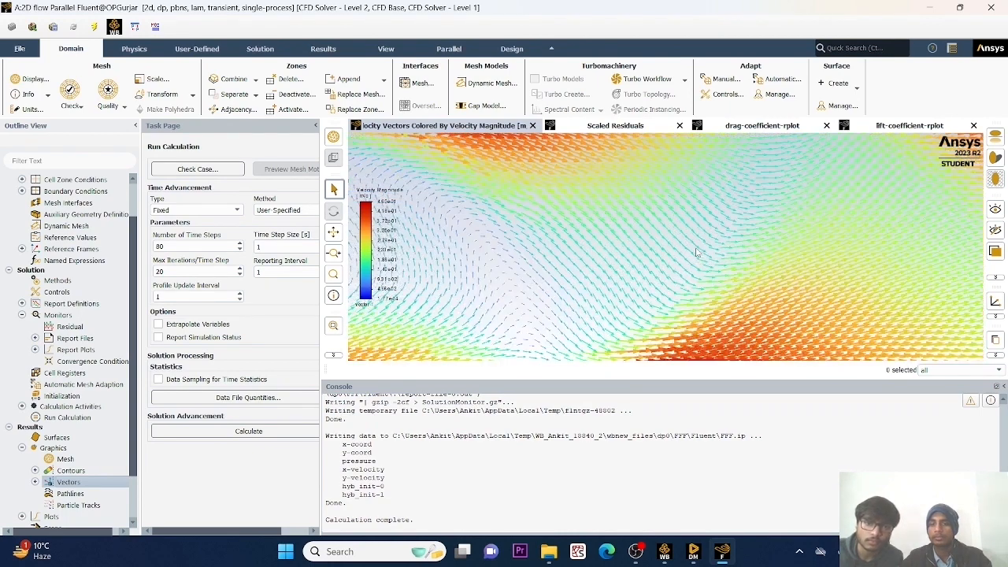
pyautogui.scroll(4, 696, 251)
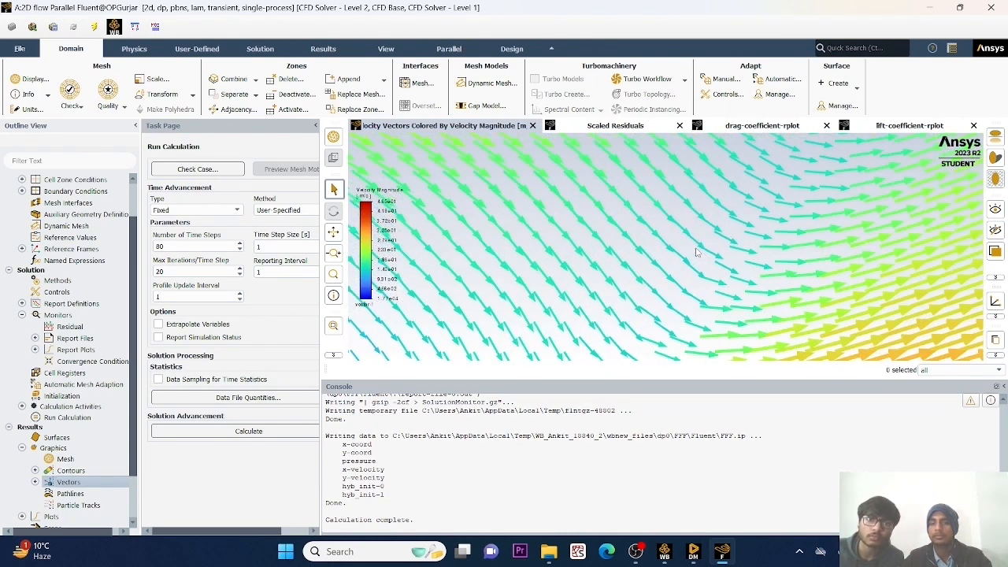
pyautogui.scroll(-3, 696, 251)
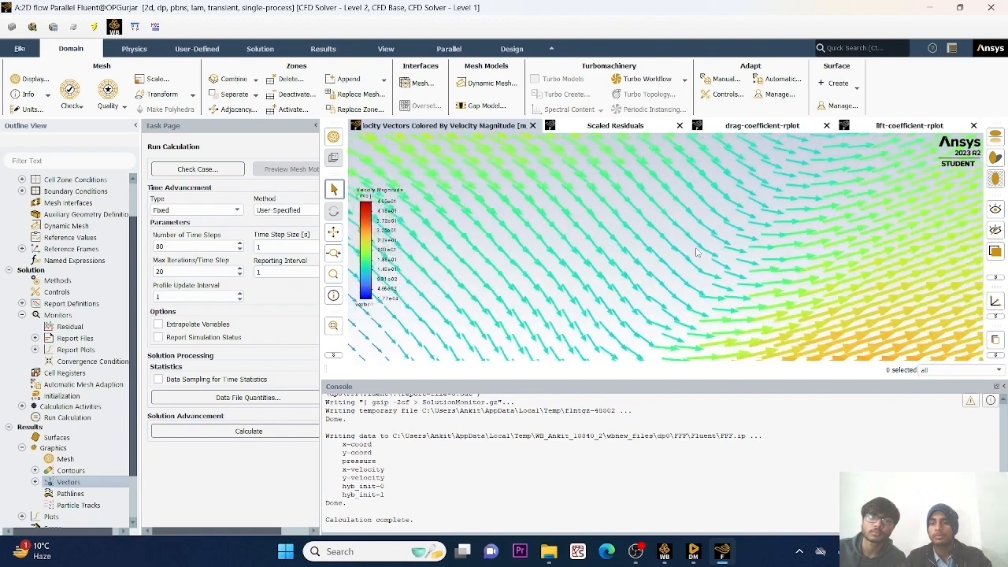
pyautogui.scroll(-4, 696, 252)
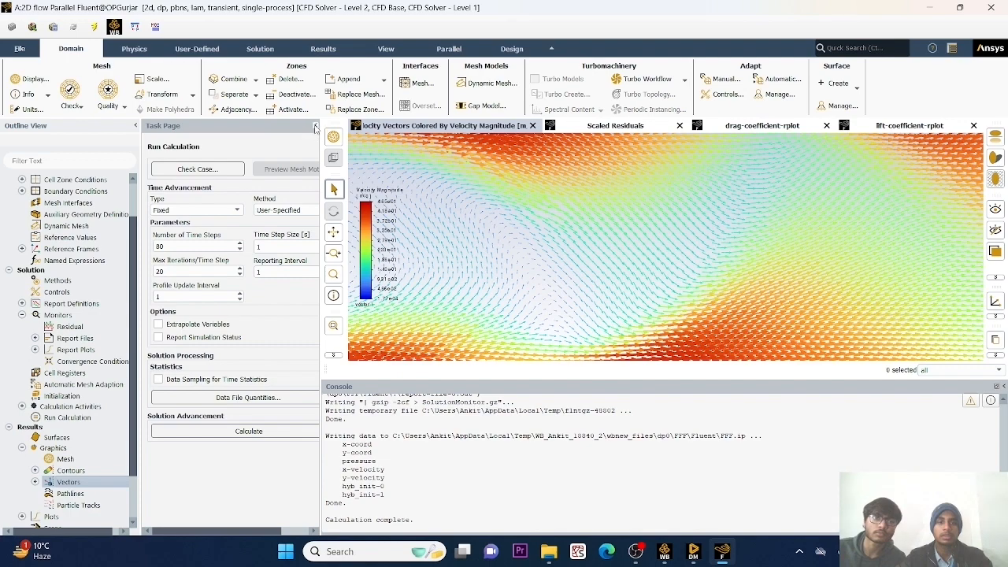
pyautogui.click(315, 126)
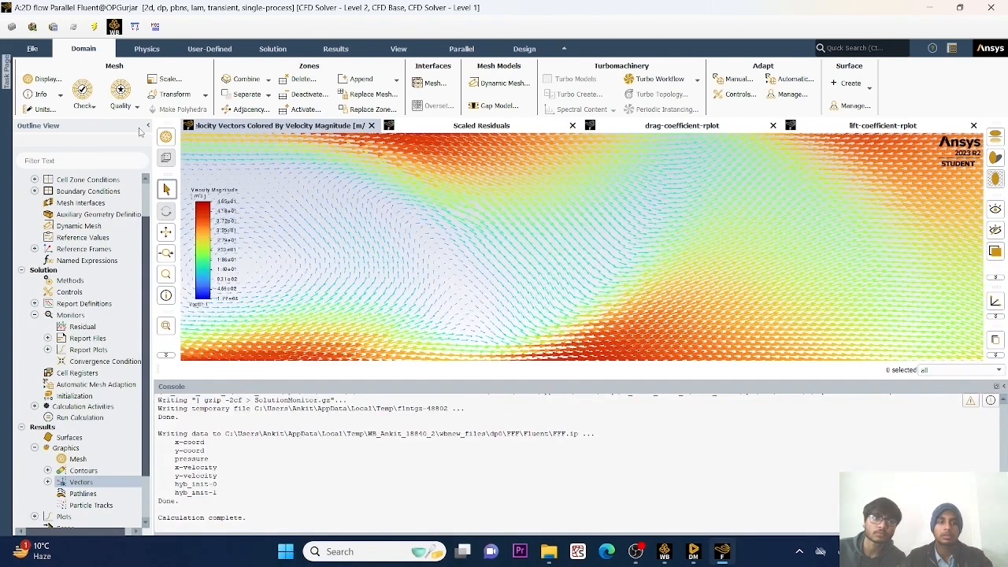
pyautogui.click(147, 126)
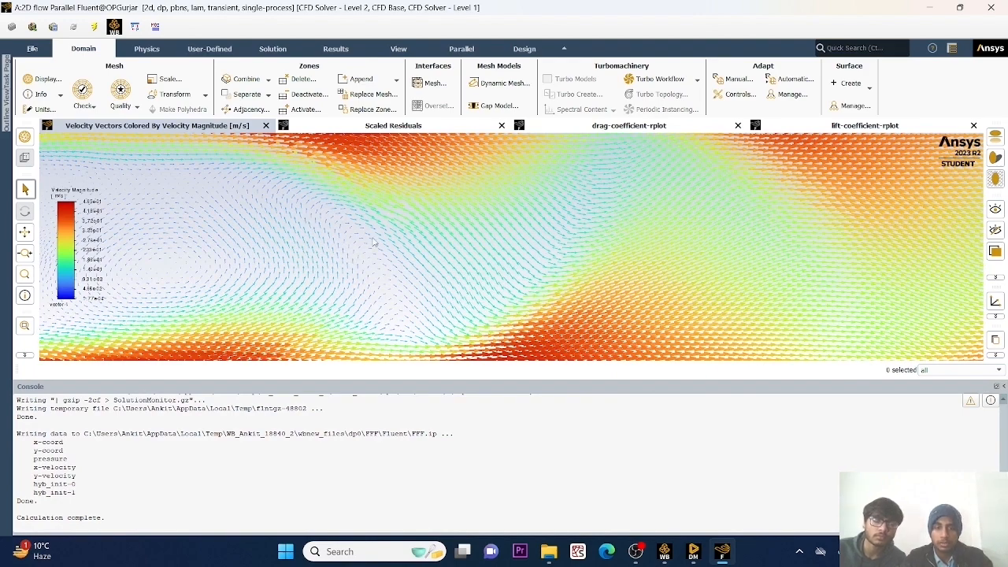
pyautogui.scroll(2, 386, 244)
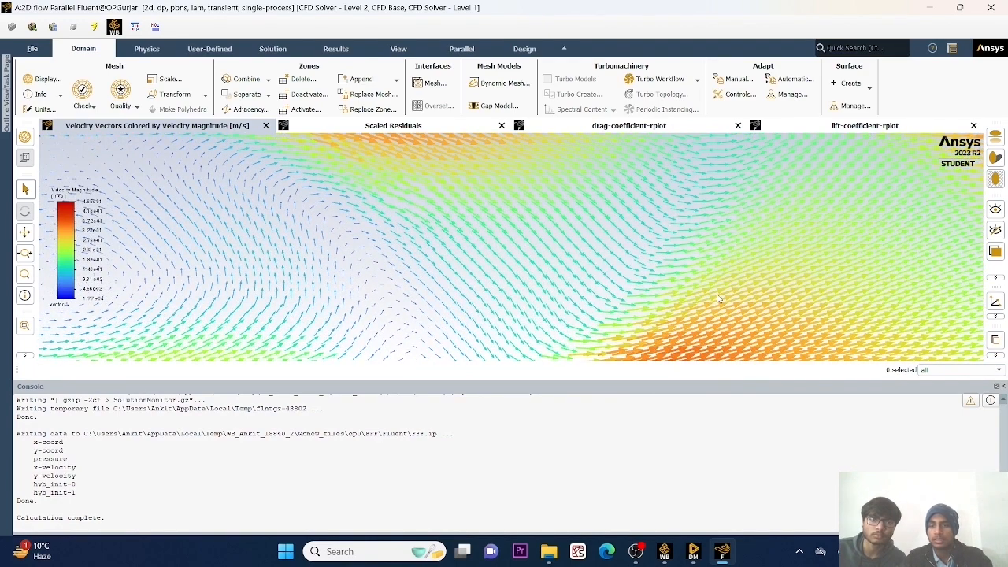
pyautogui.scroll(-5, 491, 274)
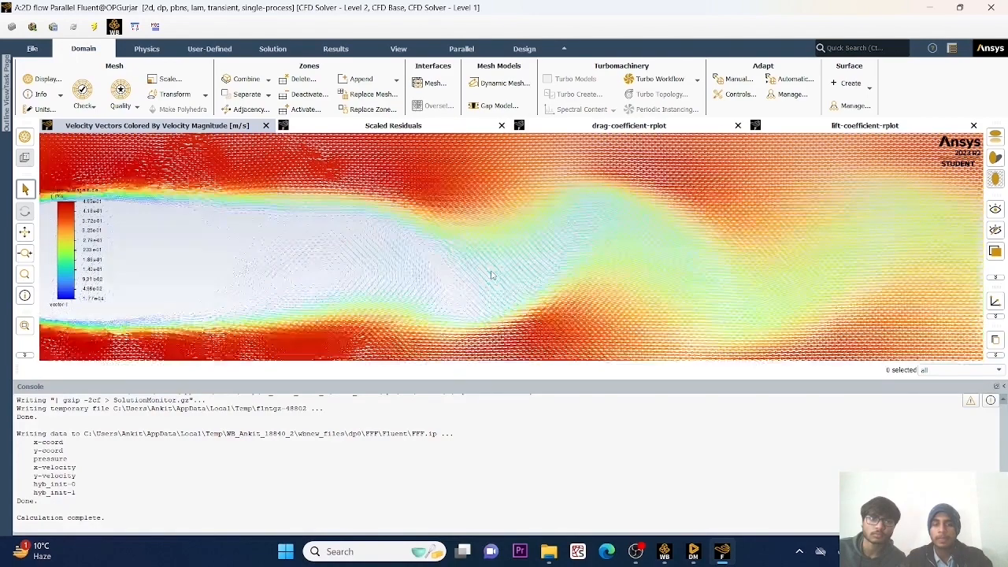
pyautogui.scroll(-4, 491, 274)
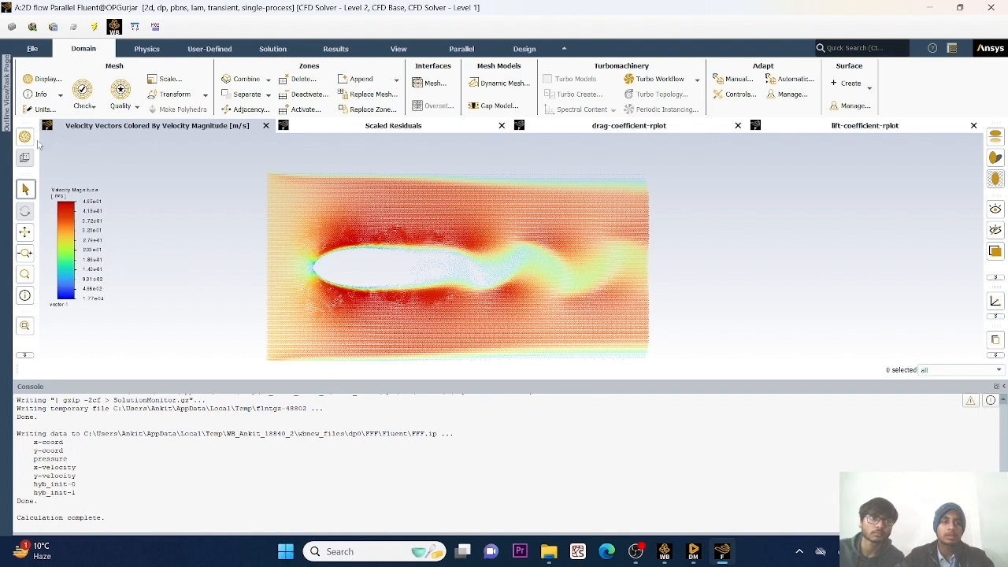
pyautogui.click(6, 111)
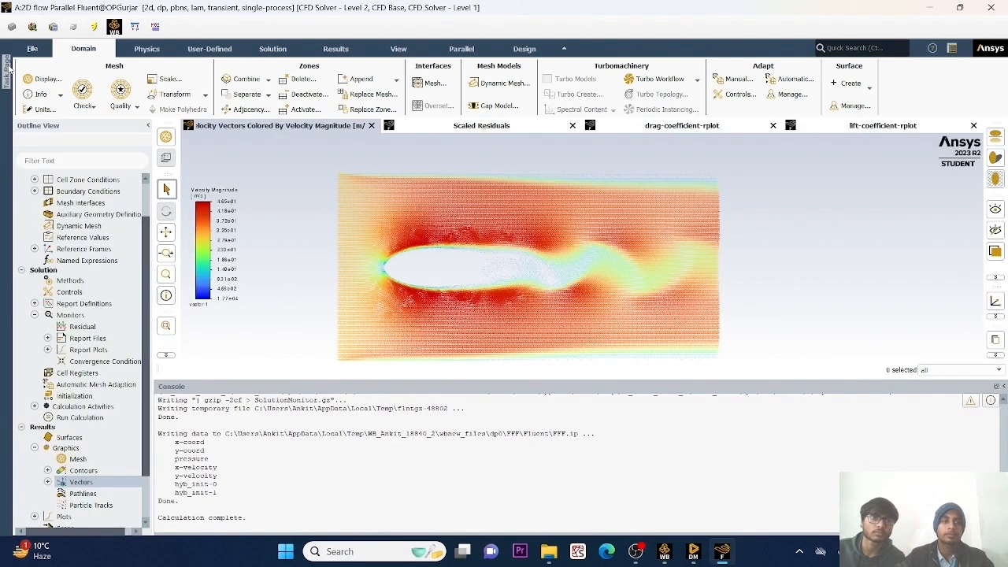
pyautogui.click(6, 85)
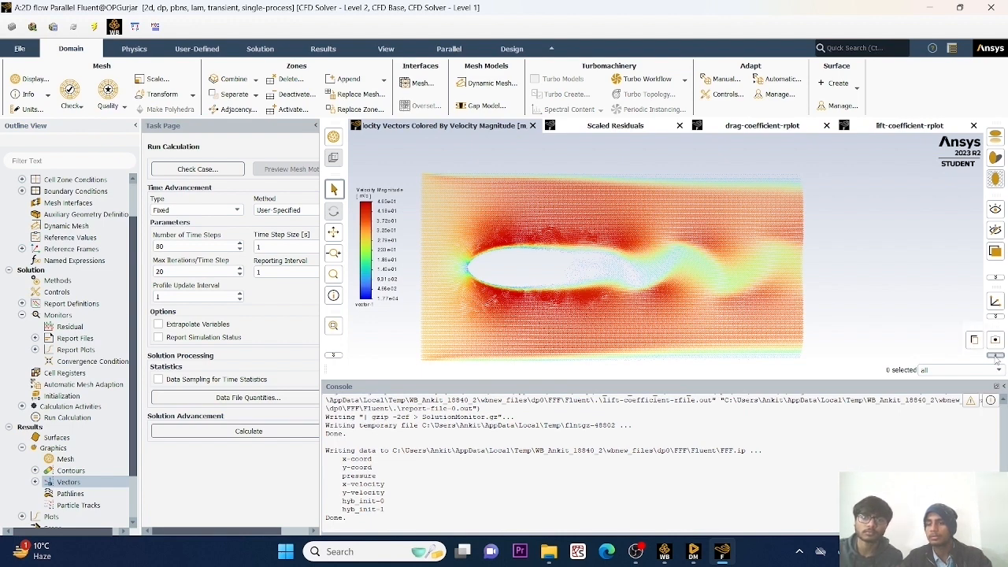
# Start saving the velocity vector plot as a colour PNG picture and choose the Desktop folder as its location.
pyautogui.click(996, 340)
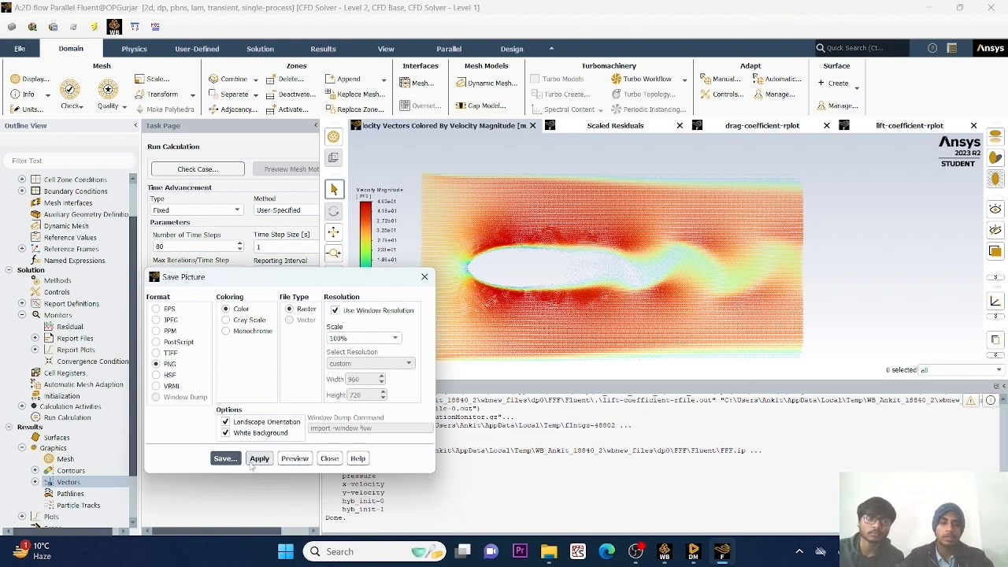
pyautogui.click(217, 458)
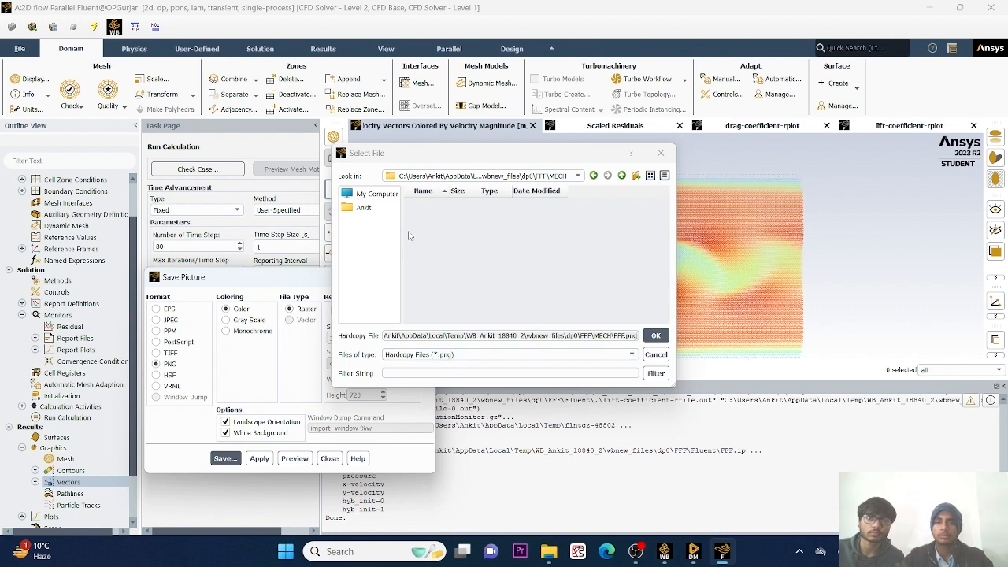
pyautogui.click(370, 194)
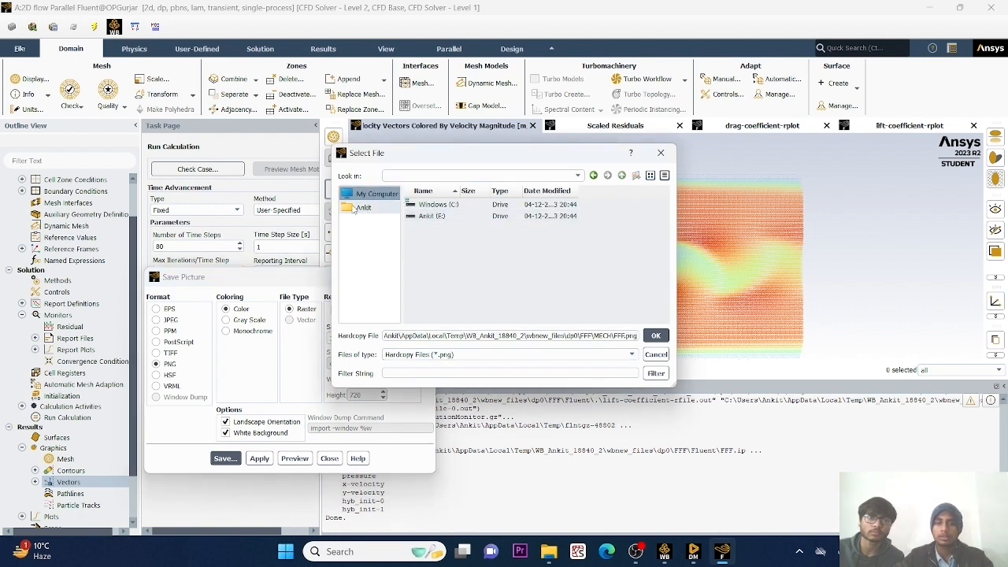
pyautogui.click(360, 208)
pyautogui.scroll(-3, 454, 251)
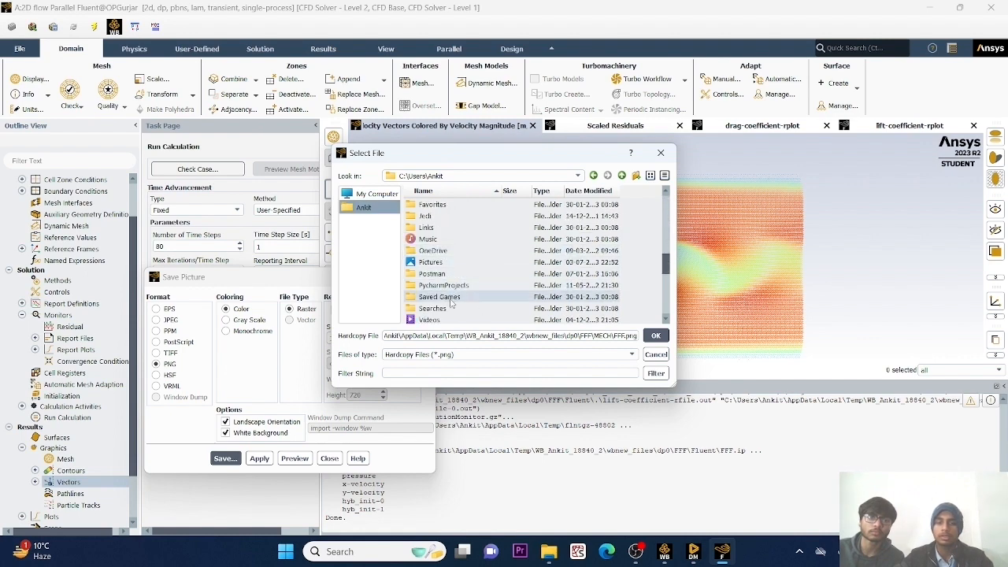
pyautogui.scroll(-5, 453, 312)
pyautogui.scroll(5, 454, 312)
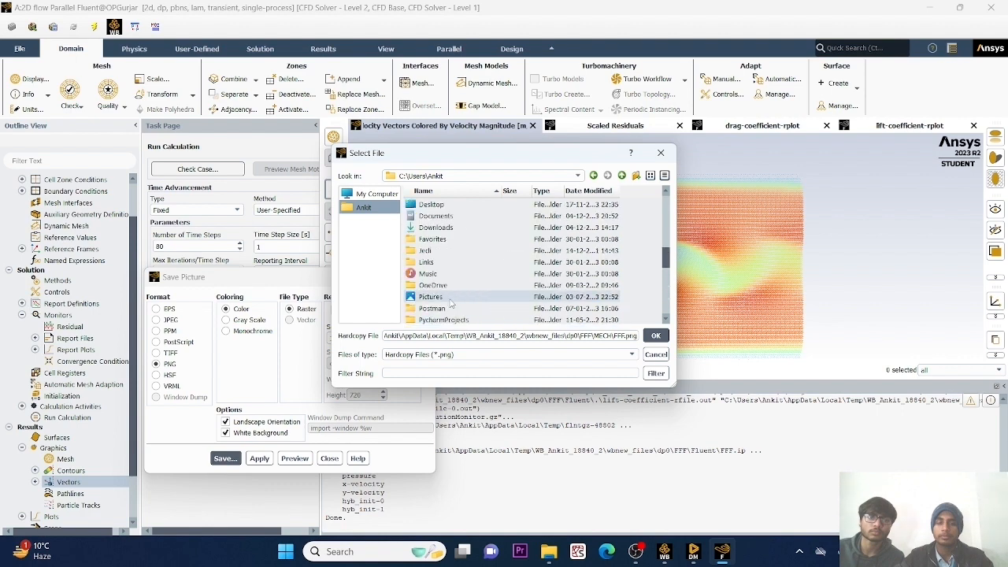
pyautogui.click(438, 209)
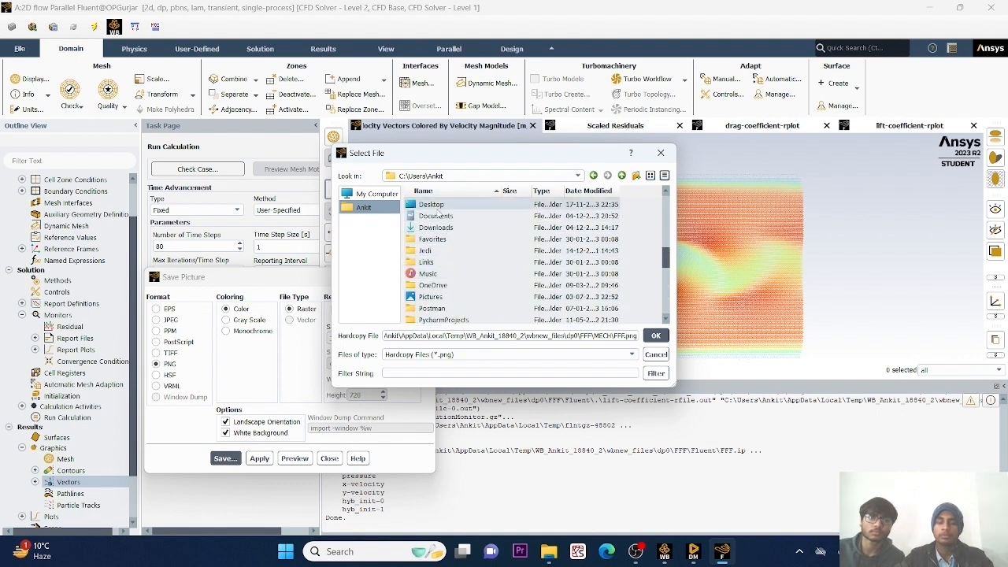
pyautogui.doubleClick(437, 207)
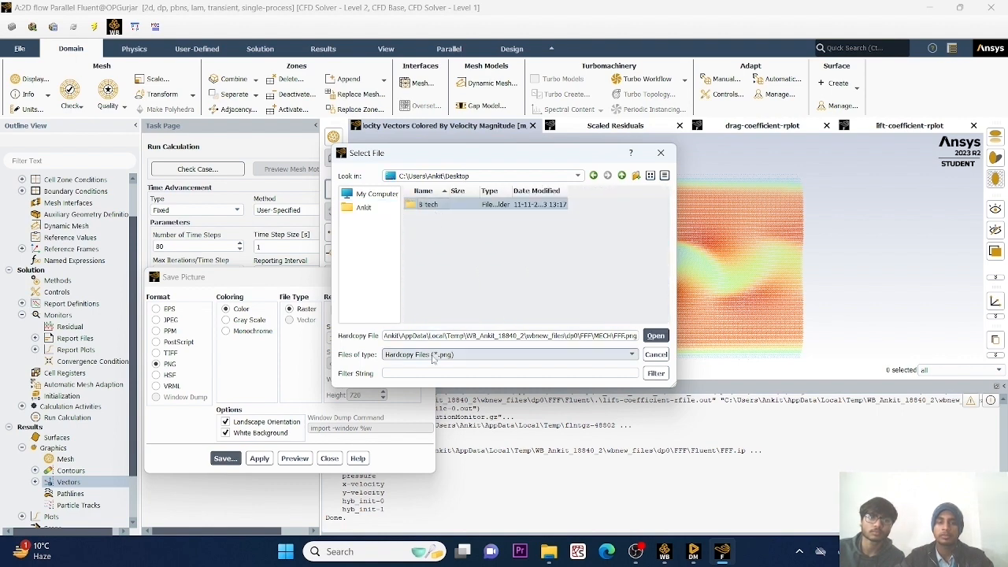
# Name the picture file velocity-vector, save it and close the picture-saving settings.
pyautogui.click(402, 335)
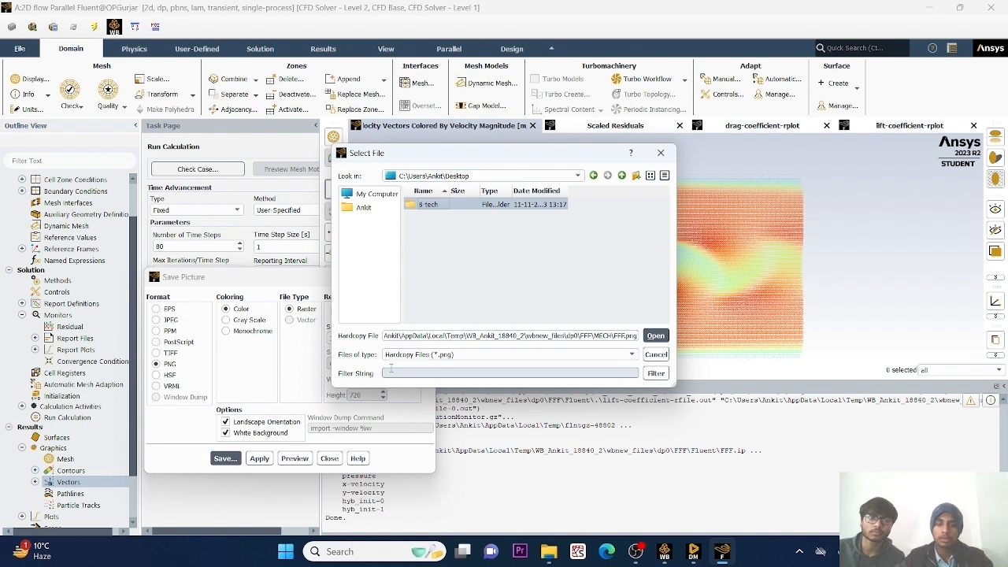
pyautogui.tripleClick(402, 336)
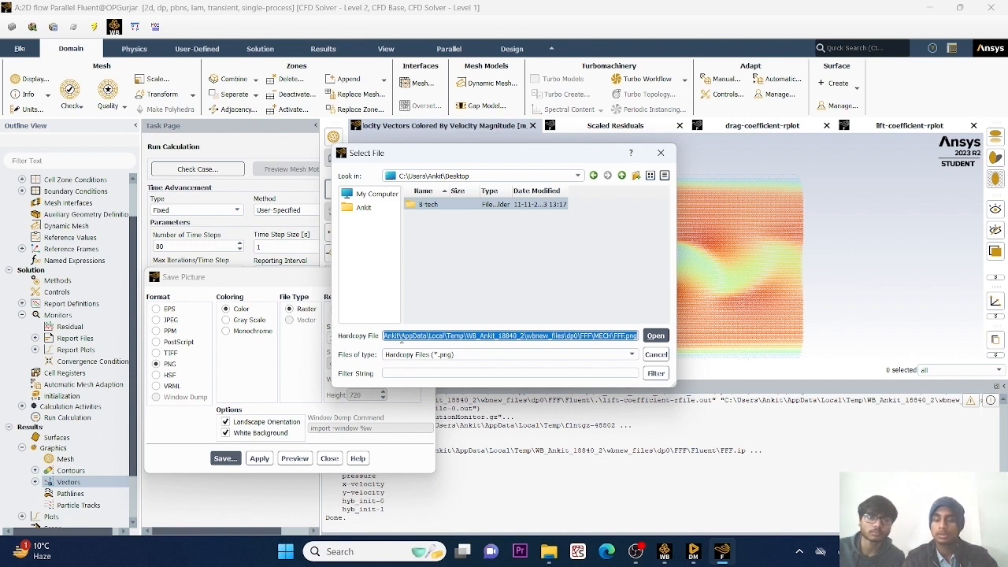
pyautogui.write('v')
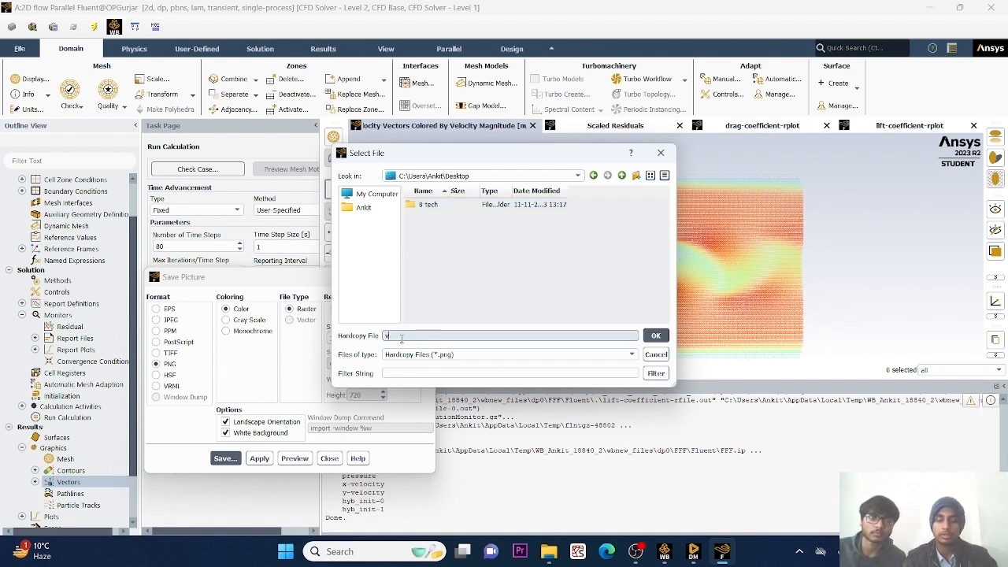
pyautogui.write('elocity-vector')
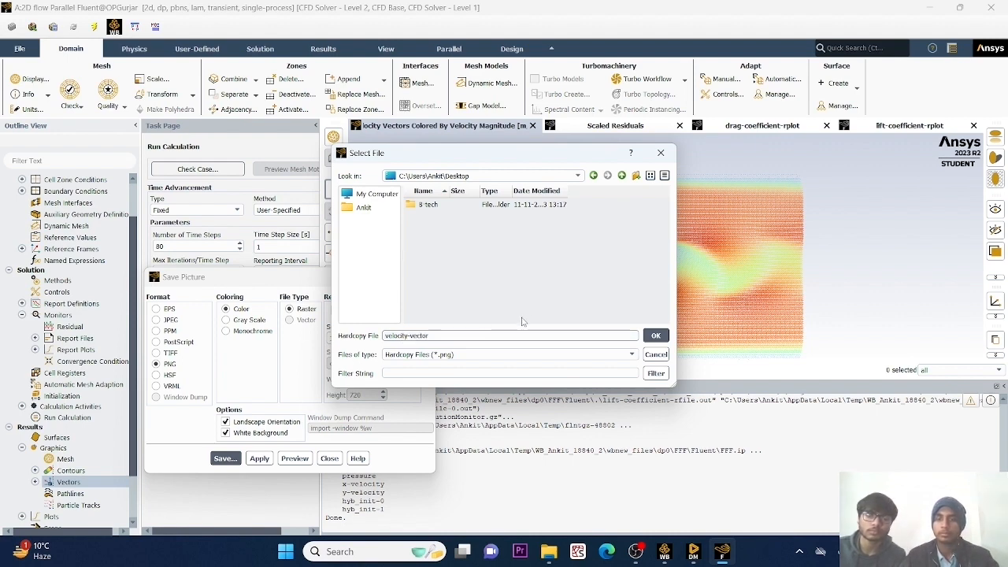
pyautogui.click(657, 336)
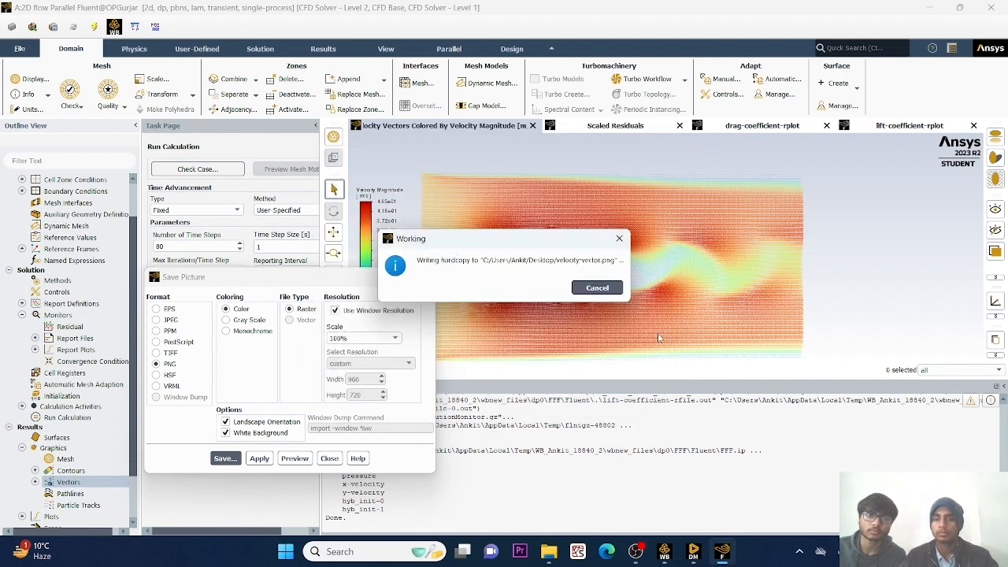
pyautogui.click(324, 462)
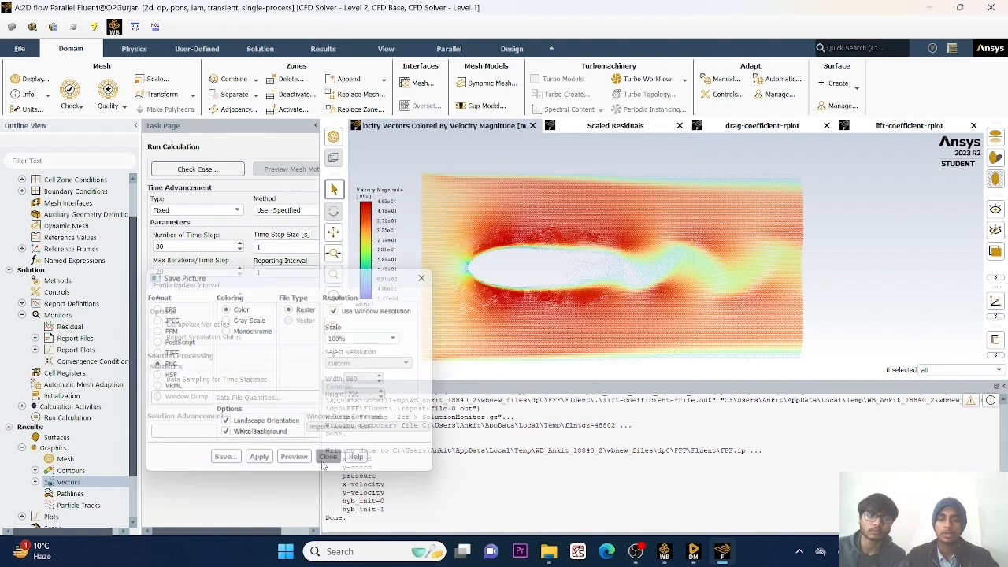
# Open the saved velocity-vector.png from the desktop and examine the vectors around the ellipse and its wake, enlarged and at full size.
pyautogui.click(930, 7)
pyautogui.click(930, 6)
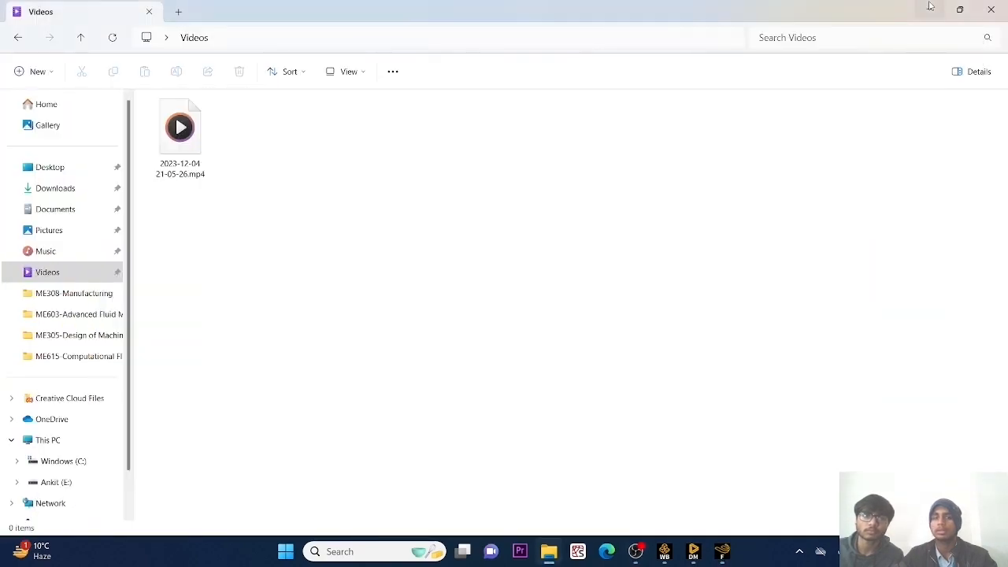
pyautogui.click(930, 6)
pyautogui.click(930, 6)
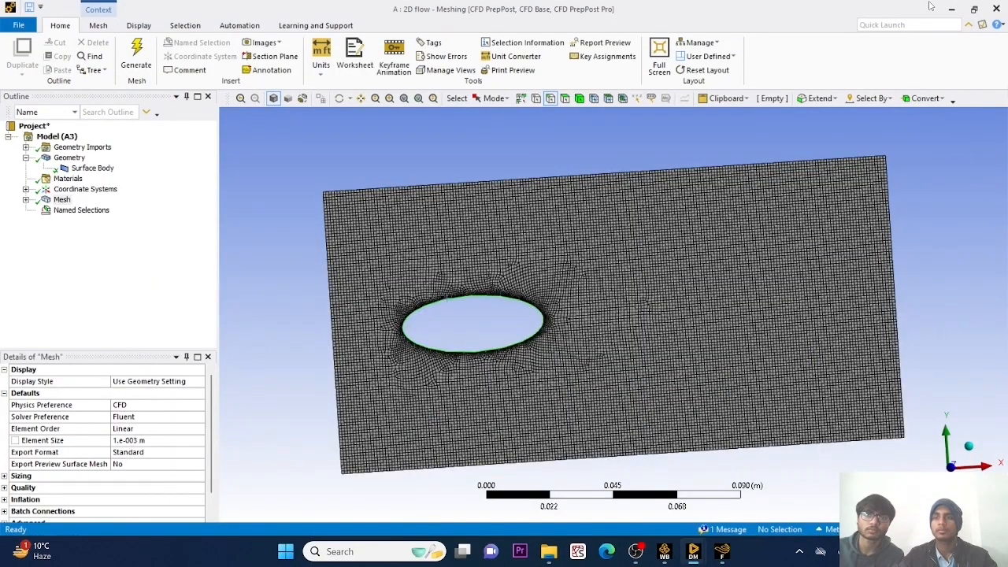
pyautogui.click(960, 7)
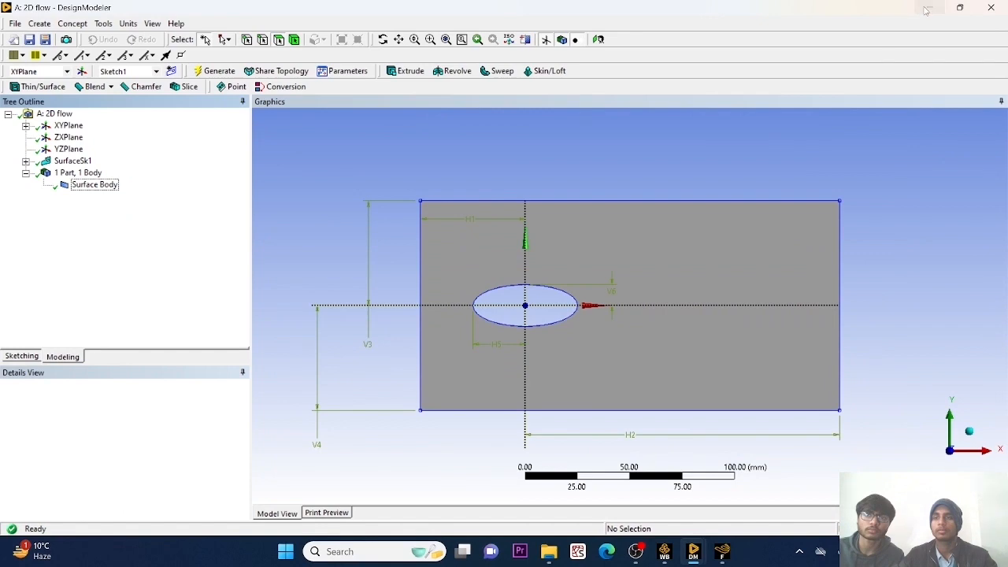
pyautogui.click(927, 8)
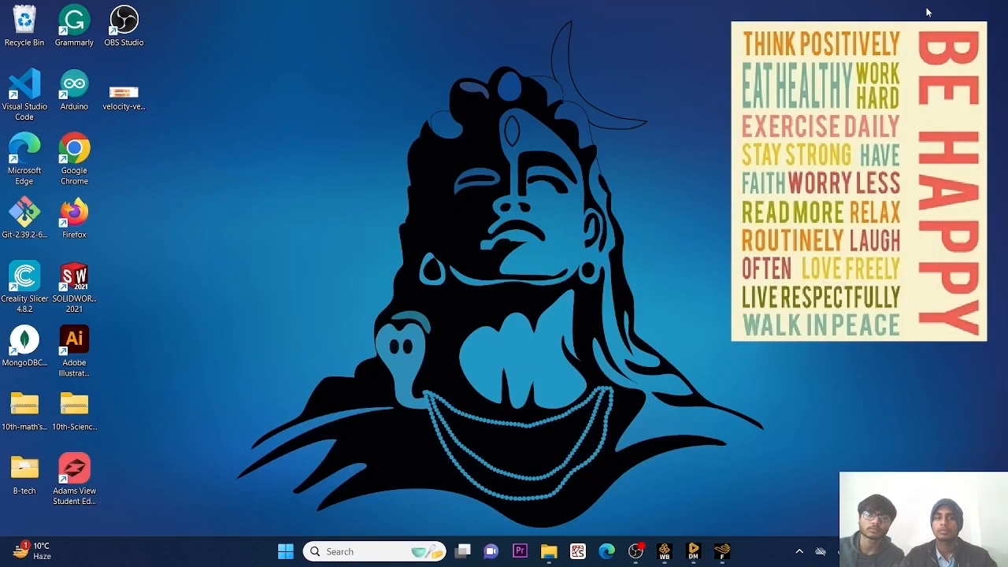
pyautogui.click(130, 97)
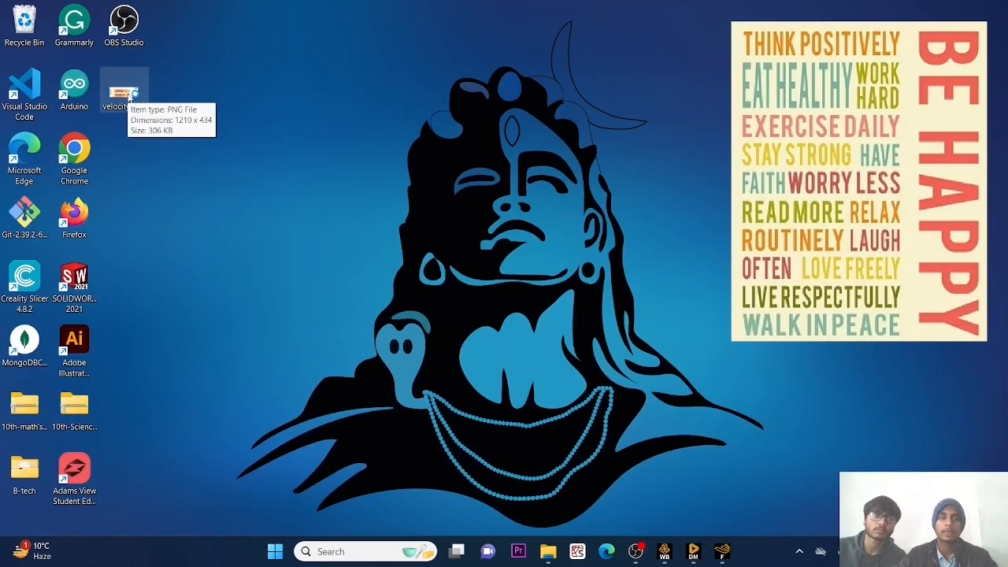
pyautogui.doubleClick(127, 98)
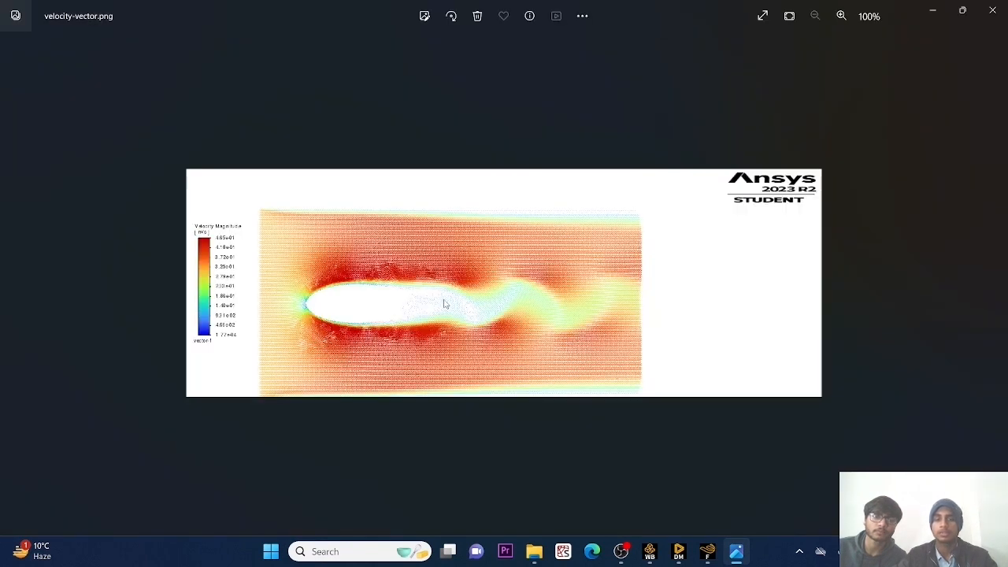
pyautogui.scroll(5, 445, 305)
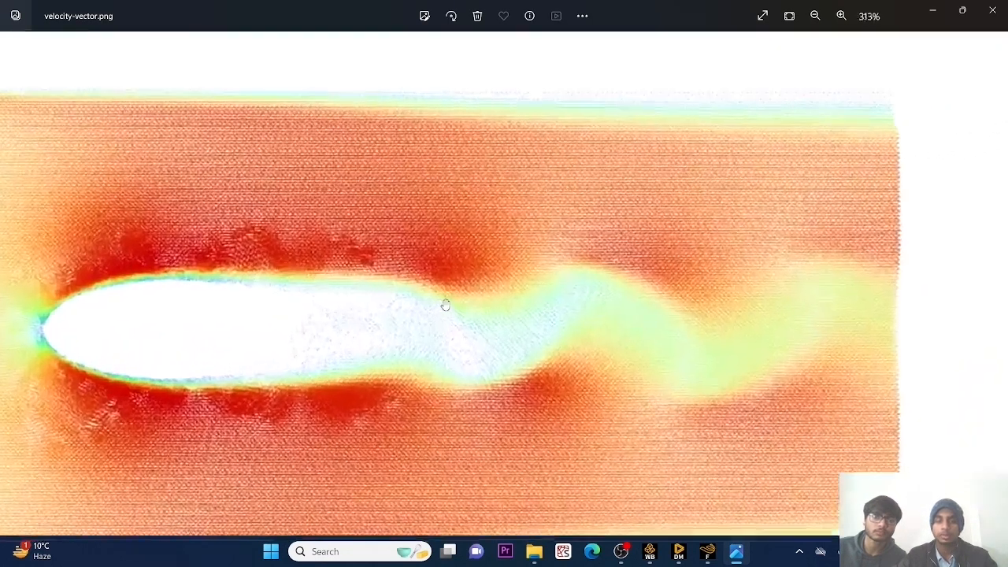
pyautogui.scroll(6, 444, 305)
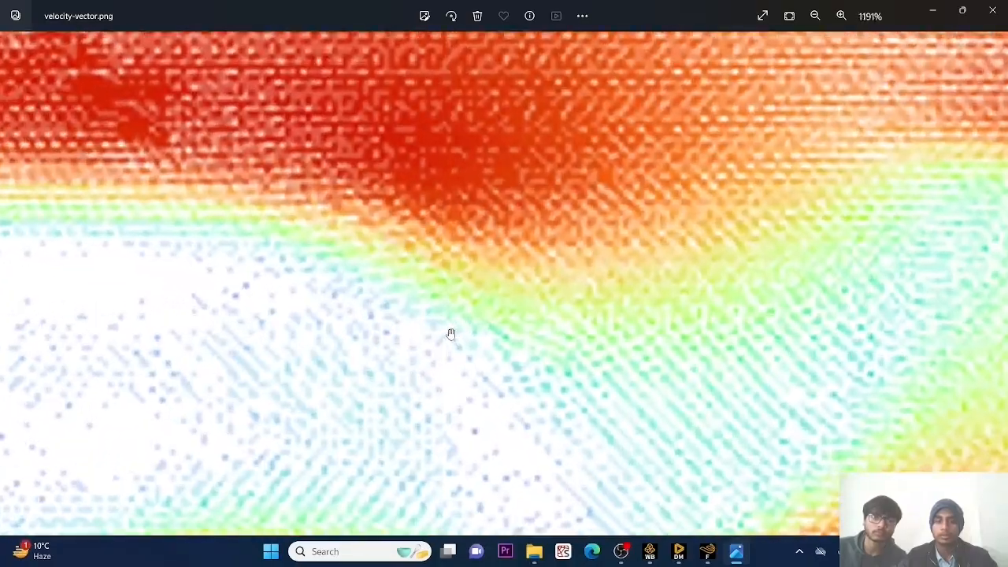
pyautogui.scroll(-10, 451, 334)
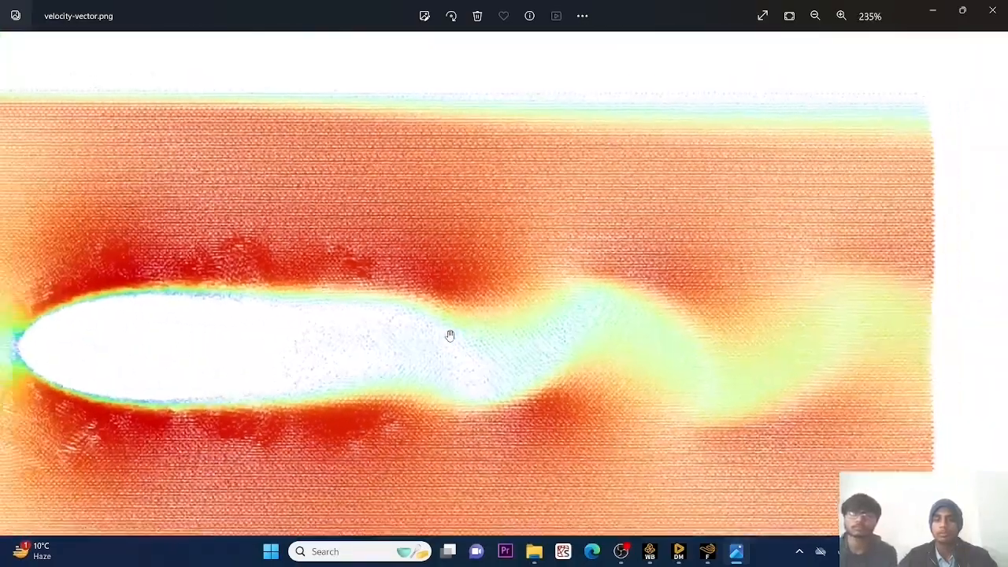
pyautogui.scroll(-1, 450, 334)
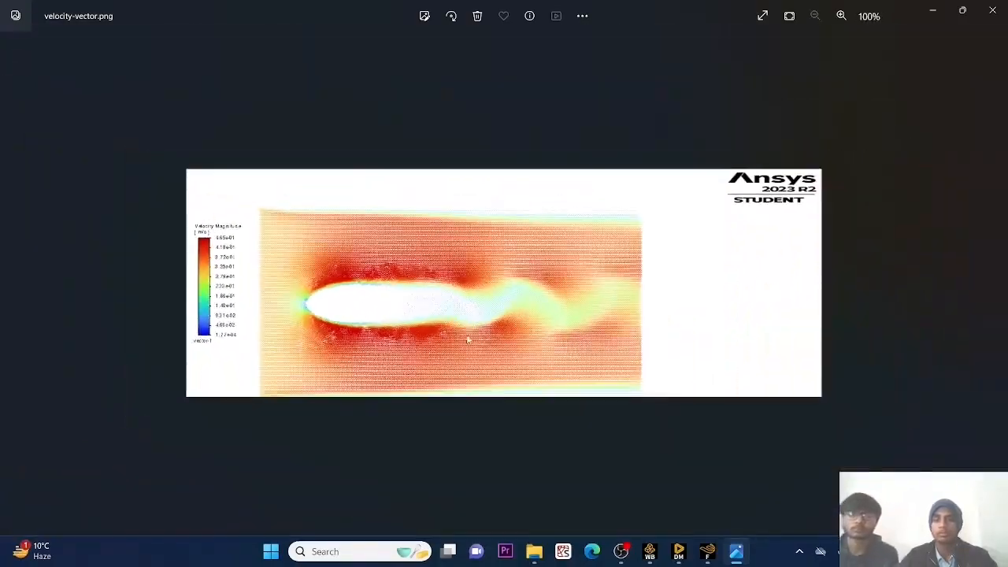
pyautogui.click(711, 552)
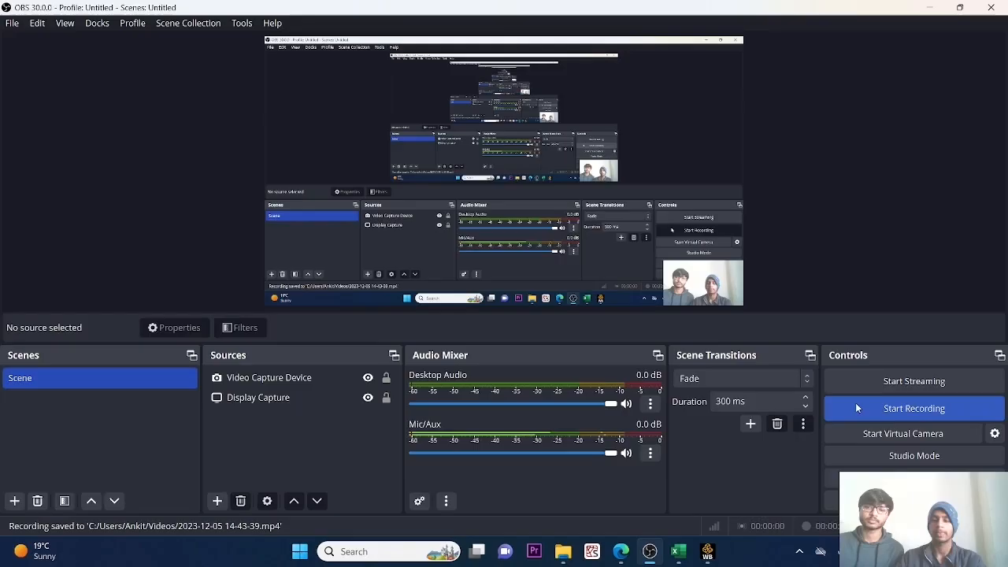
pyautogui.click(856, 407)
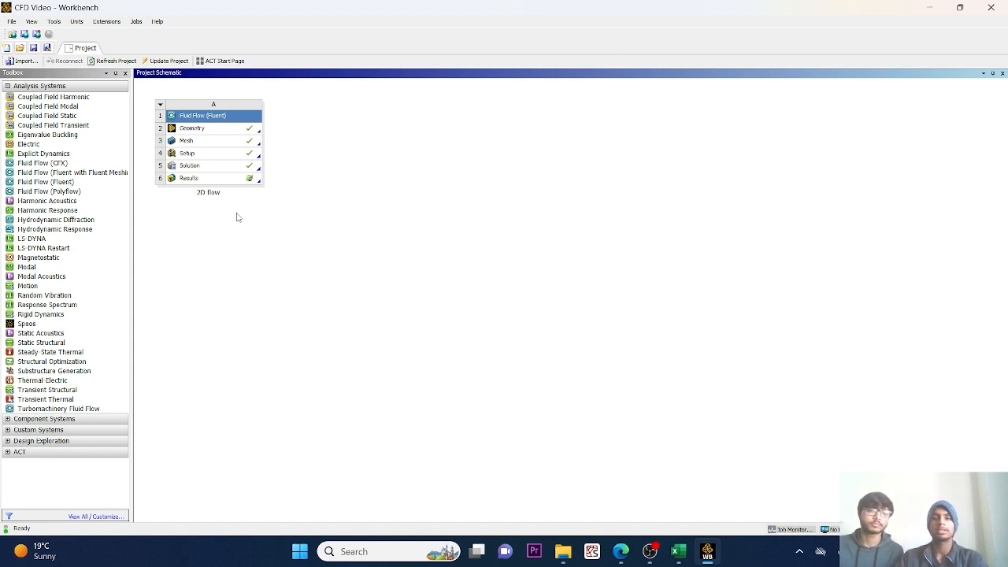
# Open the 2D flow system's Results in CFD-Post and insert an XY plane slice, Plane 1, at Z 0.0 m through all domains.
pyautogui.click(200, 182)
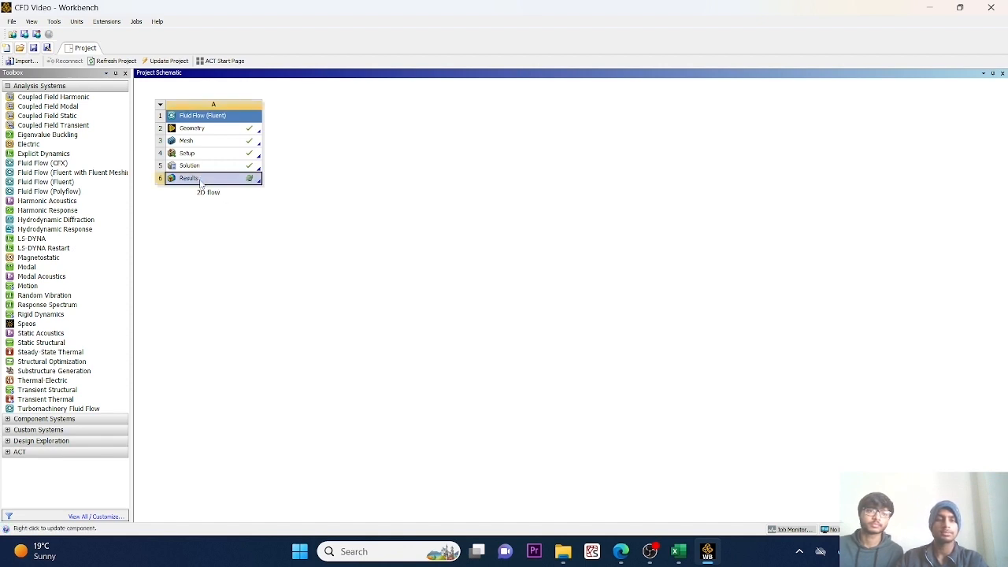
pyautogui.doubleClick(200, 182)
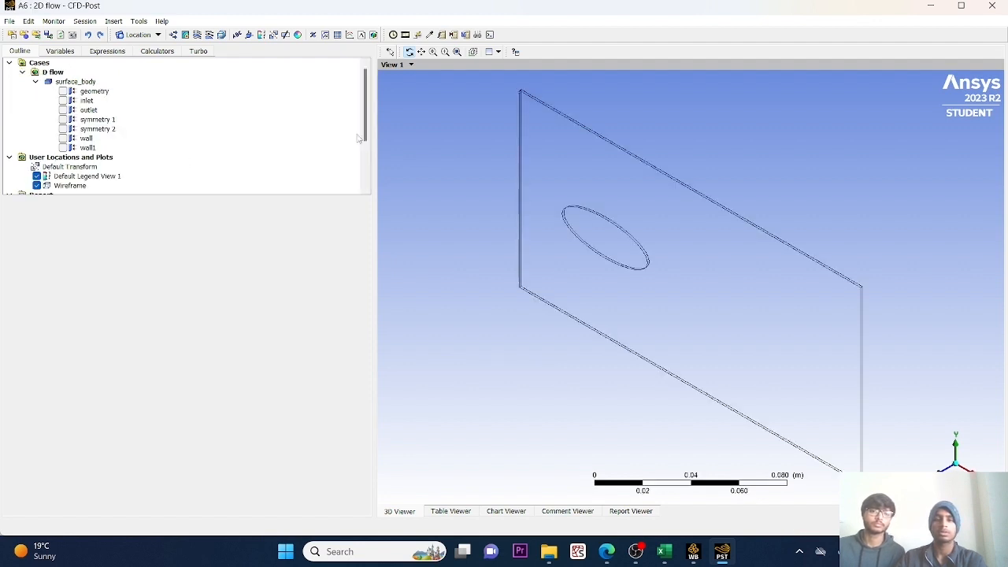
pyautogui.click(144, 36)
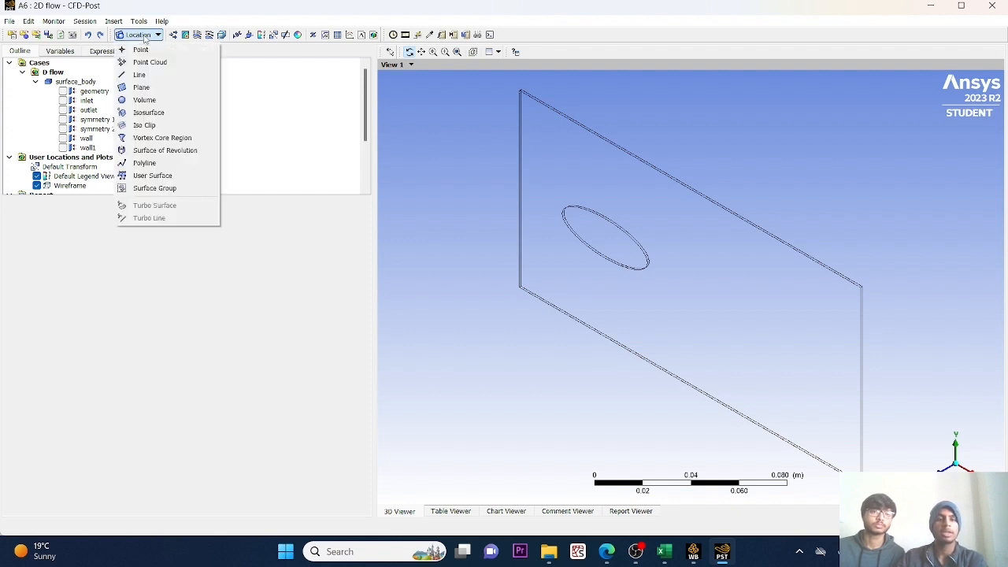
pyautogui.click(149, 87)
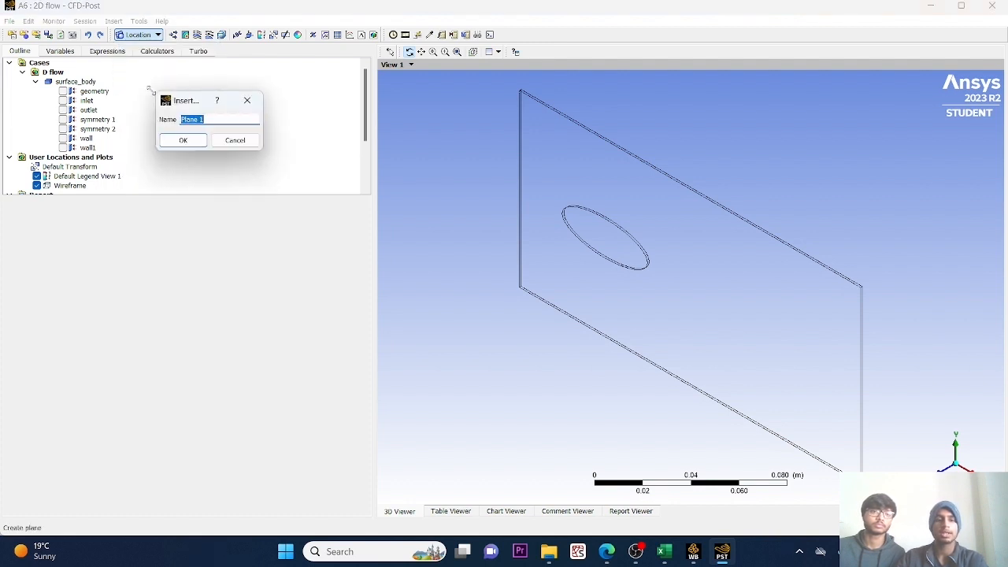
pyautogui.click(184, 140)
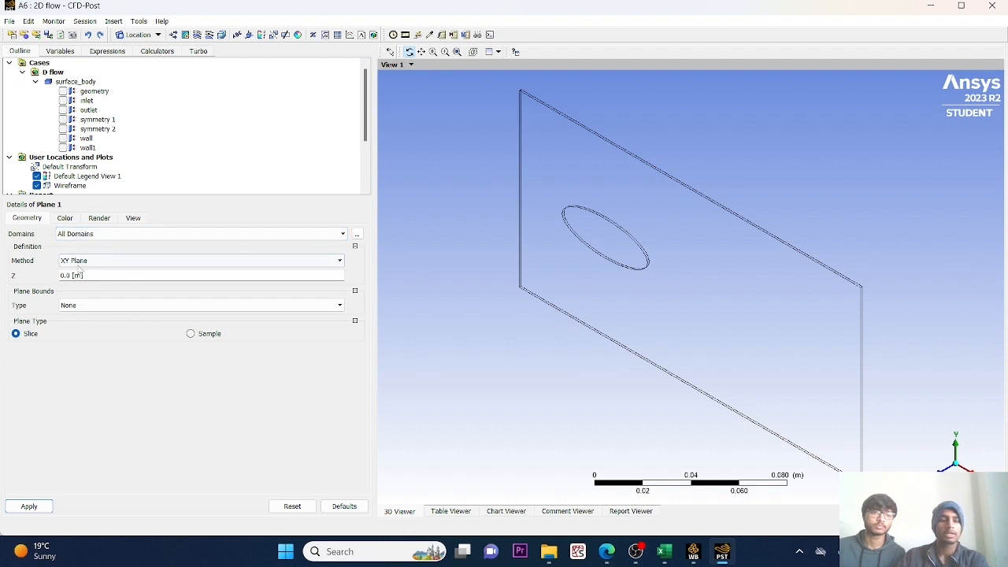
pyautogui.click(341, 261)
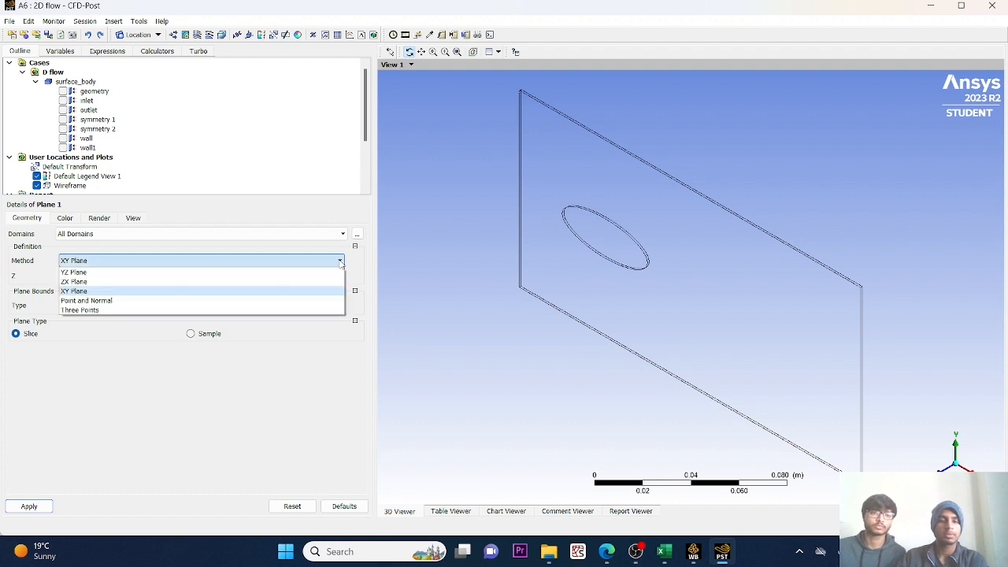
pyautogui.click(340, 262)
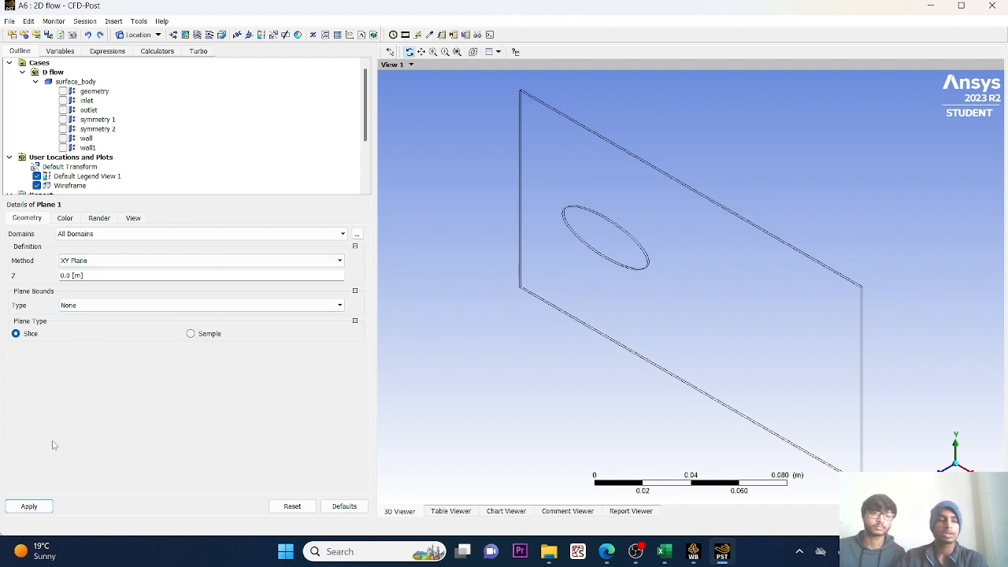
pyautogui.click(29, 506)
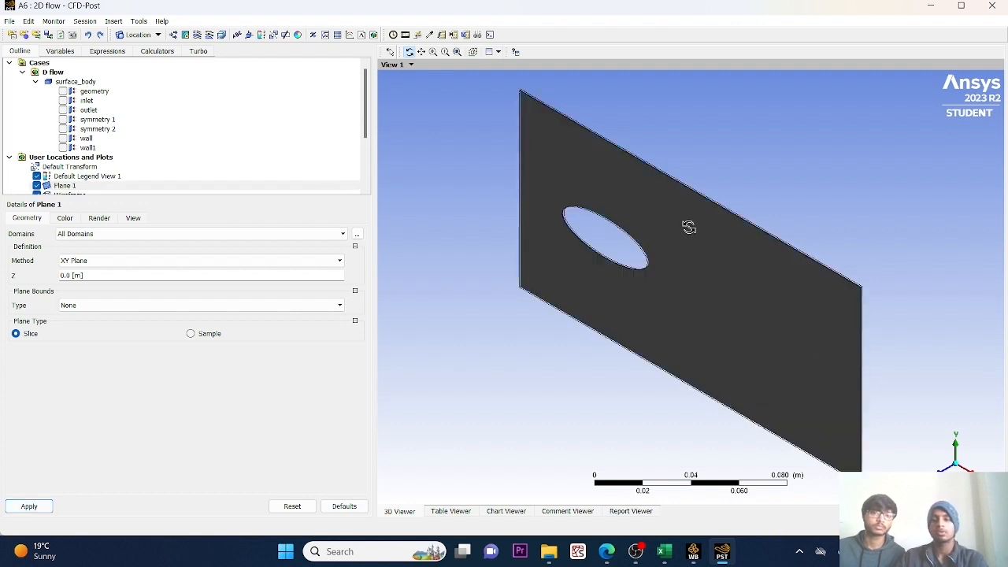
# Insert a point in all domains using the XYZ method, placed at 0.03, 0, 0 behind the ellipse.
pyautogui.moveTo(675, 241); pyautogui.dragTo(985, 315)
pyautogui.moveTo(886, 287); pyautogui.dragTo(591, 301)
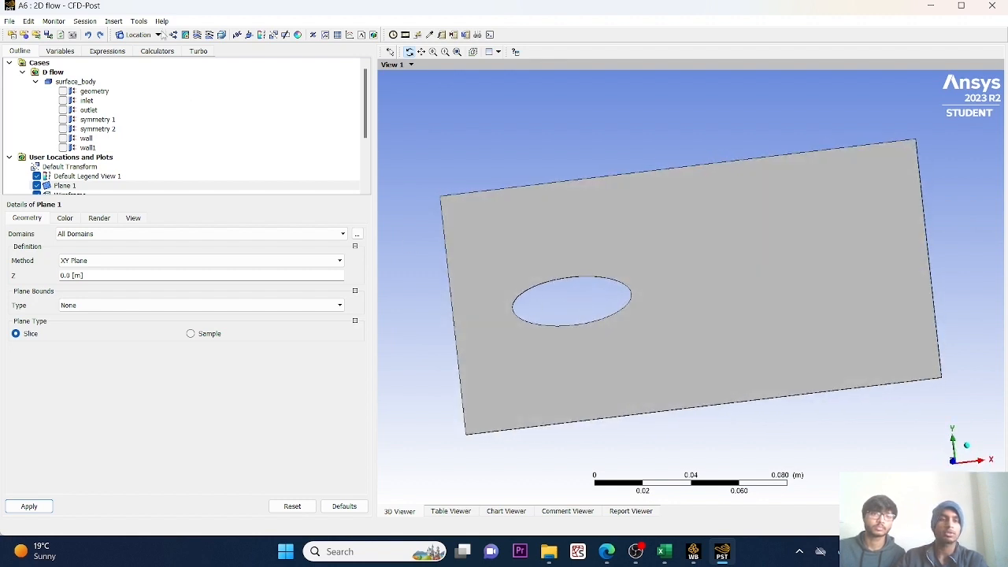
pyautogui.click(159, 34)
pyautogui.click(152, 47)
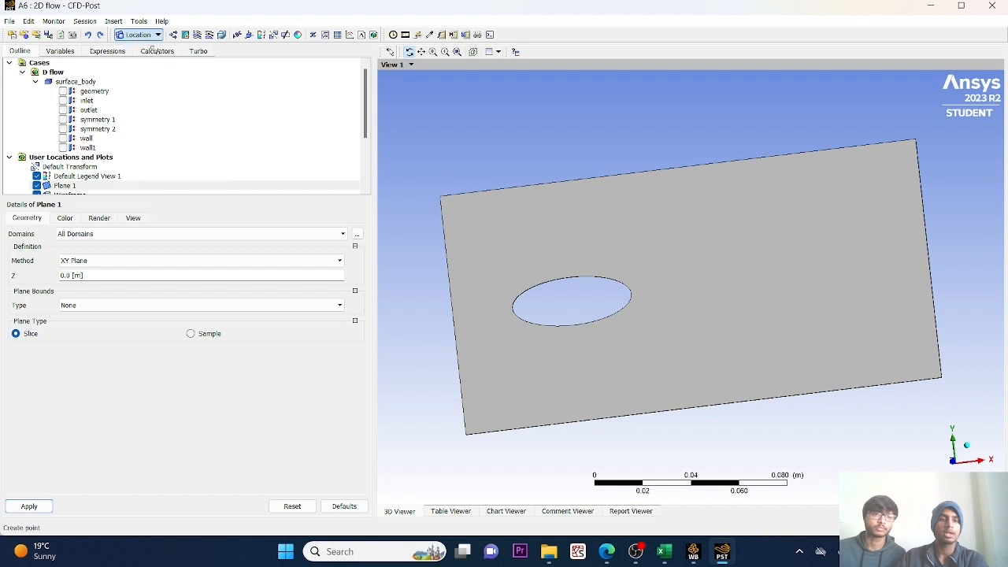
pyautogui.click(183, 99)
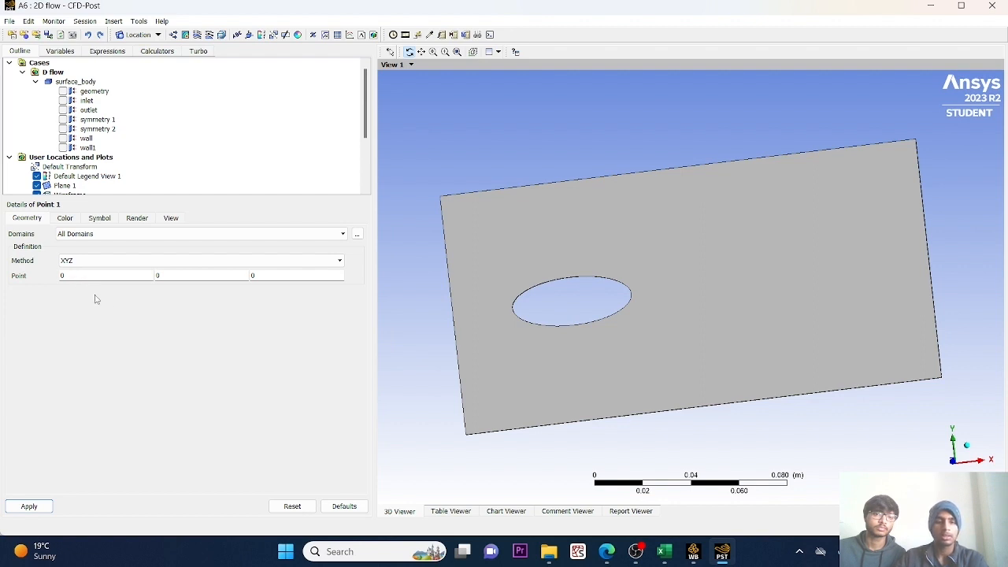
pyautogui.click(72, 276)
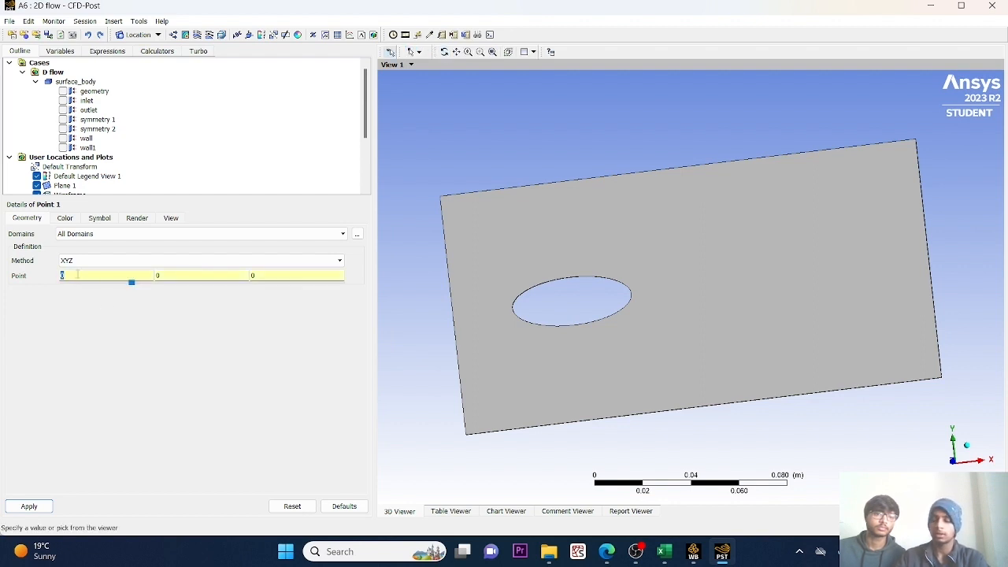
pyautogui.write('0.03')
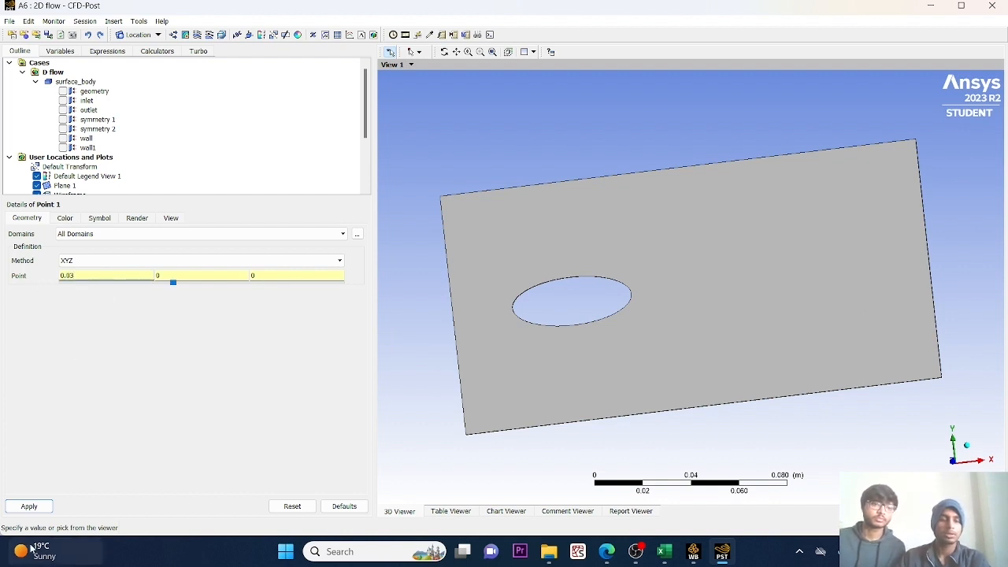
pyautogui.click(31, 508)
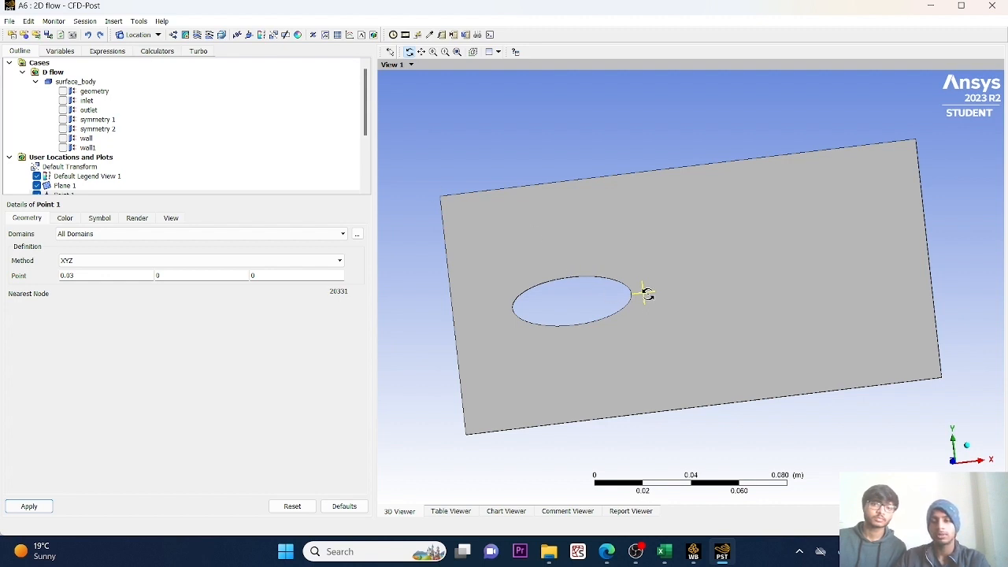
# Calculate the area average (areaAve) of Velocity on Plane 1 with the Function Calculator.
pyautogui.click(156, 51)
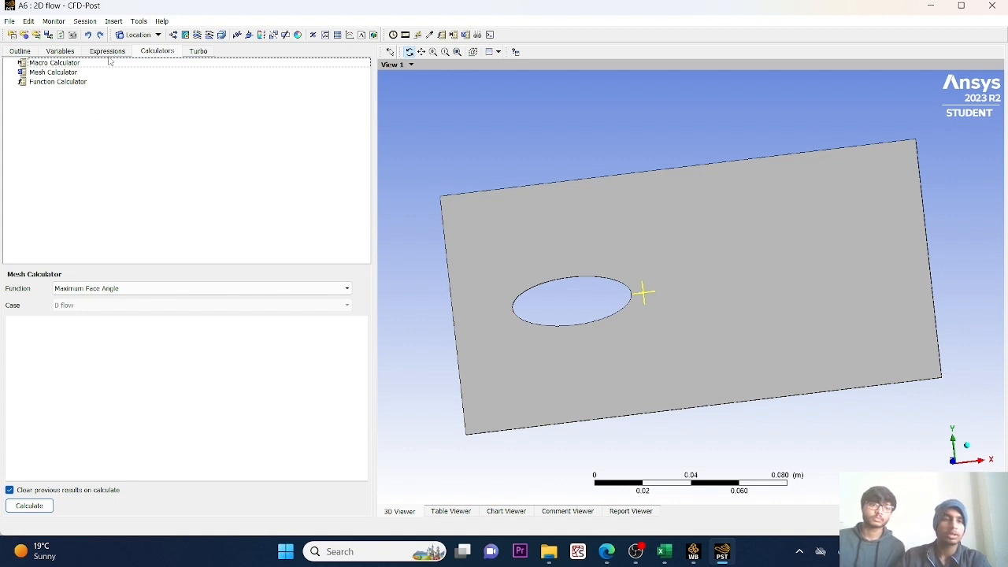
pyautogui.click(77, 82)
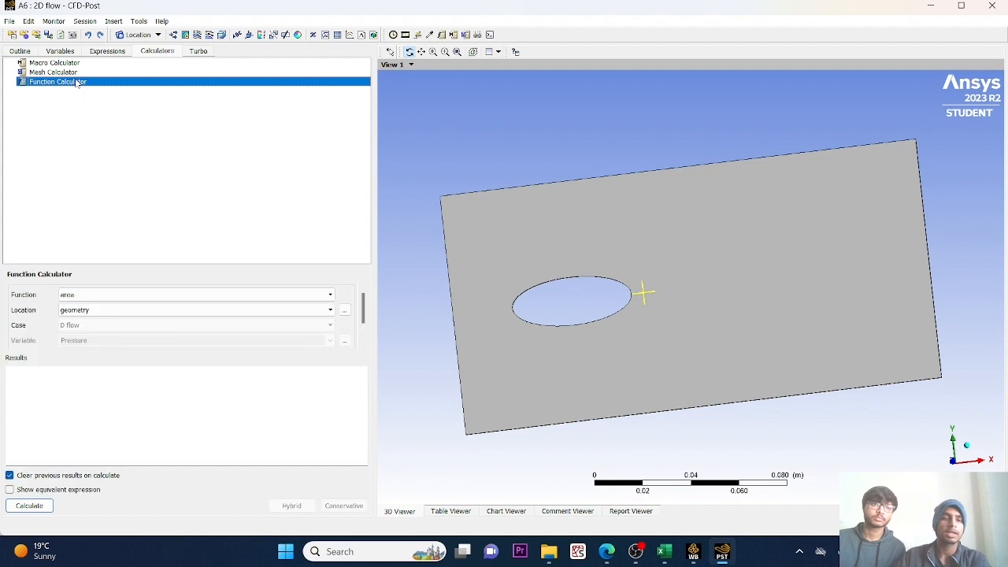
pyautogui.click(326, 298)
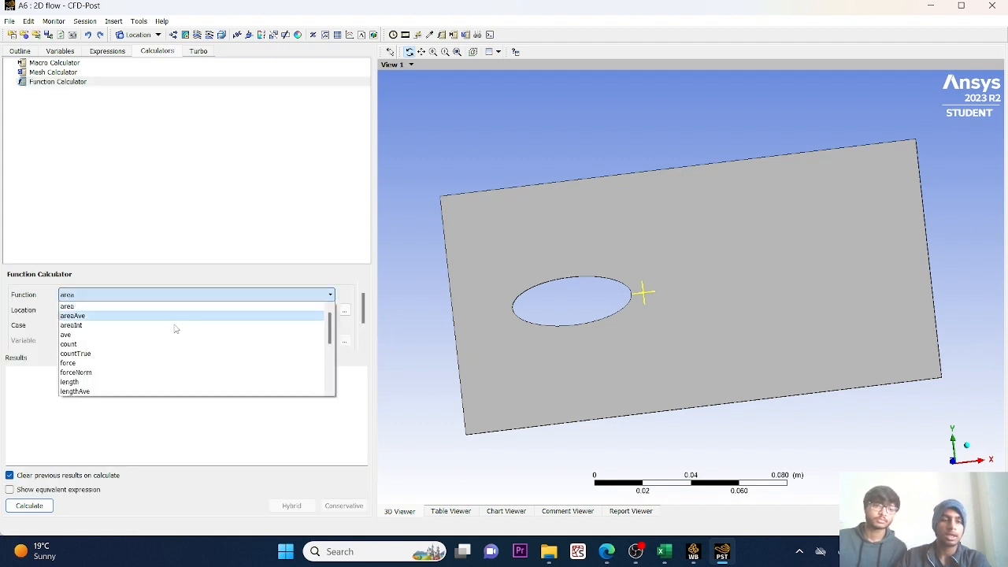
pyautogui.click(103, 318)
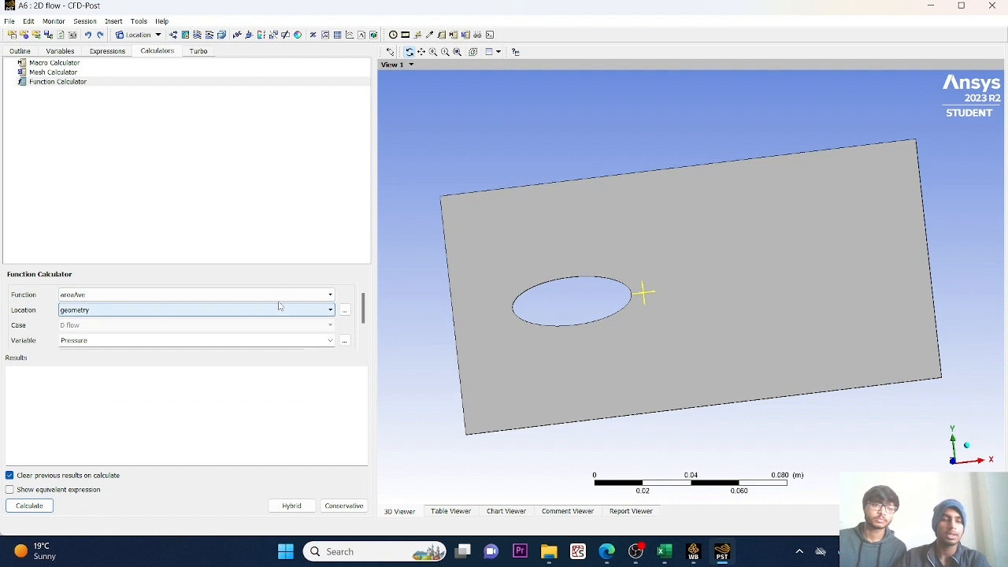
pyautogui.click(324, 311)
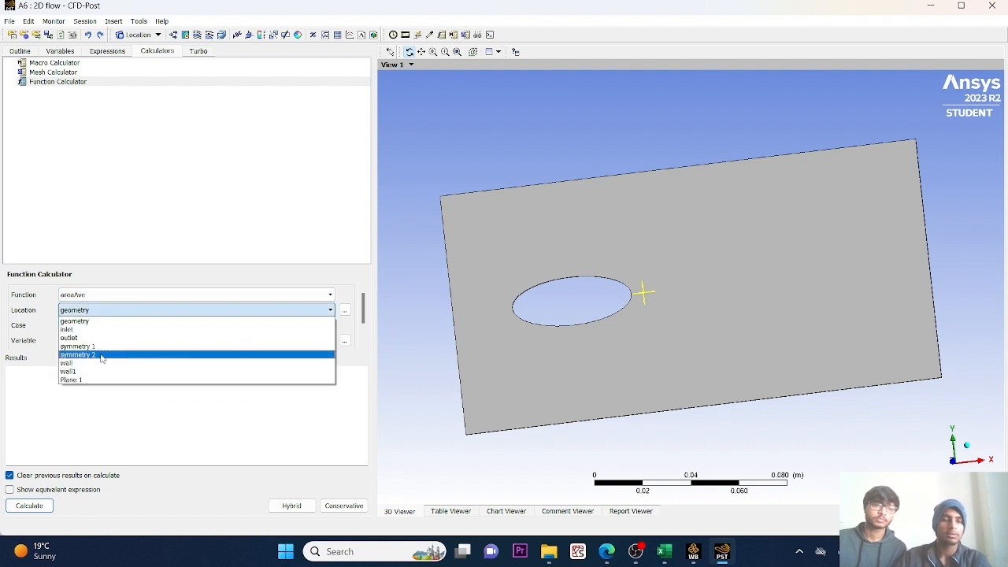
pyautogui.click(78, 381)
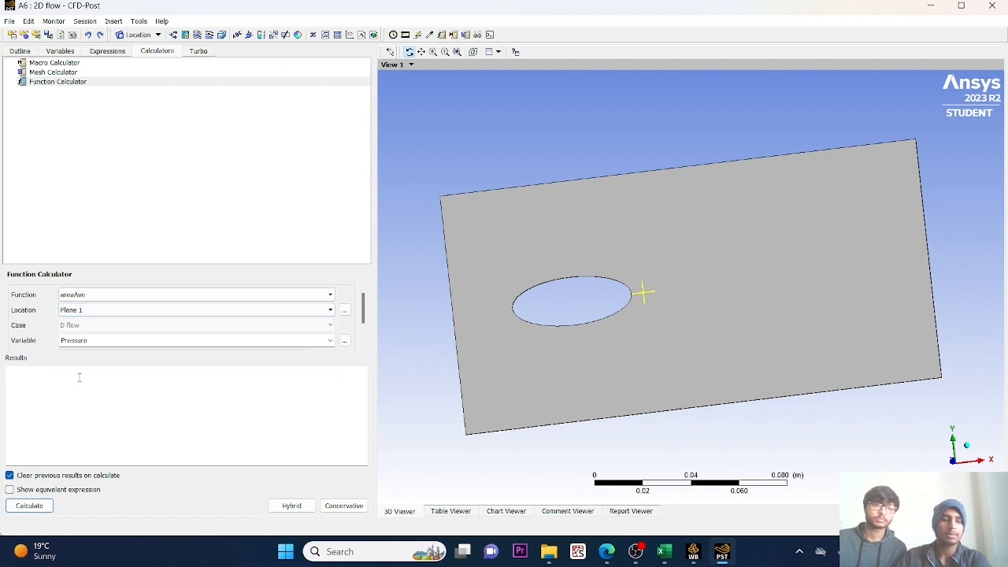
pyautogui.click(330, 340)
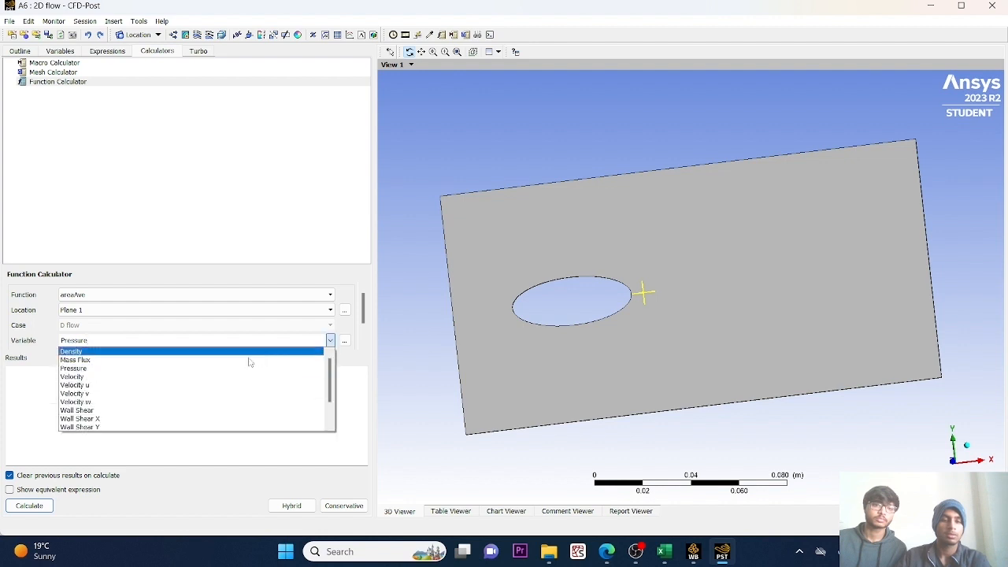
pyautogui.click(91, 377)
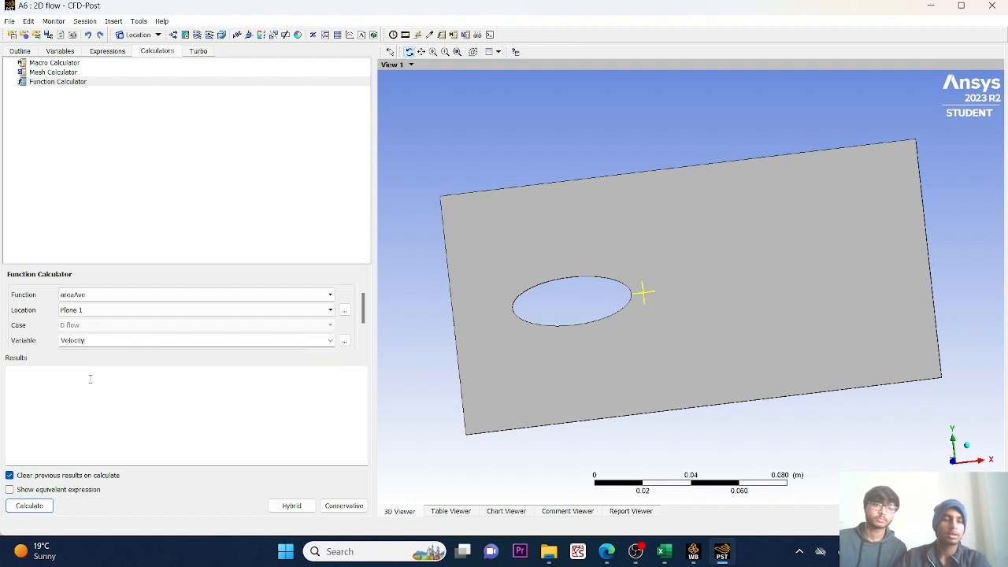
pyautogui.click(35, 504)
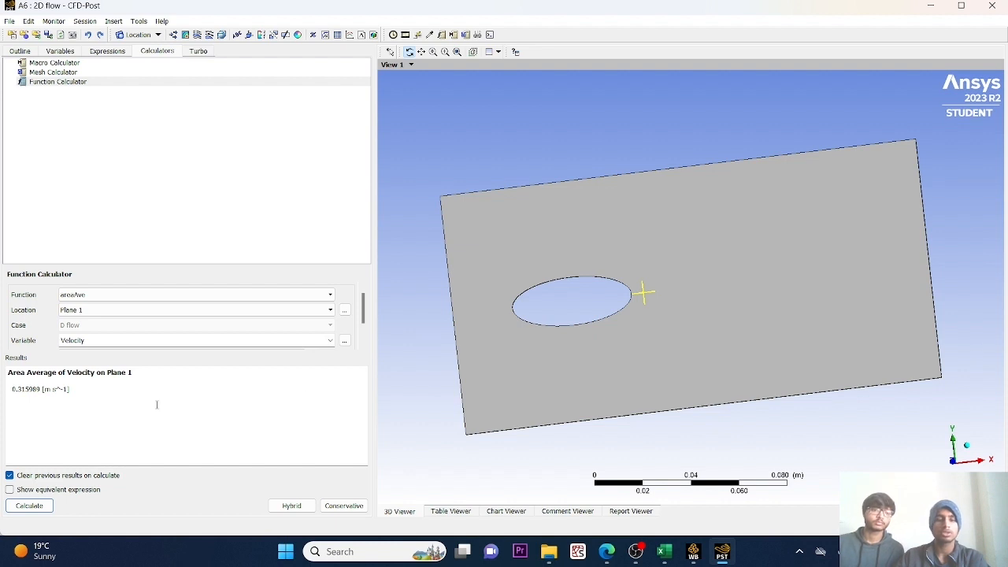
# Copy the calculated average velocity into cell C5 of CFD grid data.xlsx in Excel, in the 400-divisions row, and select cell D5.
pyautogui.moveTo(13, 389); pyautogui.dragTo(42, 389)
pyautogui.hotkey('ctrl', 'c')
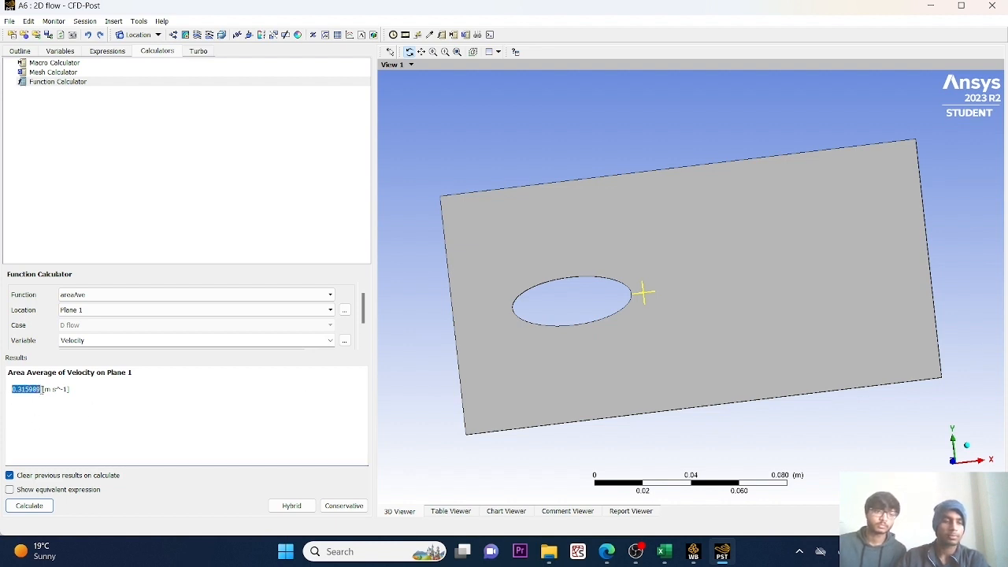
pyautogui.click(664, 551)
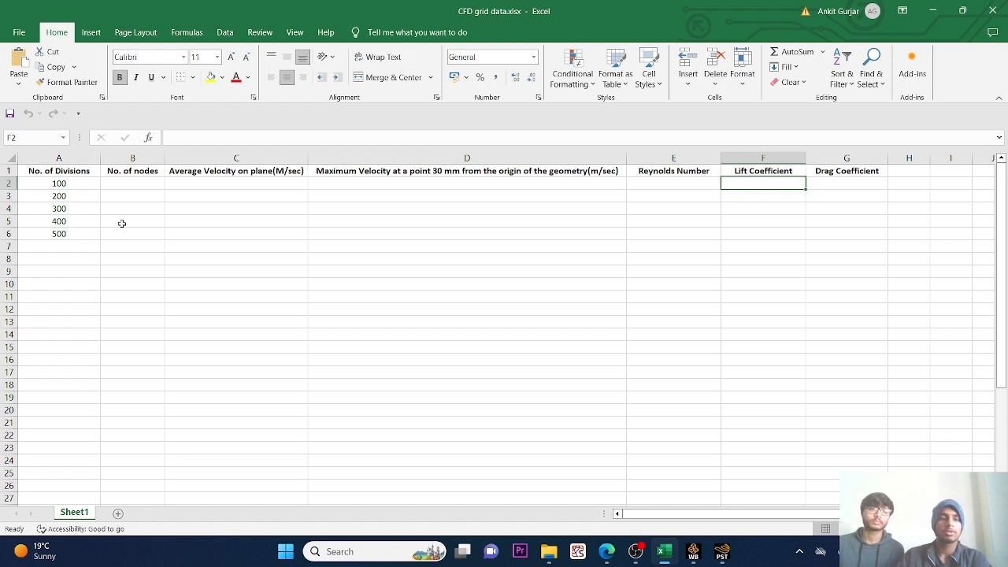
pyautogui.click(187, 225)
pyautogui.hotkey('ctrl', 'v')
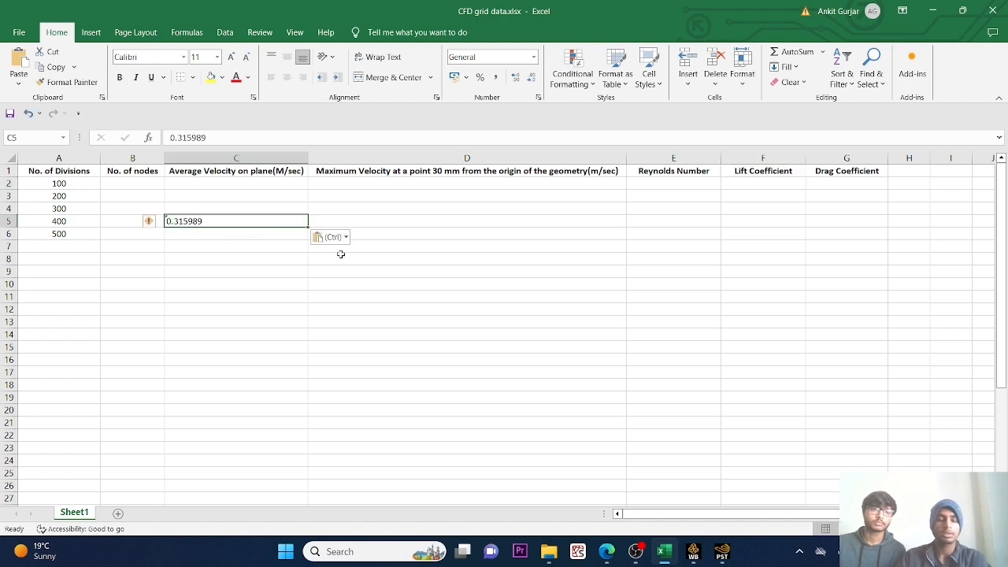
pyautogui.click(409, 221)
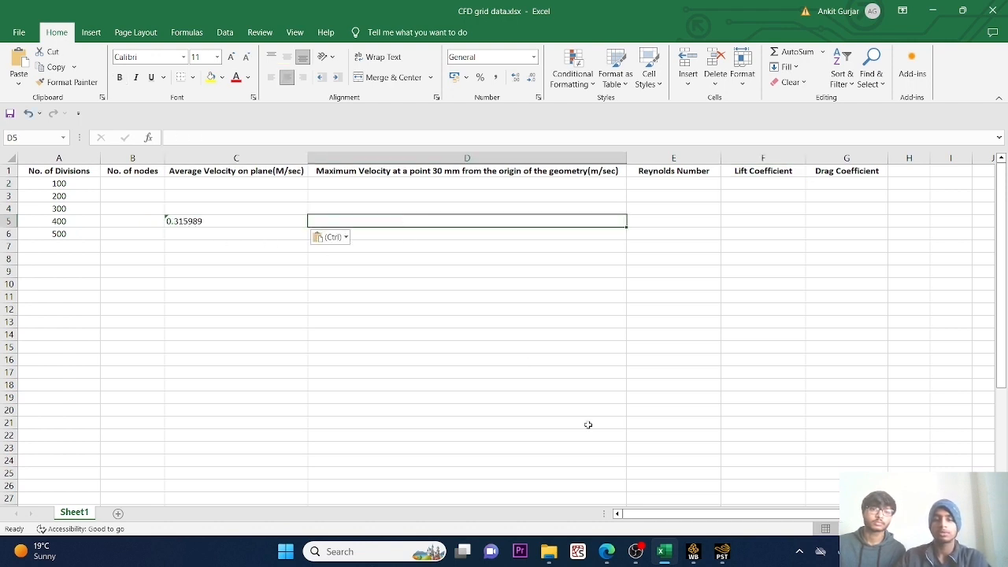
# Return to CFD-Post and calculate the maximum value (maxVal) of Velocity at Point 1.
pyautogui.click(721, 554)
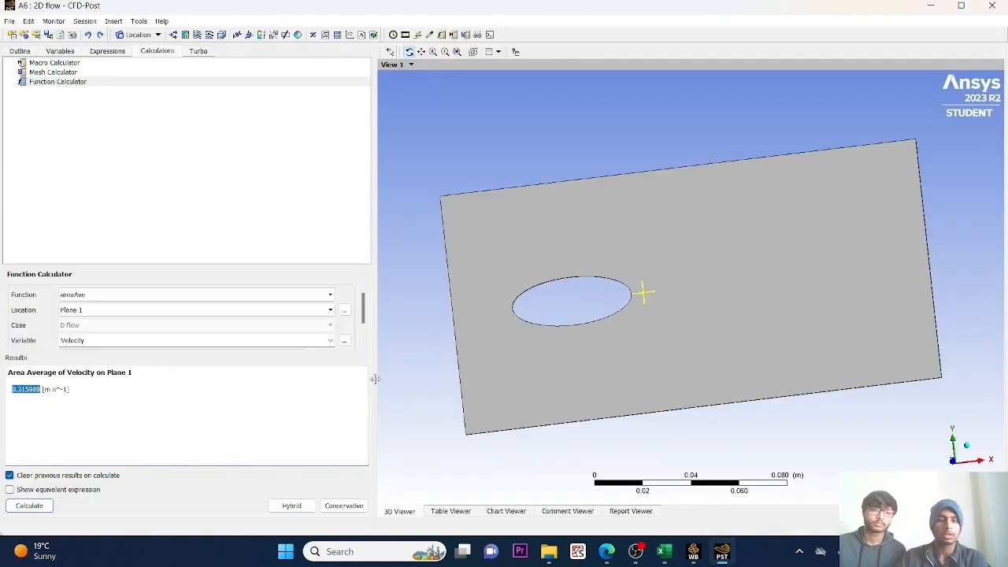
pyautogui.click(315, 295)
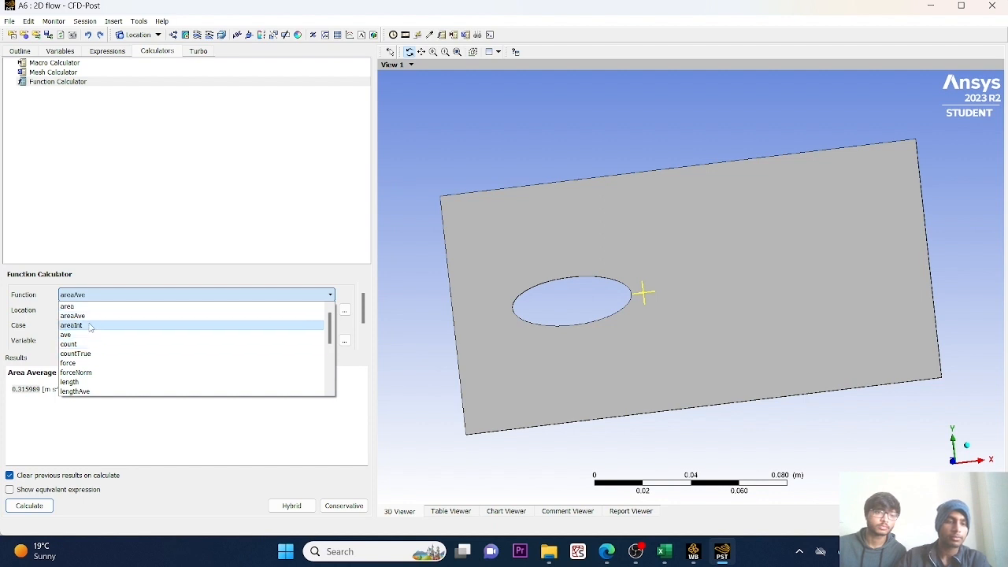
pyautogui.scroll(-3, 92, 344)
pyautogui.click(94, 333)
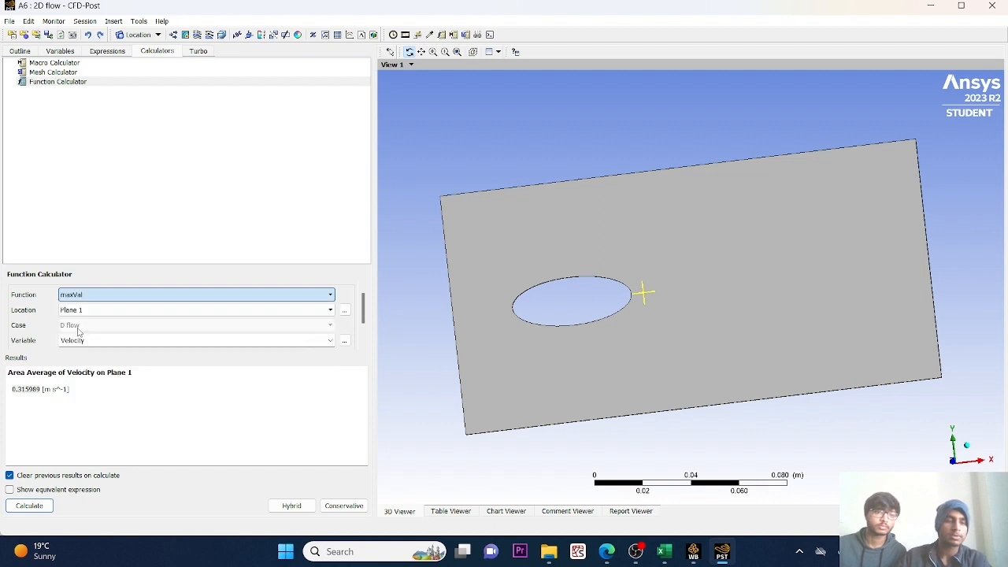
pyautogui.click(221, 312)
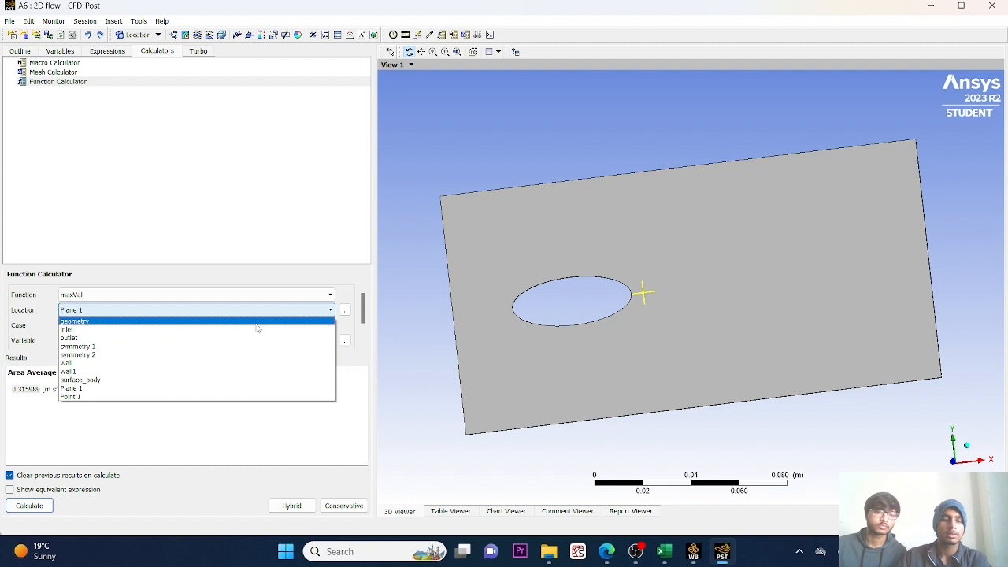
pyautogui.click(129, 396)
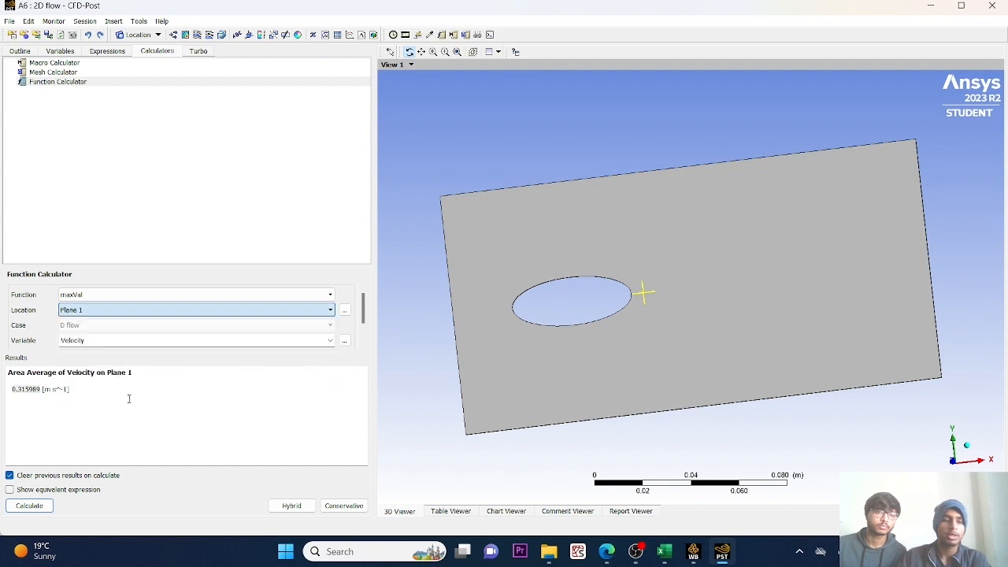
pyautogui.click(28, 507)
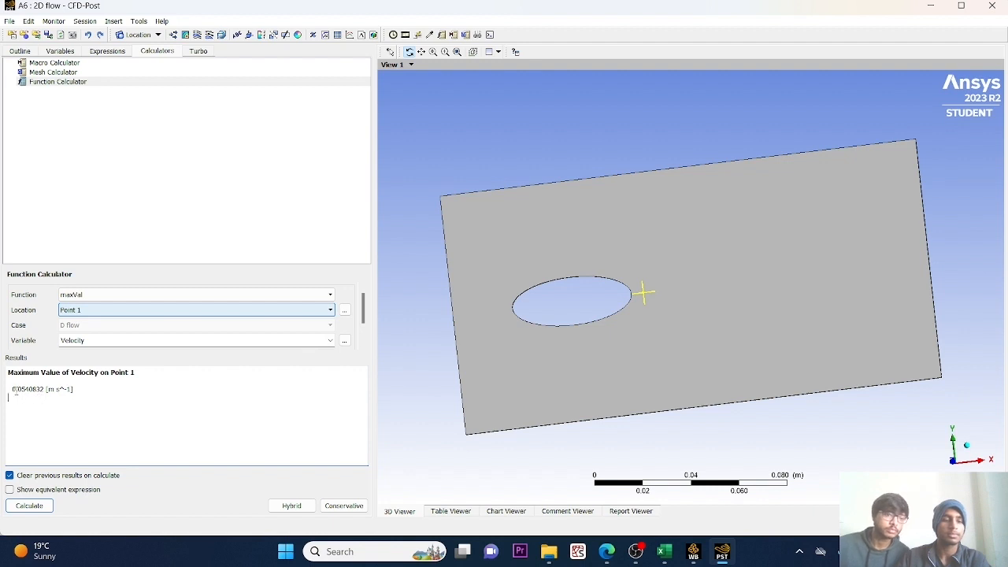
# Copy the calculated maximum velocity into cell D5 of the Excel grid data sheet and select the No. of nodes cell B5.
pyautogui.moveTo(12, 389); pyautogui.dragTo(46, 389)
pyautogui.hotkey('ctrl', 'c')
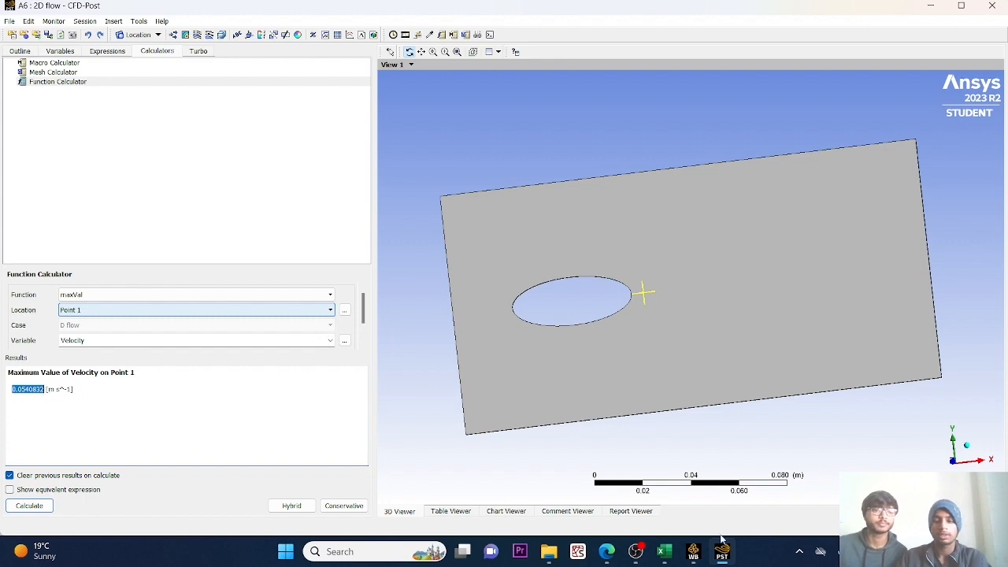
pyautogui.click(696, 554)
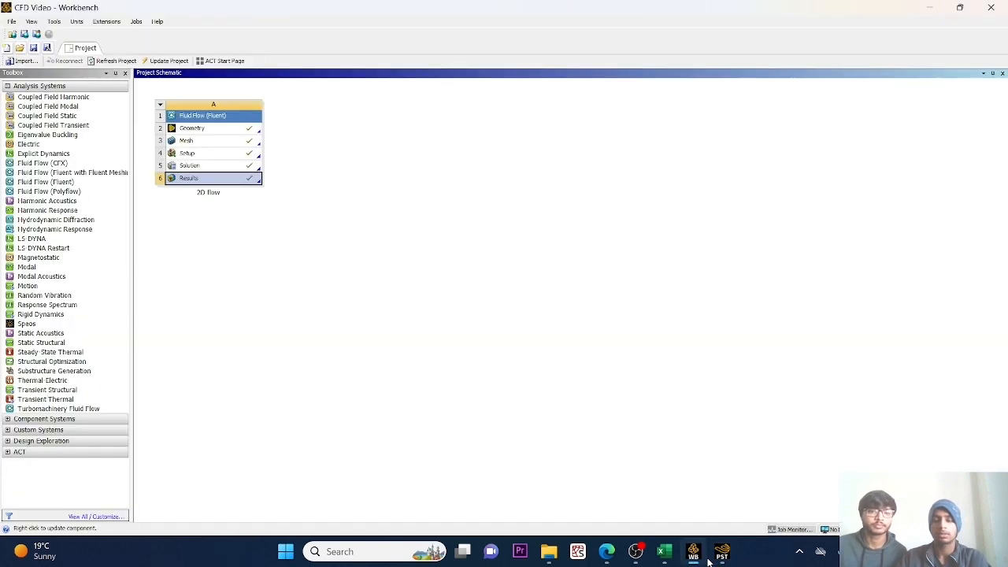
pyautogui.click(663, 552)
pyautogui.hotkey('ctrl', 'v')
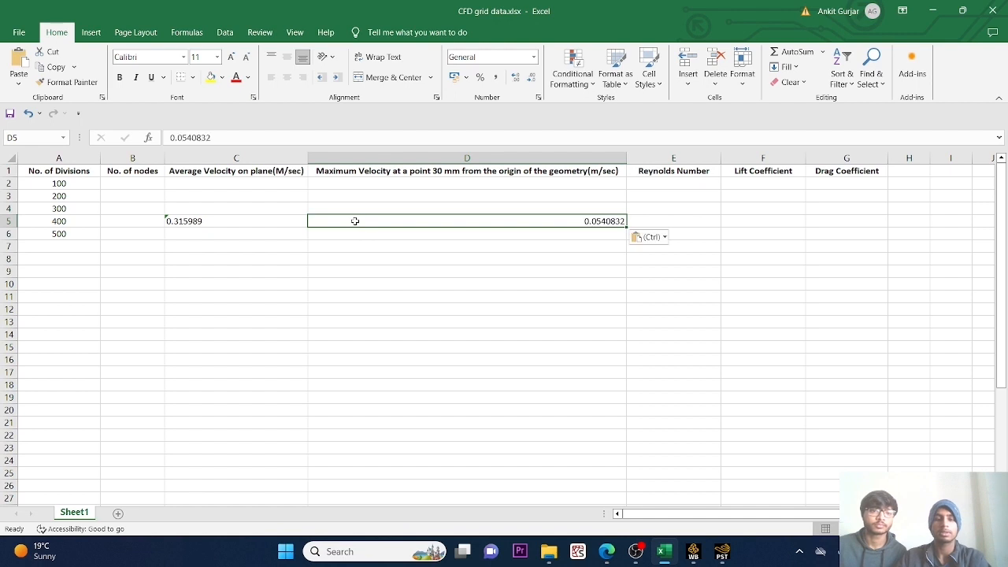
pyautogui.click(144, 219)
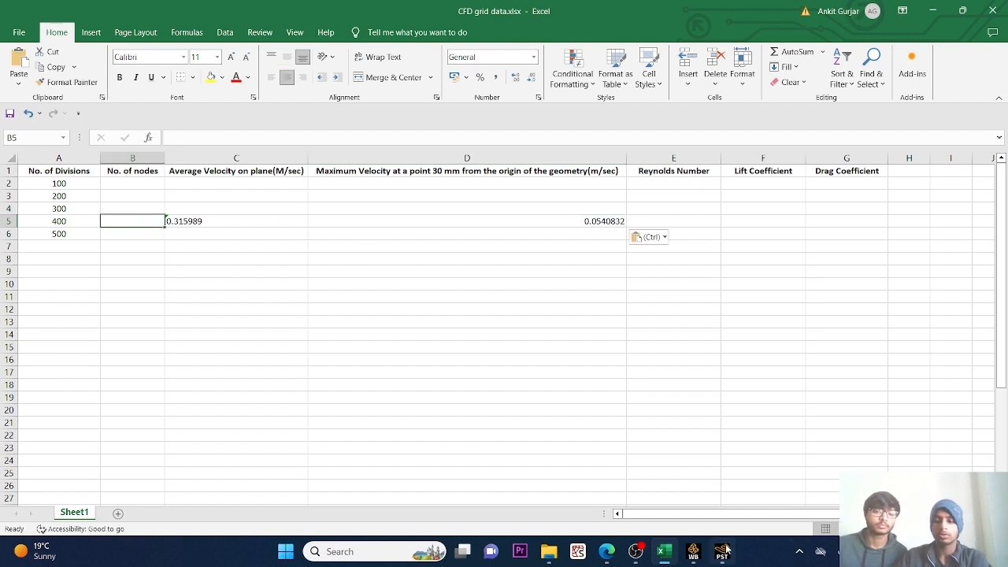
# Switch to Workbench, open the mesh of the 2D flow system in Meshing and expand the mesh statistics.
pyautogui.click(694, 554)
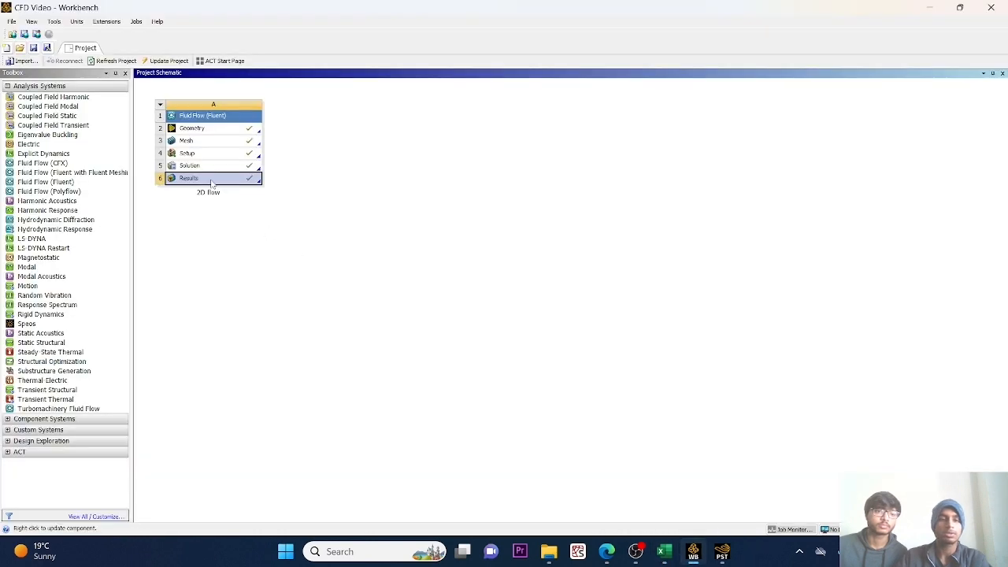
pyautogui.doubleClick(187, 141)
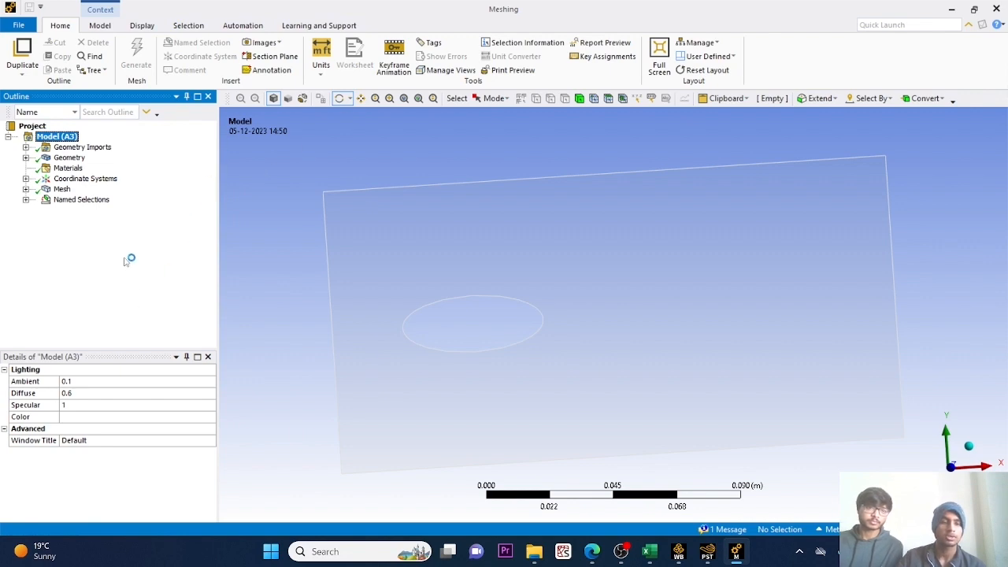
pyautogui.click(58, 191)
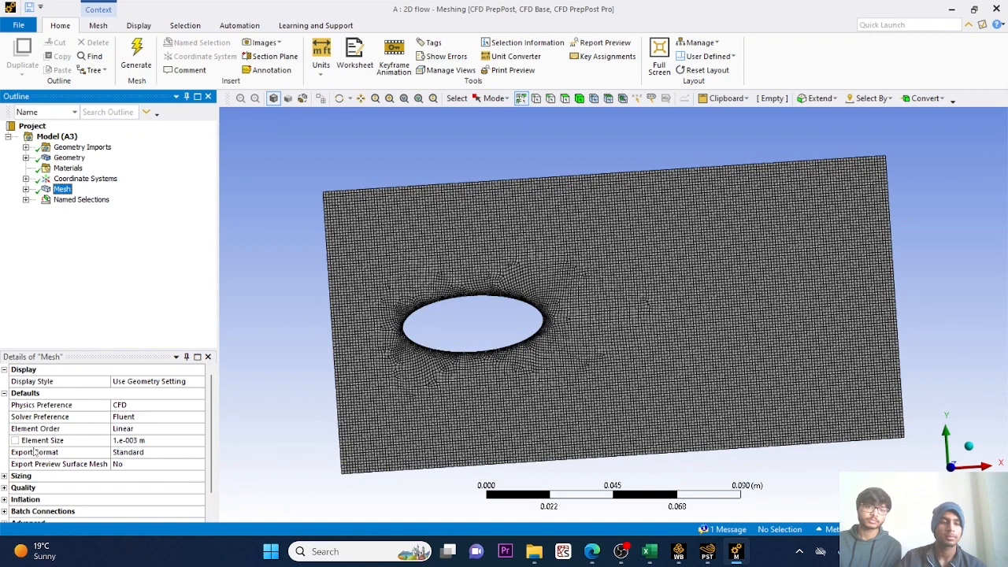
pyautogui.scroll(-1, 35, 452)
pyautogui.click(9, 514)
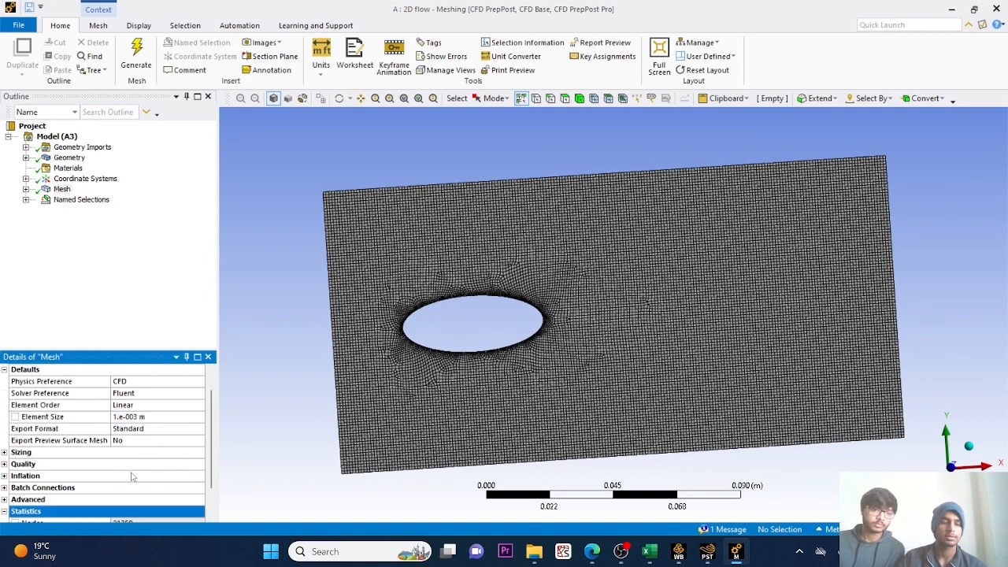
pyautogui.scroll(-1, 133, 476)
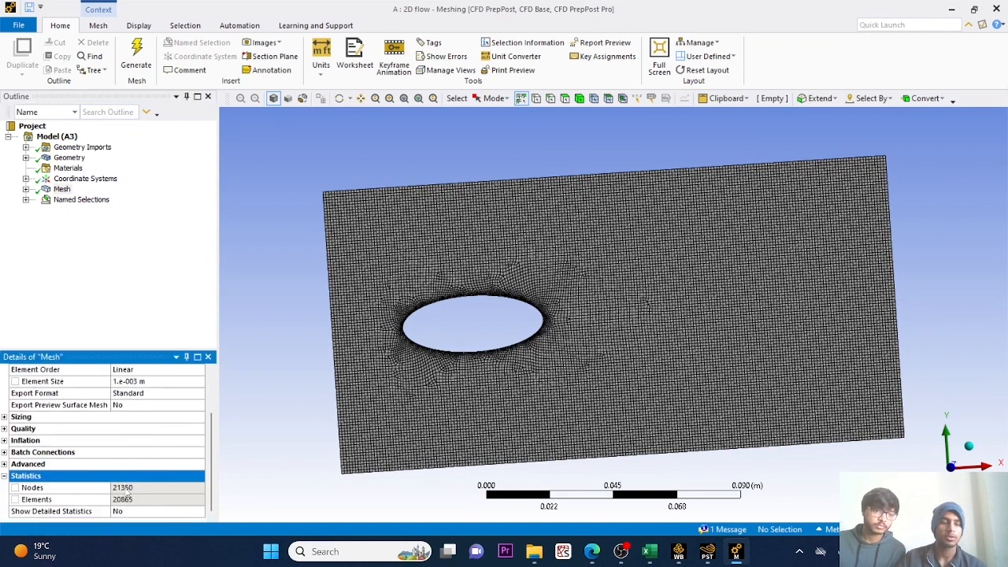
# Copy the mesh's node count into cell B5 of the Excel grid data sheet, in the 400-divisions row.
pyautogui.click(139, 488)
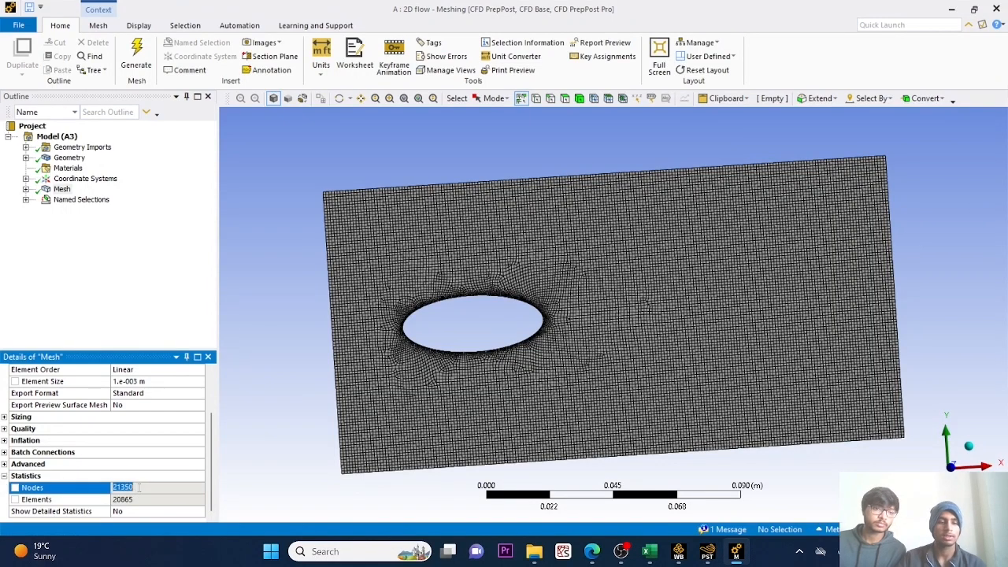
pyautogui.rightClick(138, 488)
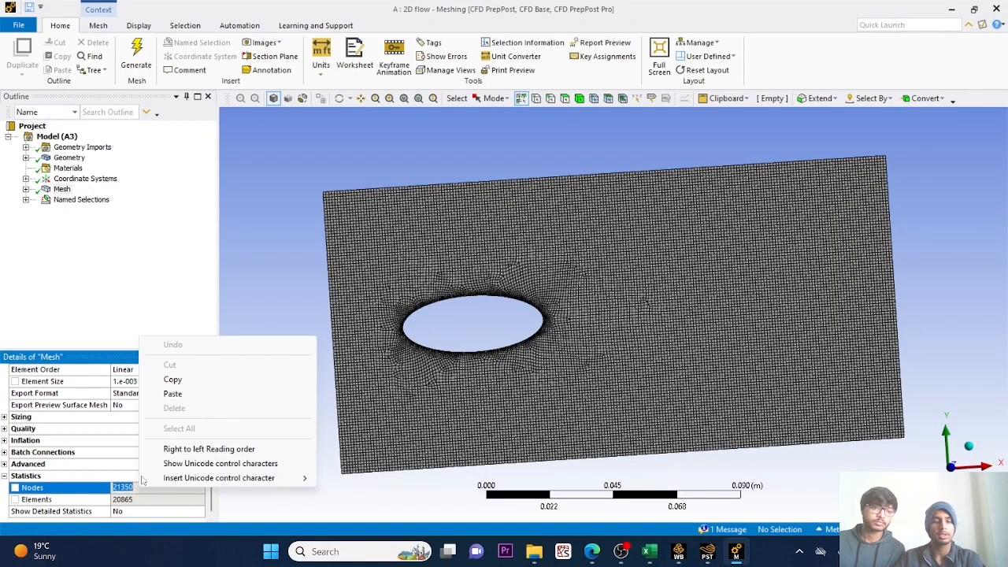
pyautogui.click(170, 380)
pyautogui.click(649, 551)
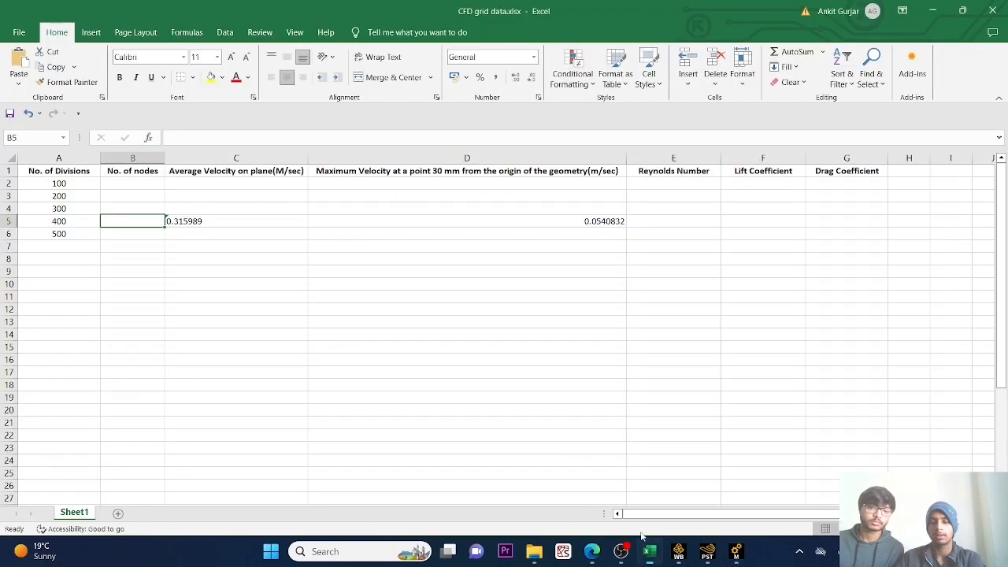
pyautogui.hotkey('ctrl', 'v')
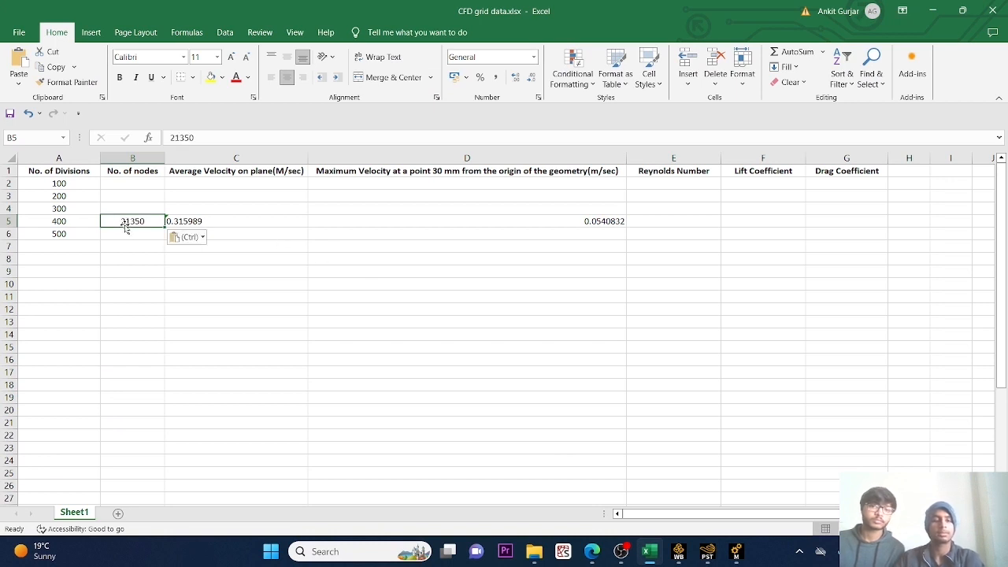
pyautogui.click(312, 269)
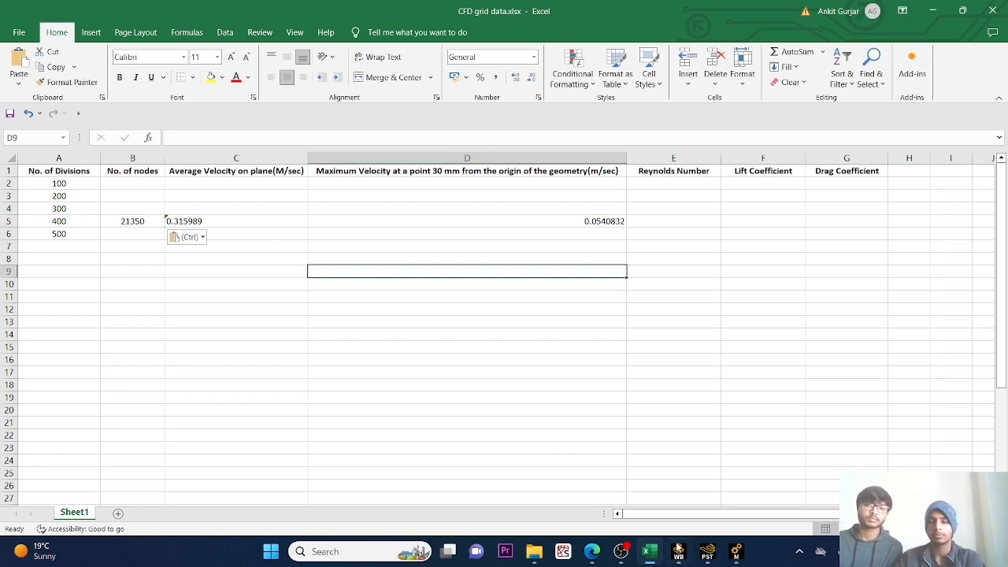
# Return to Workbench and duplicate the 2D flow Fluid Flow (Fluent) system.
pyautogui.moveTo(679, 549)
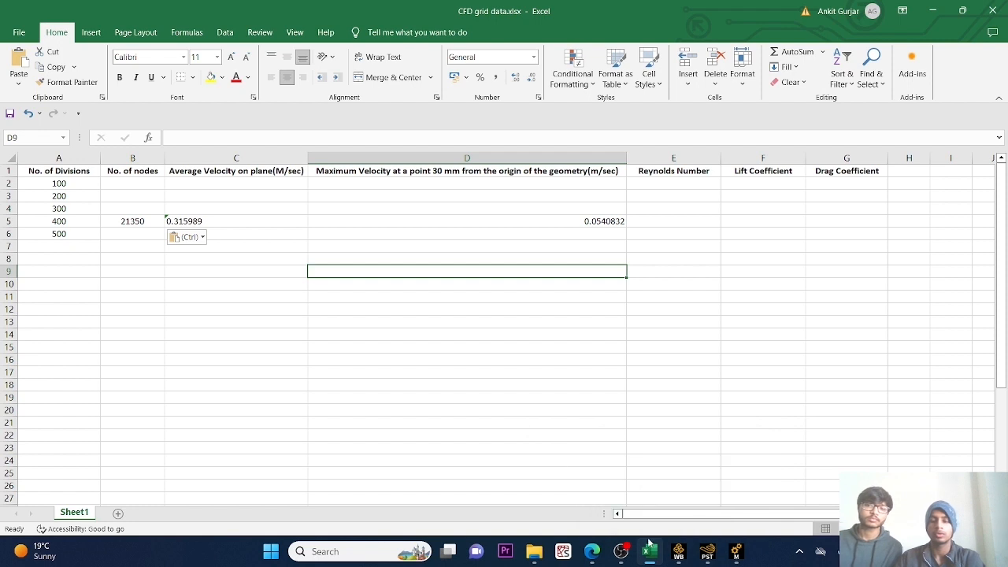
pyautogui.click(679, 551)
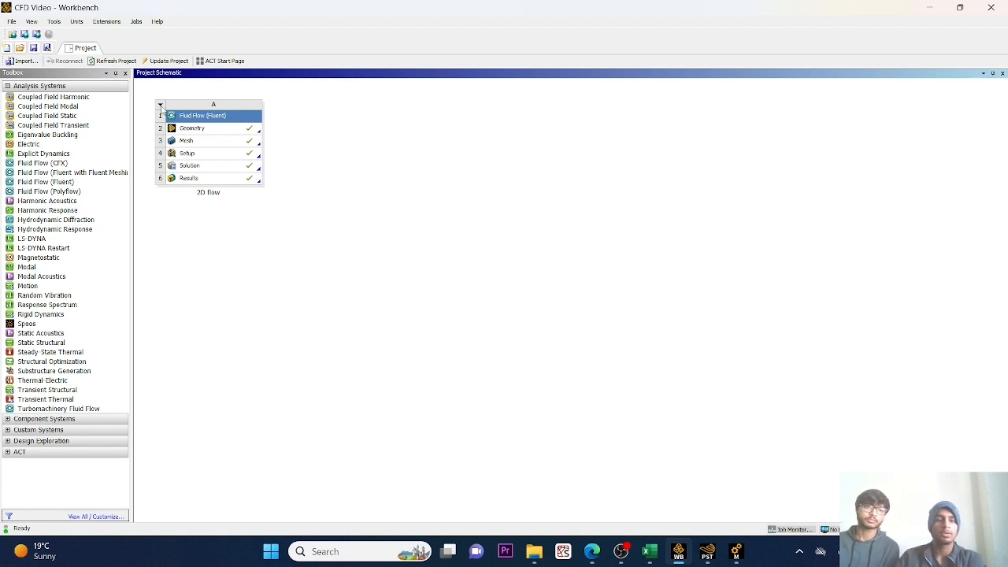
pyautogui.click(160, 110)
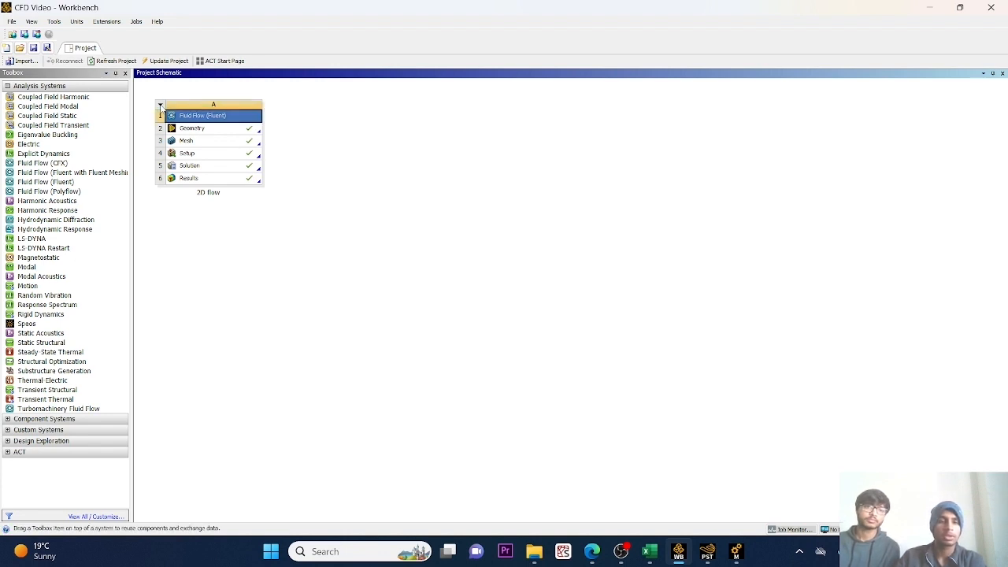
pyautogui.click(160, 105)
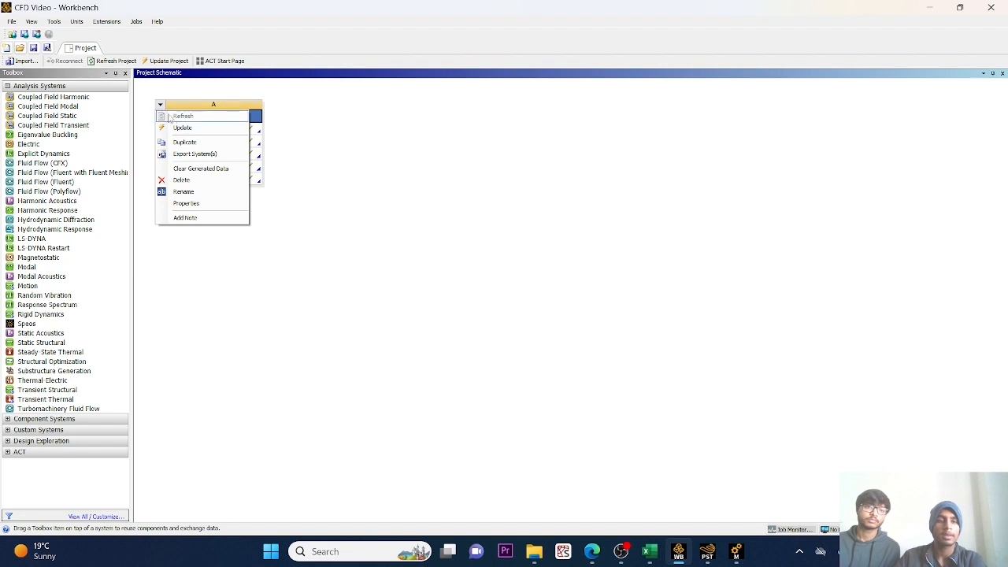
pyautogui.click(181, 143)
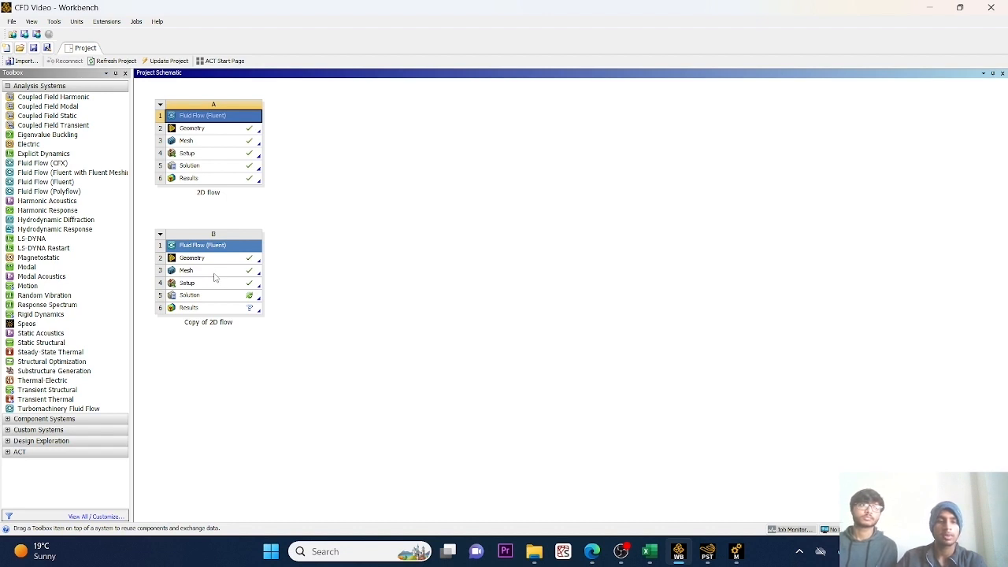
# Open the mesh of Copy of 2D flow, set the ellipse's Edge Sizing to 100 divisions and generate the mesh.
pyautogui.doubleClick(215, 273)
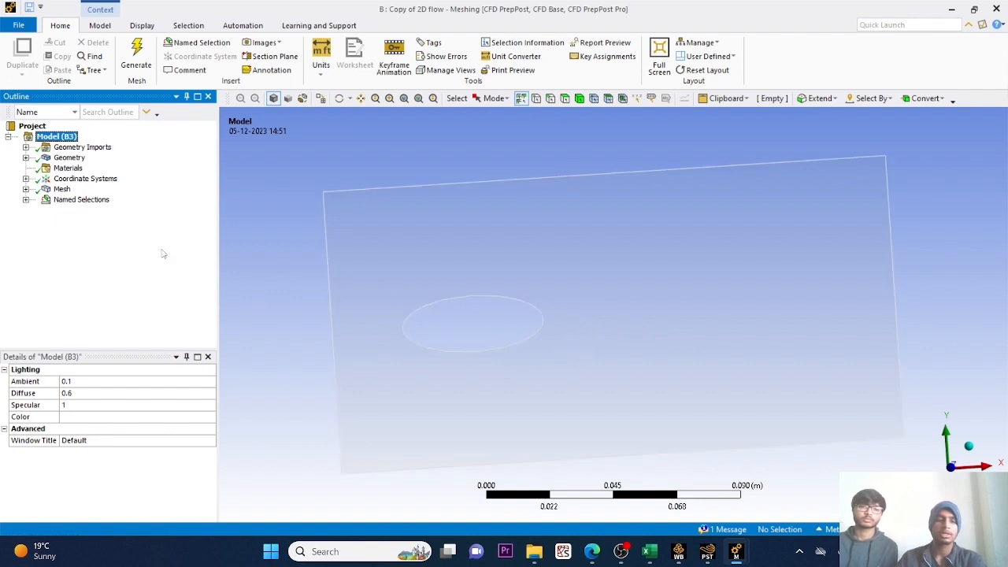
pyautogui.click(61, 189)
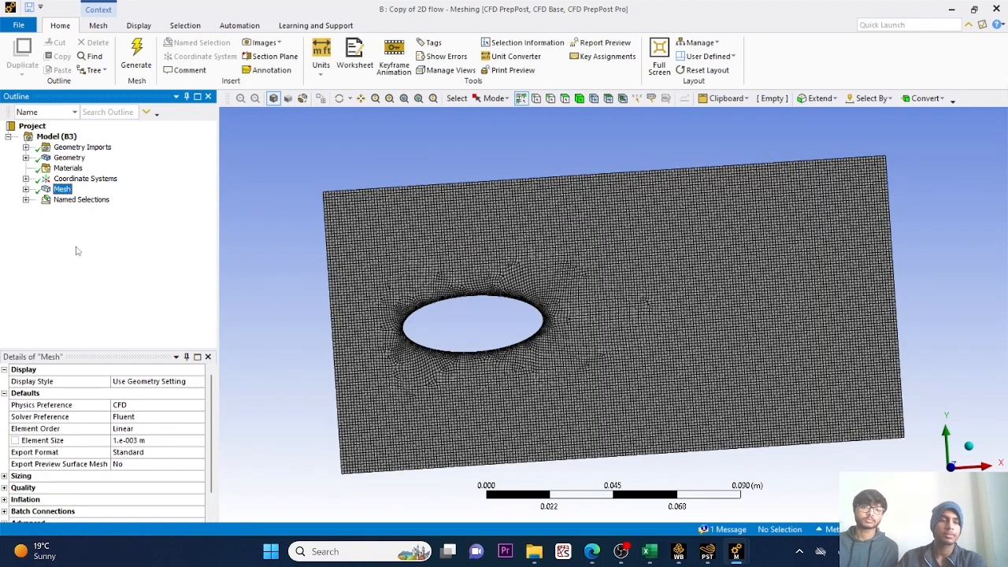
pyautogui.click(26, 189)
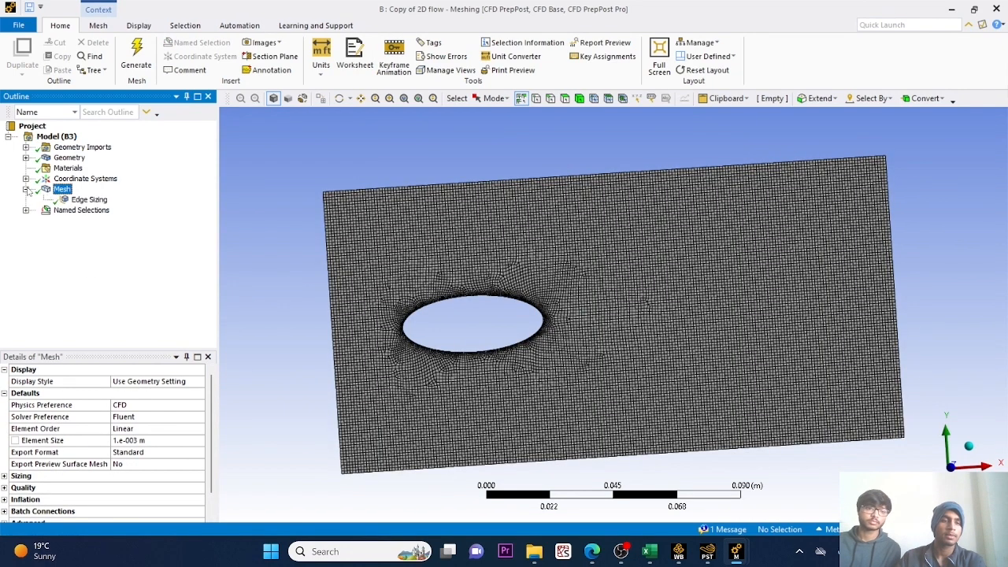
pyautogui.click(89, 200)
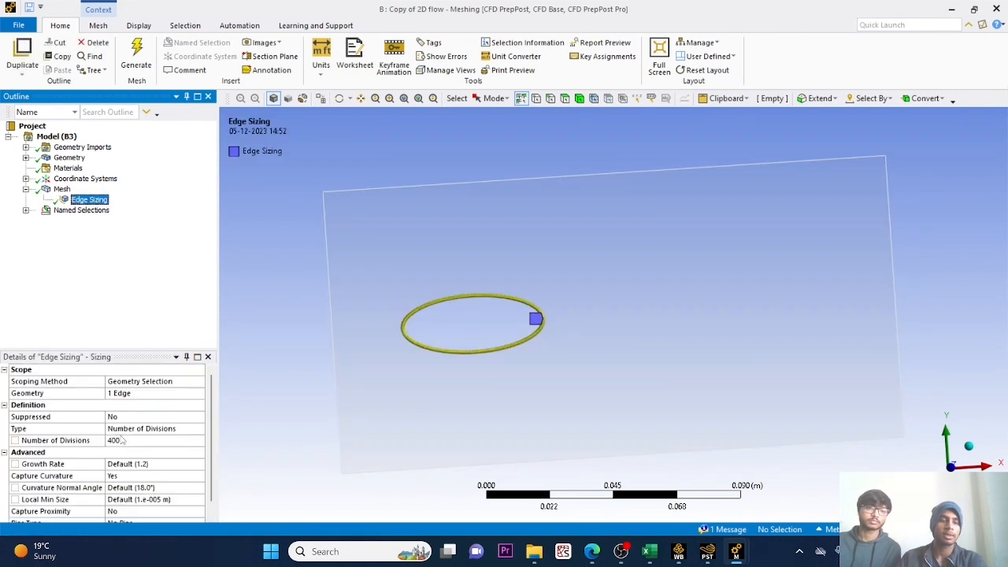
pyautogui.click(130, 443)
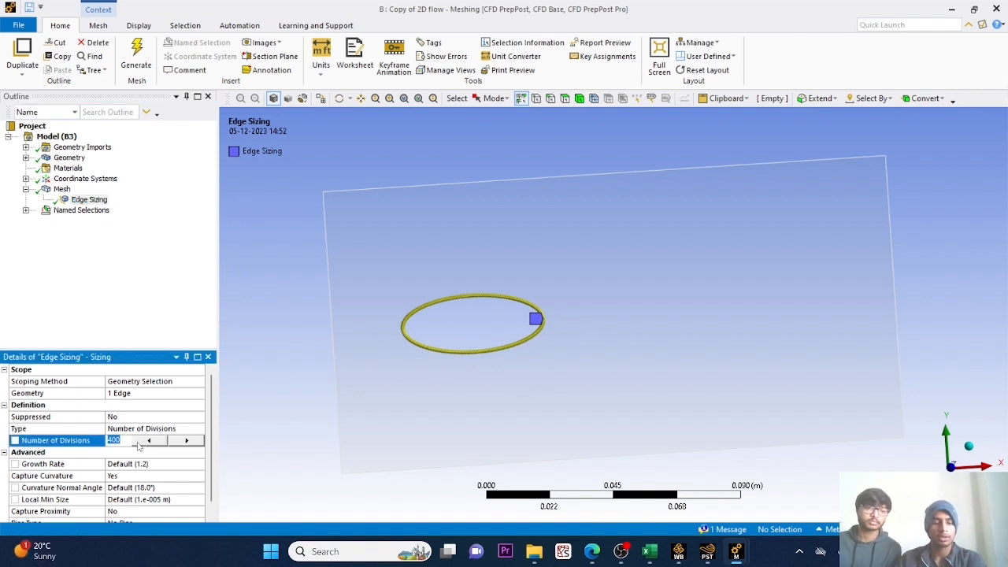
pyautogui.write('10')
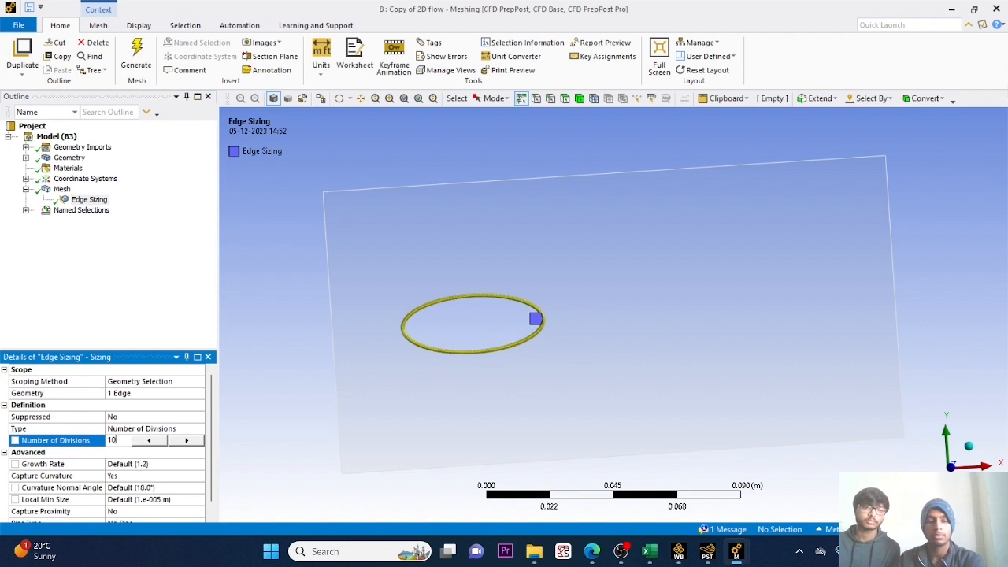
pyautogui.write('0')
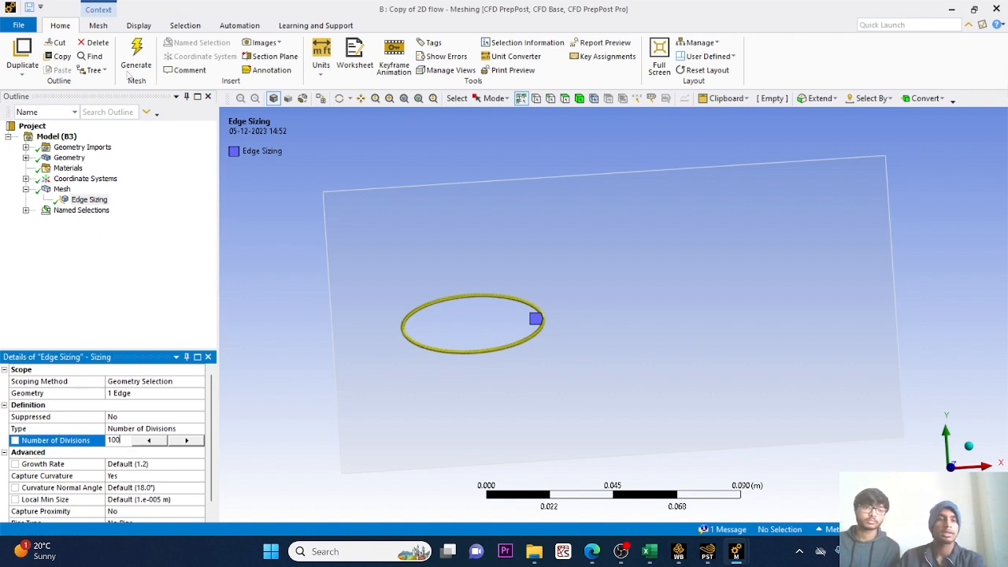
pyautogui.click(132, 55)
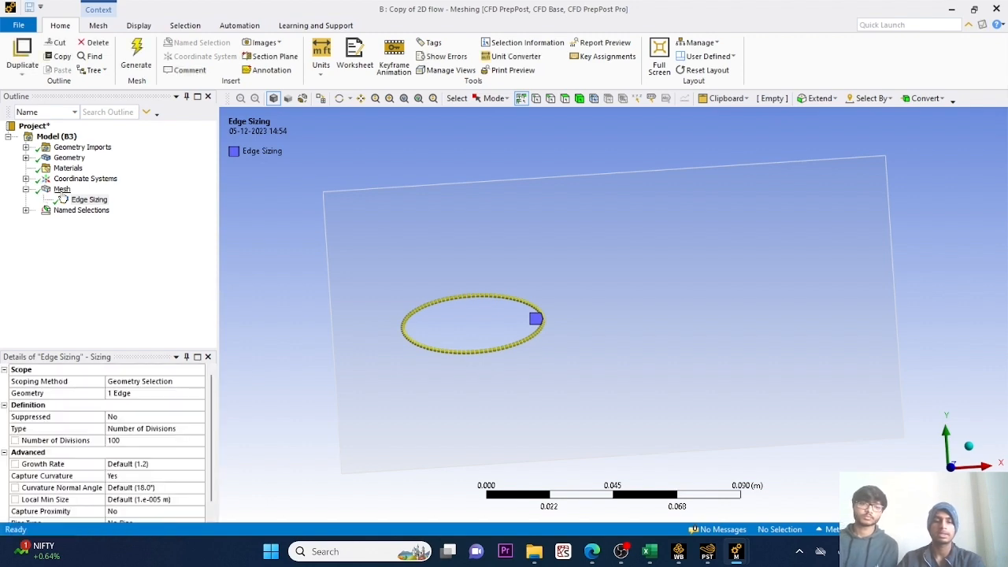
# Expand the statistics of the regenerated mesh and copy its node count.
pyautogui.click(61, 189)
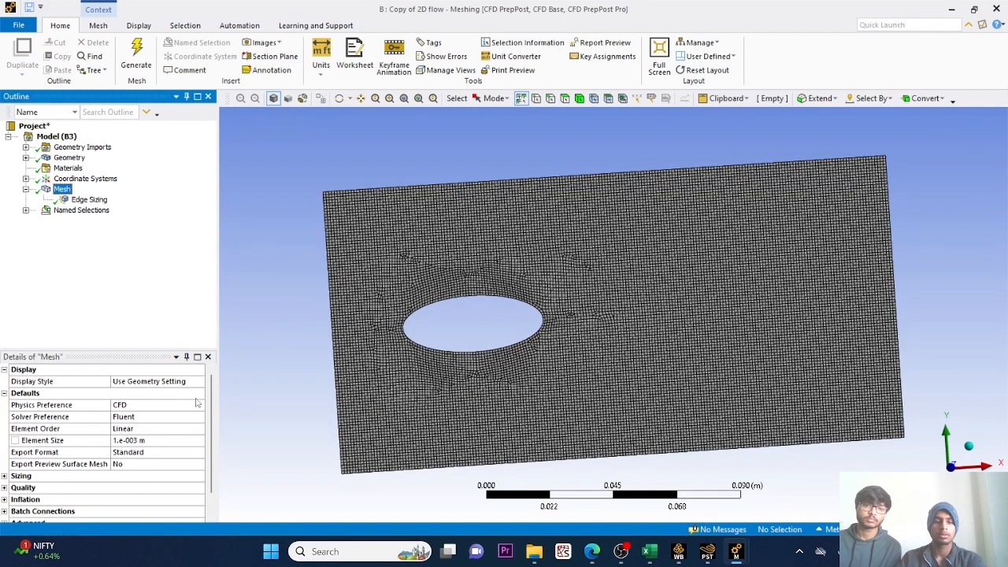
pyautogui.moveTo(211, 409); pyautogui.dragTo(207, 430)
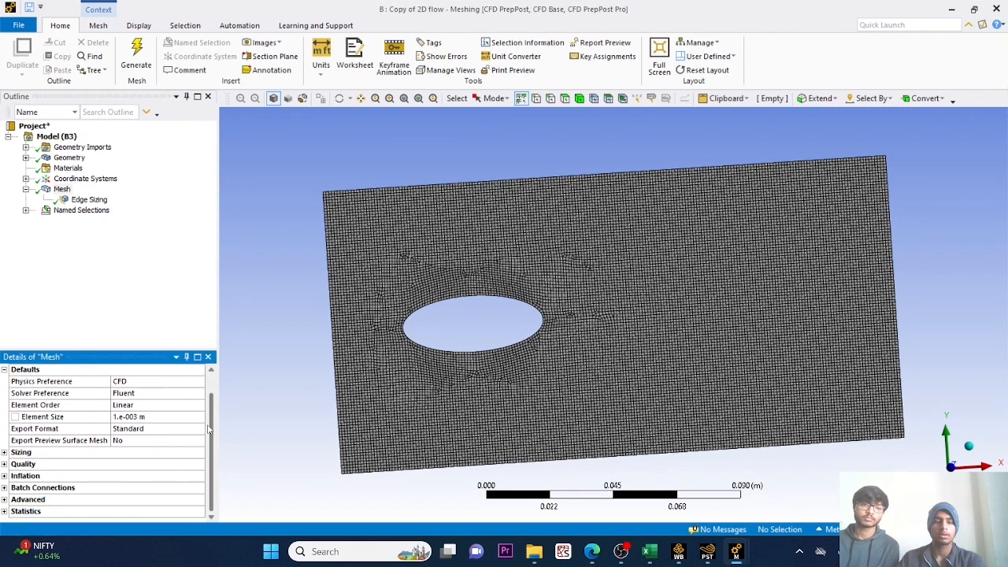
pyautogui.click(5, 511)
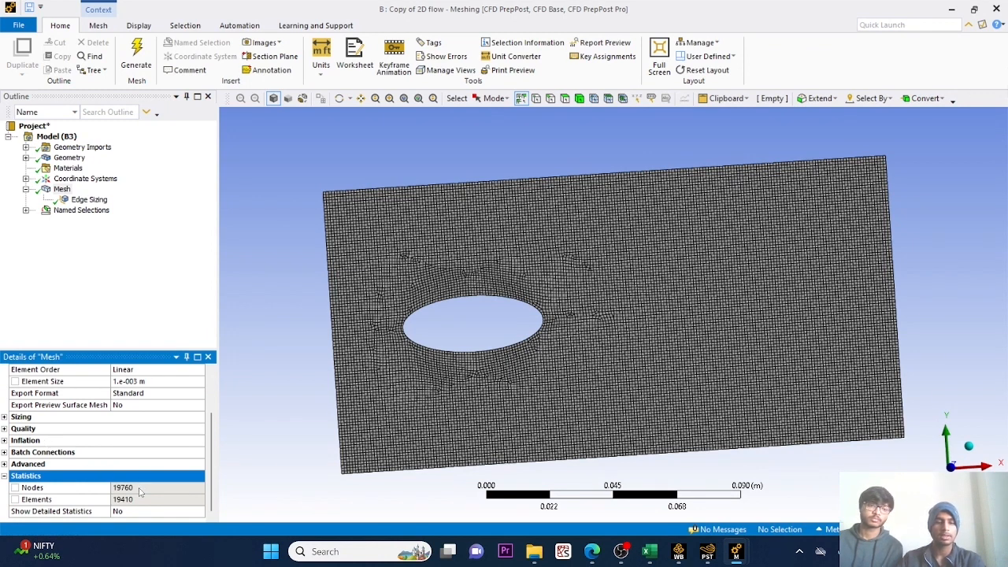
pyautogui.click(139, 491)
pyautogui.rightClick(140, 489)
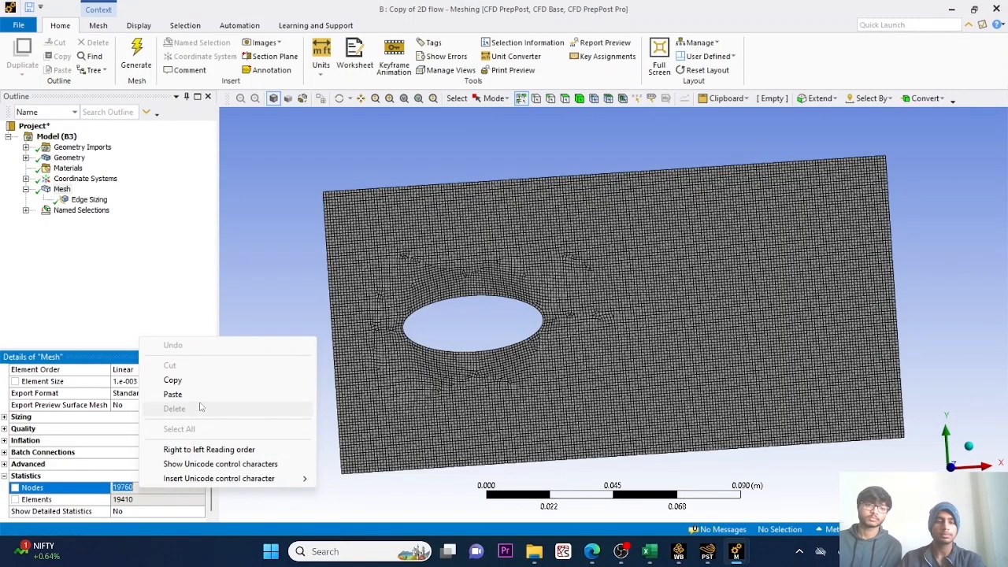
pyautogui.click(183, 381)
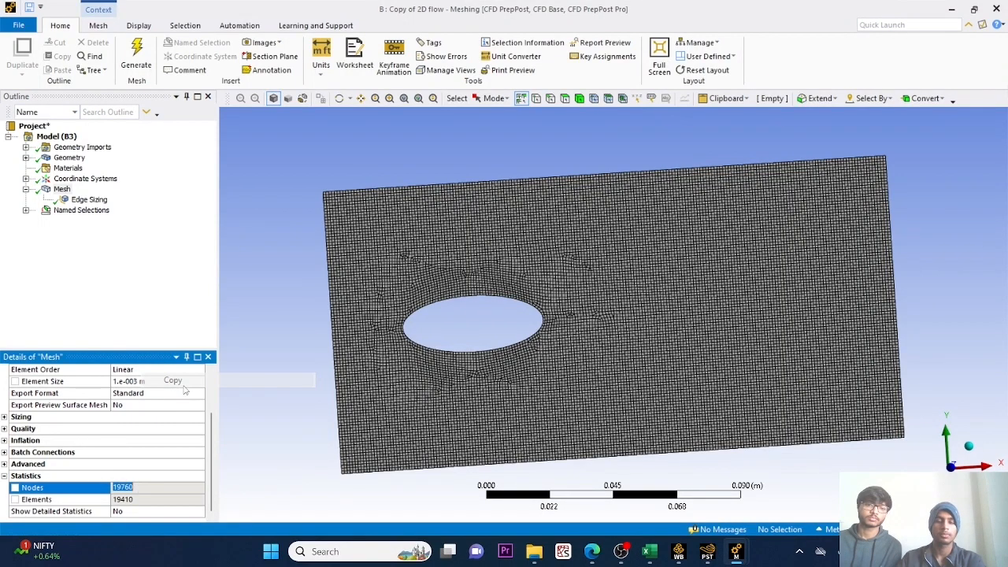
# Paste the node count into cell B2 of the Excel grid data sheet, in the 100-divisions row, and remove its bold formatting.
pyautogui.click(653, 556)
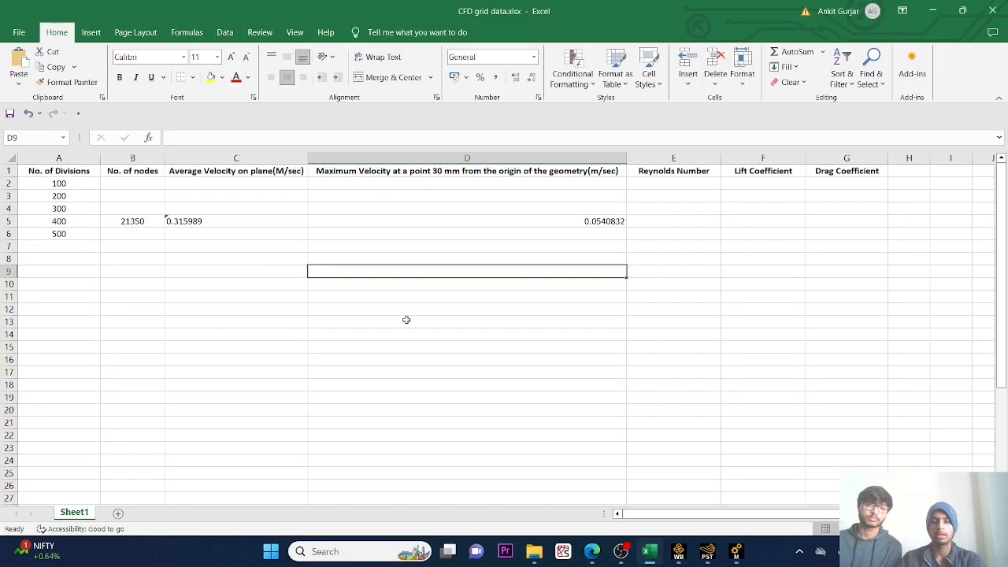
pyautogui.click(138, 182)
pyautogui.hotkey('ctrl', 'v')
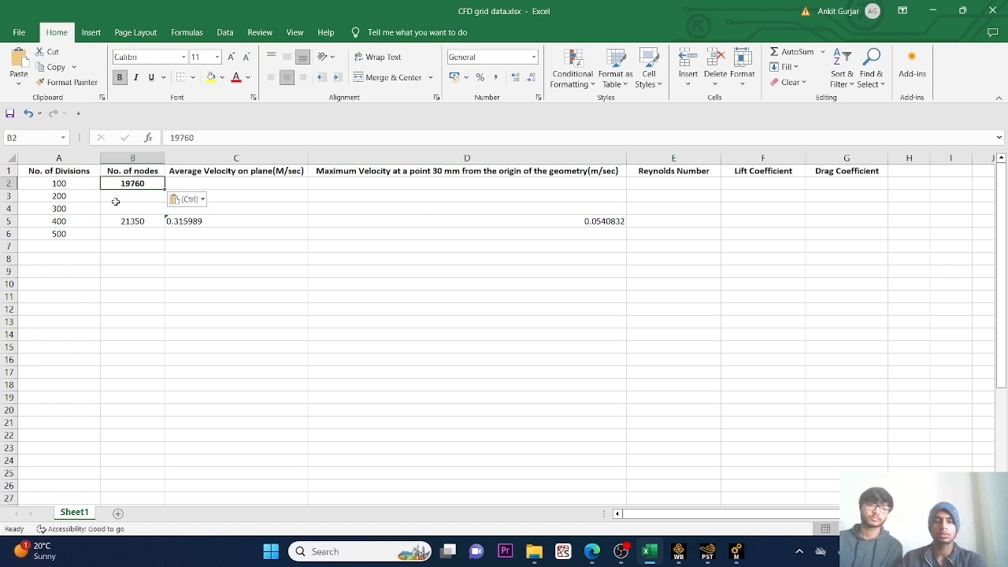
pyautogui.click(120, 77)
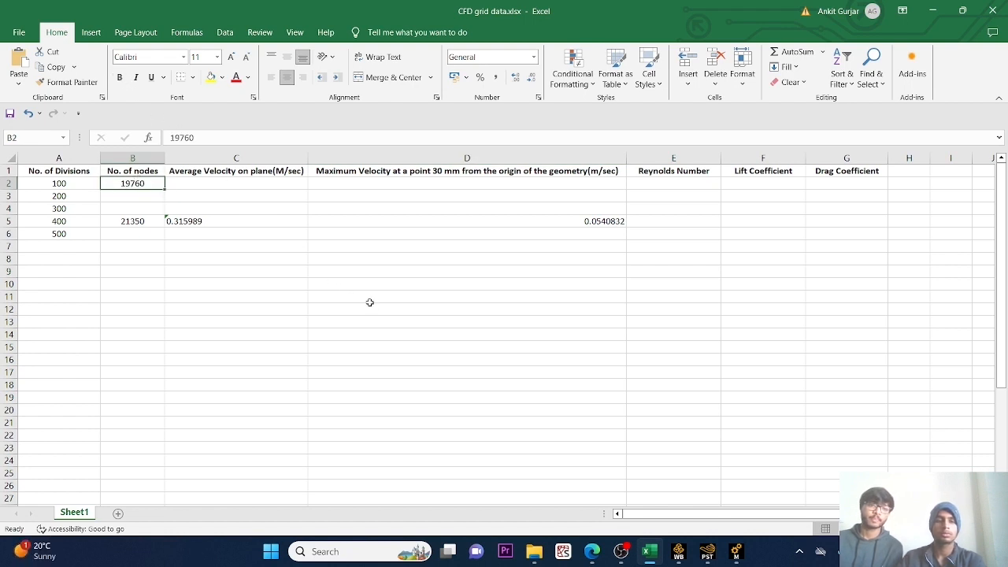
# Return to Workbench, open the Setup of Copy of 2D flow in Fluent and update that system's mesh.
pyautogui.click(679, 553)
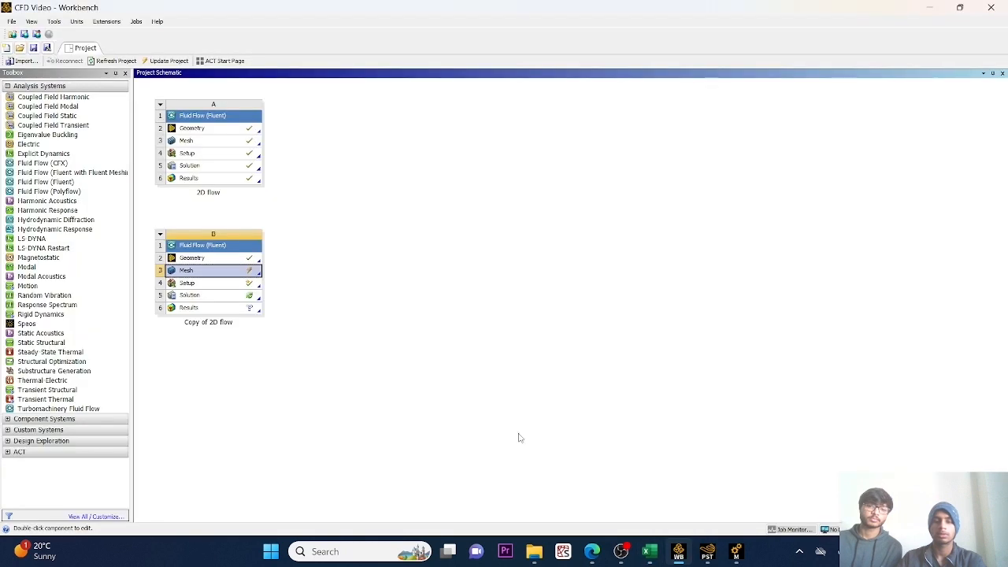
pyautogui.doubleClick(195, 285)
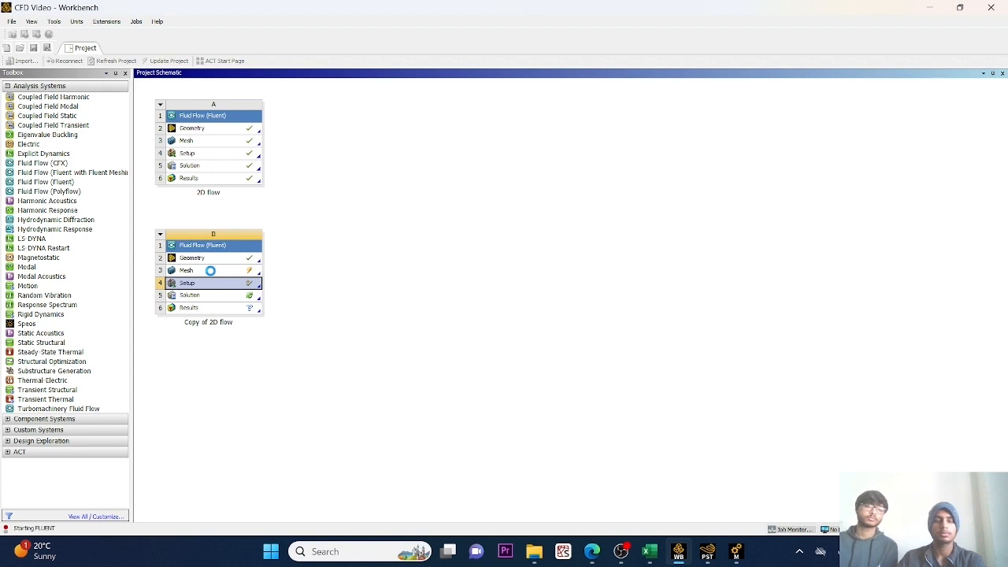
pyautogui.rightClick(210, 270)
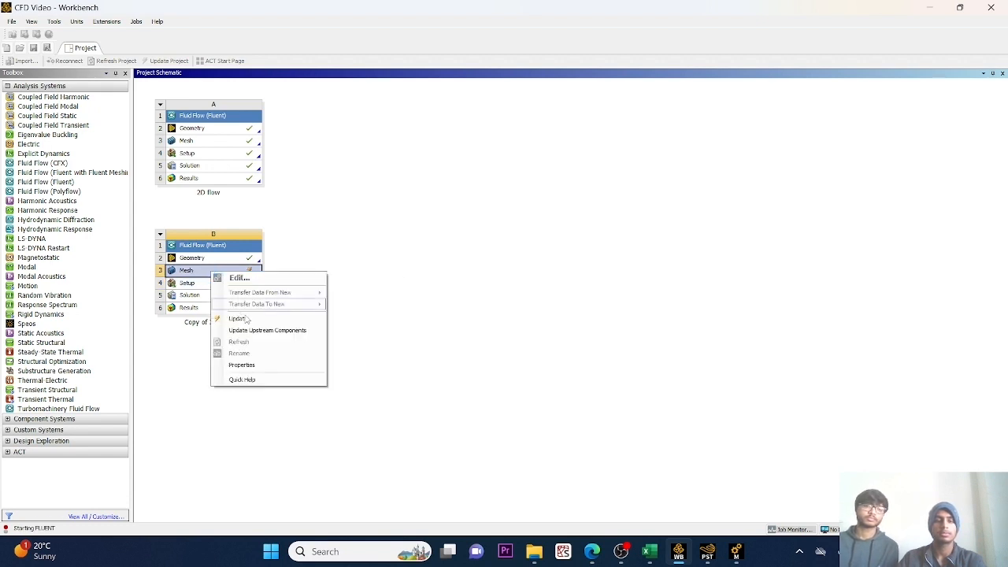
pyautogui.click(238, 318)
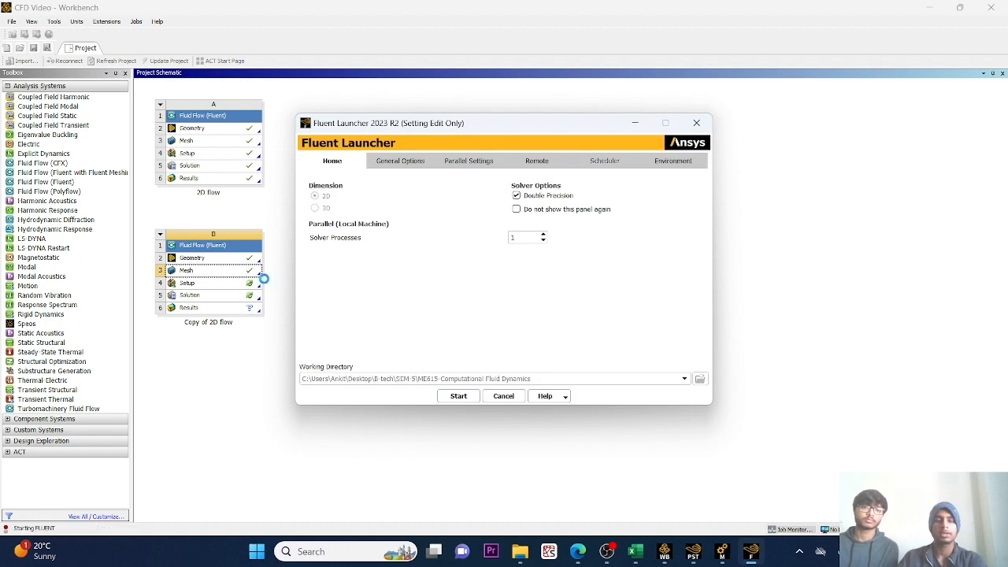
# Launch Fluent for Copy of 2D flow with double precision and initialize the solution using Hybrid Initialization.
pyautogui.click(458, 397)
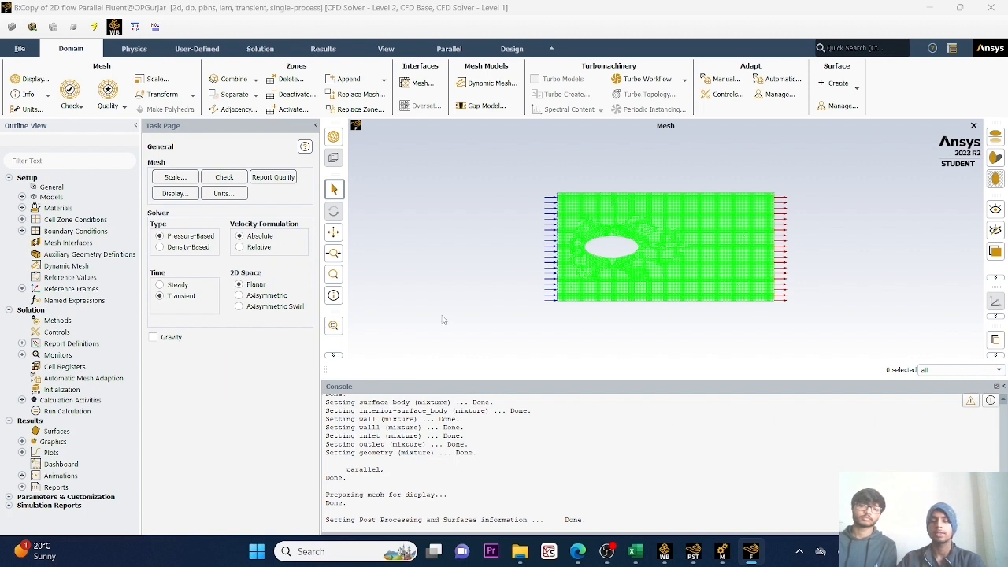
pyautogui.doubleClick(62, 391)
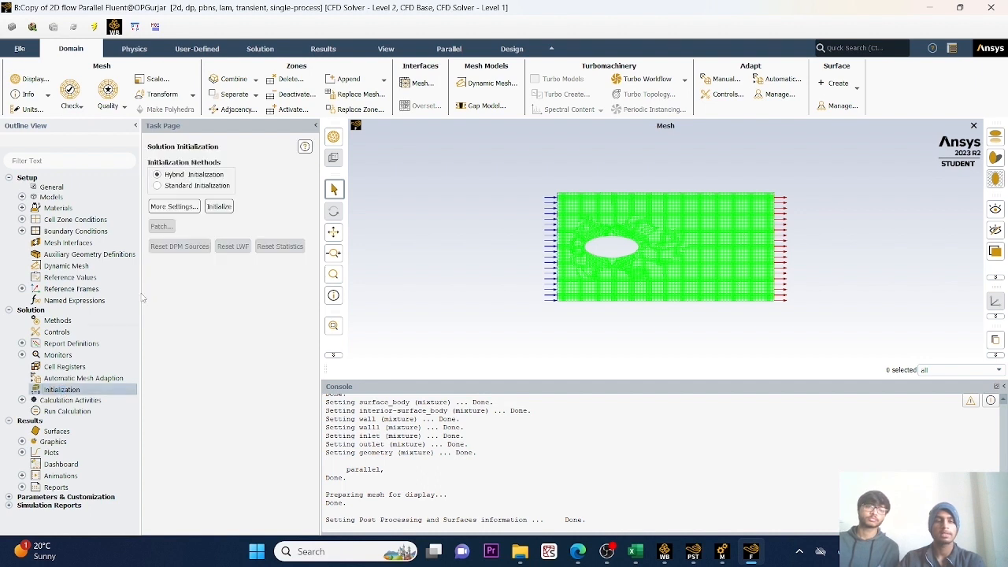
pyautogui.click(218, 207)
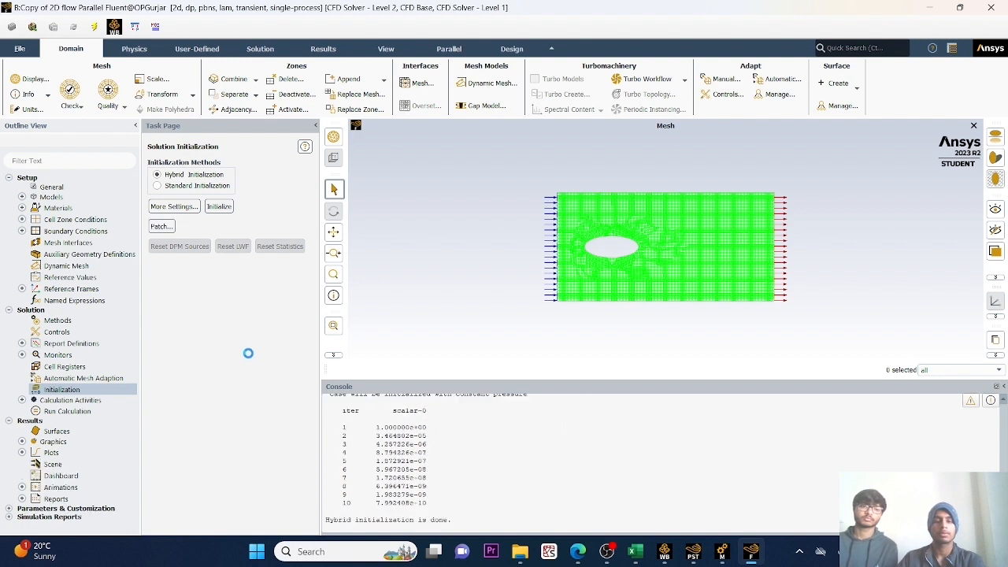
# Run the transient calculation for Copy of 2D flow with the existing time-step settings and dismiss the completion notice.
pyautogui.click(82, 412)
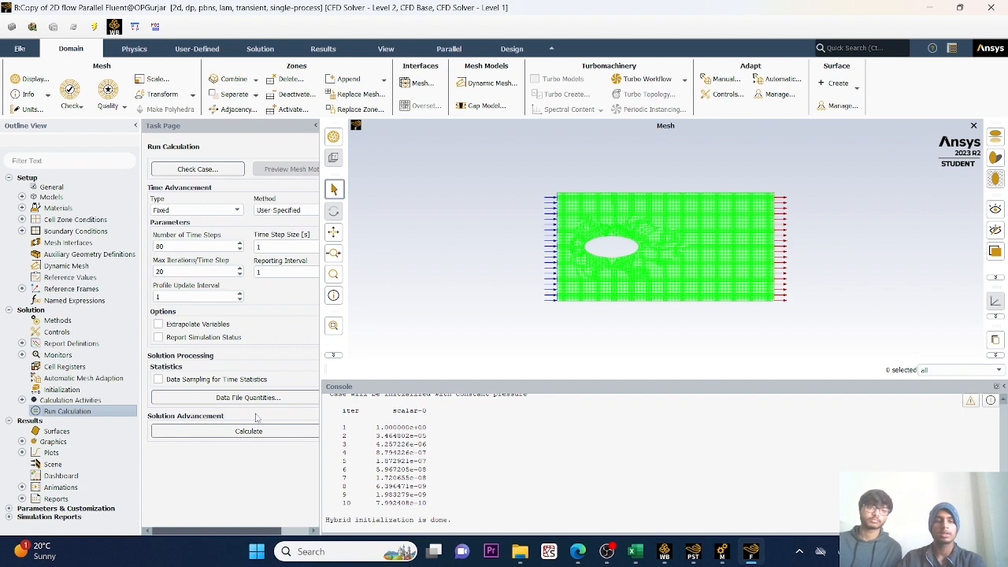
pyautogui.click(236, 430)
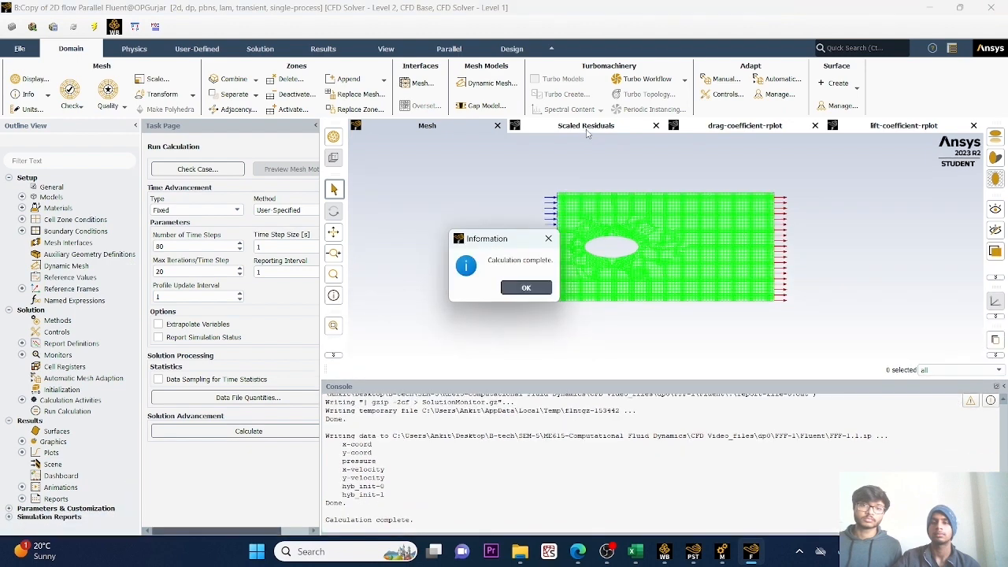
pyautogui.click(526, 288)
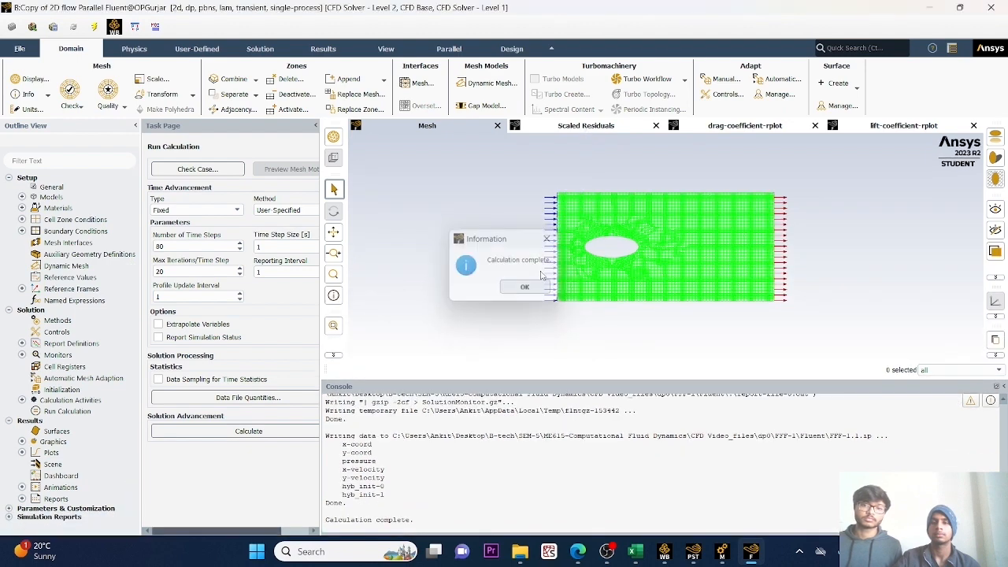
# Review the scaled residuals, drag coefficient and lift coefficient plots of the finished calculation.
pyautogui.click(590, 127)
pyautogui.click(709, 128)
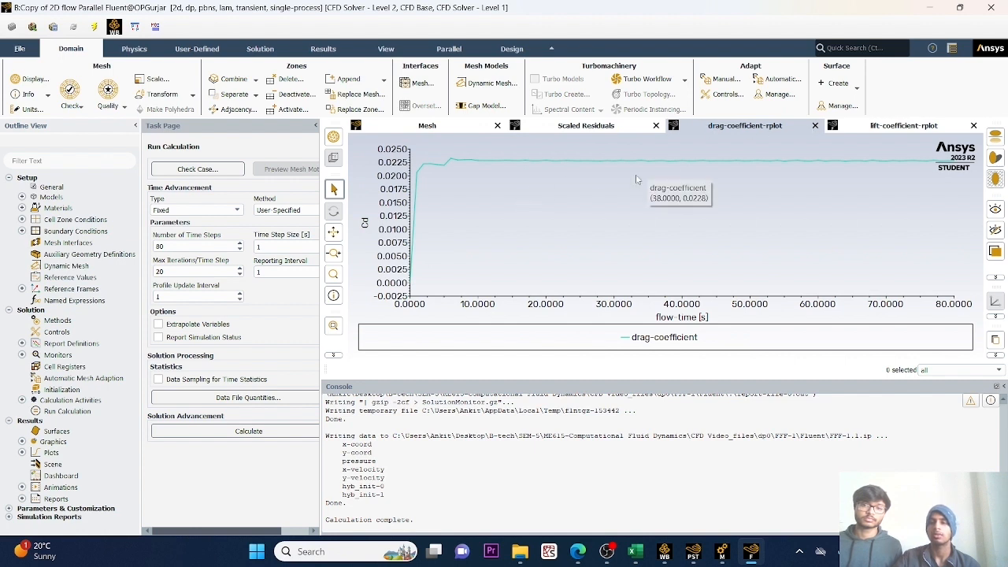
pyautogui.click(889, 127)
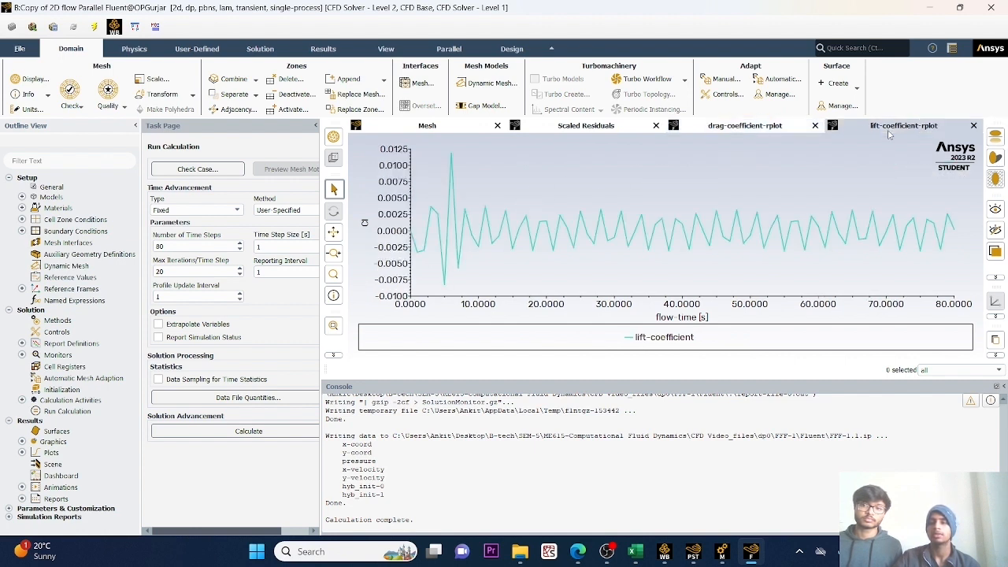
# Switch to Workbench and open the Results of Copy of 2D flow in CFD-Post.
pyautogui.click(666, 556)
pyautogui.click(228, 271)
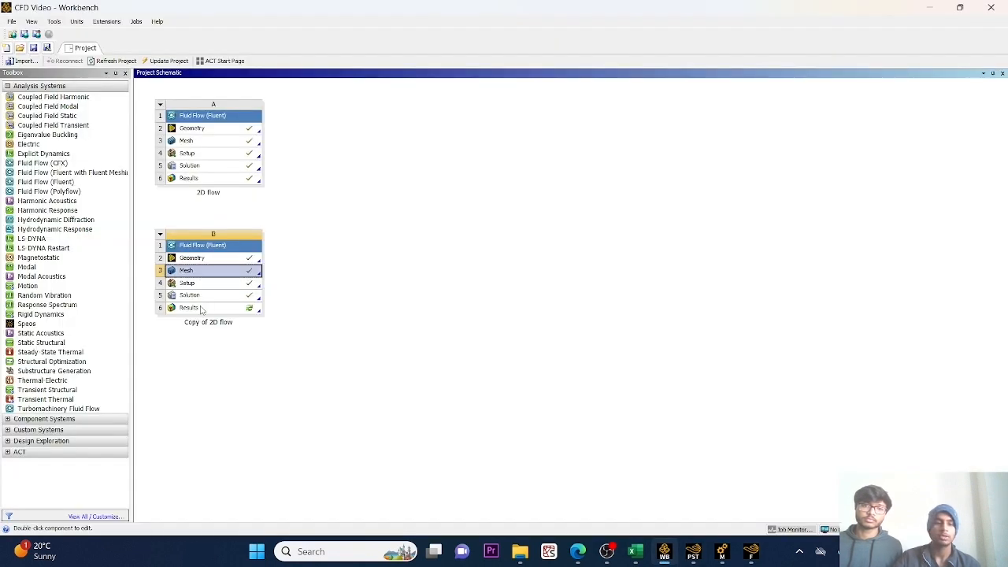
pyautogui.doubleClick(201, 309)
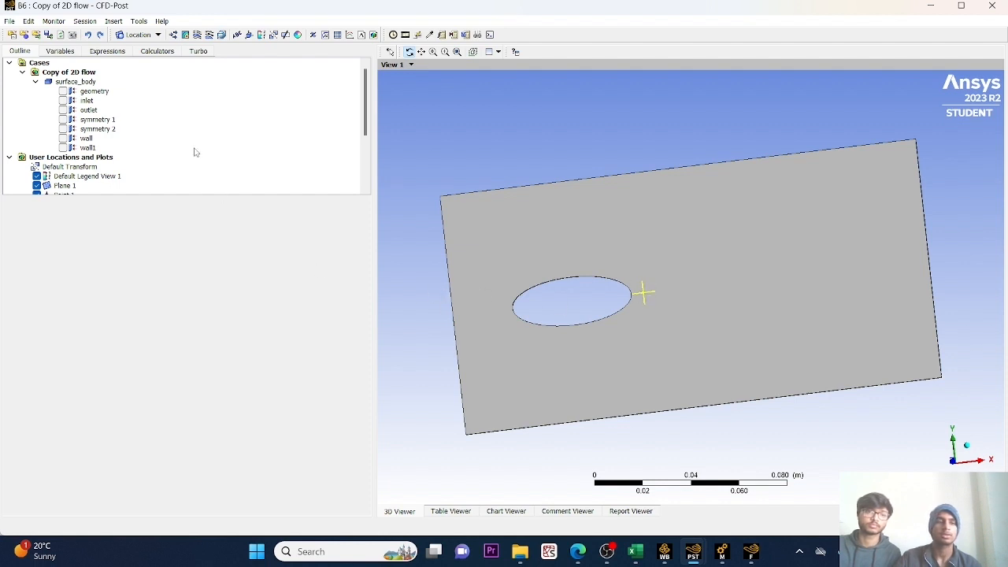
pyautogui.hotkey('alt', 'Tab')
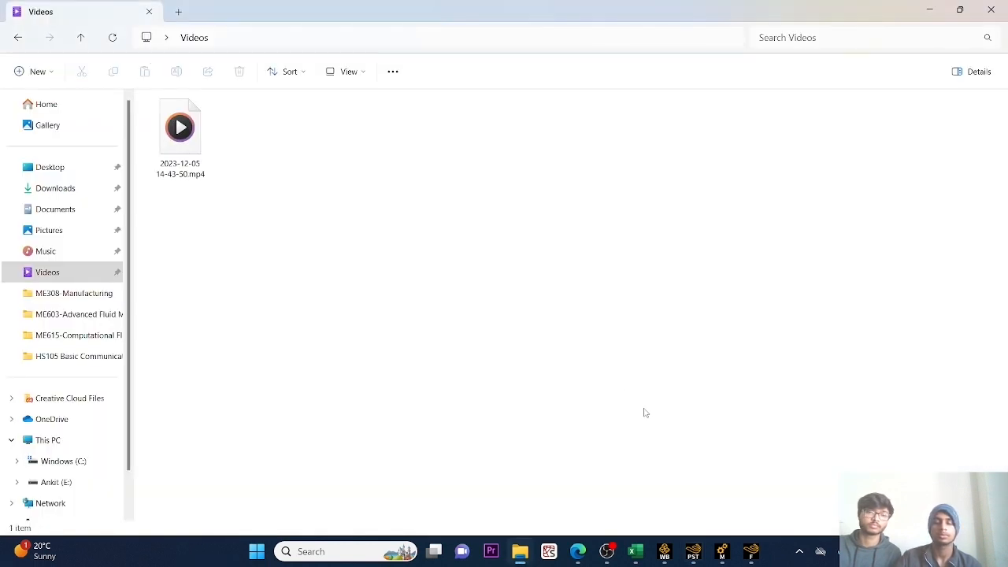
pyautogui.moveTo(685, 554)
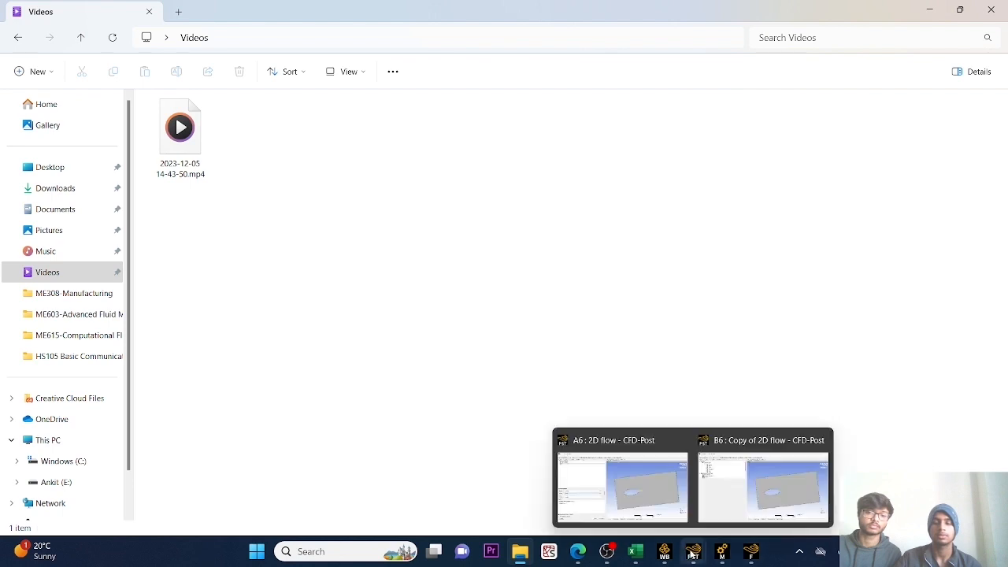
pyautogui.click(740, 503)
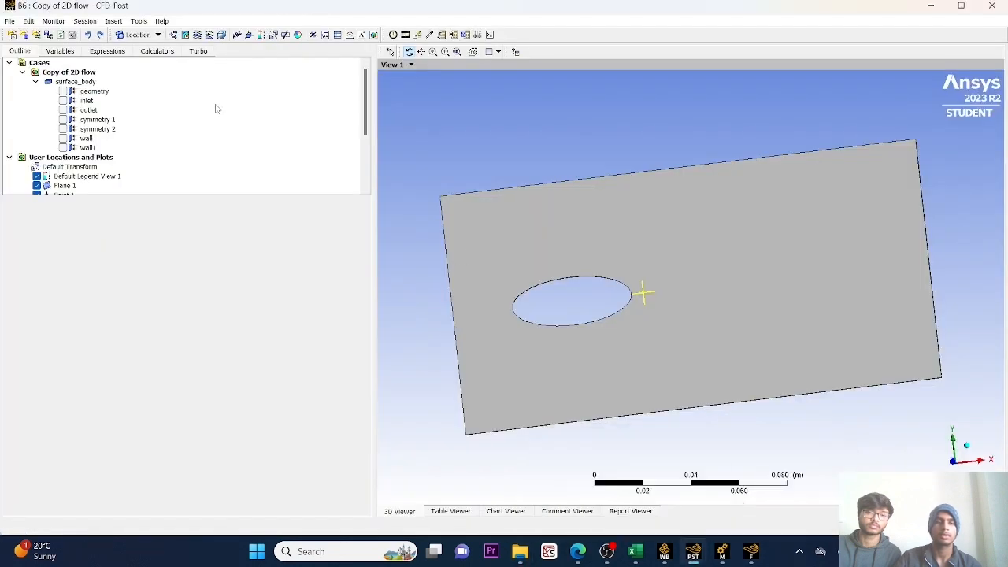
# Calculate the area average (areaAve) of Velocity on Plane 1 with the Function Calculator.
pyautogui.click(166, 52)
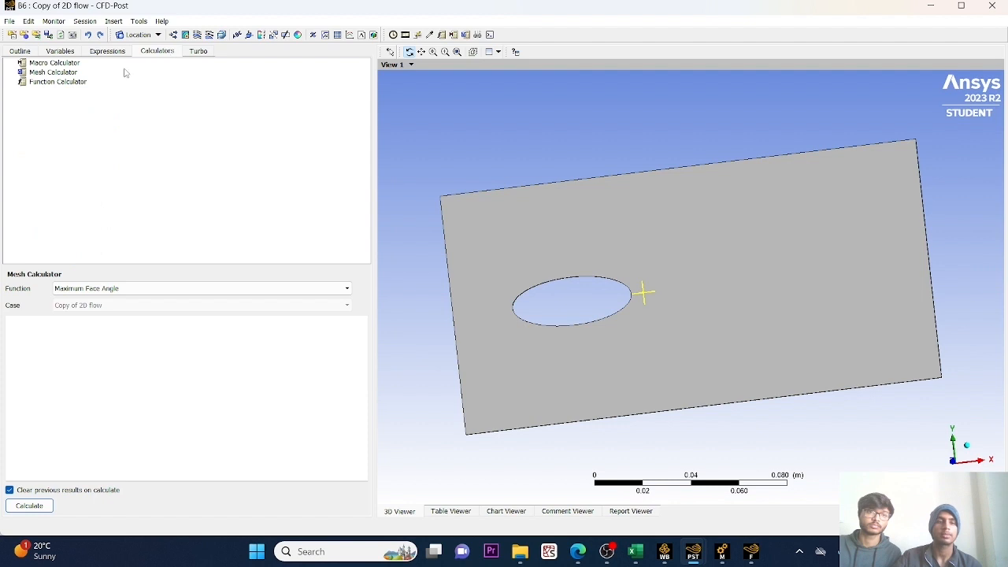
pyautogui.click(76, 84)
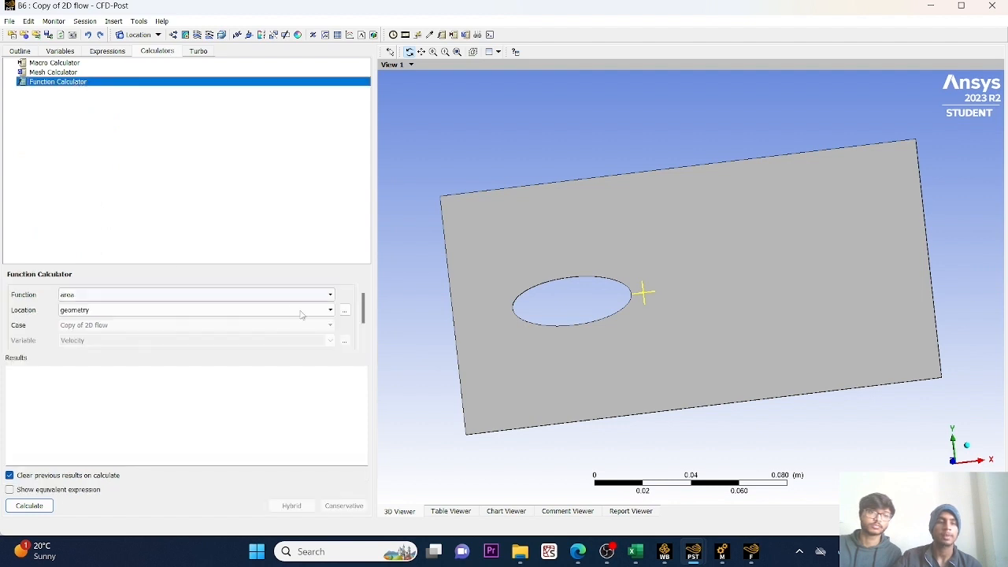
pyautogui.click(330, 296)
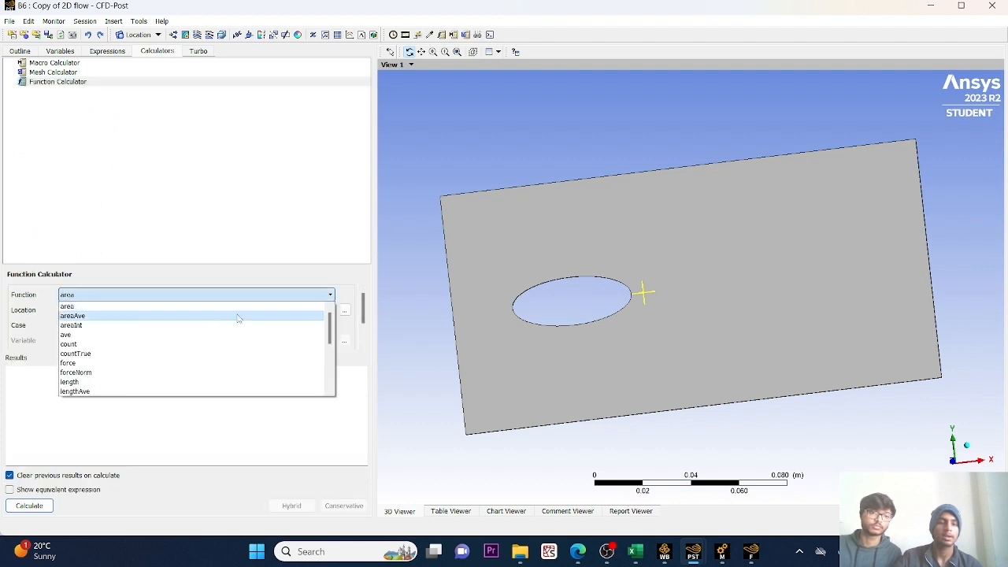
pyautogui.click(119, 320)
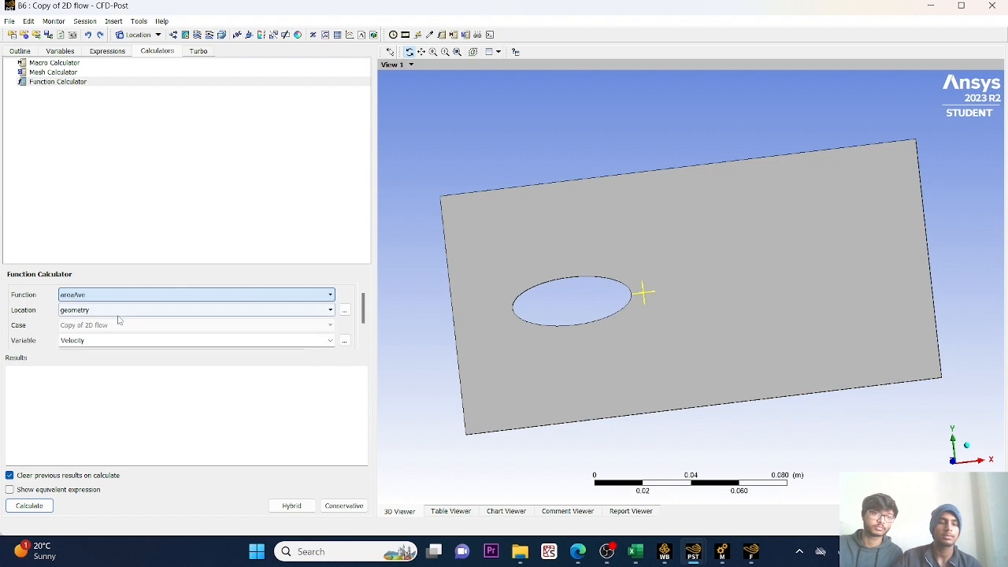
pyautogui.click(303, 313)
pyautogui.click(260, 379)
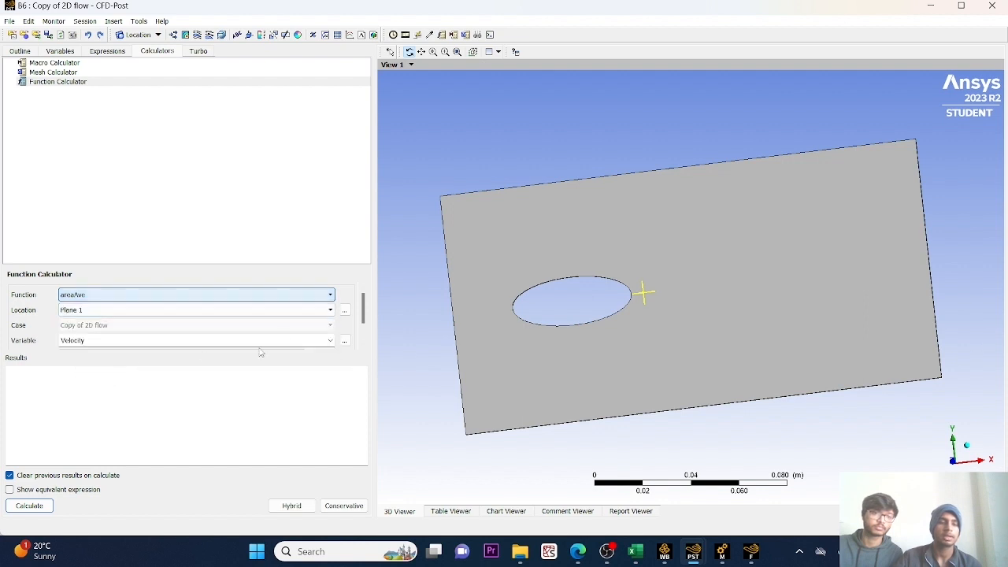
pyautogui.click(330, 341)
pyautogui.click(355, 381)
pyautogui.click(32, 505)
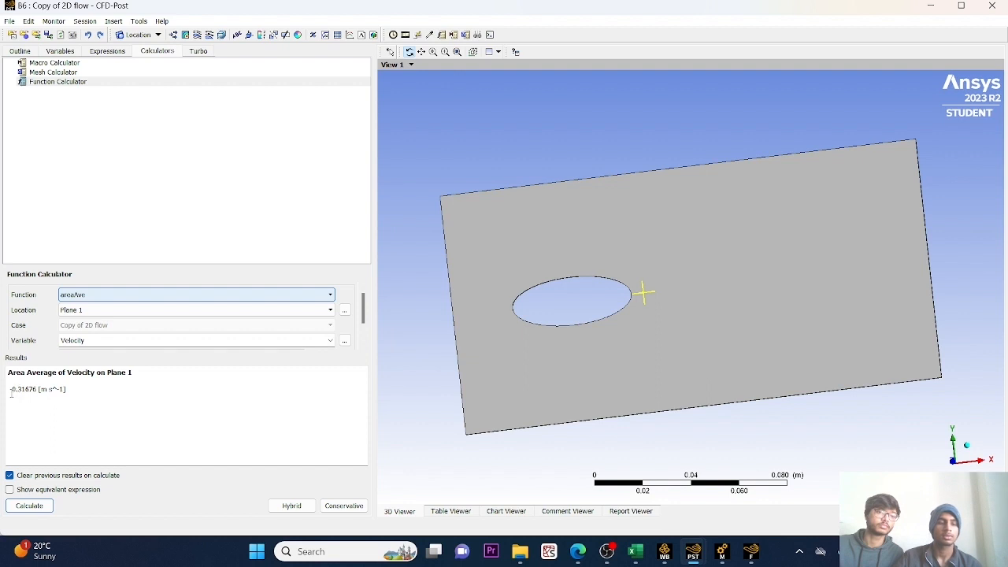
# Copy the calculated average velocity into cell C2 of the Excel grid data sheet, in the 100-divisions row.
pyautogui.moveTo(10, 389); pyautogui.dragTo(37, 392)
pyautogui.hotkey('ctrl', 'c')
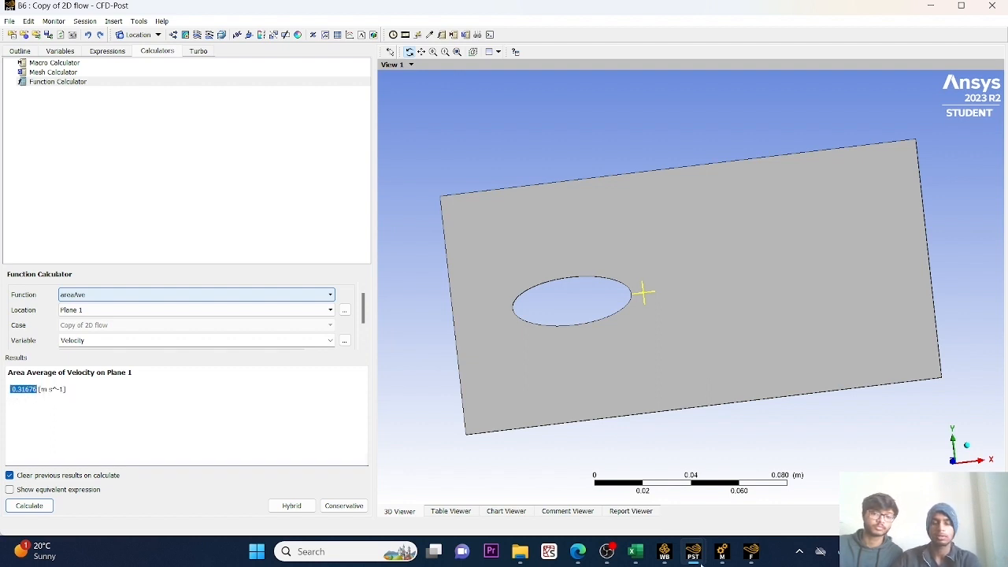
pyautogui.click(642, 555)
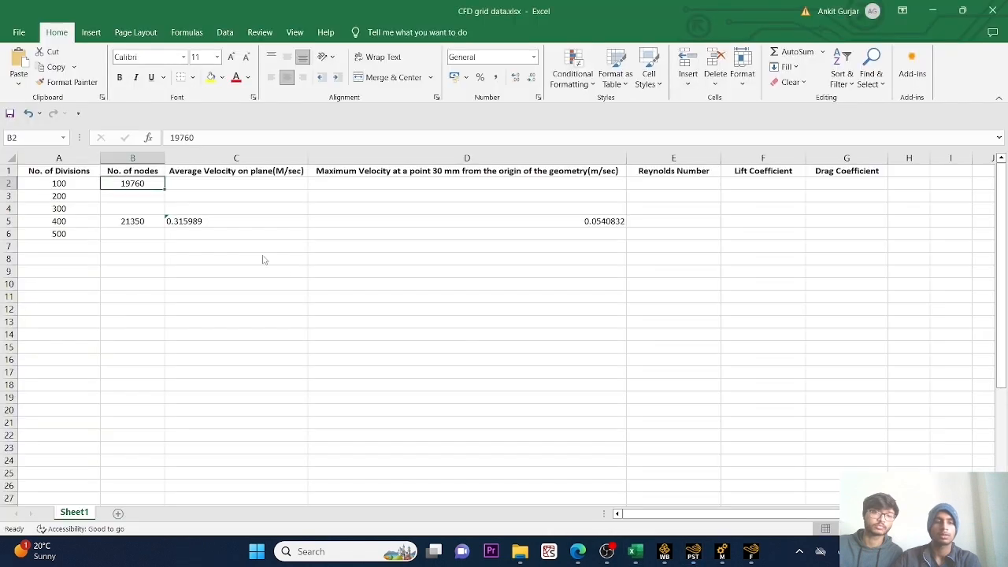
pyautogui.click(222, 187)
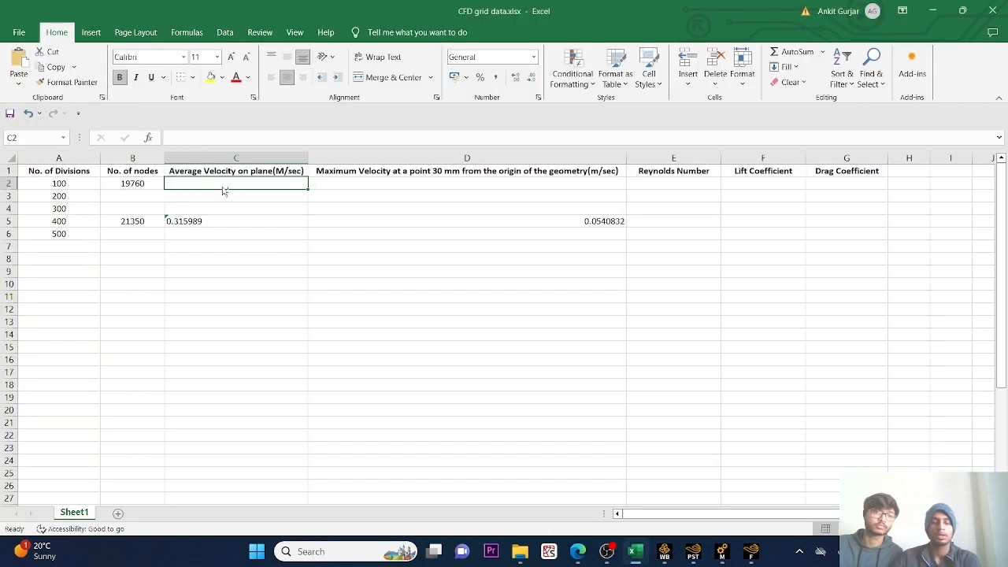
pyautogui.hotkey('ctrl', 'v')
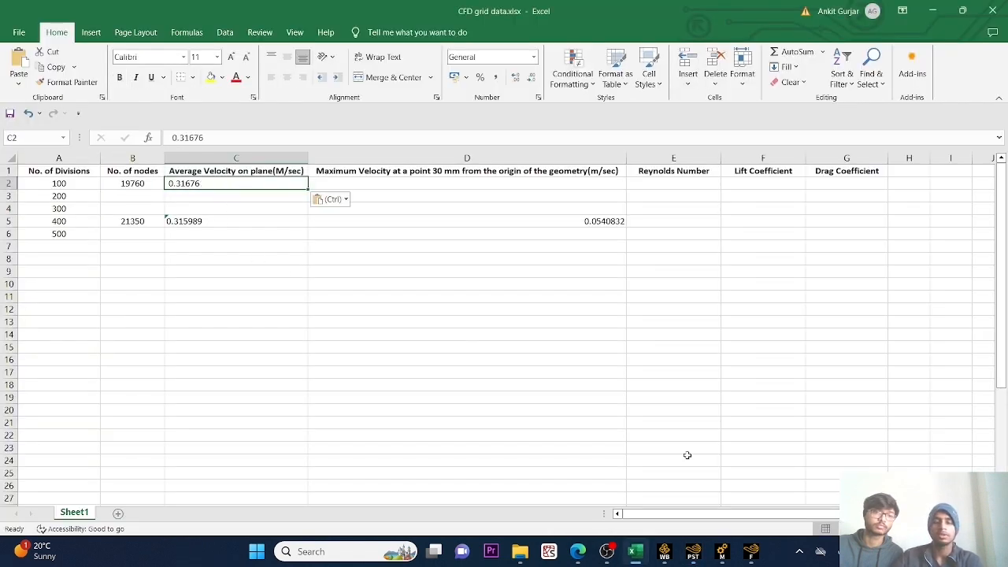
# Return to the Copy of 2D flow results in CFD-Post and calculate the maximum (maxVal) Velocity at Point 1.
pyautogui.moveTo(693, 552)
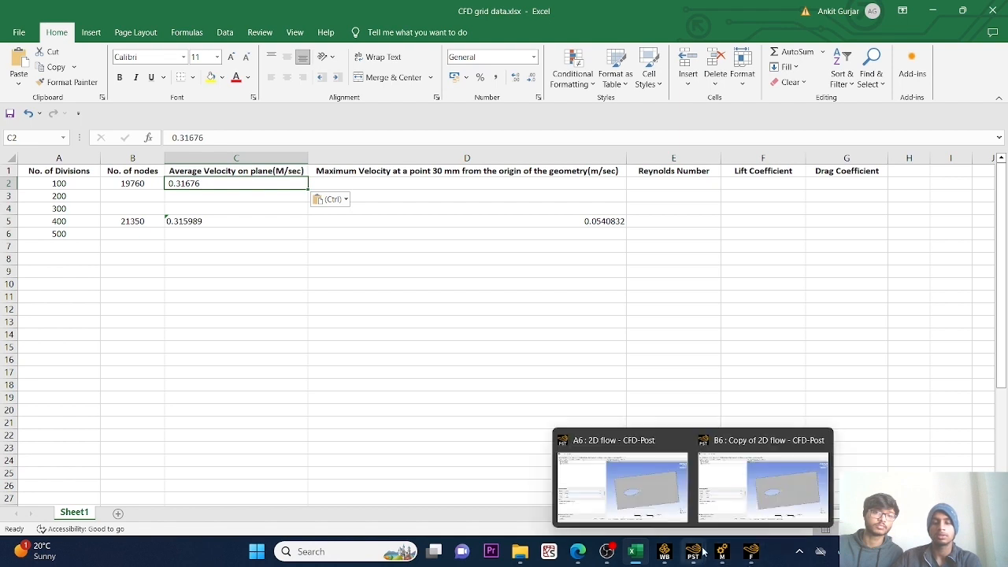
pyautogui.click(728, 495)
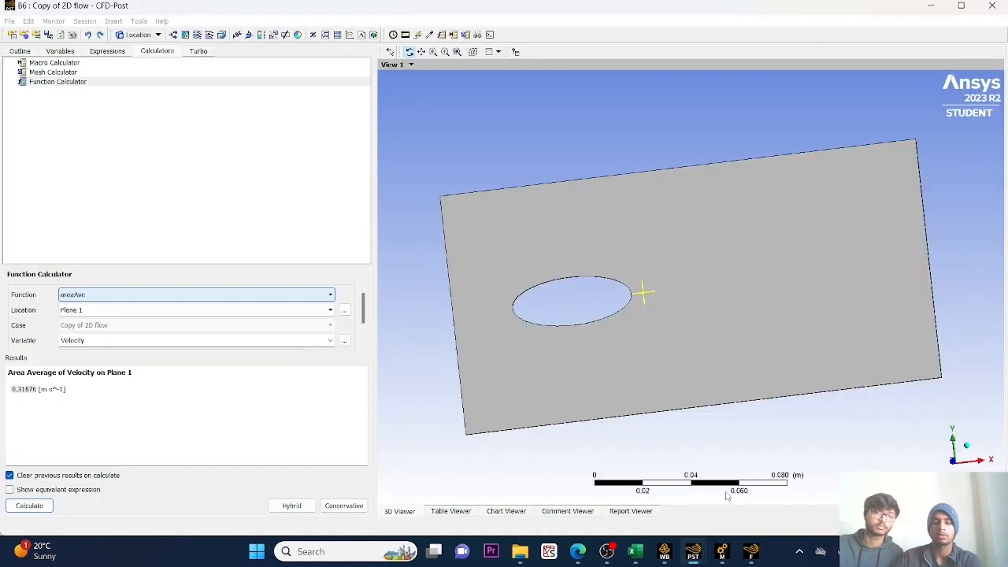
pyautogui.click(314, 299)
pyautogui.scroll(-3, 224, 330)
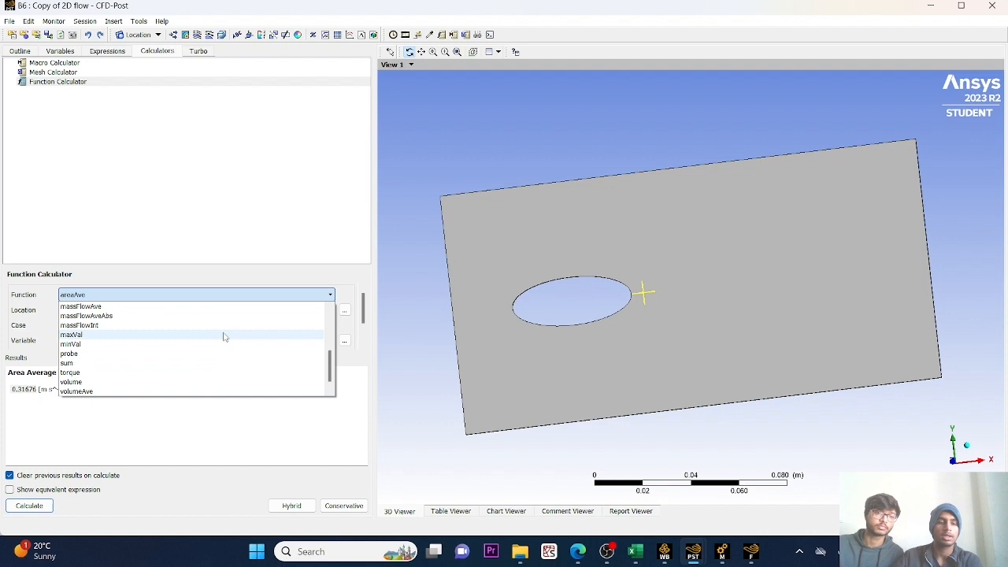
pyautogui.click(89, 334)
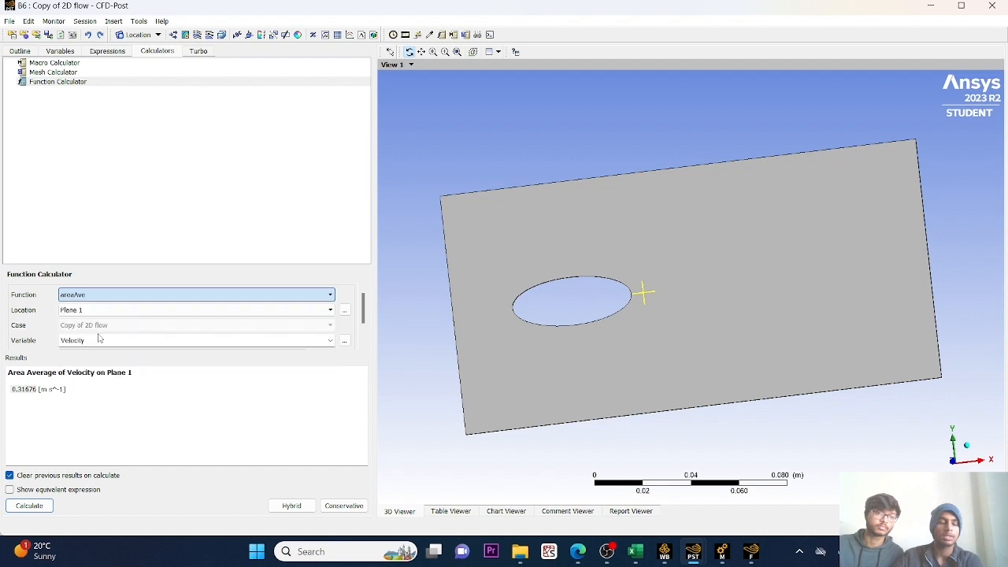
pyautogui.click(324, 311)
pyautogui.click(134, 396)
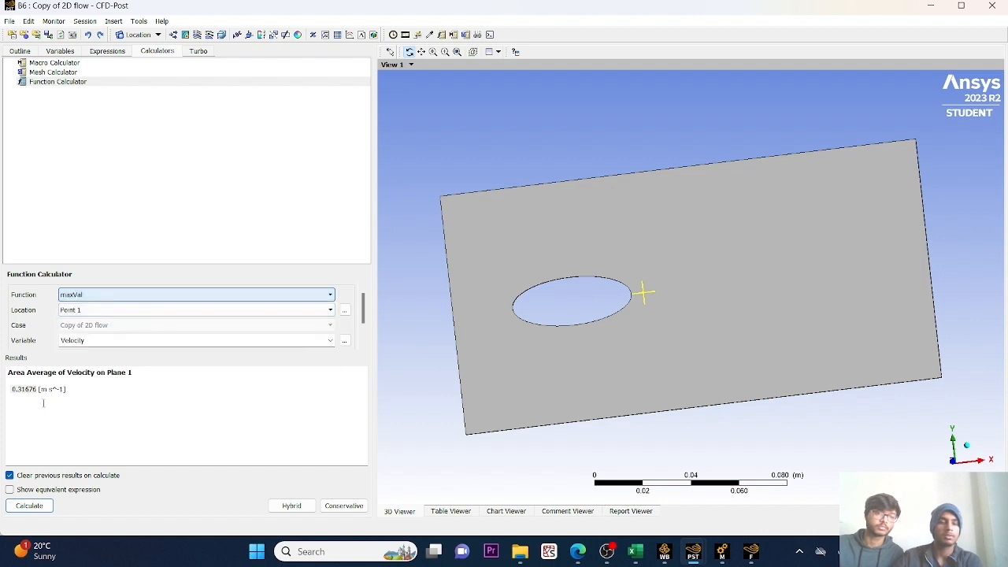
pyautogui.click(28, 504)
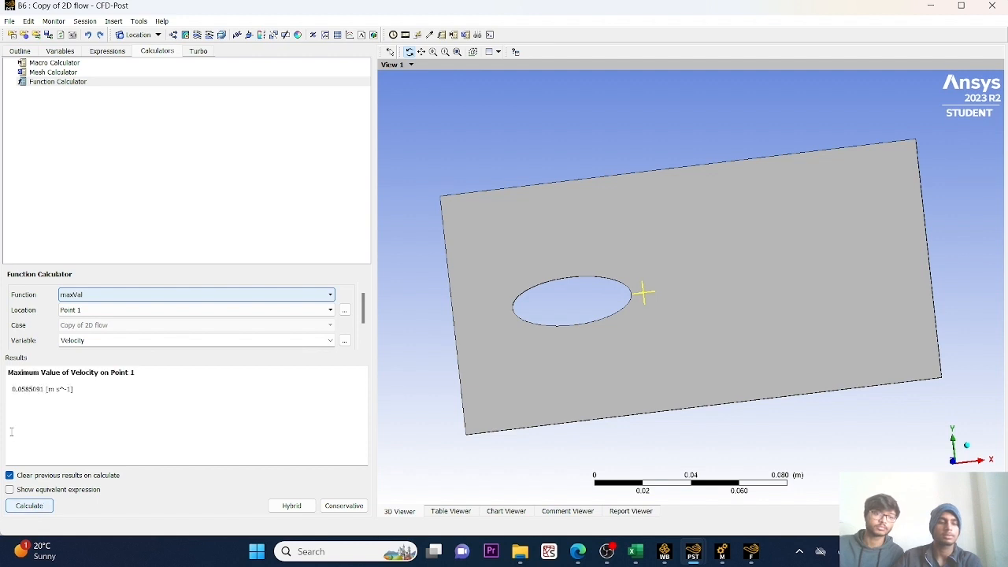
# Copy the calculated maximum velocity into cell D2 of the Excel grid data sheet, in the 100-divisions row.
pyautogui.moveTo(11, 389); pyautogui.dragTo(34, 393)
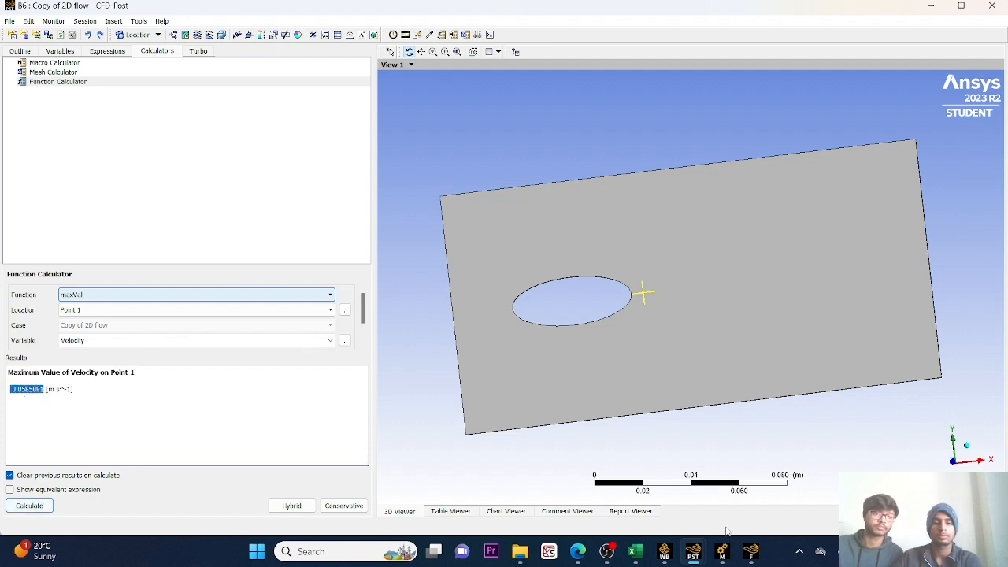
pyautogui.click(634, 552)
pyautogui.click(367, 185)
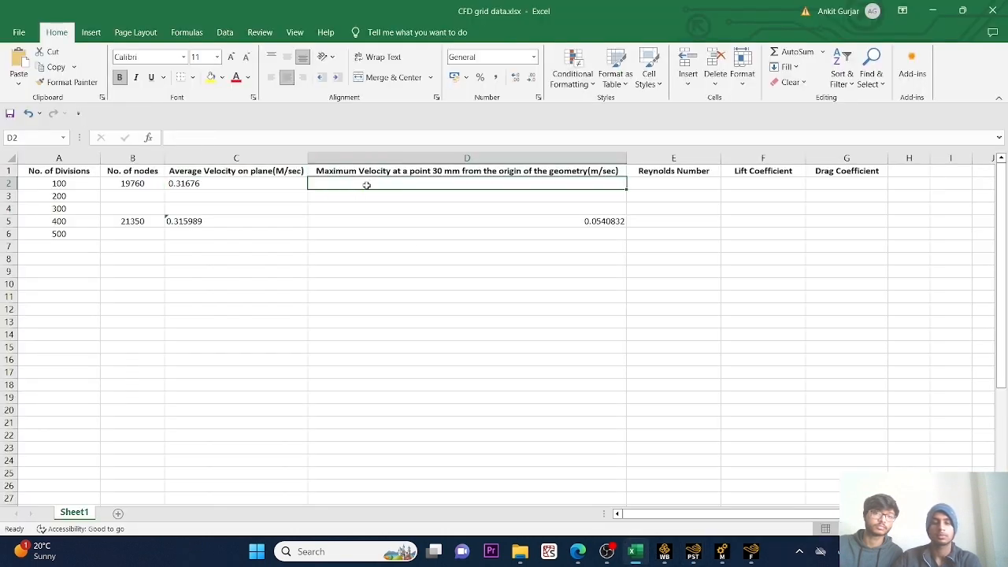
pyautogui.write('0.0585091')
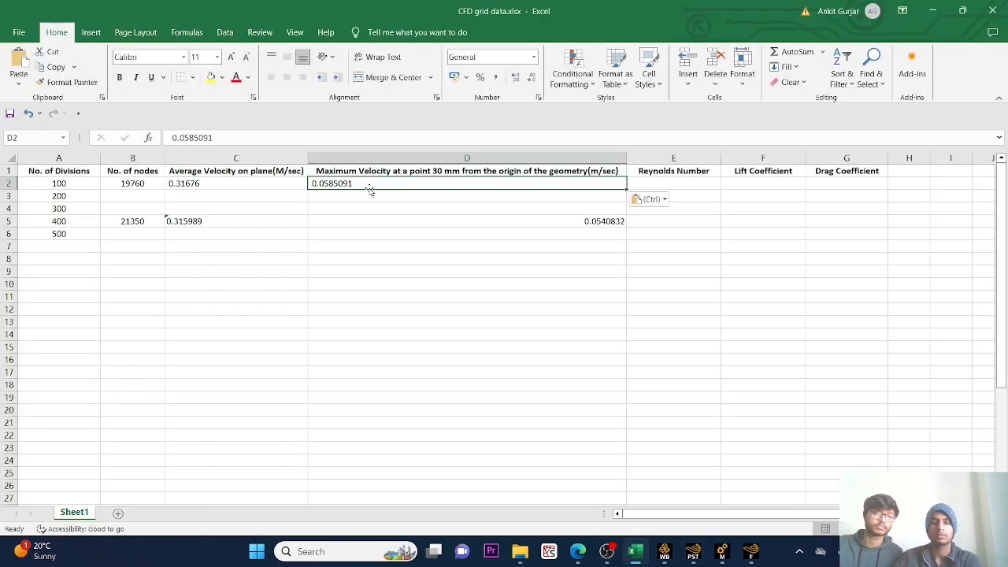
pyautogui.click(663, 553)
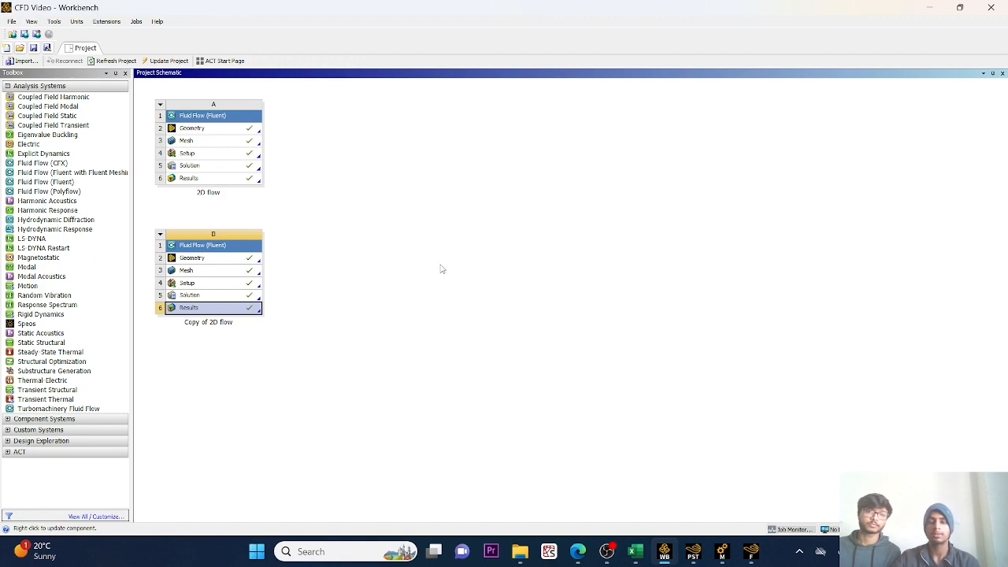
pyautogui.click(606, 551)
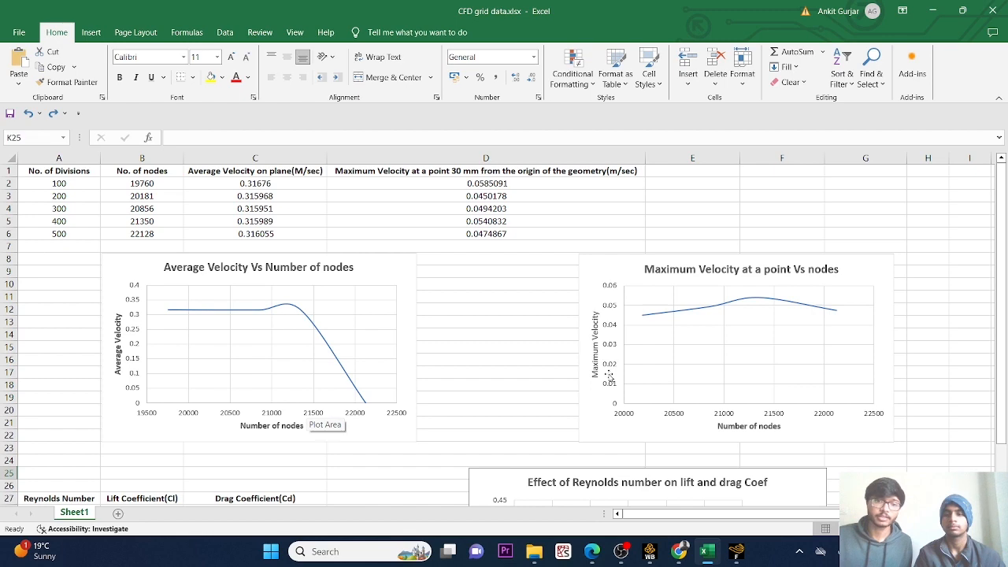
# Examine the velocity-versus-nodes charts and the table and chart of Reynolds number against lift and drag coefficients.
pyautogui.scroll(-2, 435, 347)
pyautogui.scroll(-5, 435, 347)
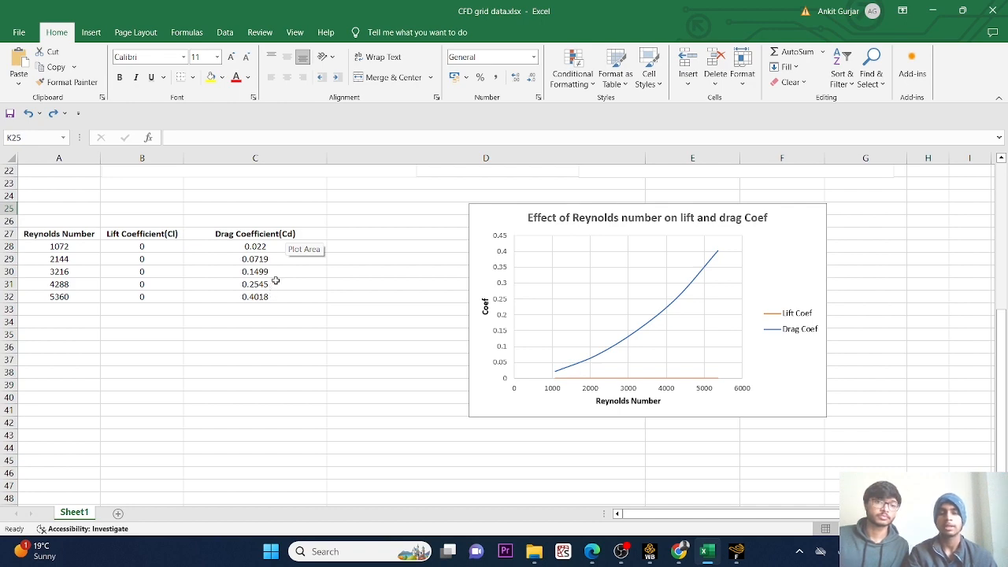
# Review the grid data table and both velocity-versus-nodes charts again, along with the Reynolds number results below them.
pyautogui.scroll(7, 219, 252)
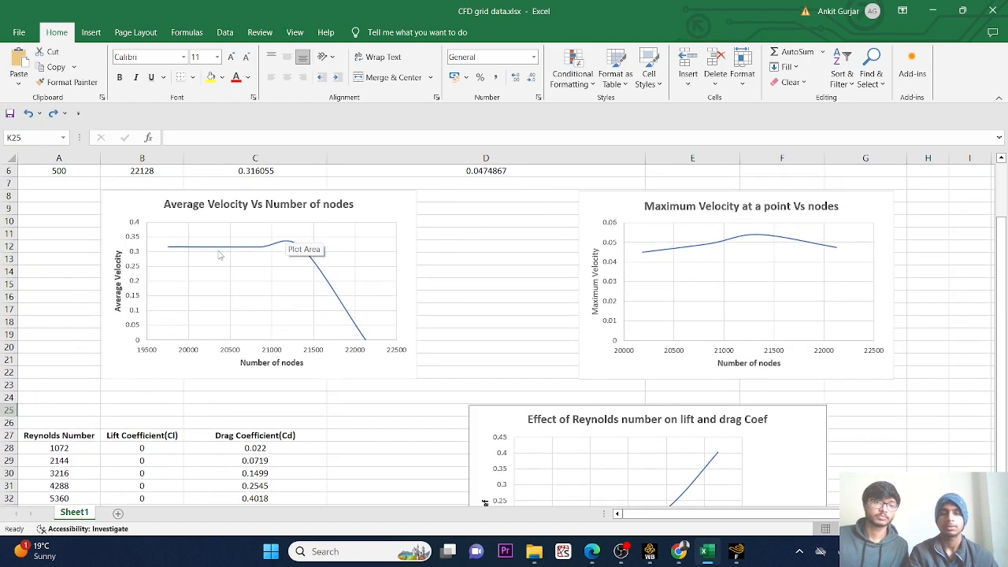
pyautogui.scroll(-1, 219, 253)
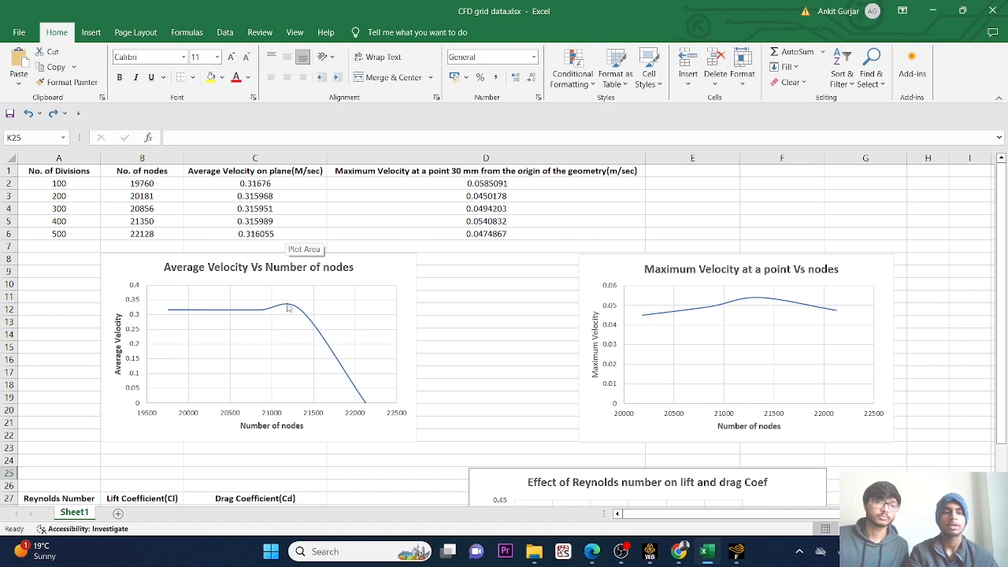
pyautogui.scroll(-2, 288, 307)
pyautogui.scroll(-2, 288, 308)
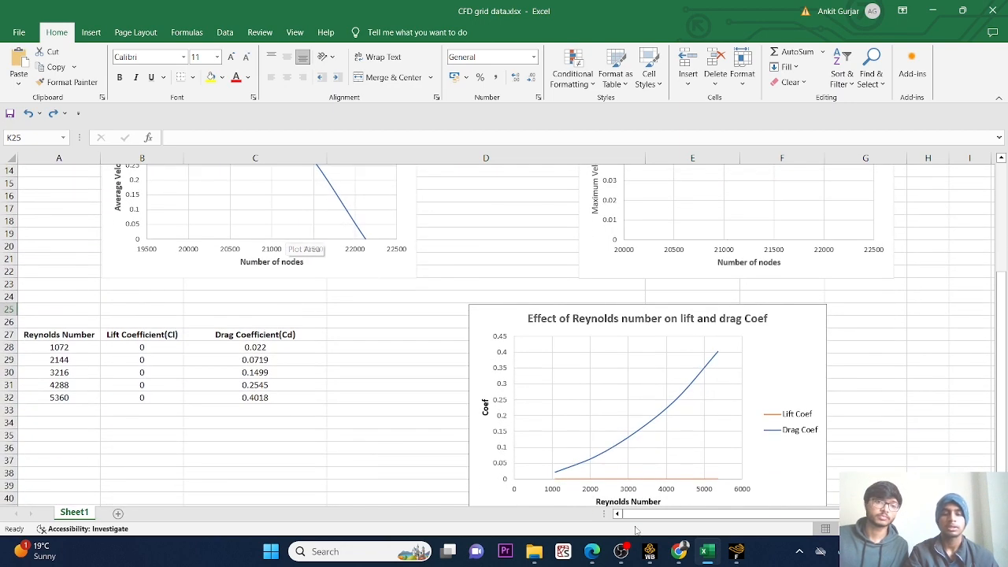
# Check the 2D flow project schematic in Workbench, and return to the lift and drag coefficient table and chart in Excel.
pyautogui.click(649, 552)
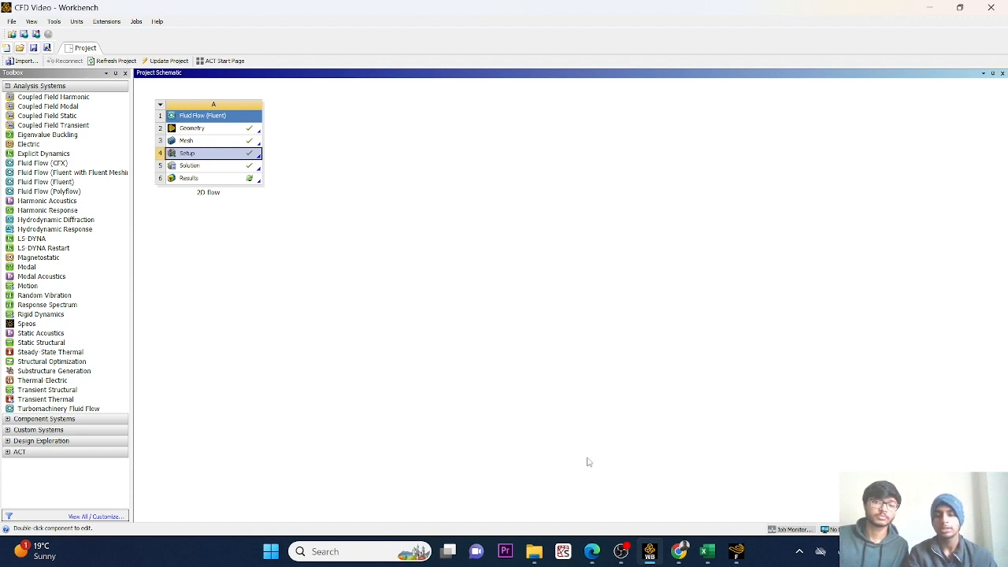
pyautogui.click(706, 551)
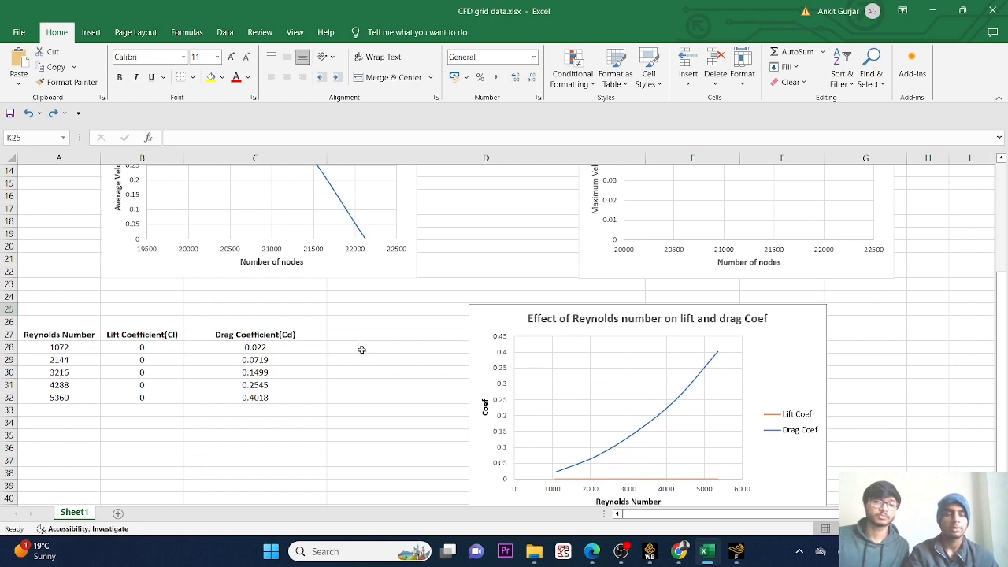
pyautogui.scroll(-1, 362, 348)
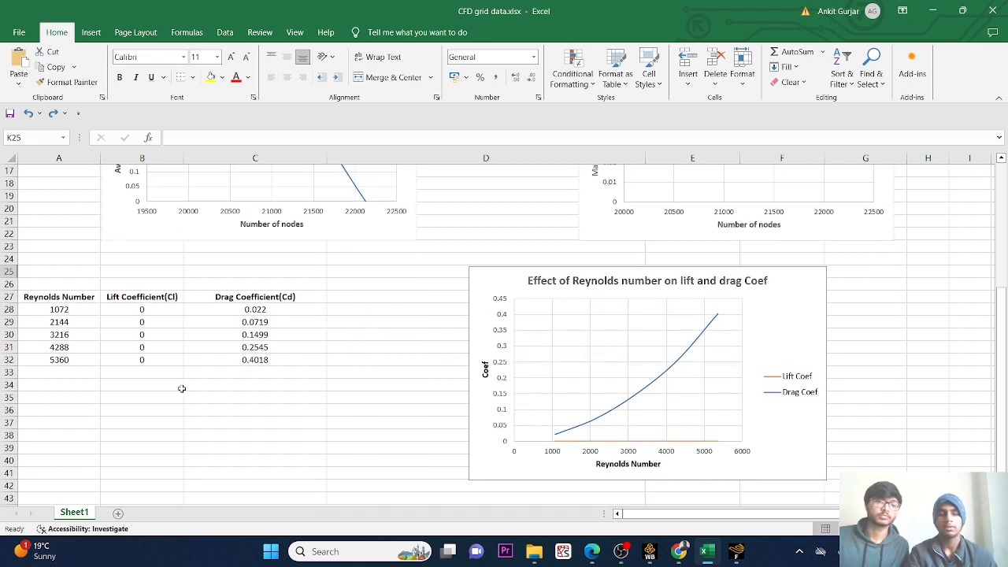